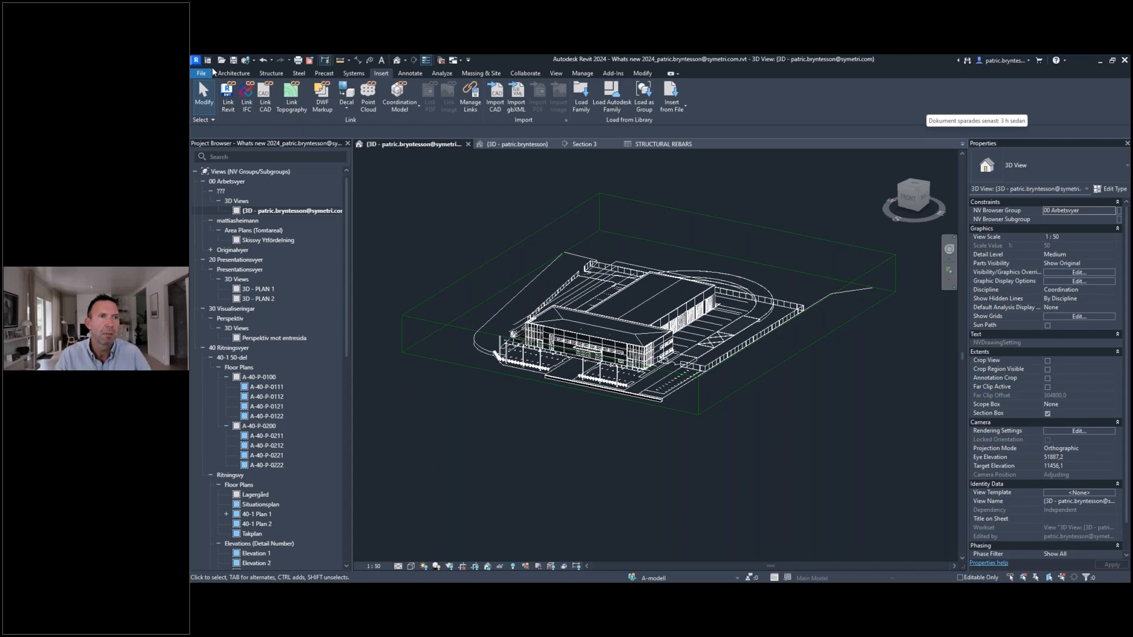
In the color options, keep the UI active theme Dark and change the canvas color scheme to Light.
click(203, 75)
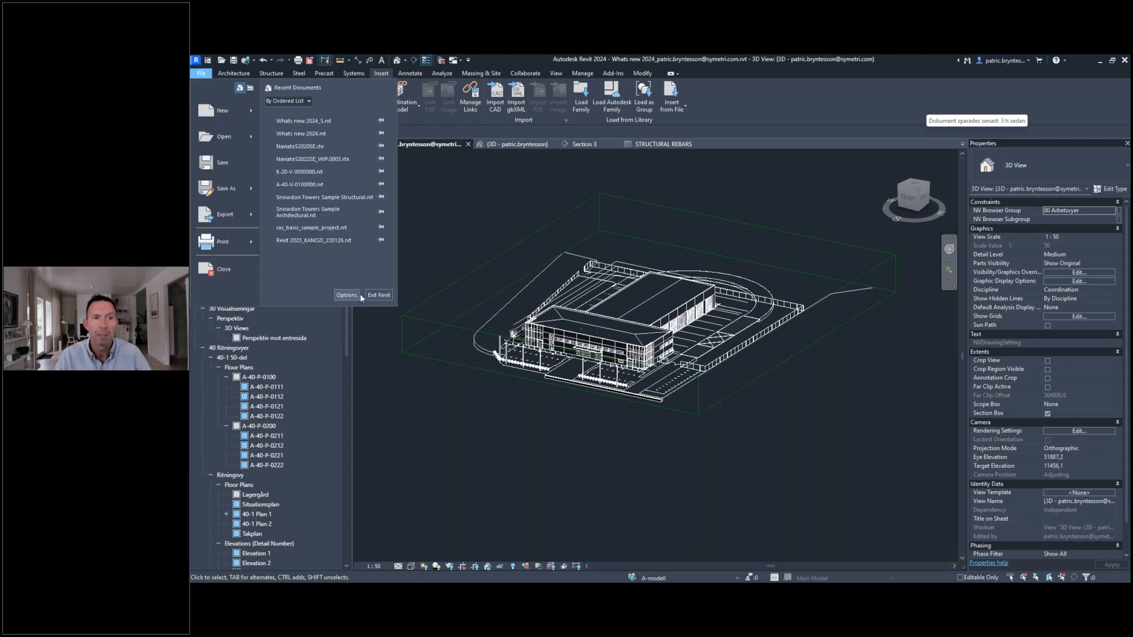
click(348, 295)
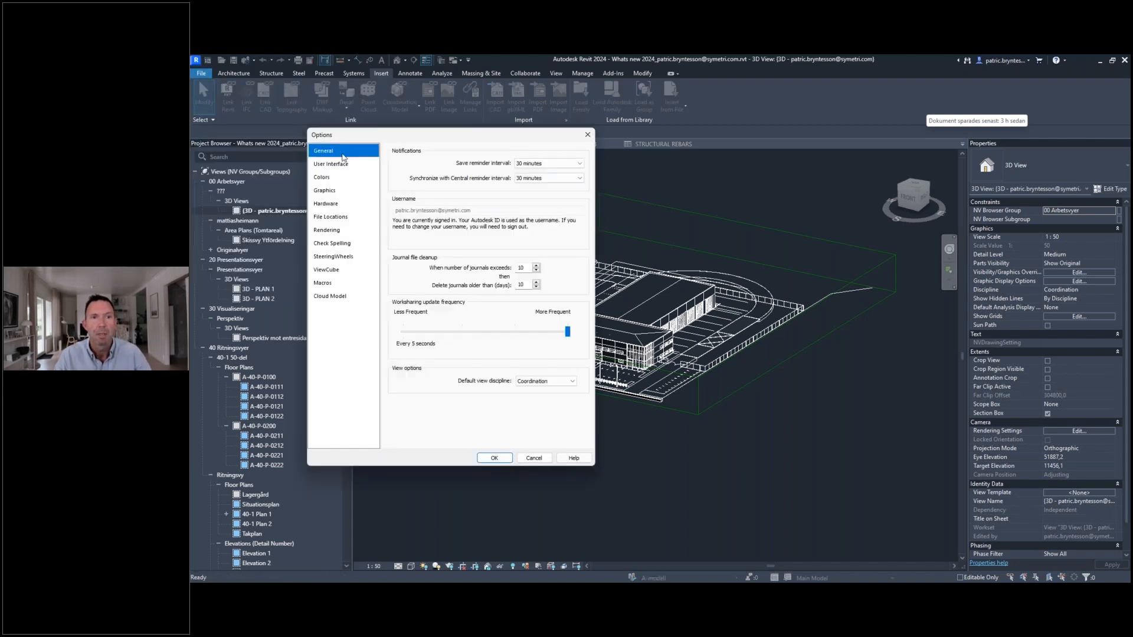
click(323, 177)
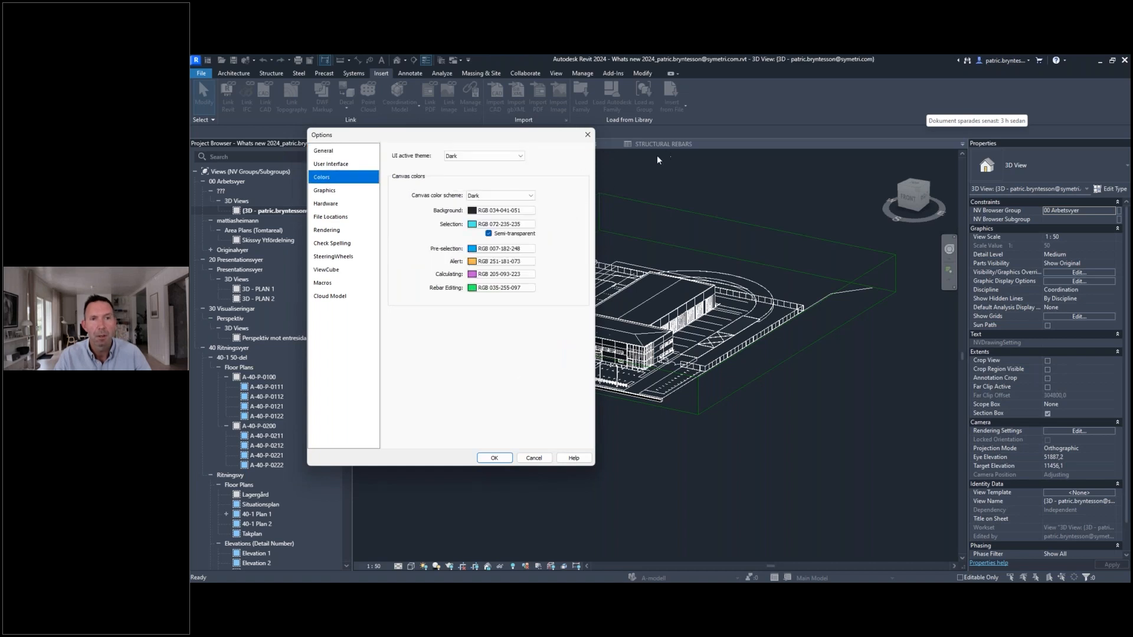
click(489, 157)
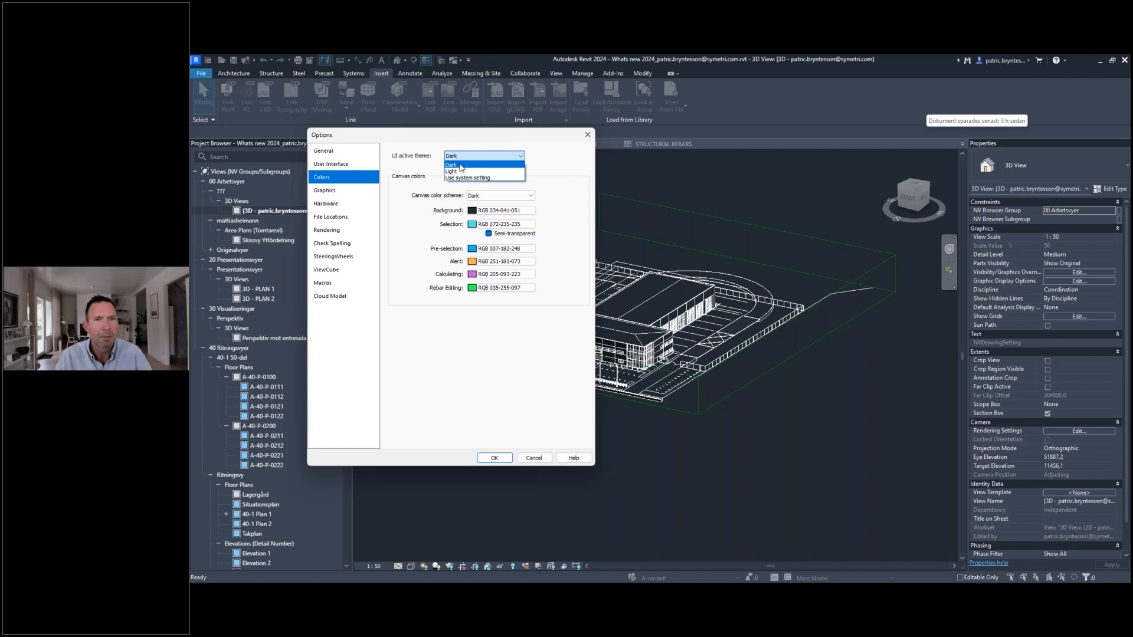
click(461, 166)
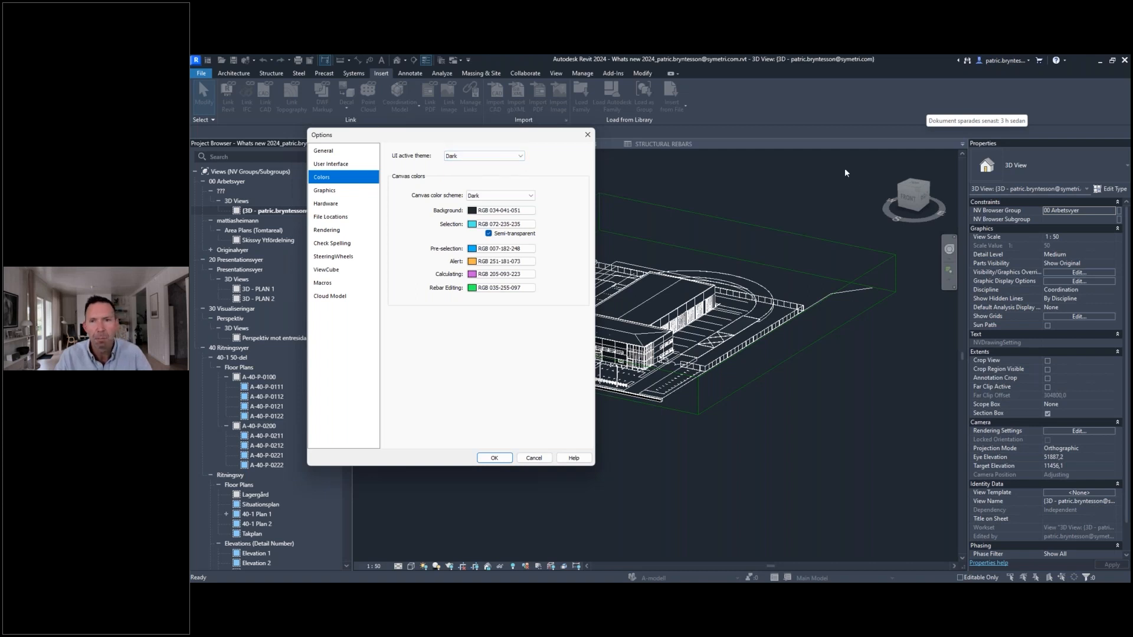
click(480, 196)
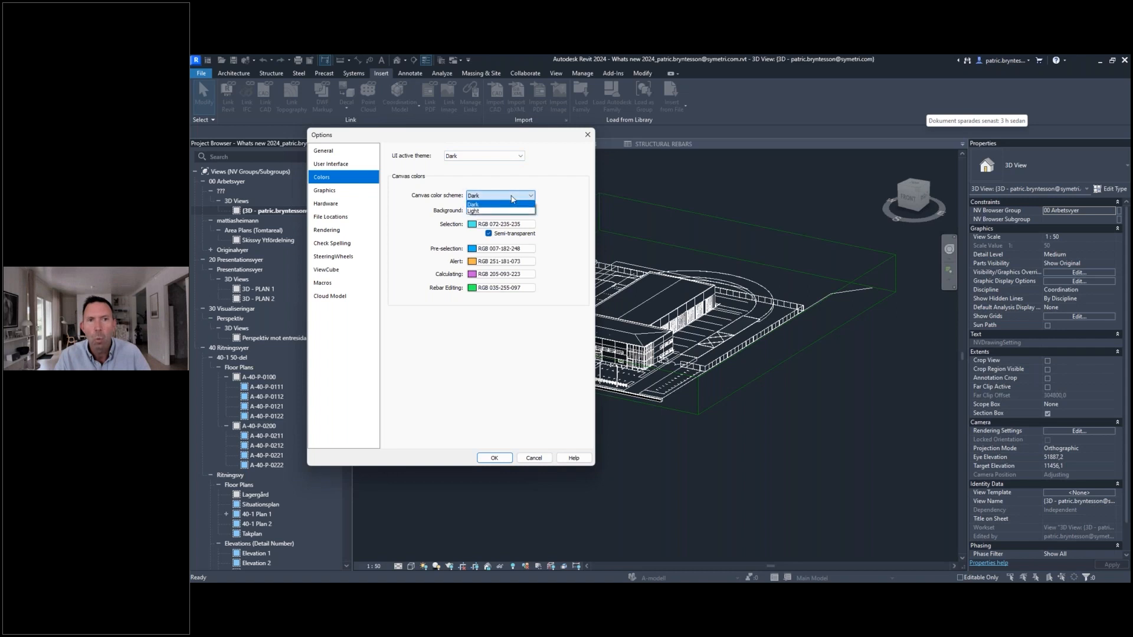
click(491, 212)
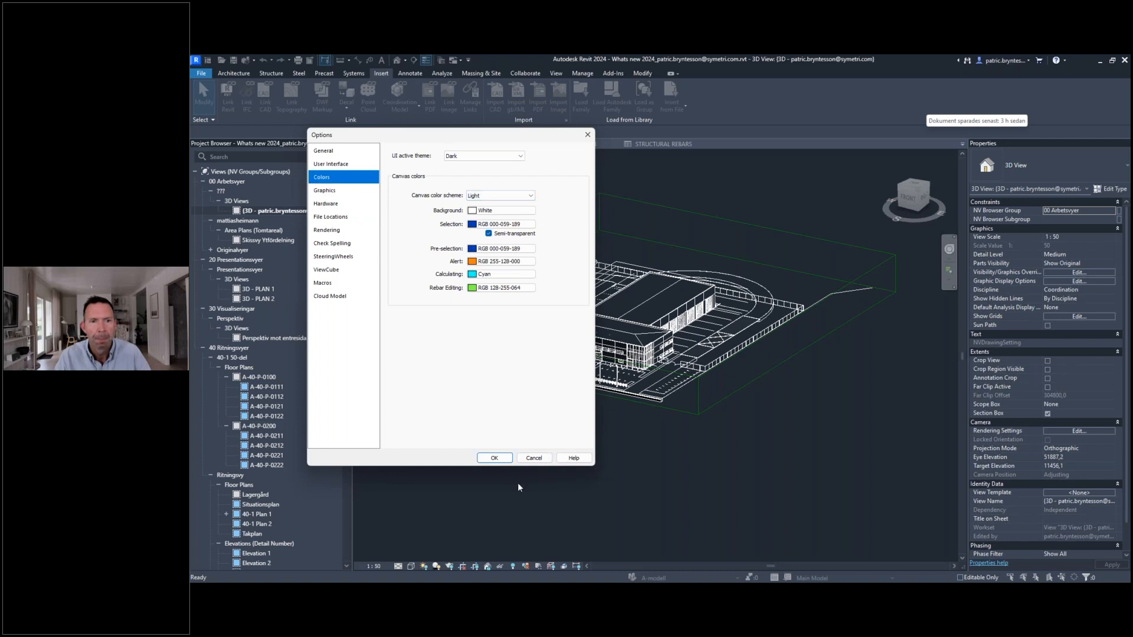
click(495, 457)
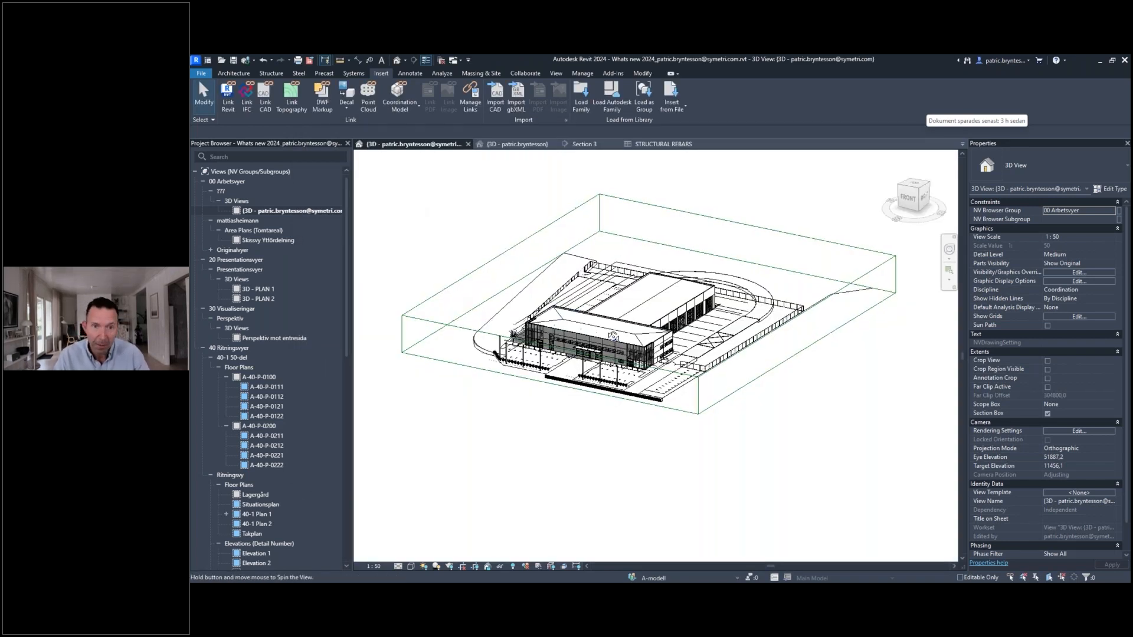
shift+middle_drag(615, 368, 577, 361)
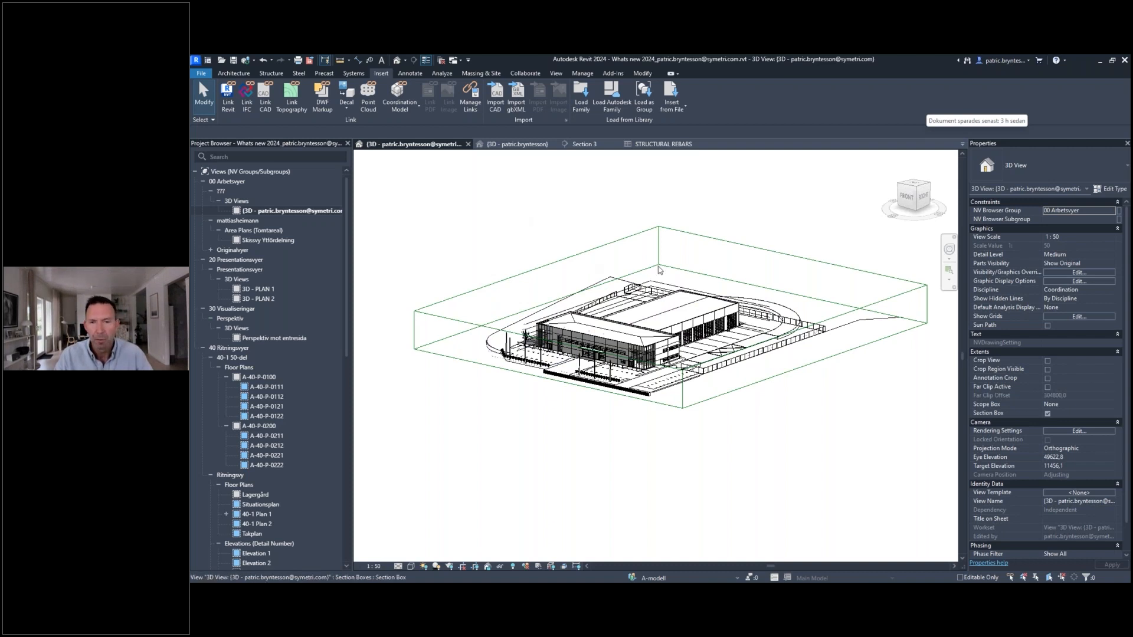
scroll(527, 262, up, 1)
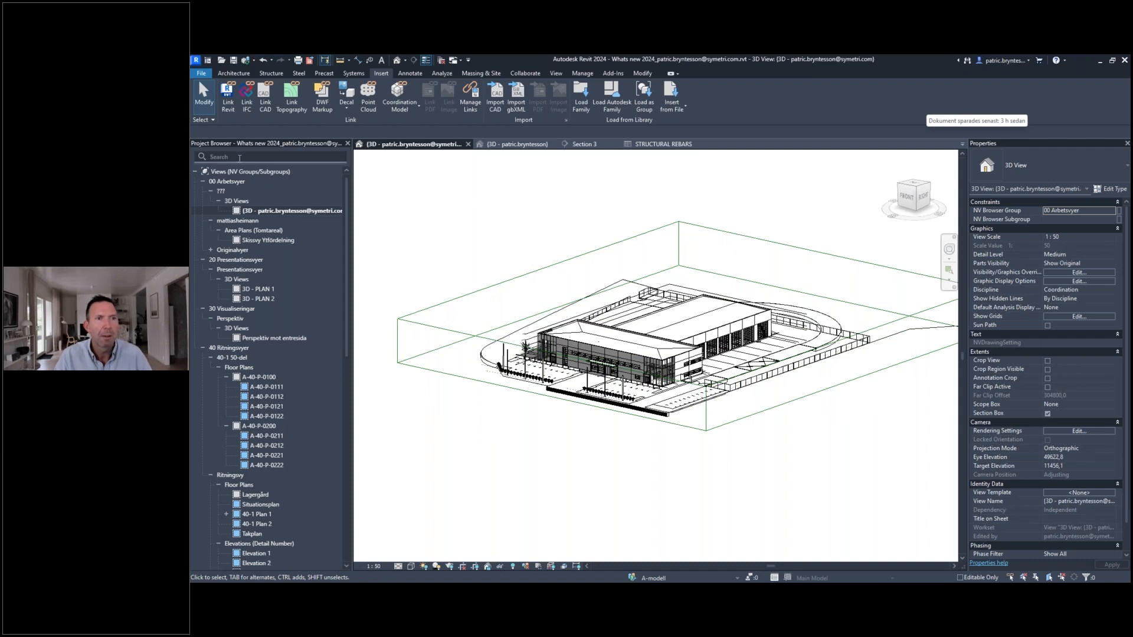
Show the expand and collapse options for the 00 Arbetsvyer, Presentationsvyer and 40-1 50-del groups in the Project Browser.
click(239, 158)
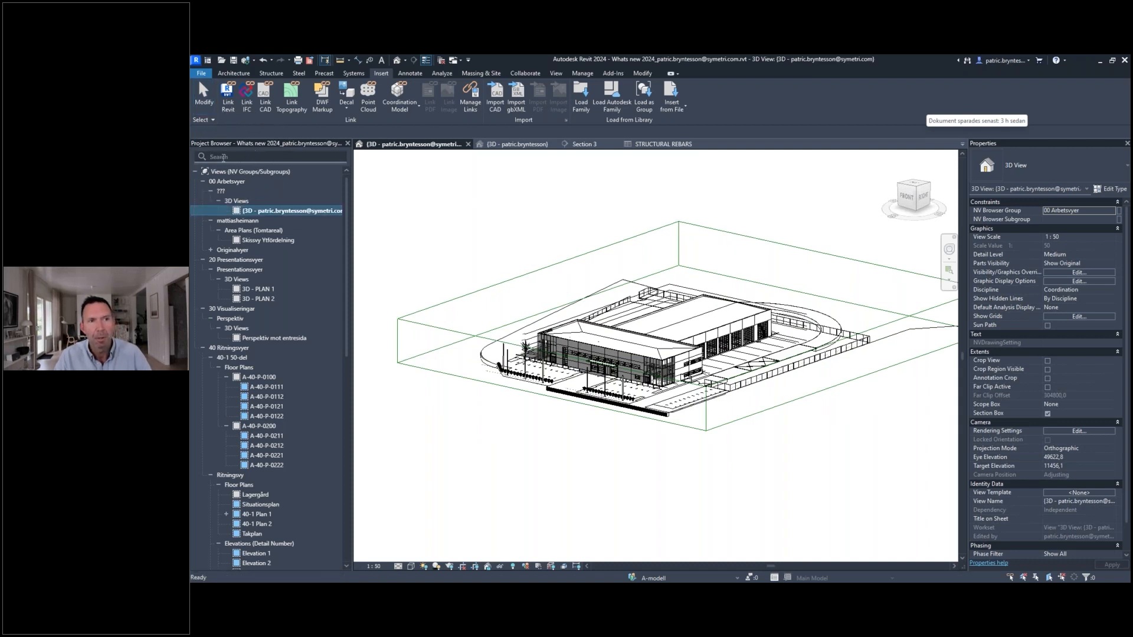
right_click(233, 182)
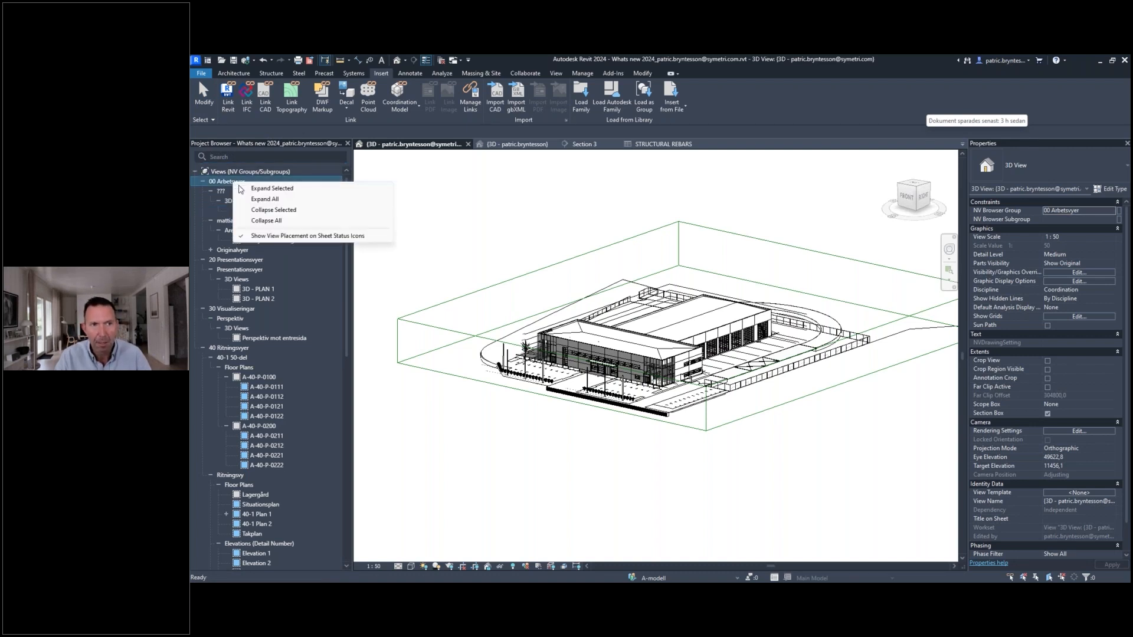
right_click(238, 269)
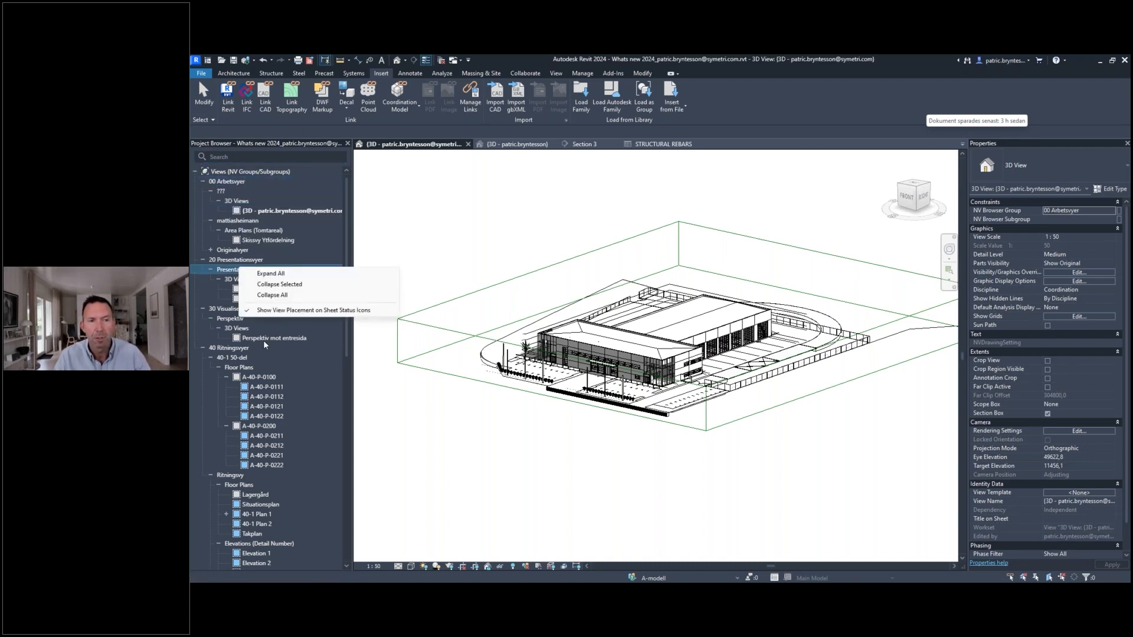
right_click(293, 358)
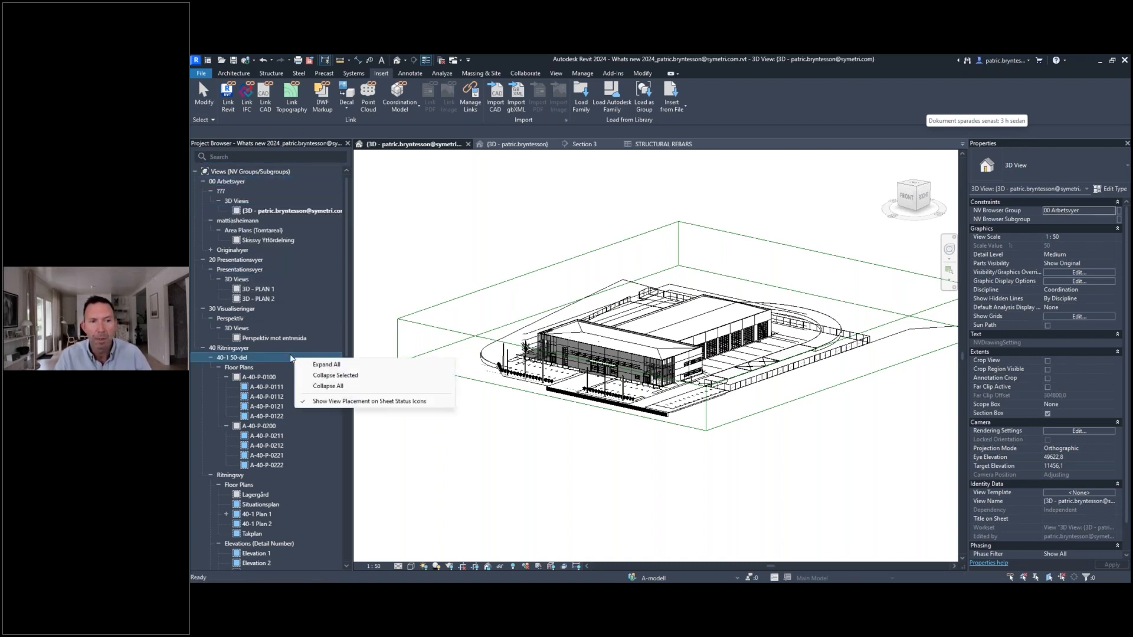
Search the Project Browser for "A-40-P".
click(241, 166)
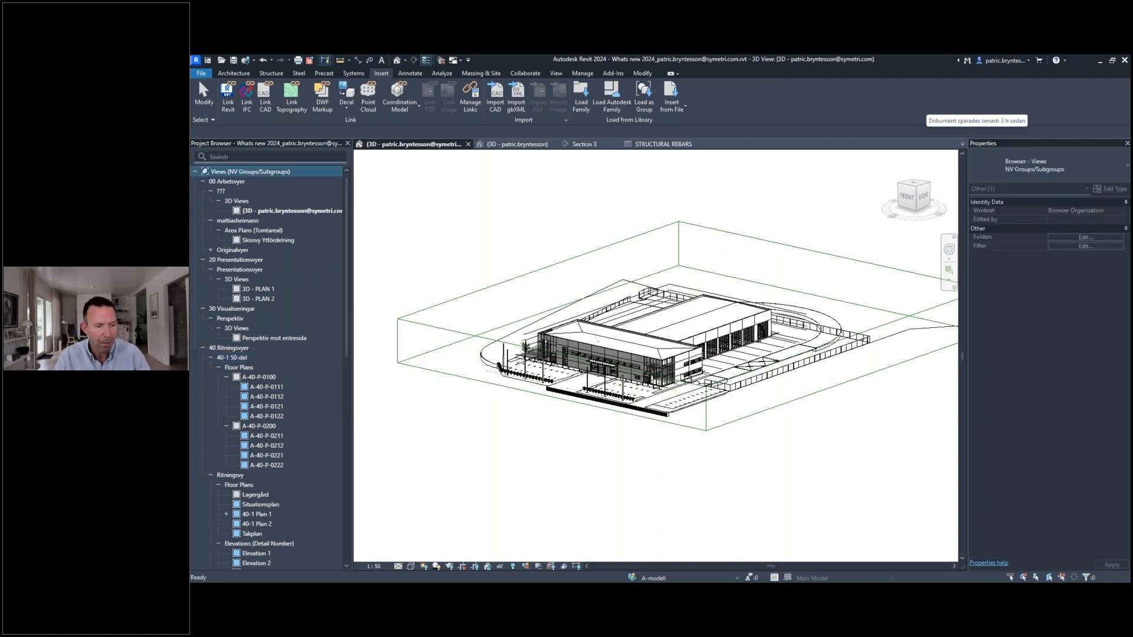
text(A-)
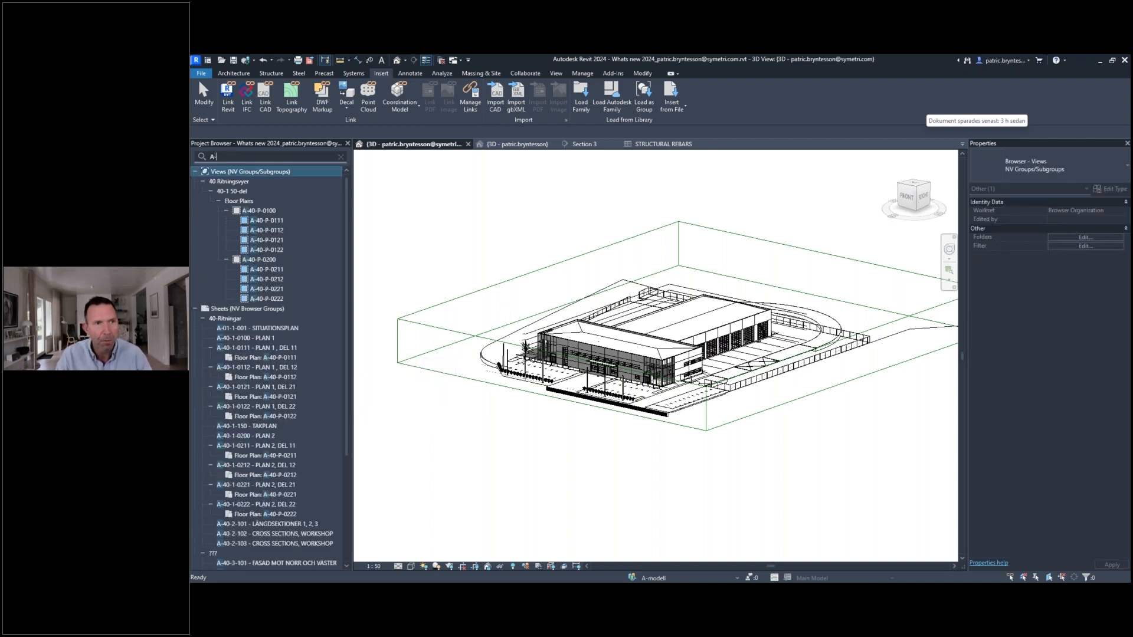
text(P)
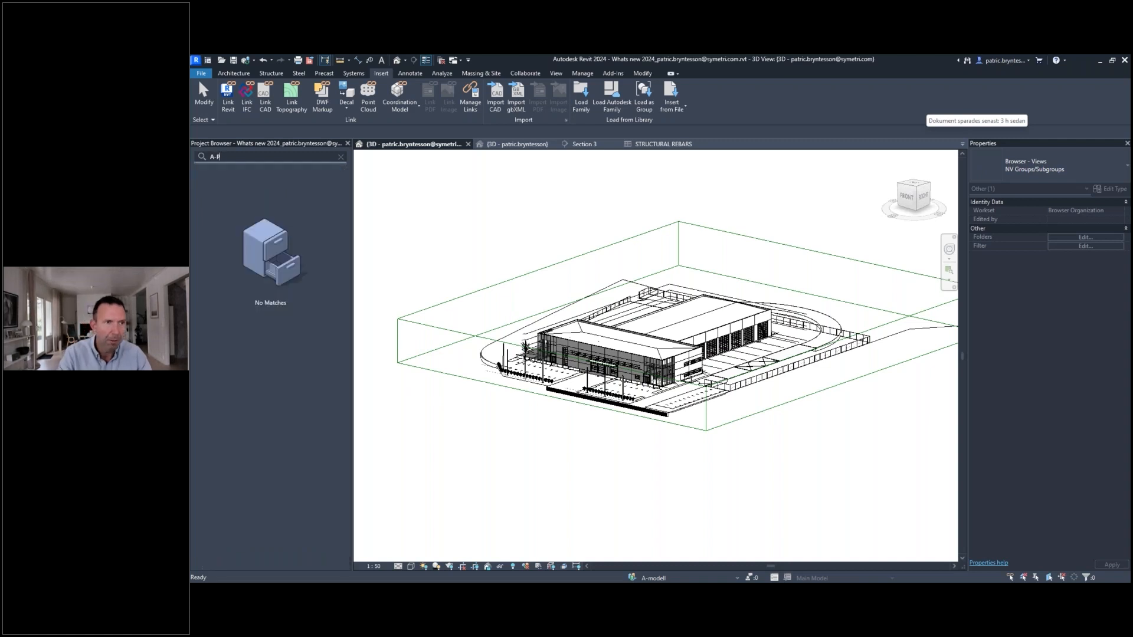
key(BackSpace)
text(40-)
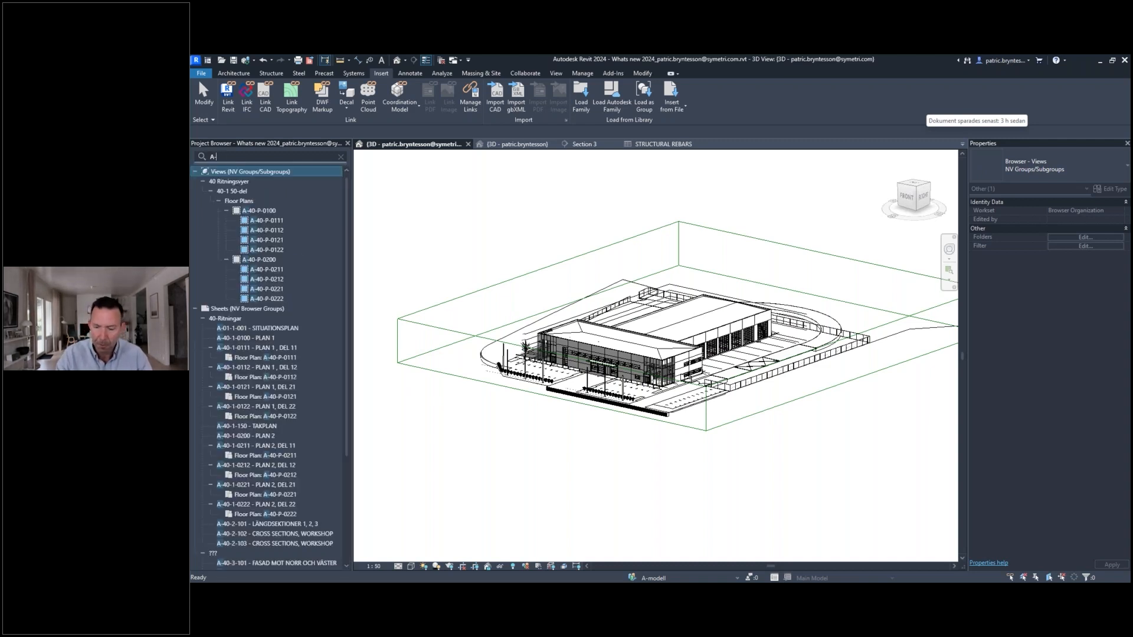
text(P)
key(BackSpace)
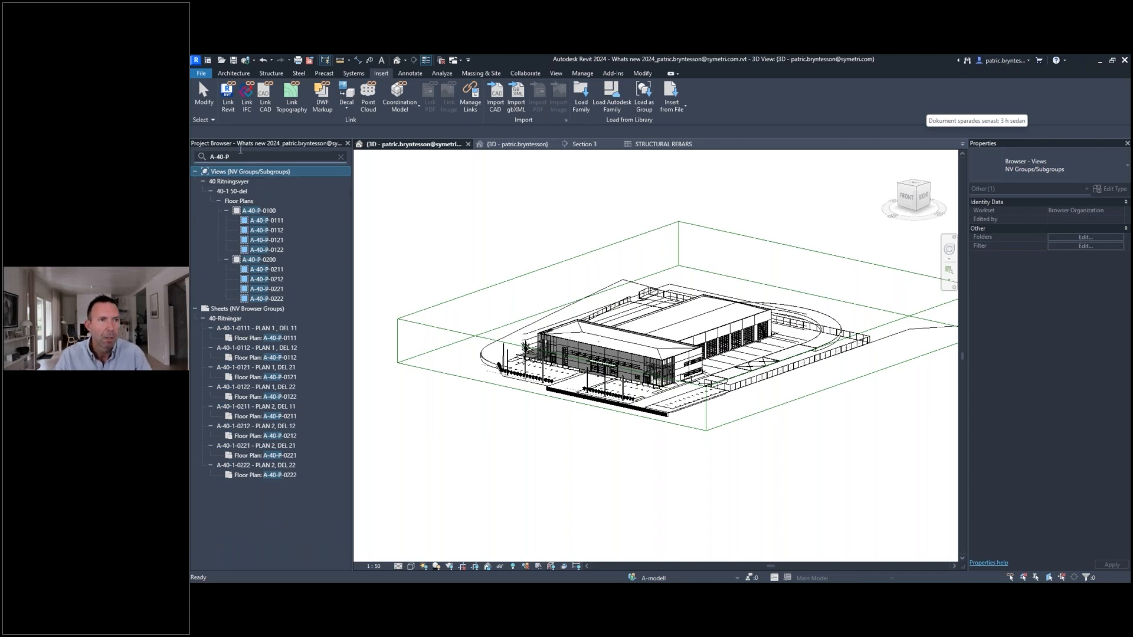
text(P)
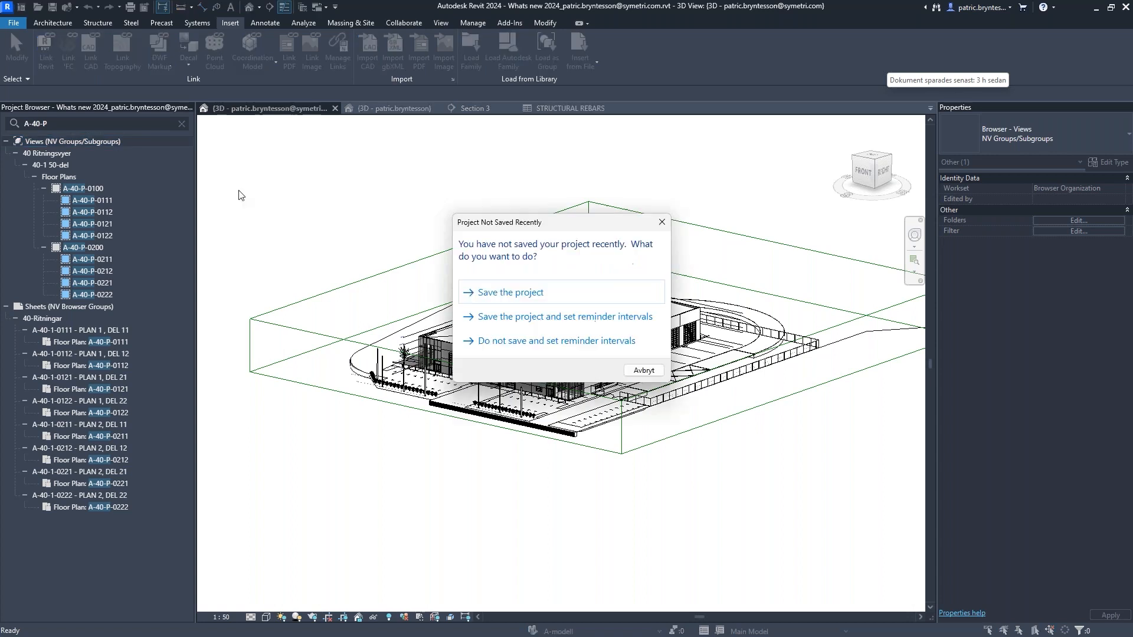
Dismiss the project save reminder and shorten the Project Browser search to "A".
click(661, 223)
click(68, 125)
key(BackSpace)
key(BackSpace)
key(BackSpace)
key(BackSpace)
key(BackSpace)
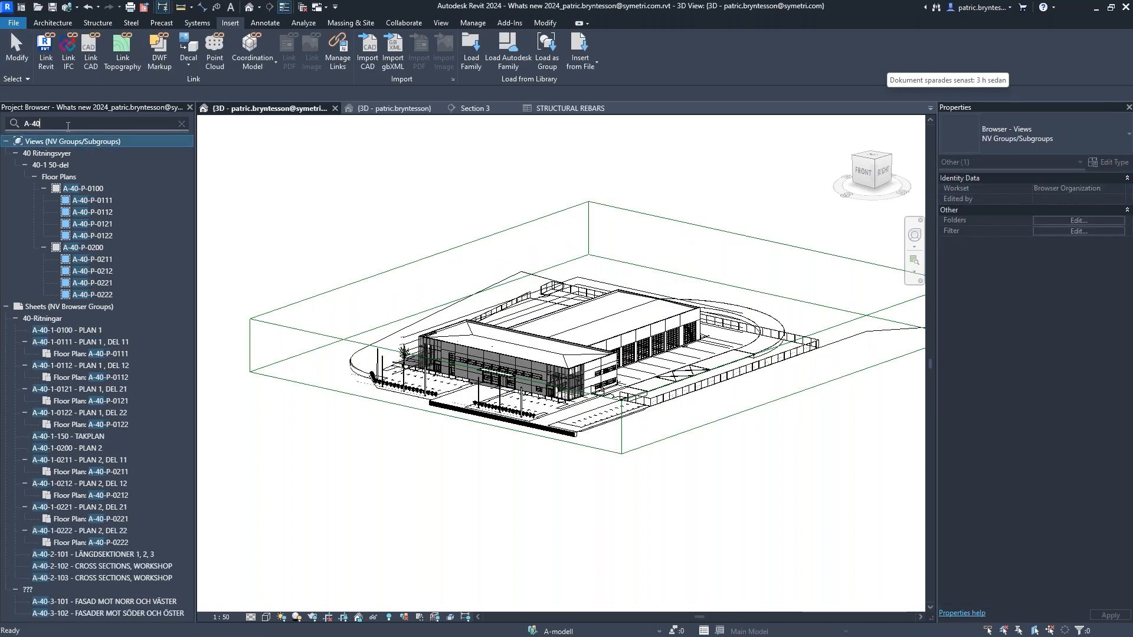
click(286, 177)
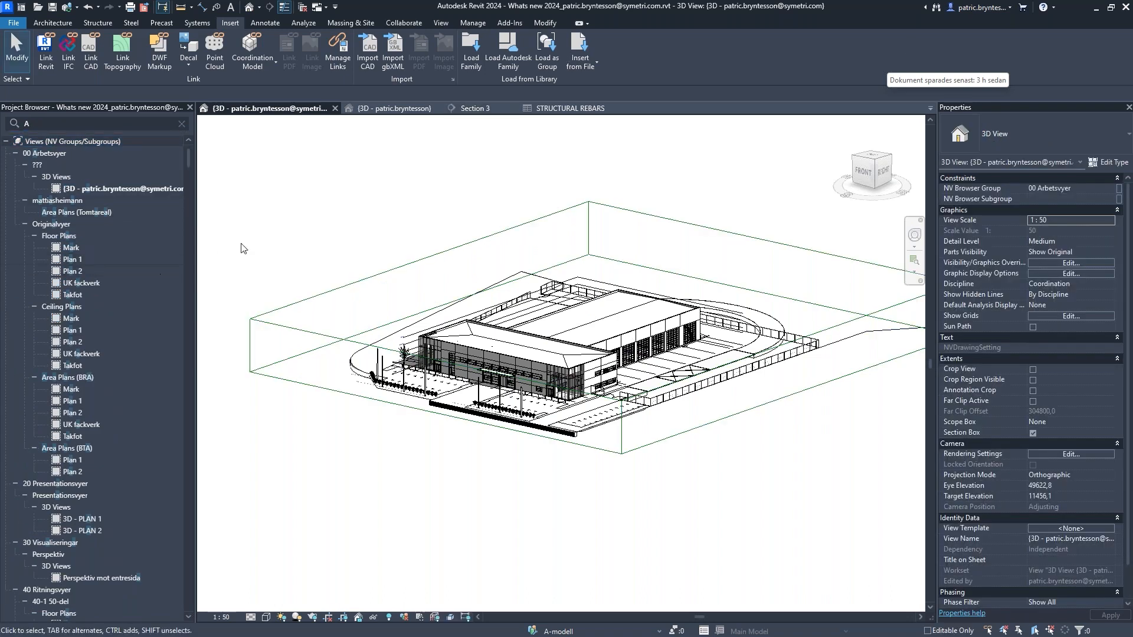
Browse the filtered Project Browser tree down to the 40-Ritningar sheets and clear the search.
click(189, 156)
scroll(145, 486, down, 15)
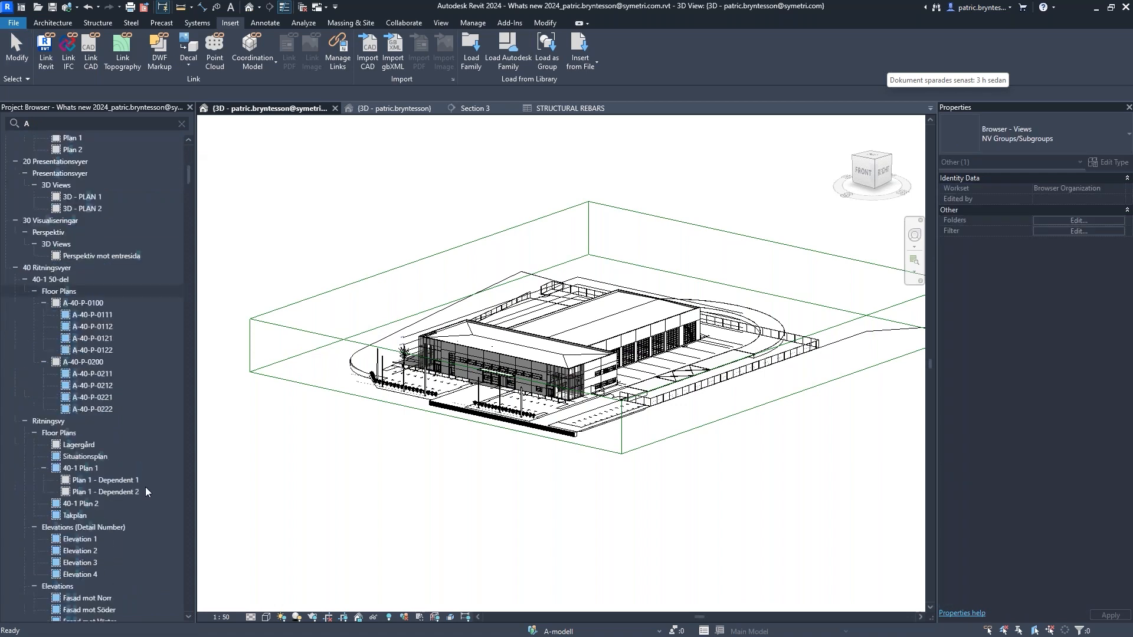
scroll(109, 423, down, 3)
click(121, 374)
click(182, 123)
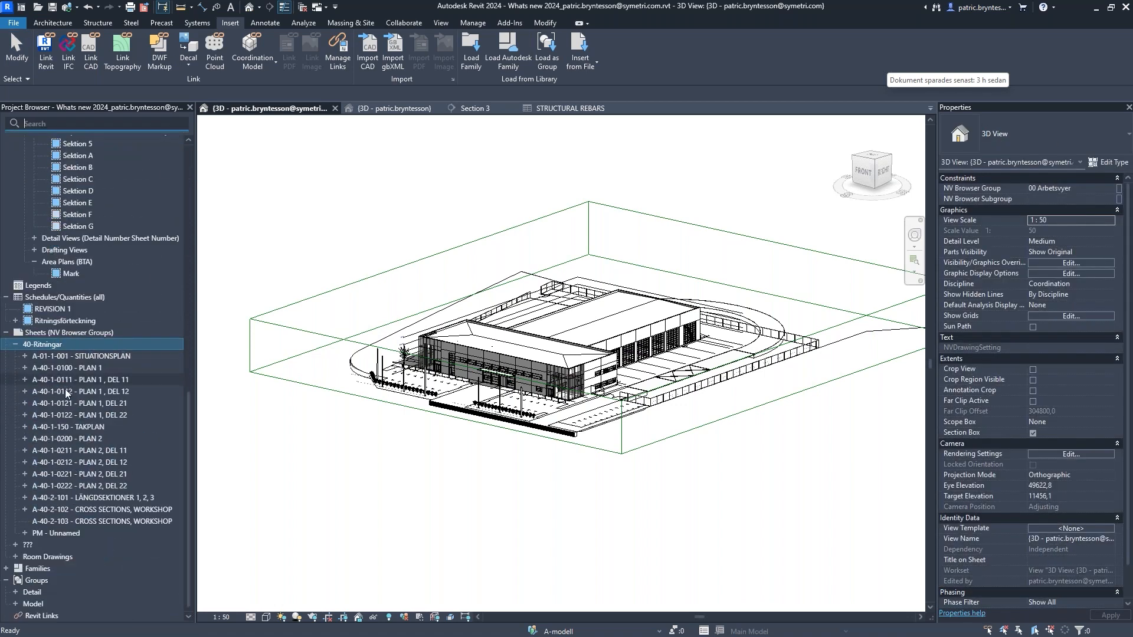
Open sheet A-40-2-102 and move its Sektion 5 and Sektion D viewports aligned to sheet A-40-2-103, searching for the target sheet with "CROSS".
click(113, 510)
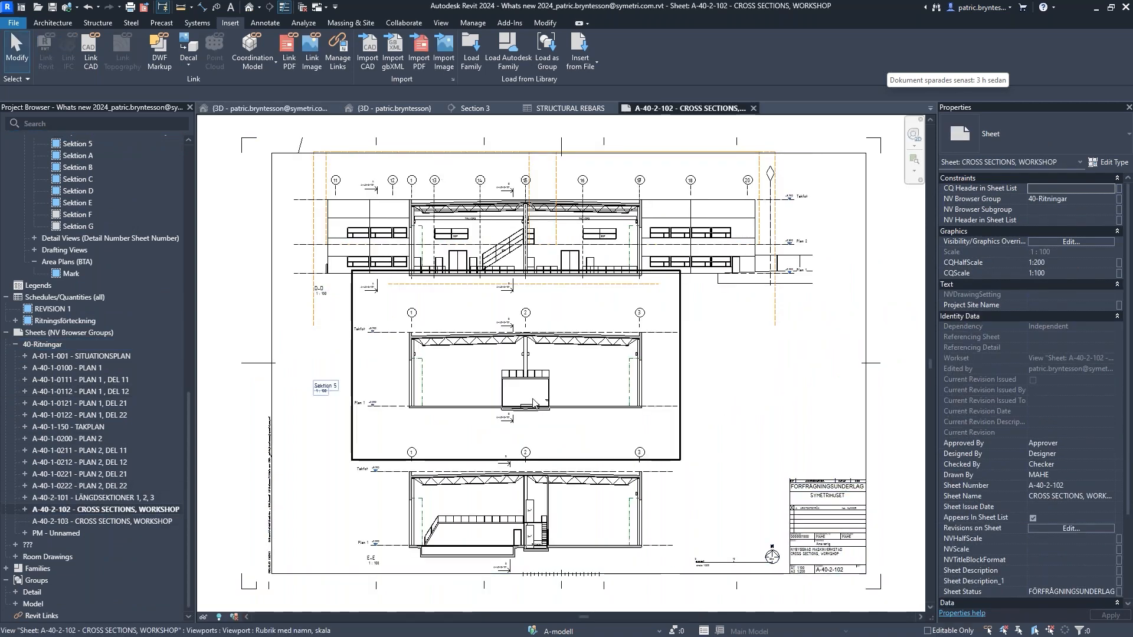
click(545, 305)
ctrl+click(554, 215)
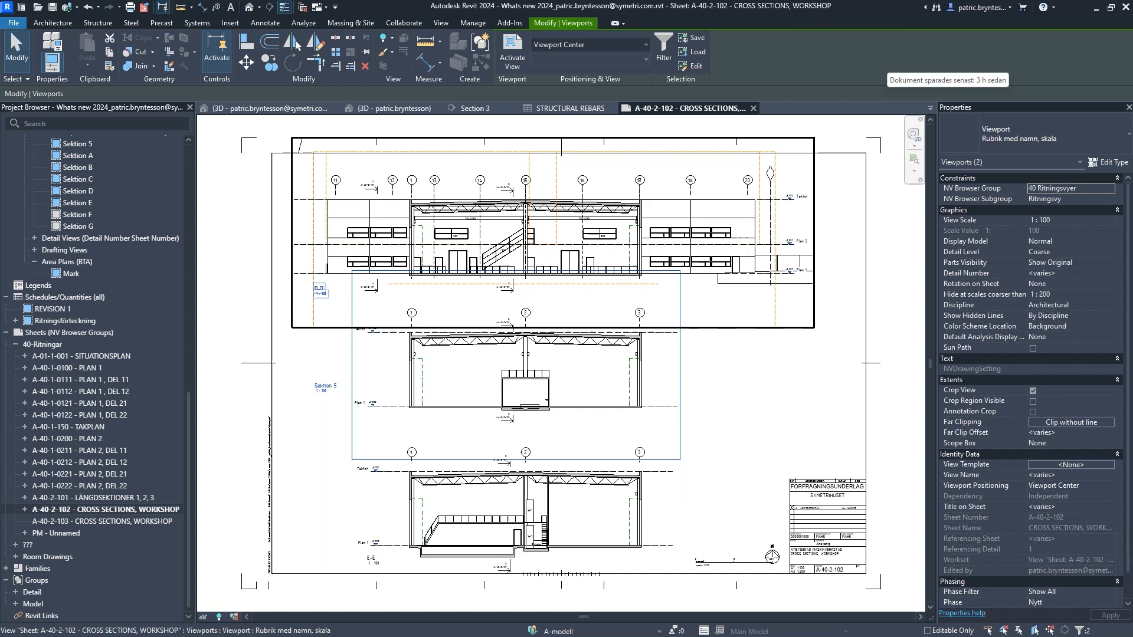
right_click(508, 205)
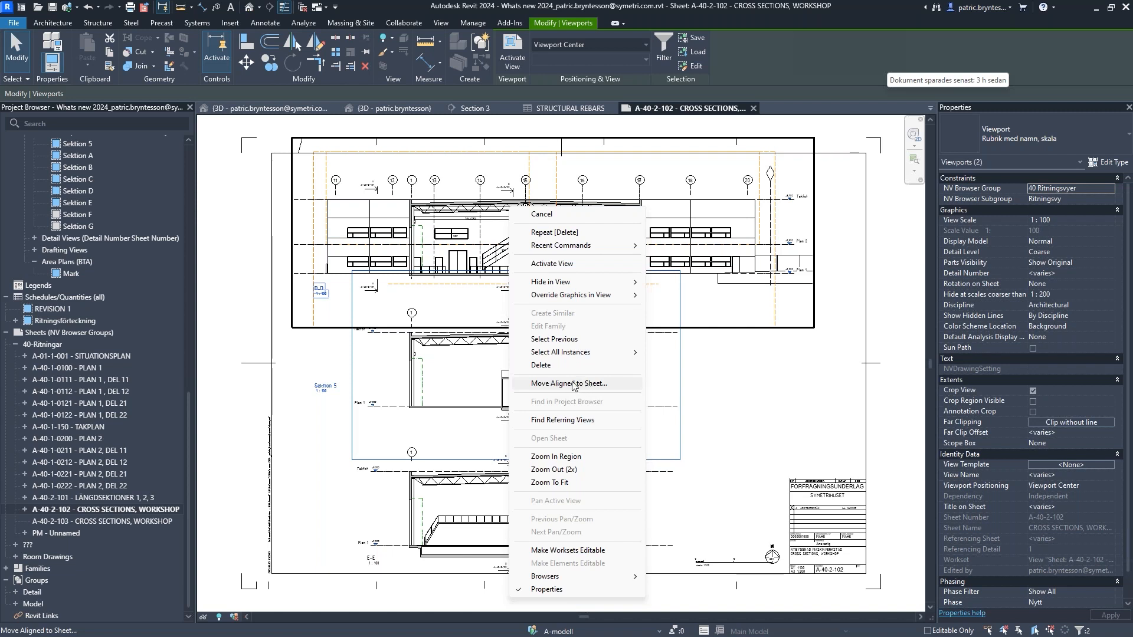
click(569, 383)
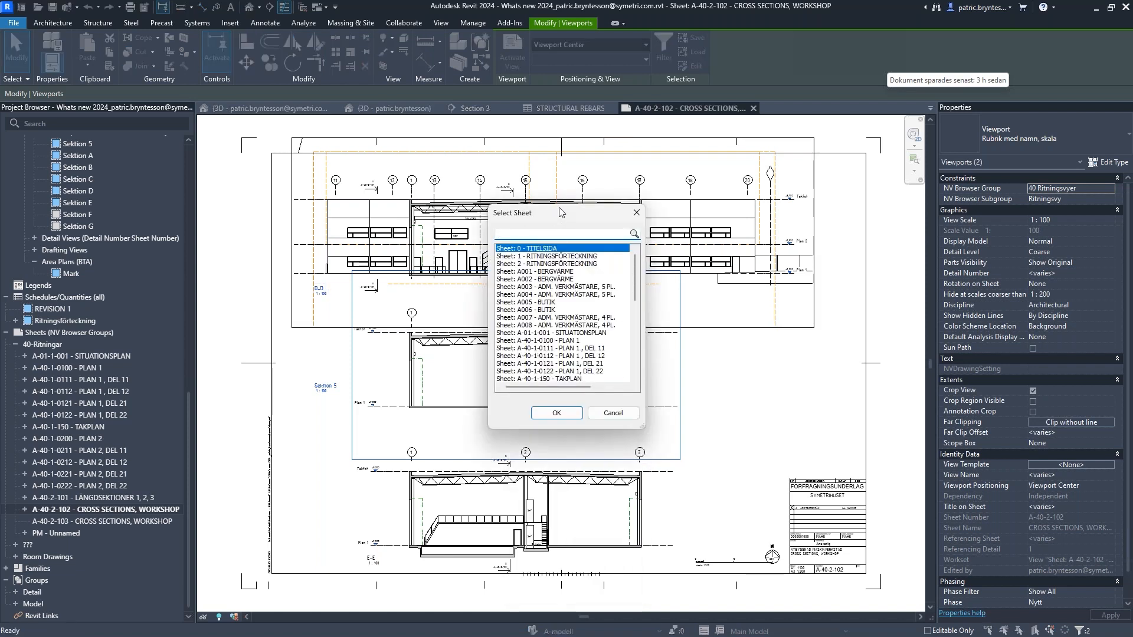
drag(557, 209, 548, 192)
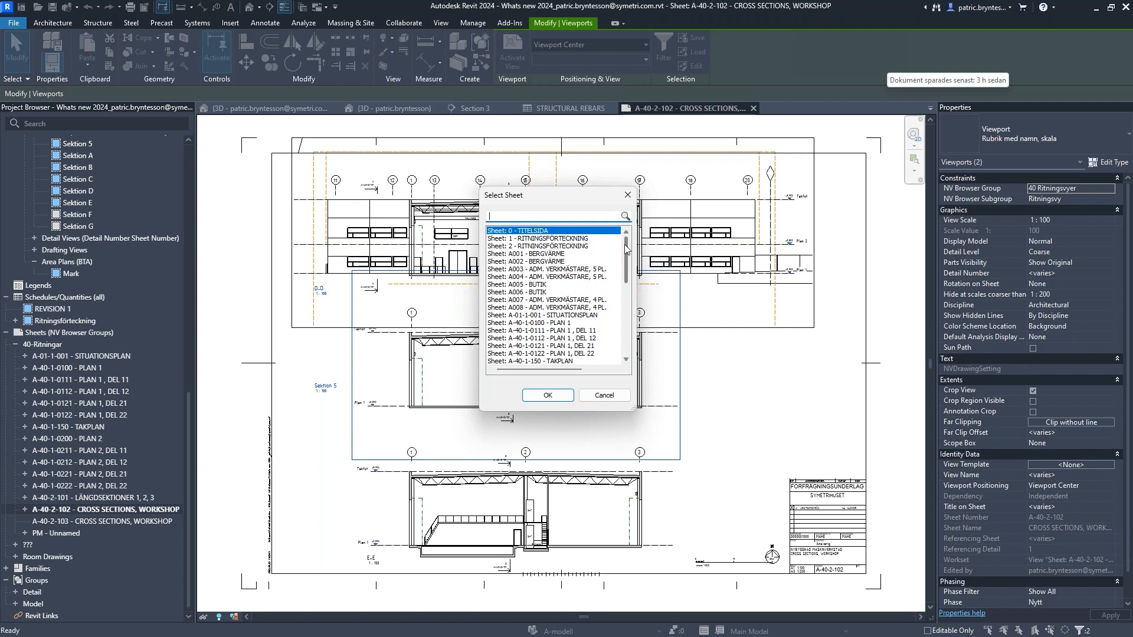
mouse_move(626, 248)
mouse_down()
mouse_move(624, 289)
mouse_move(625, 253)
mouse_up()
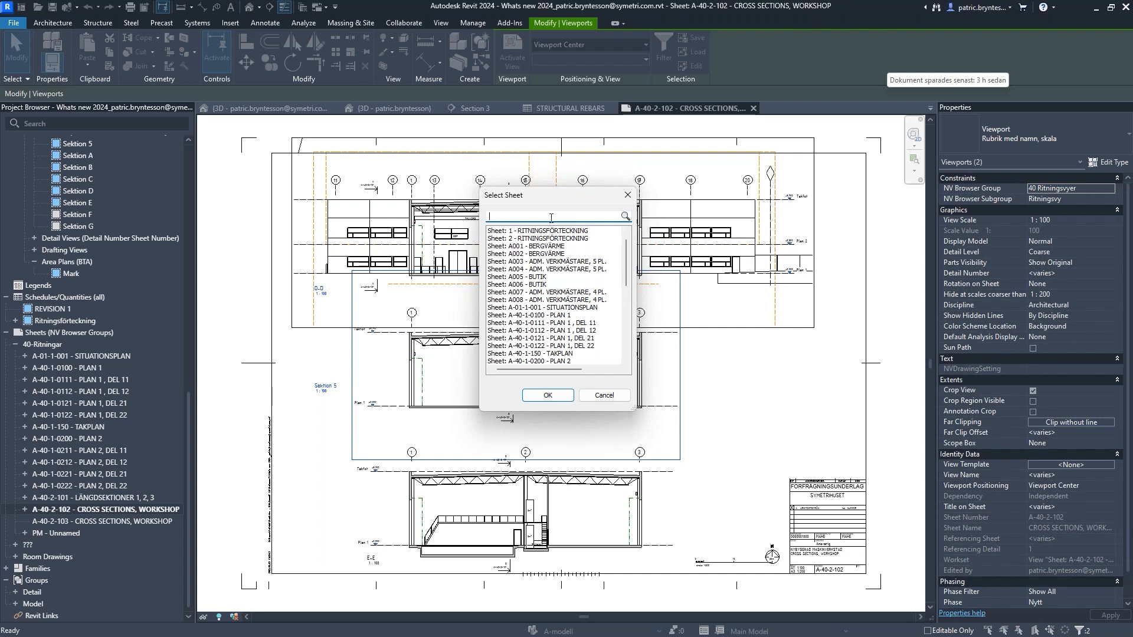
click(551, 217)
text(CROSS)
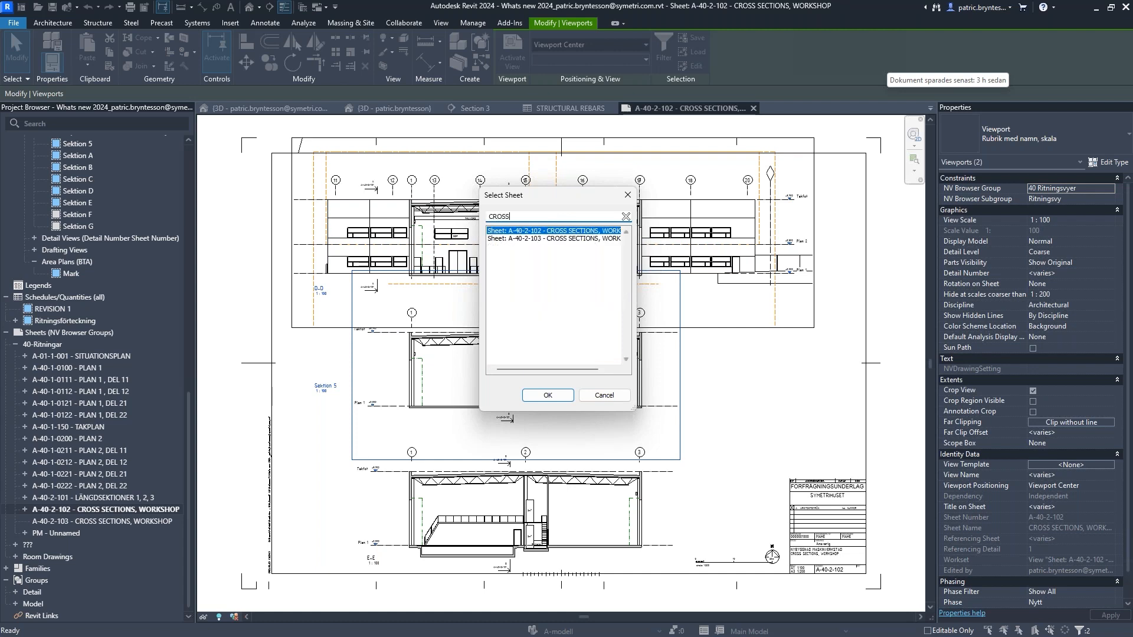
click(561, 239)
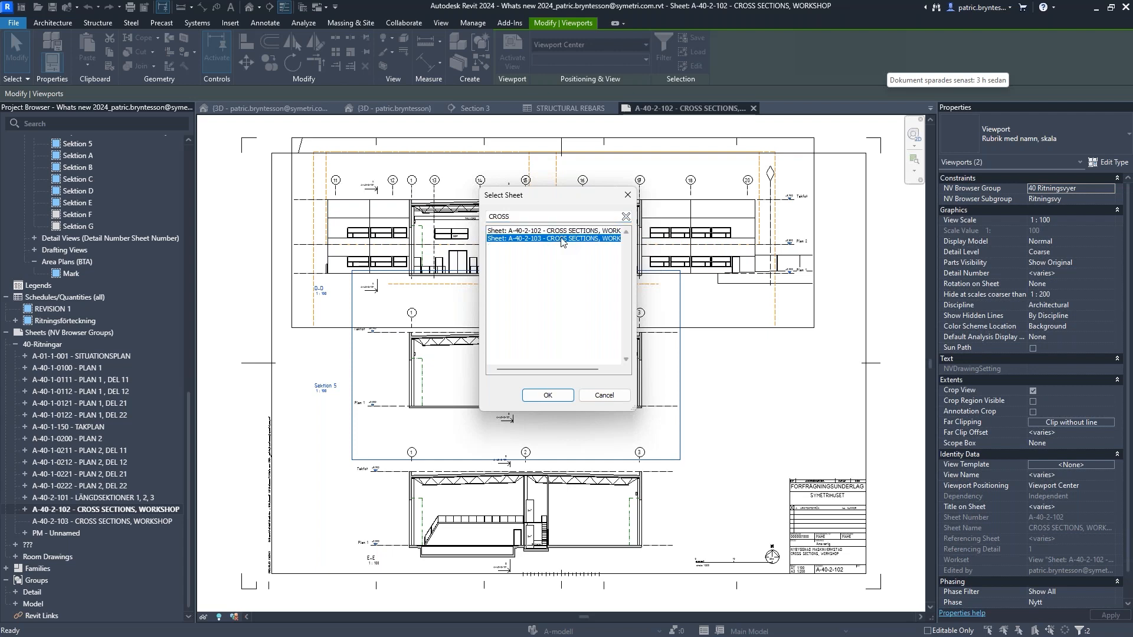
click(547, 396)
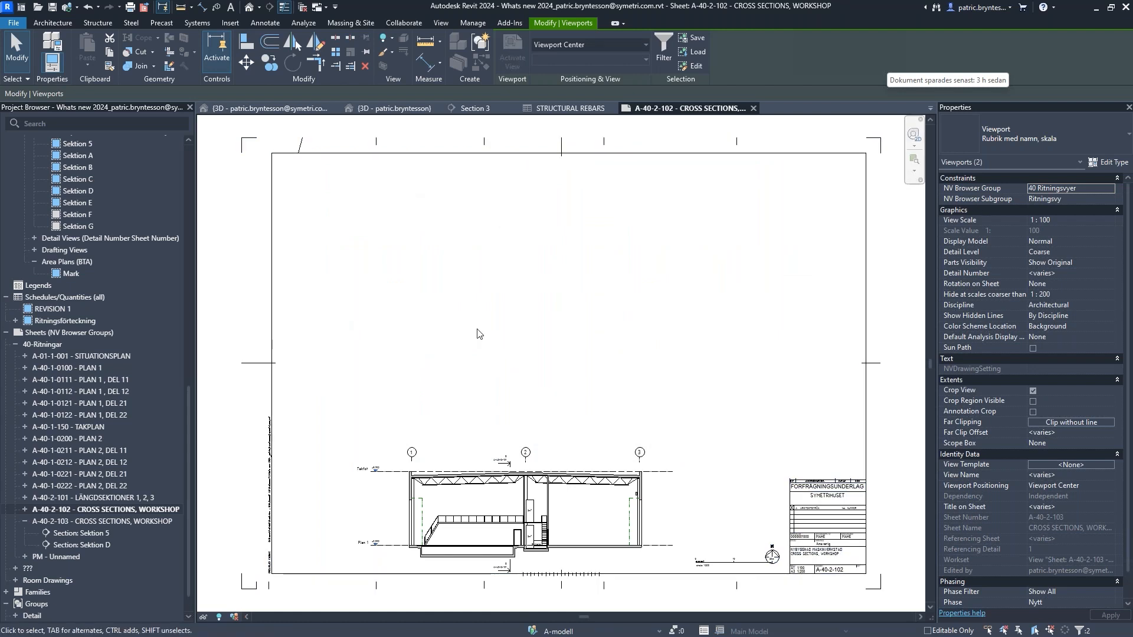
Open sheet A-40-2-103 to check the moved viewports and return to sheet A-40-2-102.
double_click(149, 521)
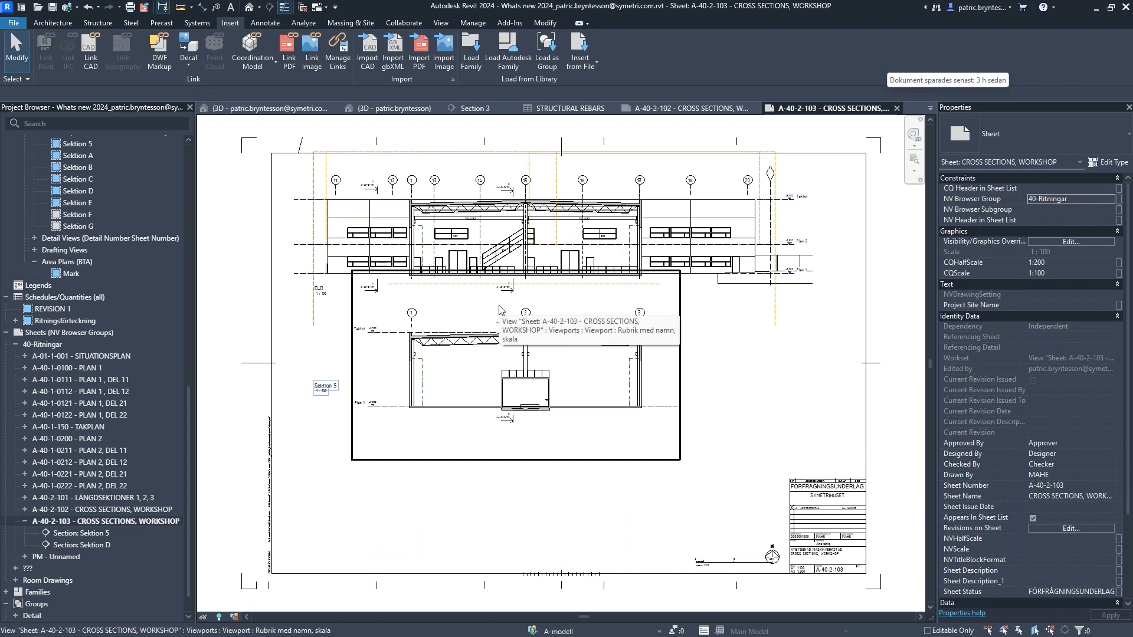
double_click(90, 510)
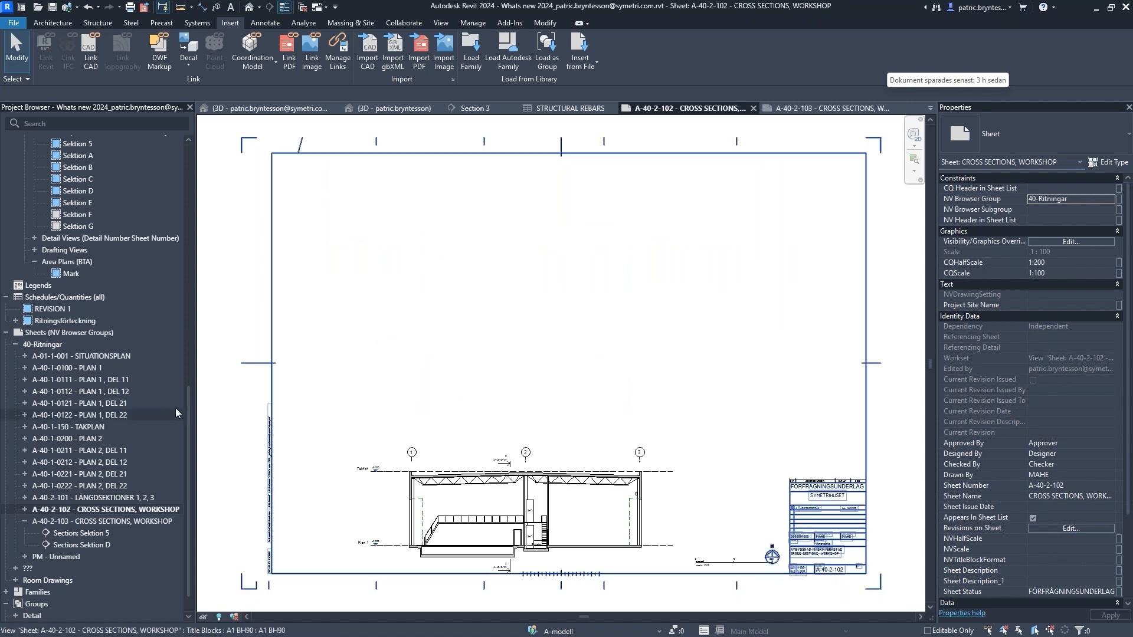
Place the Sektion F and Sektion G views together on sheet A-40-2-102, with Sektion F aligned above the existing section.
drag(189, 400, 189, 353)
scroll(123, 356, up, 2)
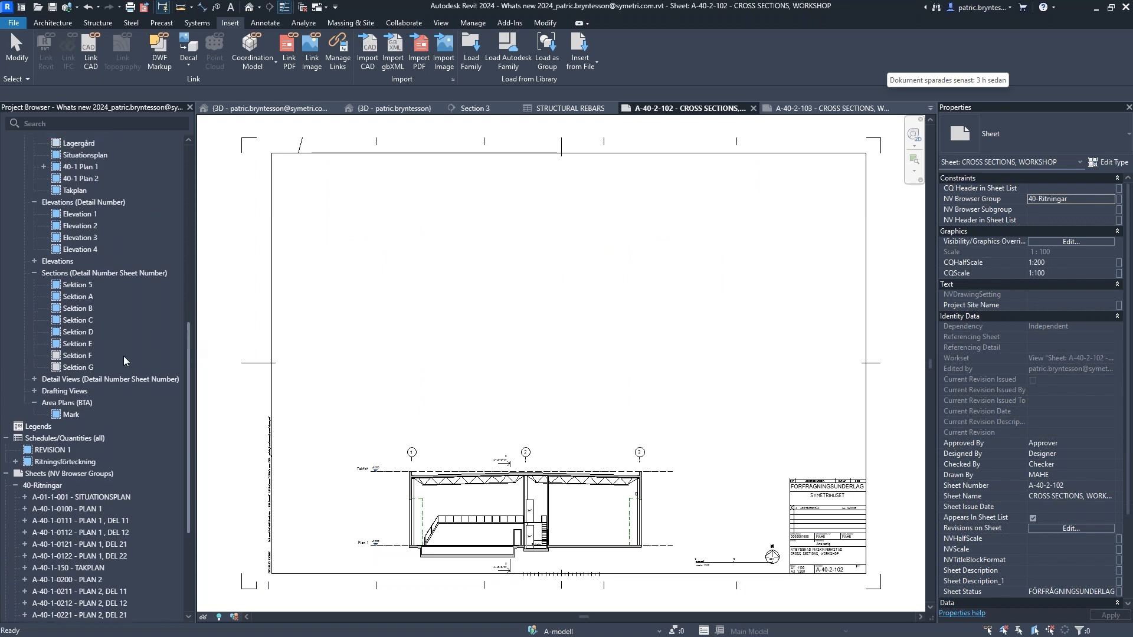
click(82, 356)
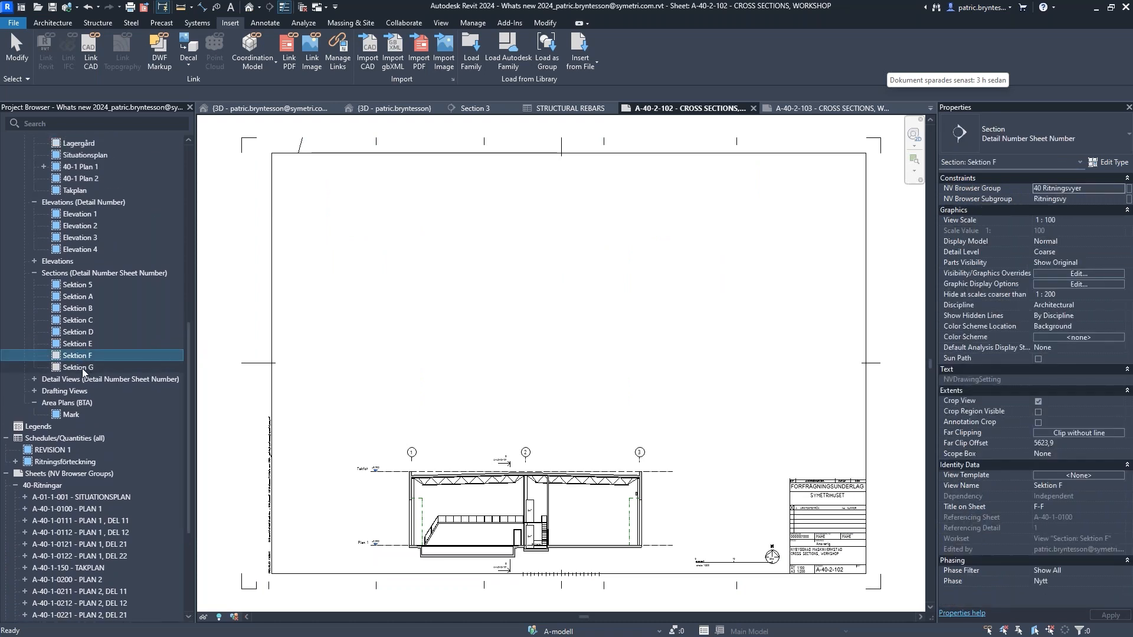
ctrl+click(83, 368)
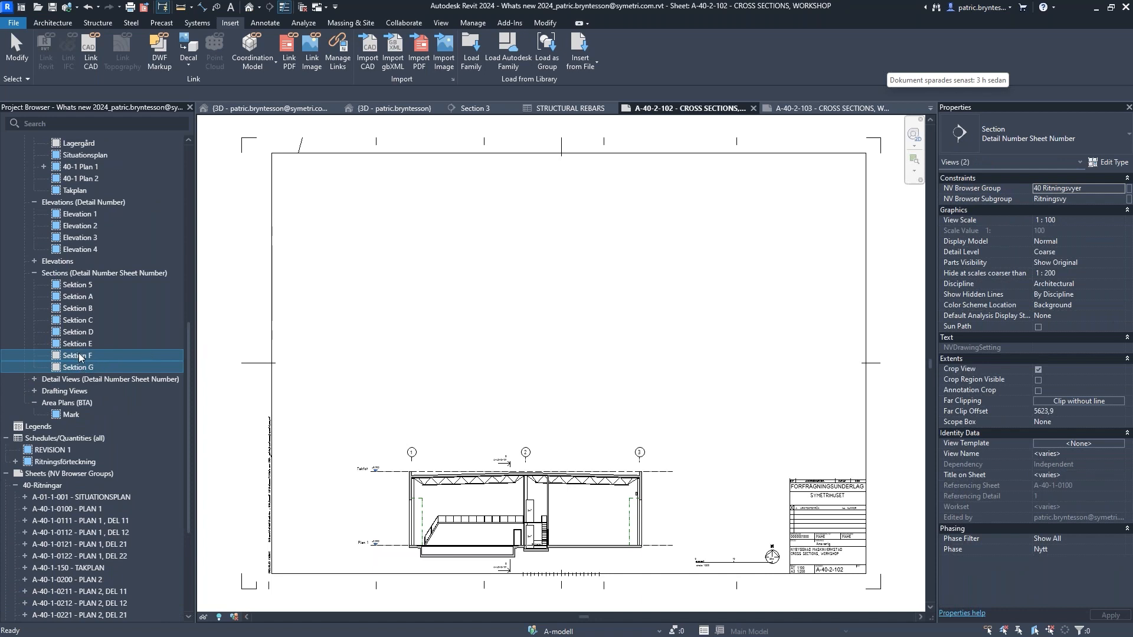
drag(81, 357, 471, 283)
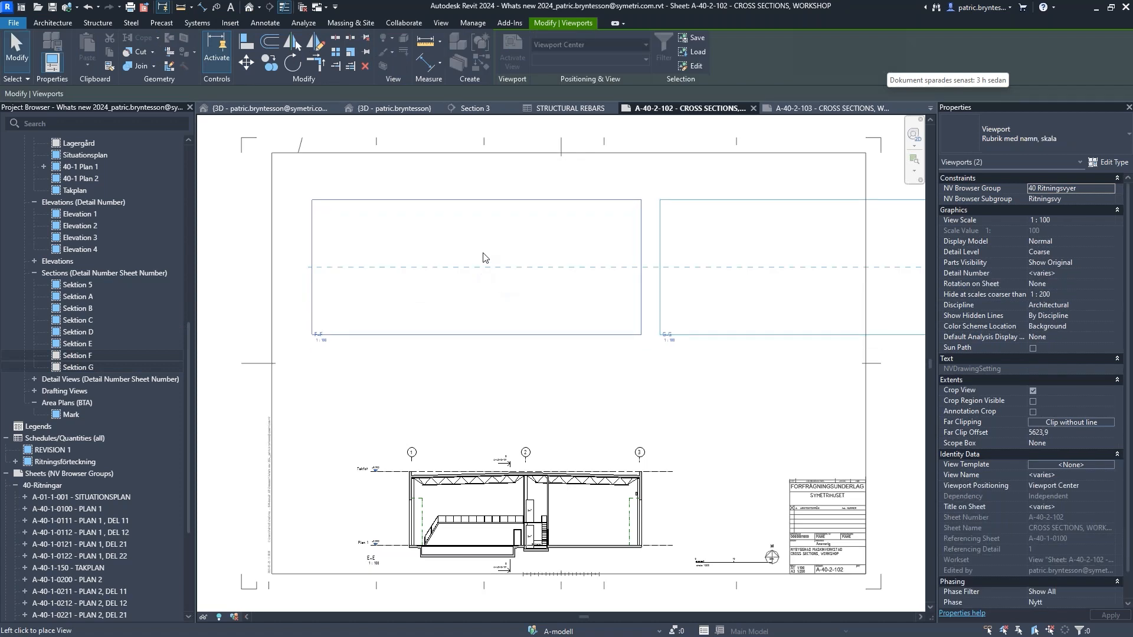
click(535, 231)
Move the Sektion G viewport onto the sheet, aligned between the Sektion F and Sektion E viewports.
scroll(535, 235, down, 3)
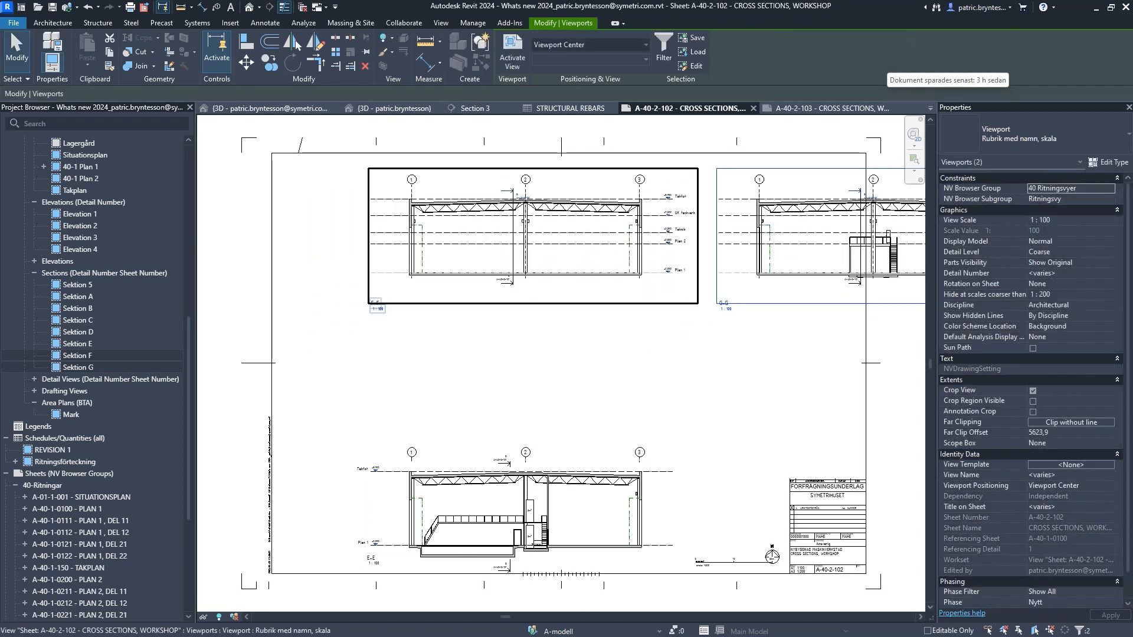
click(544, 244)
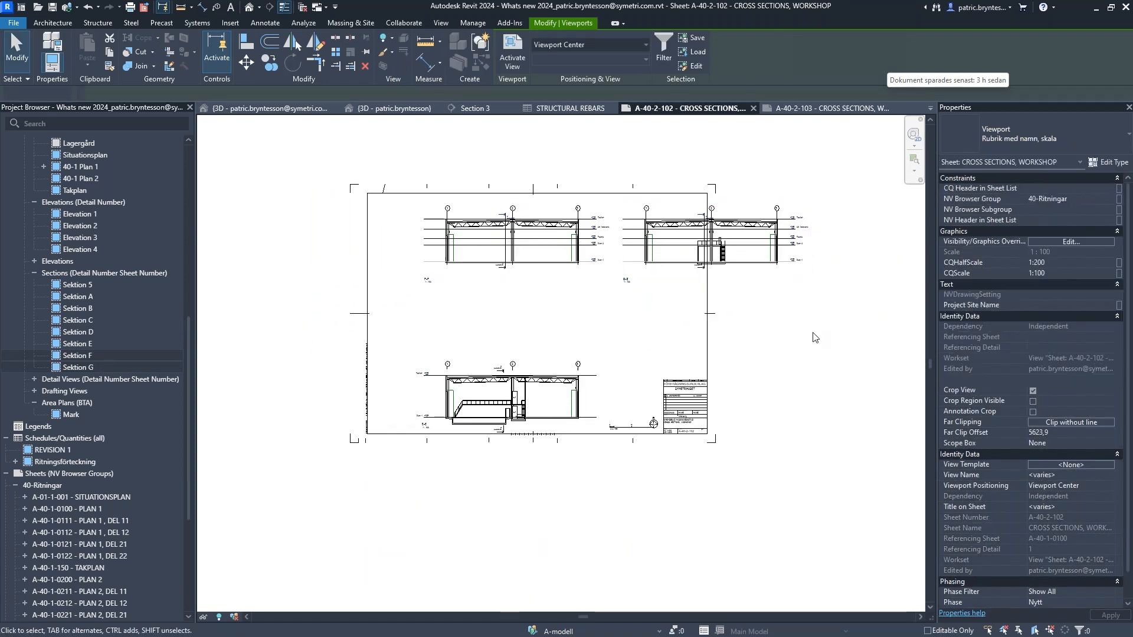
mouse_move(515, 238)
mouse_down()
mouse_move(579, 284)
mouse_move(537, 296)
mouse_move(539, 313)
mouse_up()
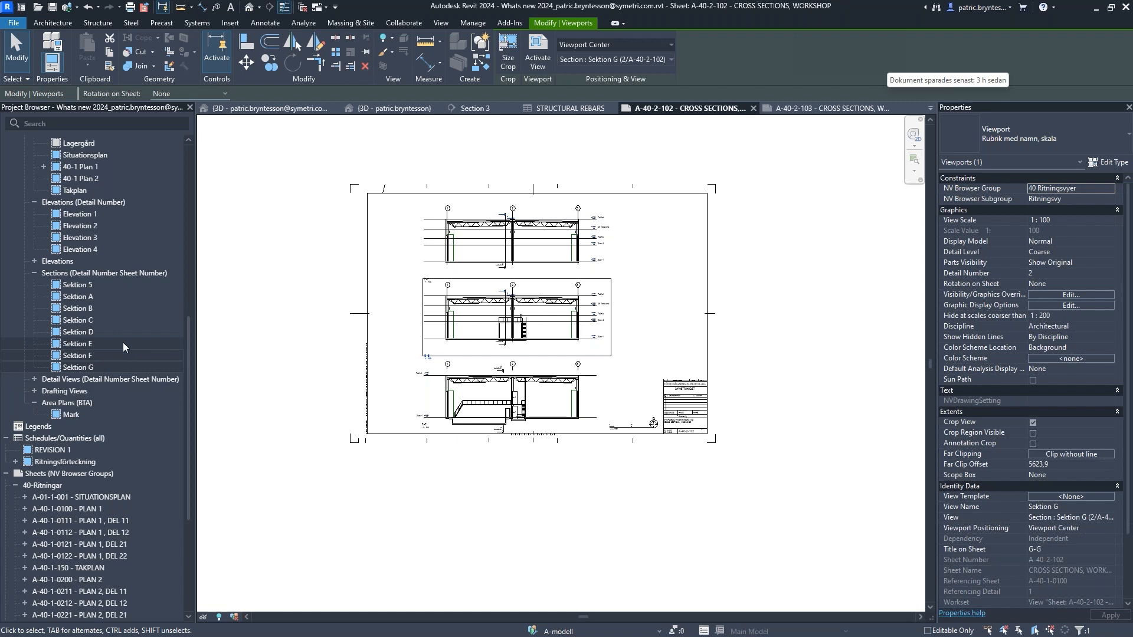
Close both cross-section sheets and open the sheets of all section views from Sektion 5 to Sektion G together.
click(754, 108)
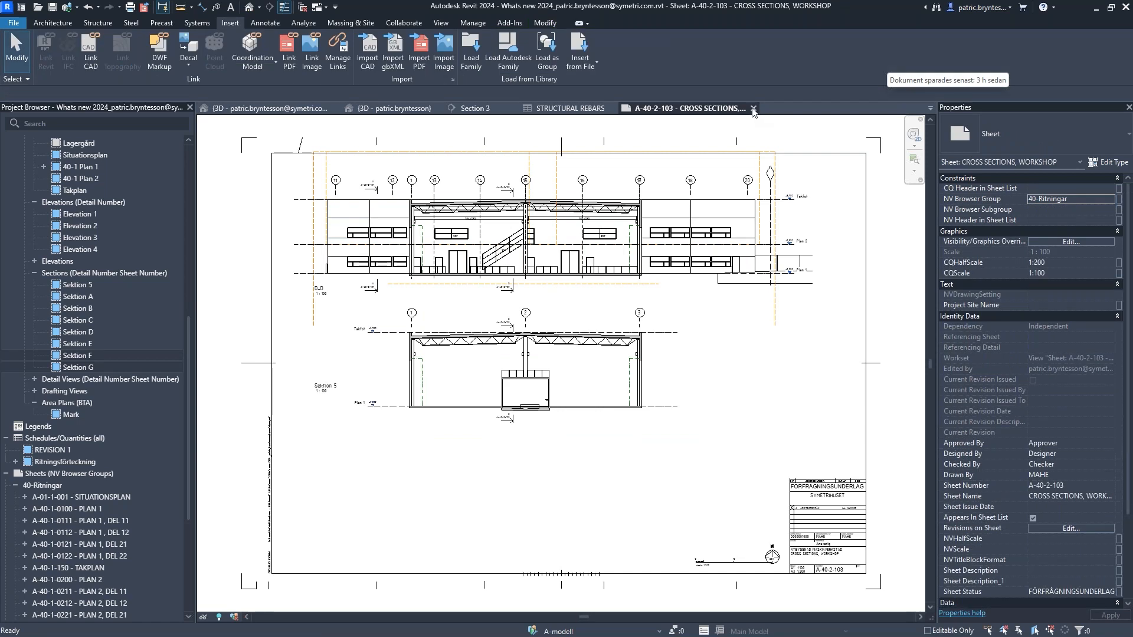
click(754, 109)
scroll(71, 366, up, 3)
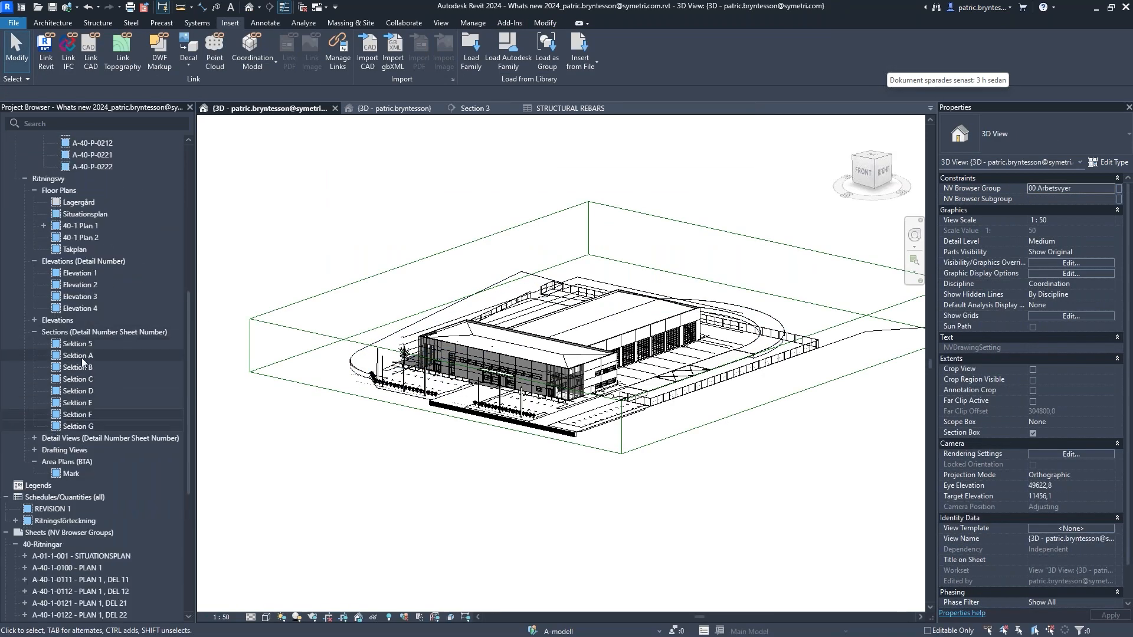
click(76, 416)
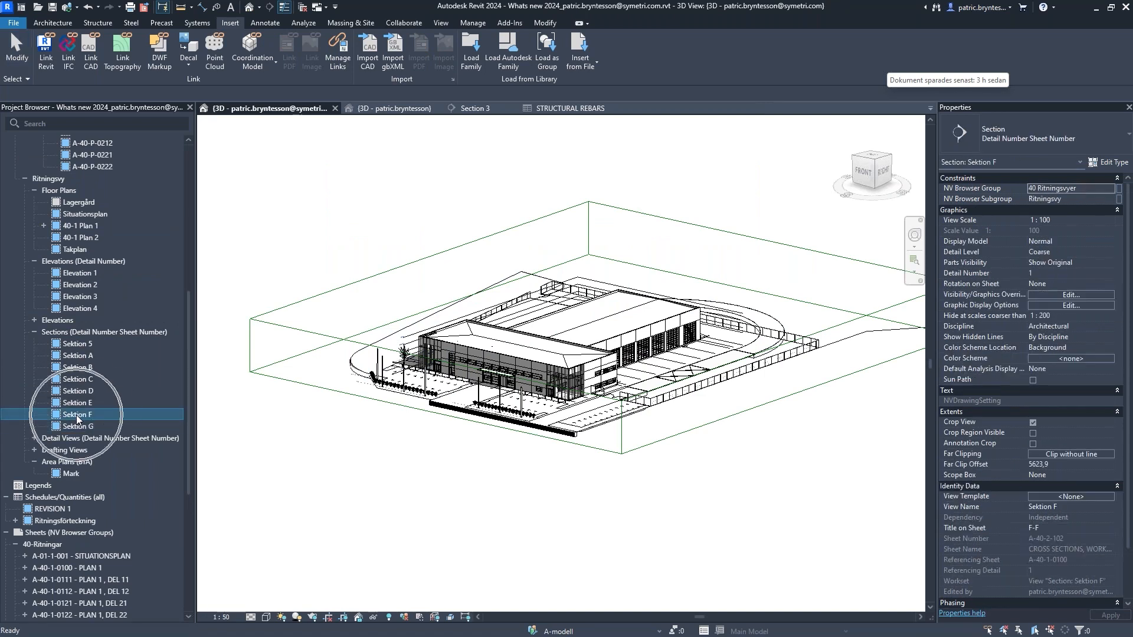
shift+click(81, 346)
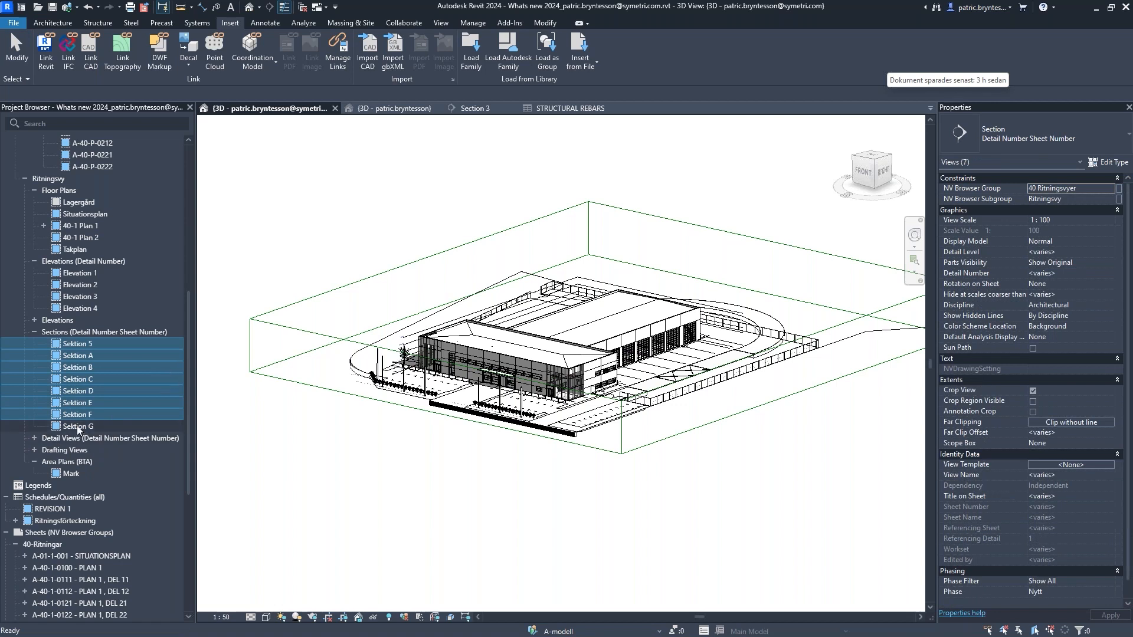
shift+click(80, 426)
click(79, 345)
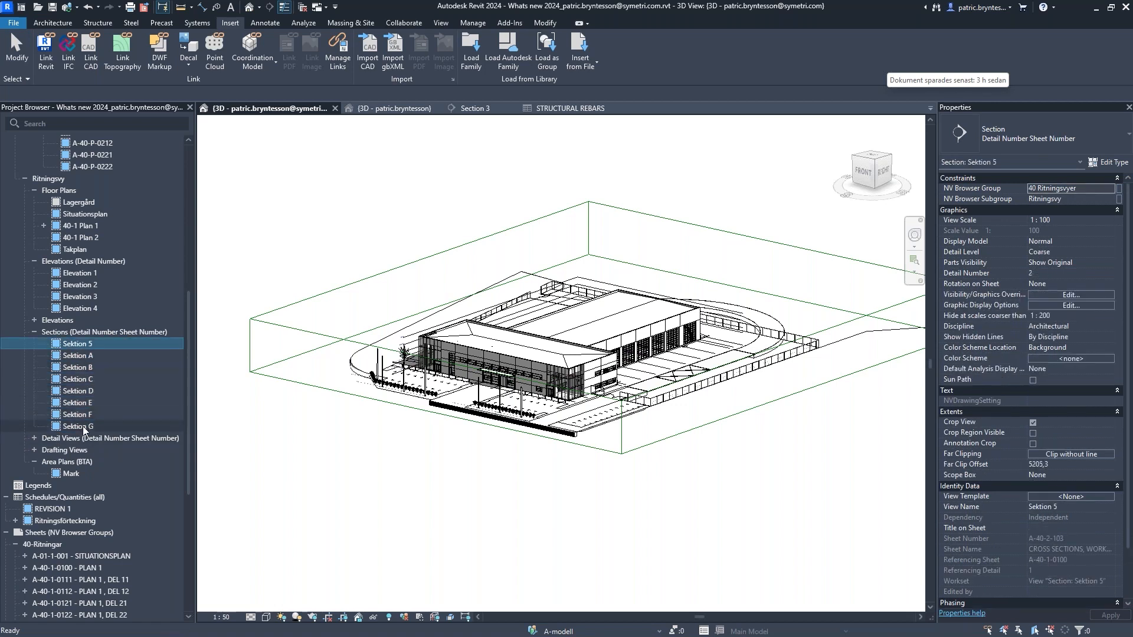
shift+click(82, 426)
right_click(83, 373)
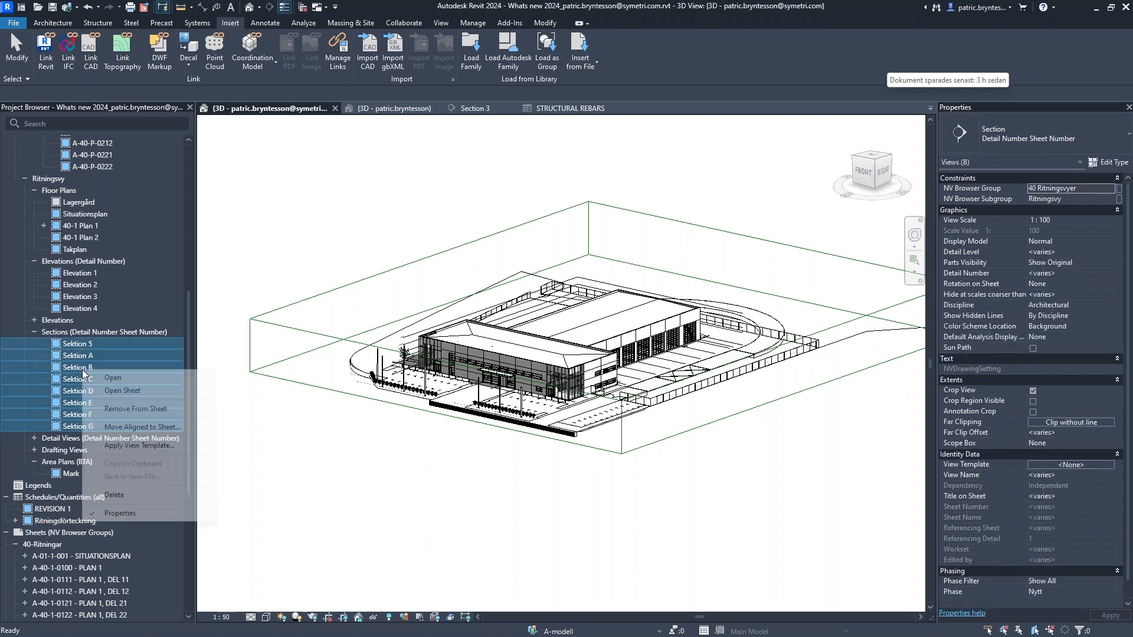
click(130, 392)
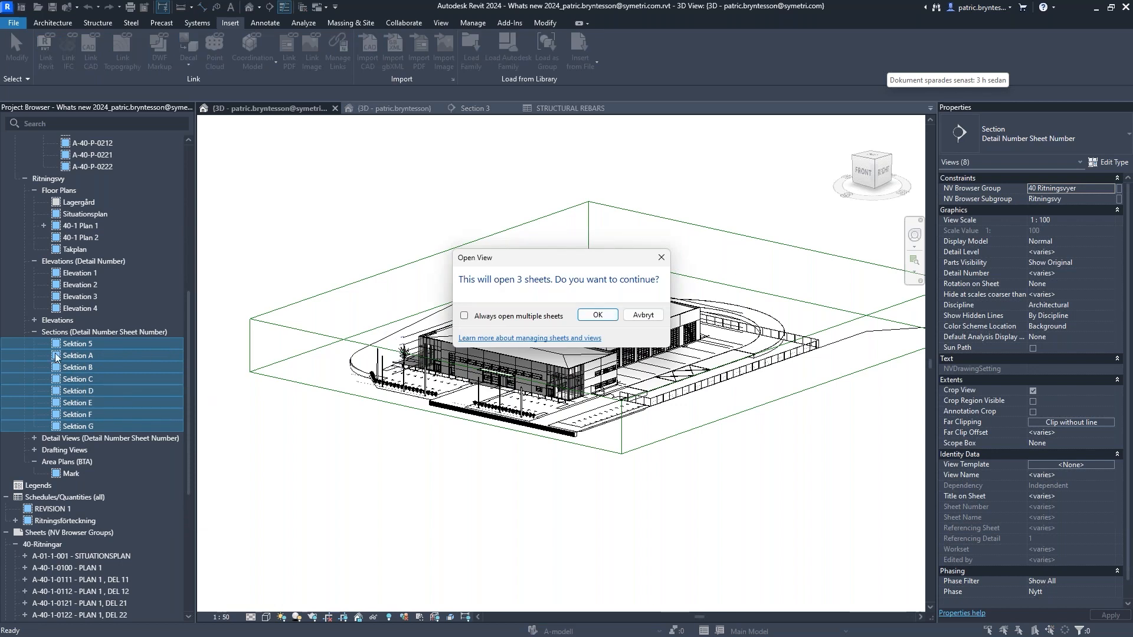
click(598, 314)
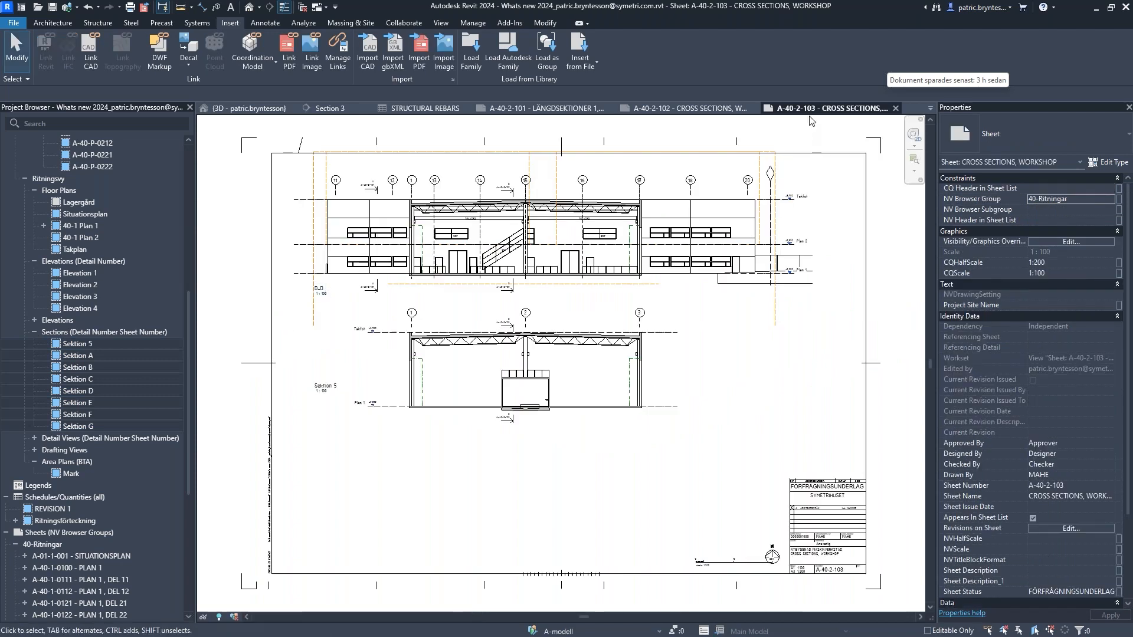
View sheet A-40-2-102 and close the three sheets A-40-2-101, A-40-2-102 and A-40-2-103.
click(682, 107)
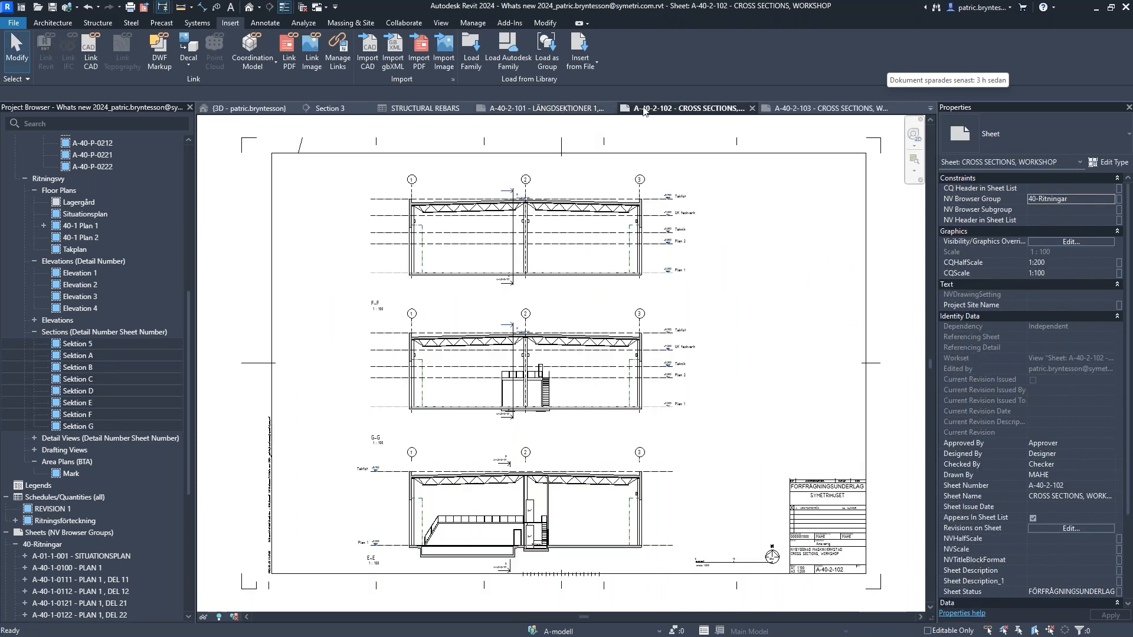
click(897, 108)
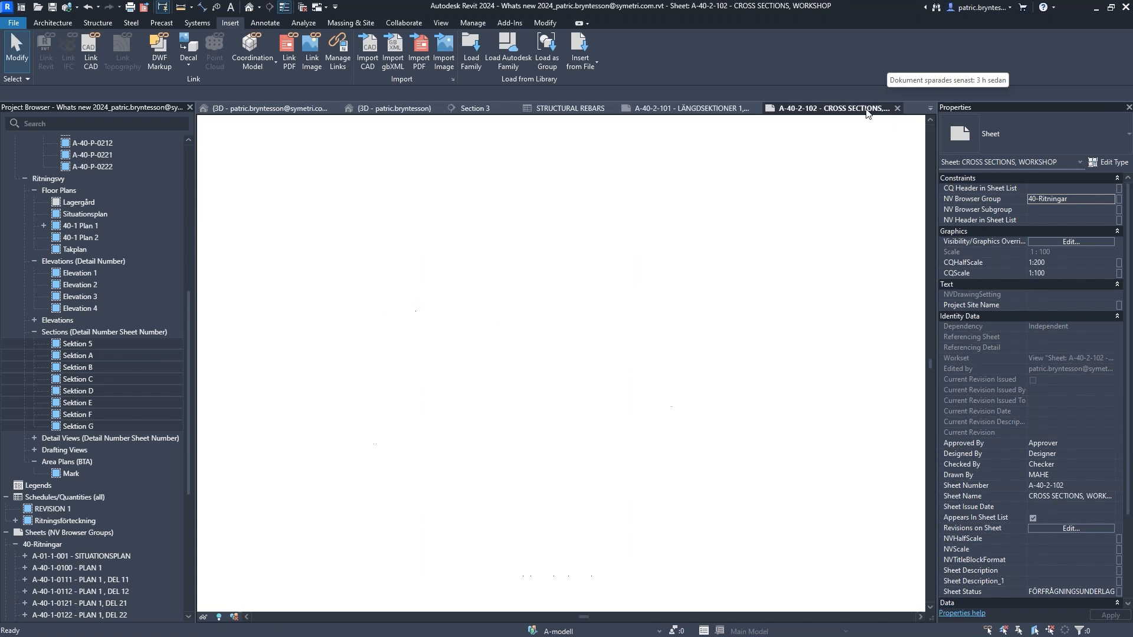
click(897, 108)
click(757, 108)
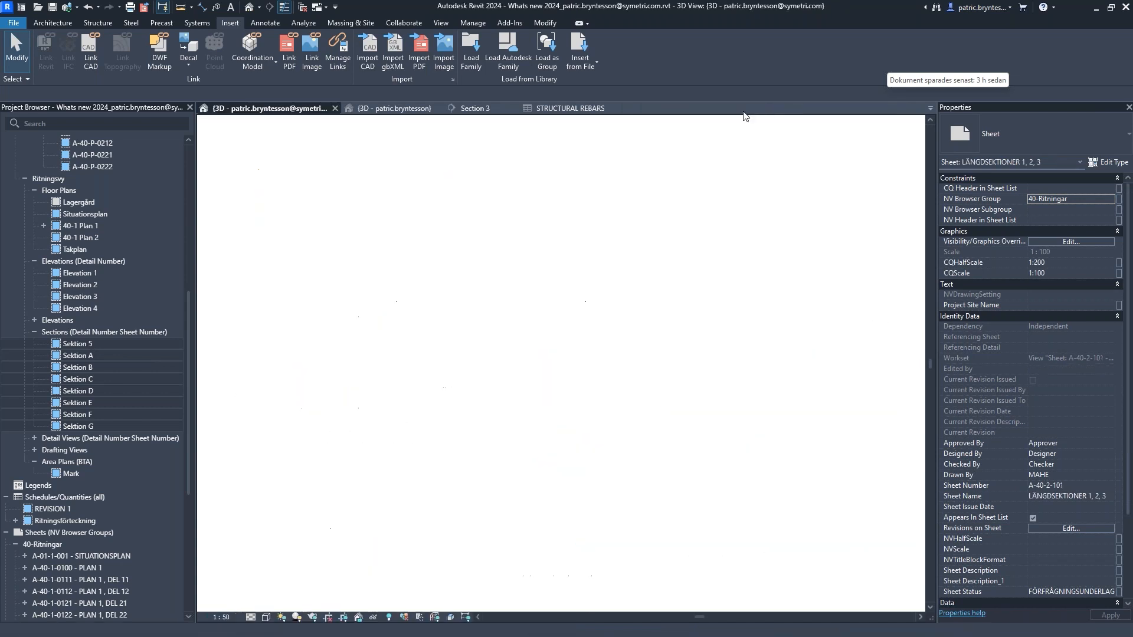
Open the Sektion A view, open its sheet A-40-2-101 directly from the view, and close that sheet again.
double_click(79, 356)
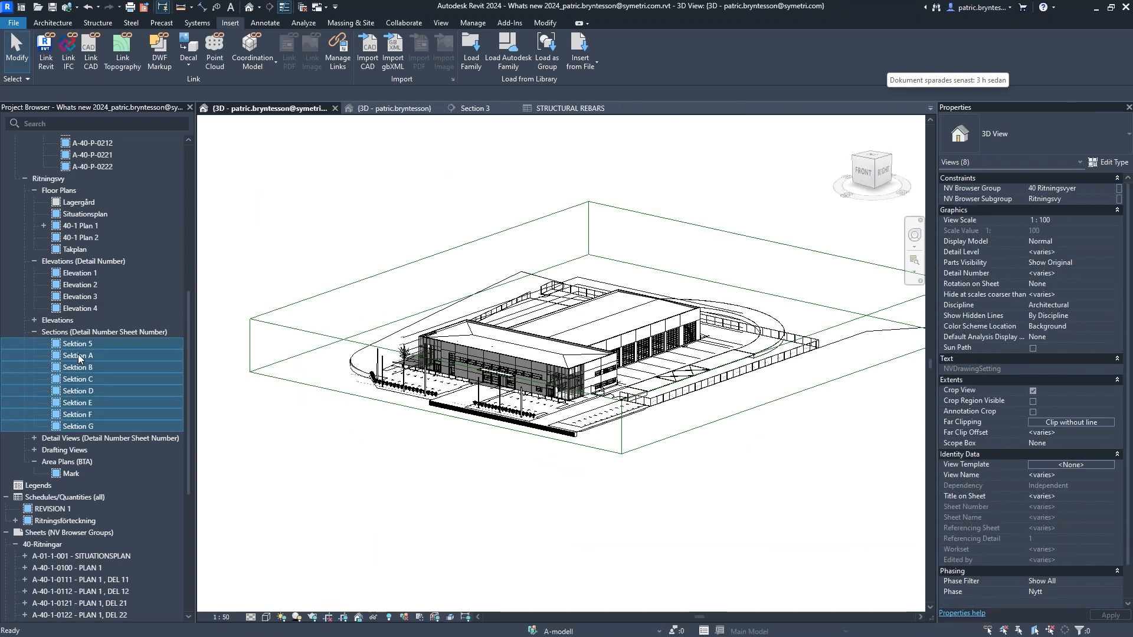
scroll(240, 385, up, 3)
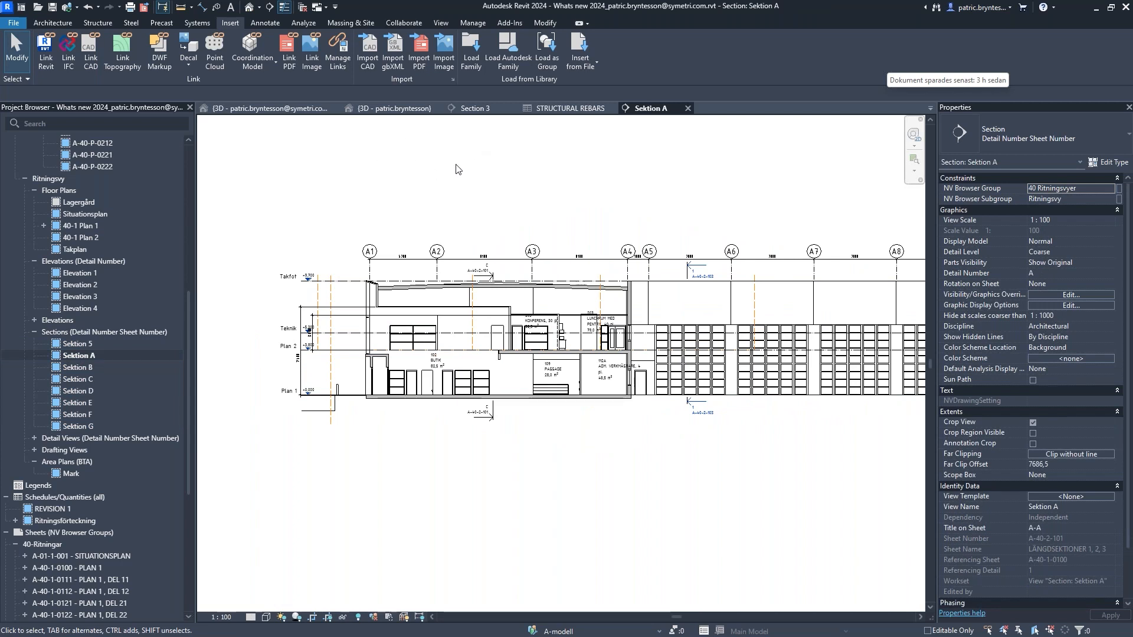
right_click(493, 182)
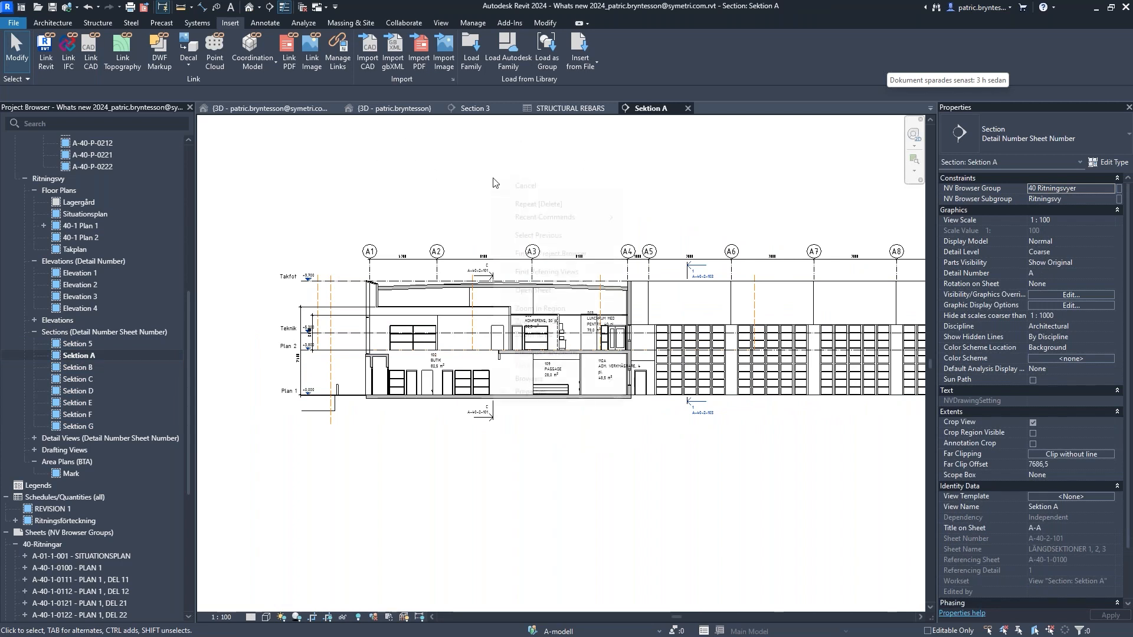
click(533, 290)
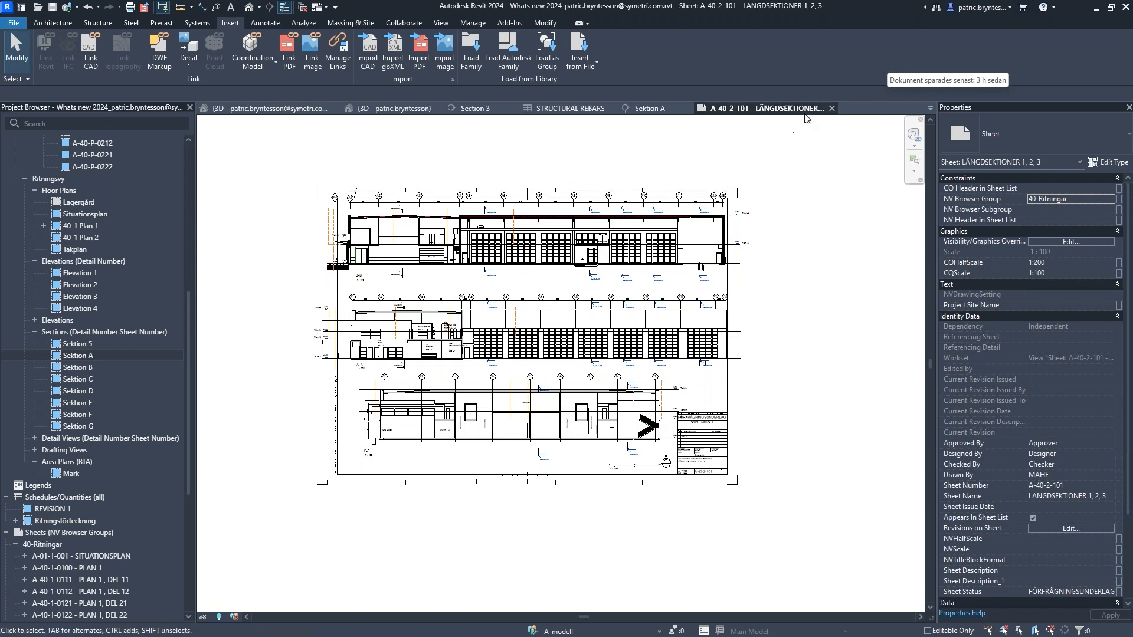
click(831, 108)
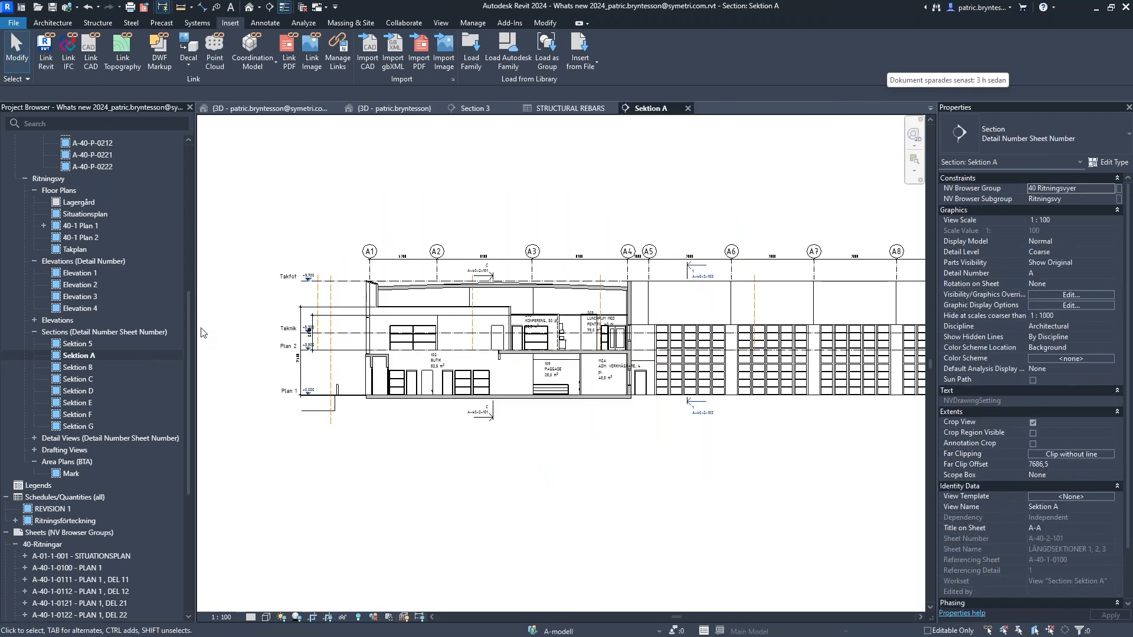
drag(189, 354, 181, 445)
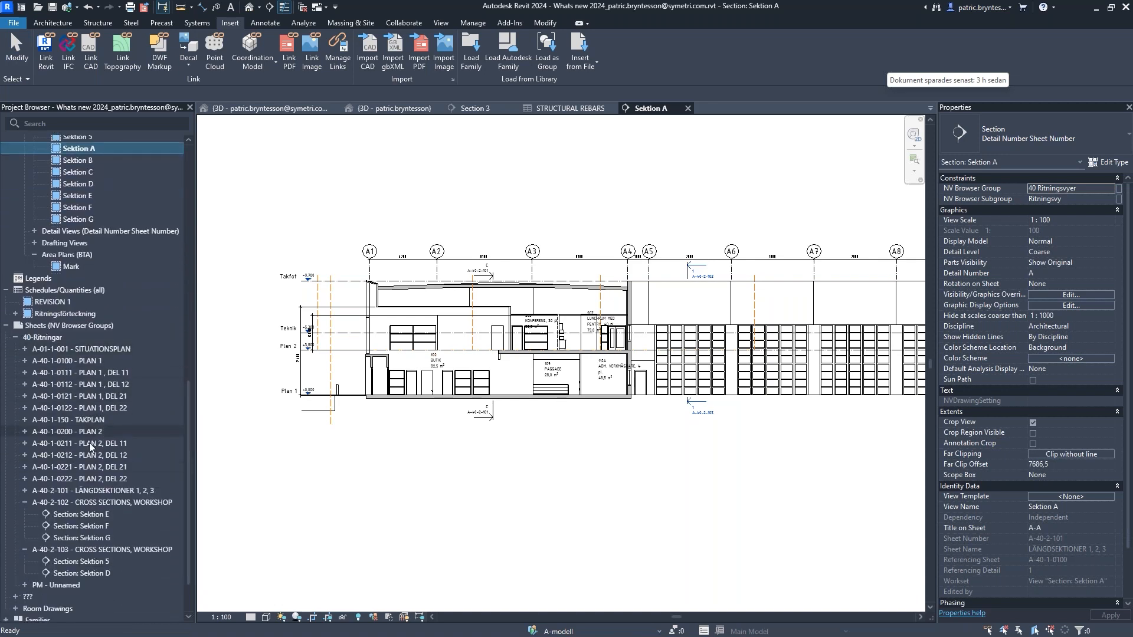
drag(188, 419, 189, 375)
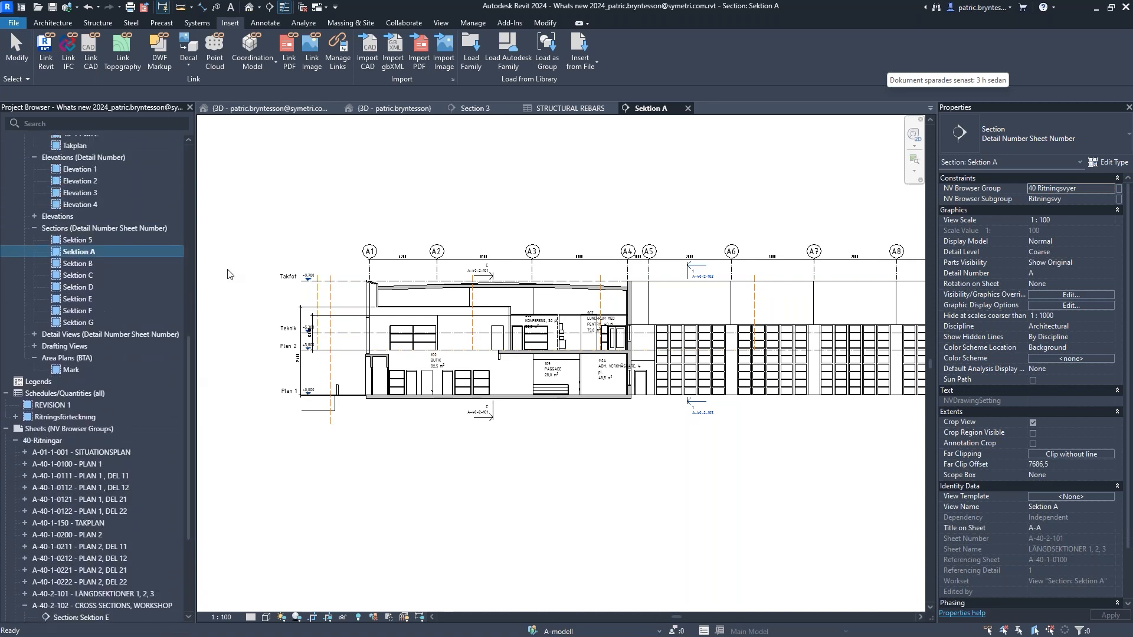
click(253, 214)
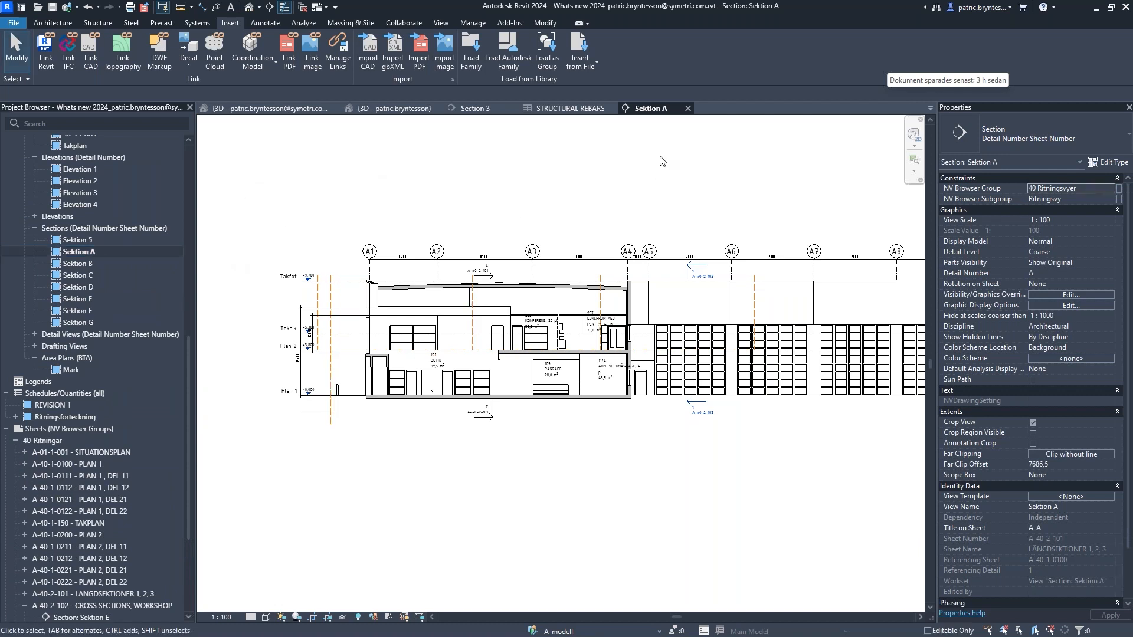
drag(189, 356, 216, 195)
click(265, 206)
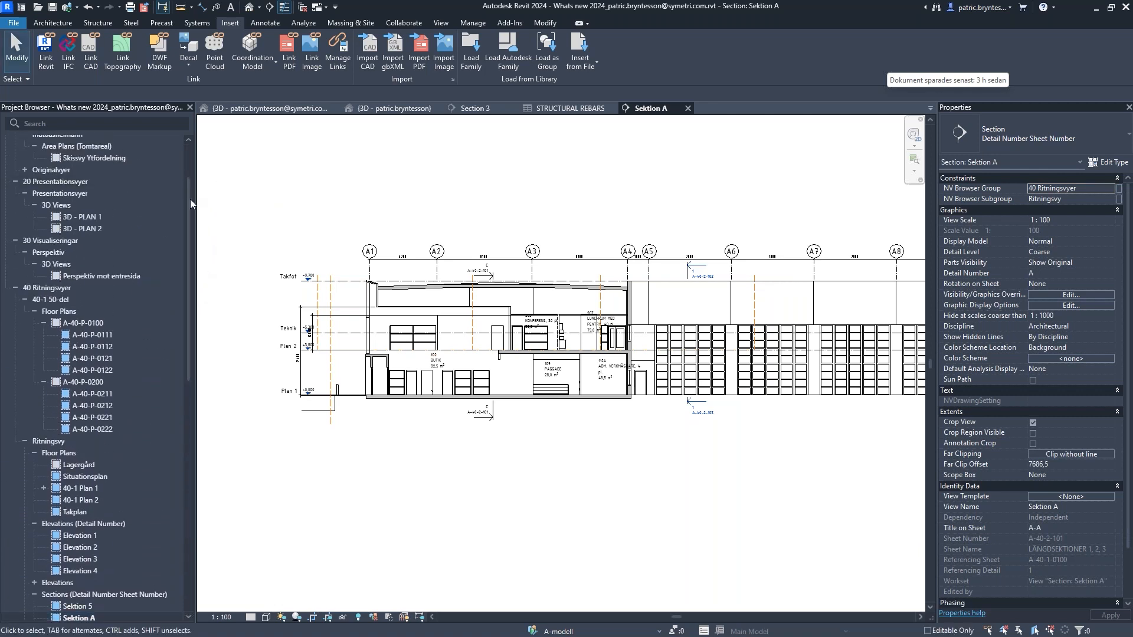
Close the Sektion A view and open sheet A-40-1-0111 - PLAN 1 , DEL 11.
click(688, 108)
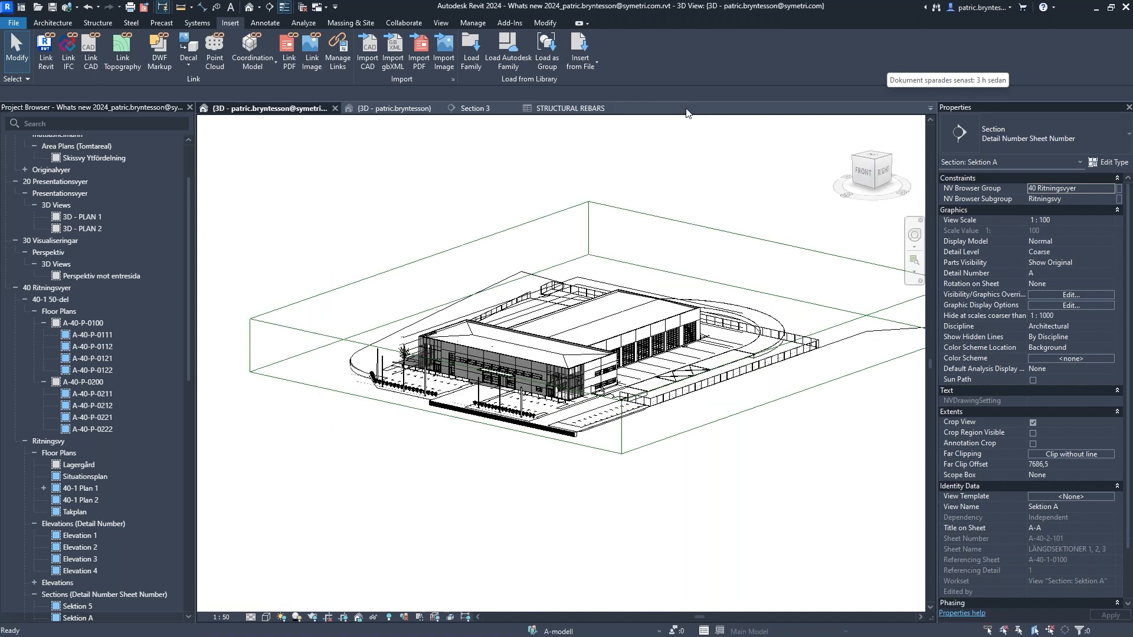
drag(189, 217, 171, 422)
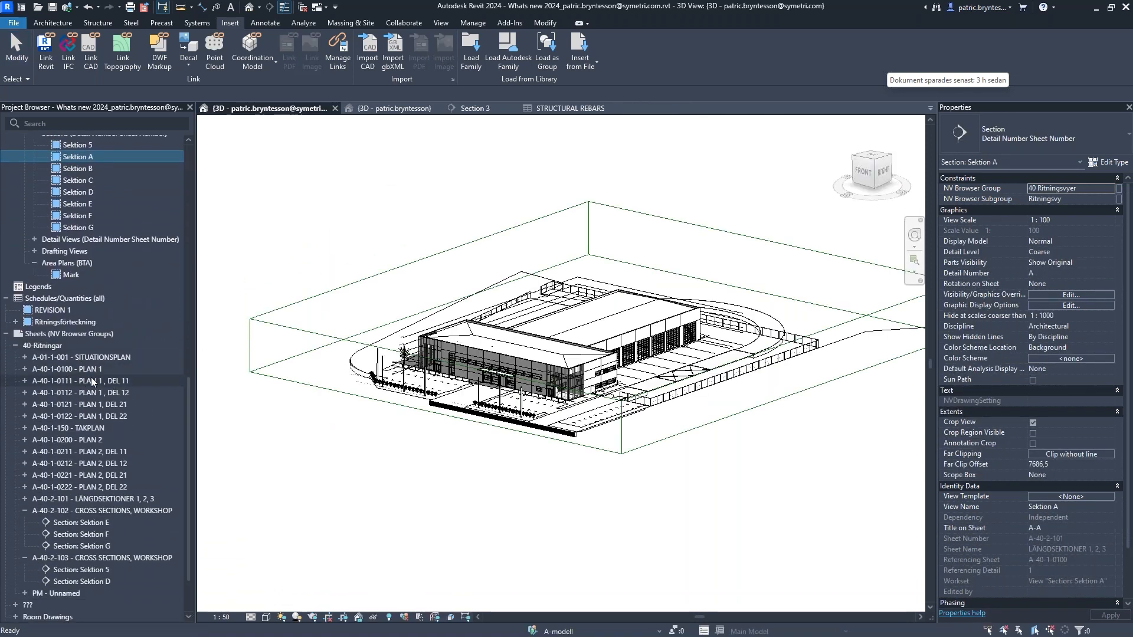
click(92, 384)
double_click(91, 384)
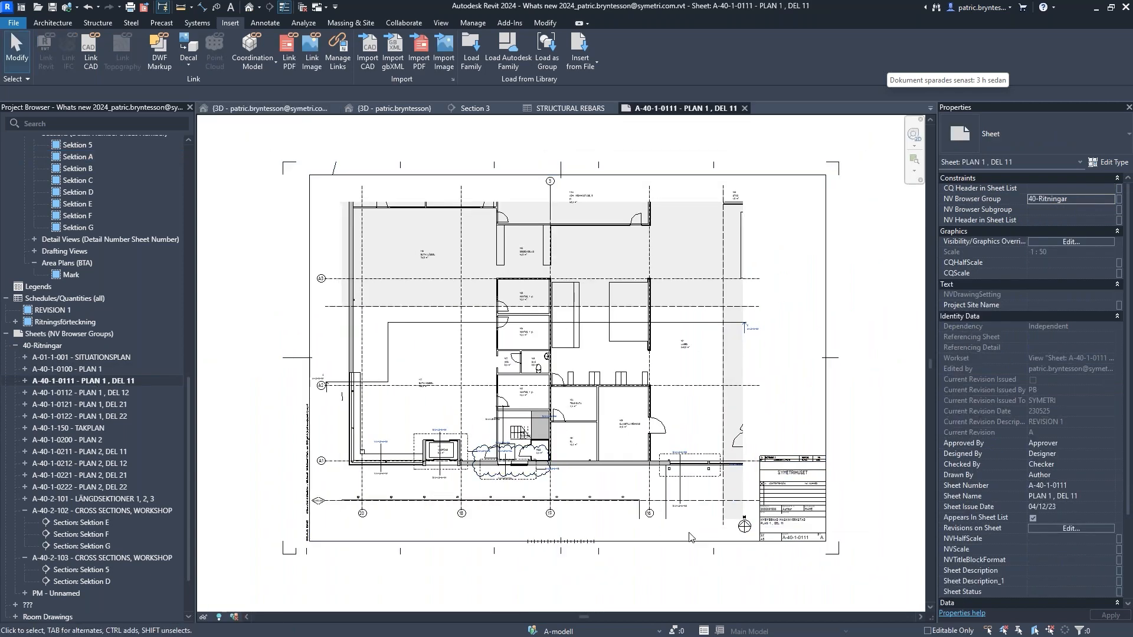
Draw a rectangular revision cloud around the door of room 123 SLANGTILLVERKNING and finish the sketch.
scroll(708, 512, up, 2)
scroll(718, 509, up, 1)
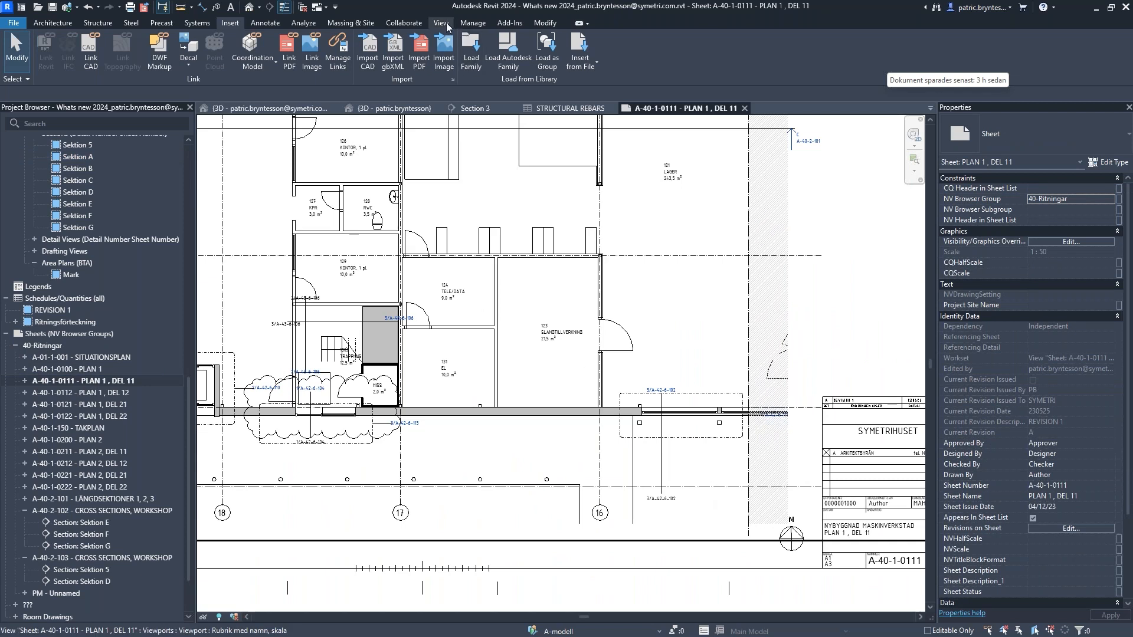
click(265, 23)
click(414, 47)
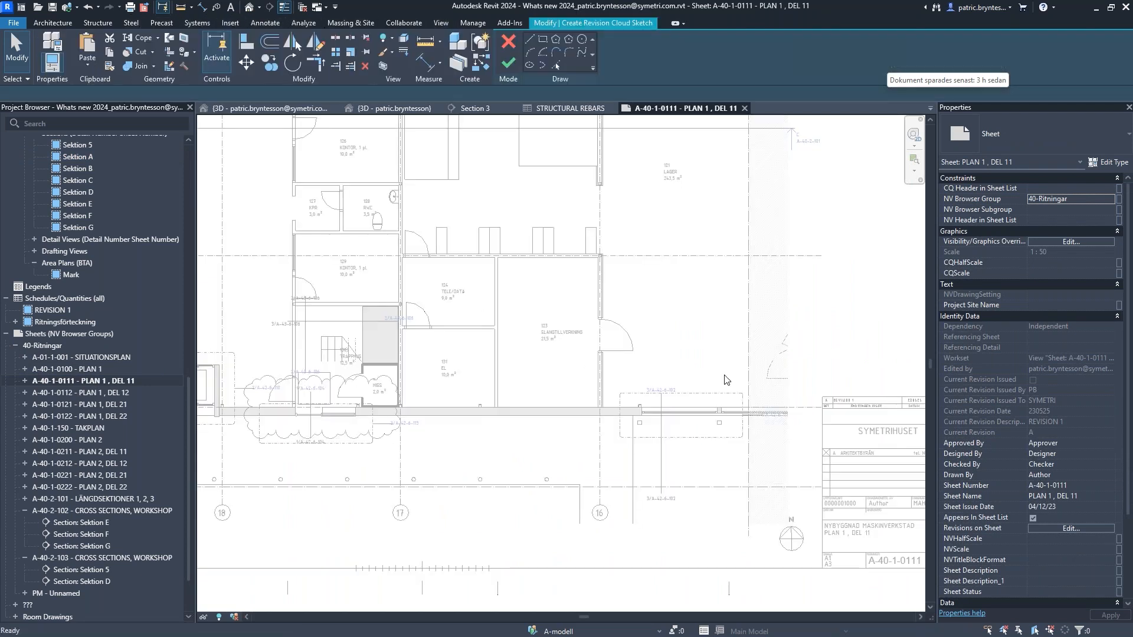
scroll(523, 270, up, 3)
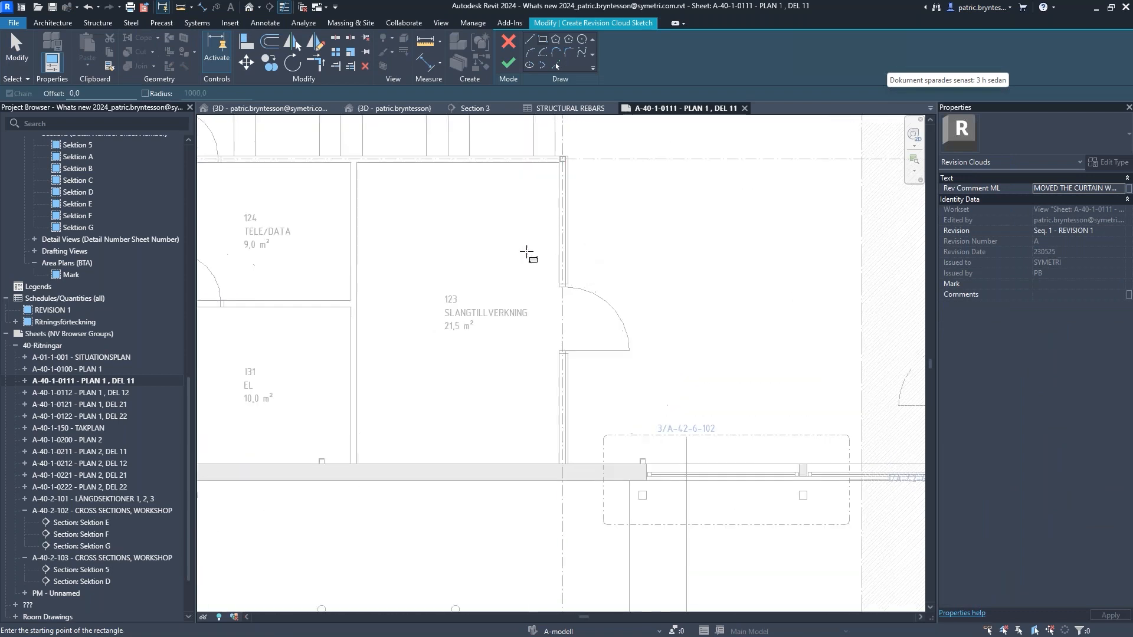
click(526, 252)
click(664, 377)
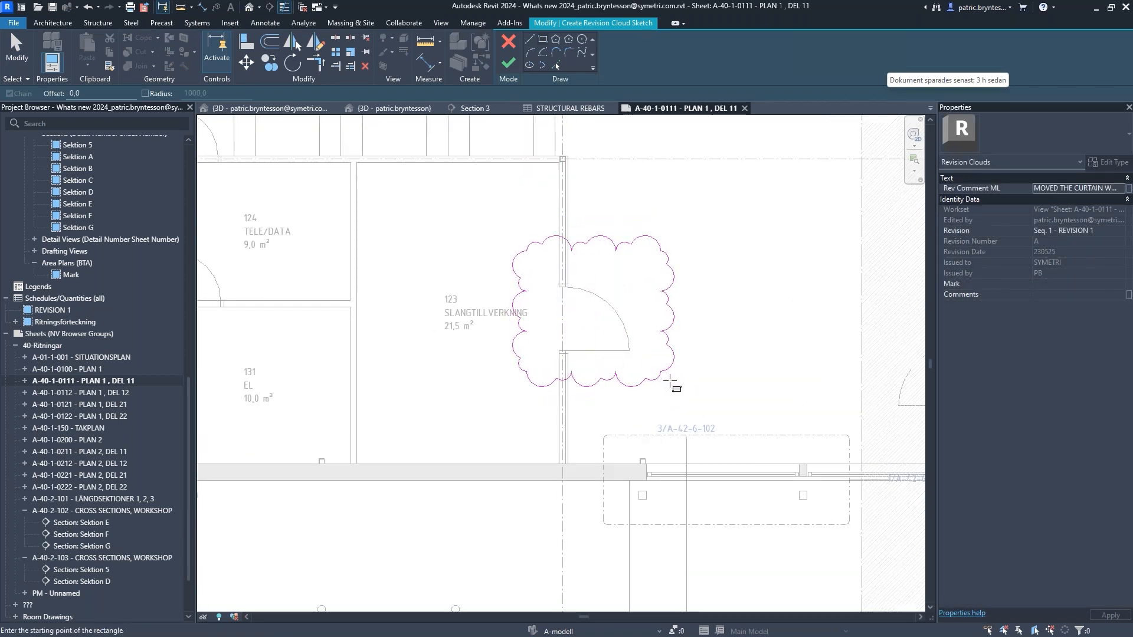
click(508, 62)
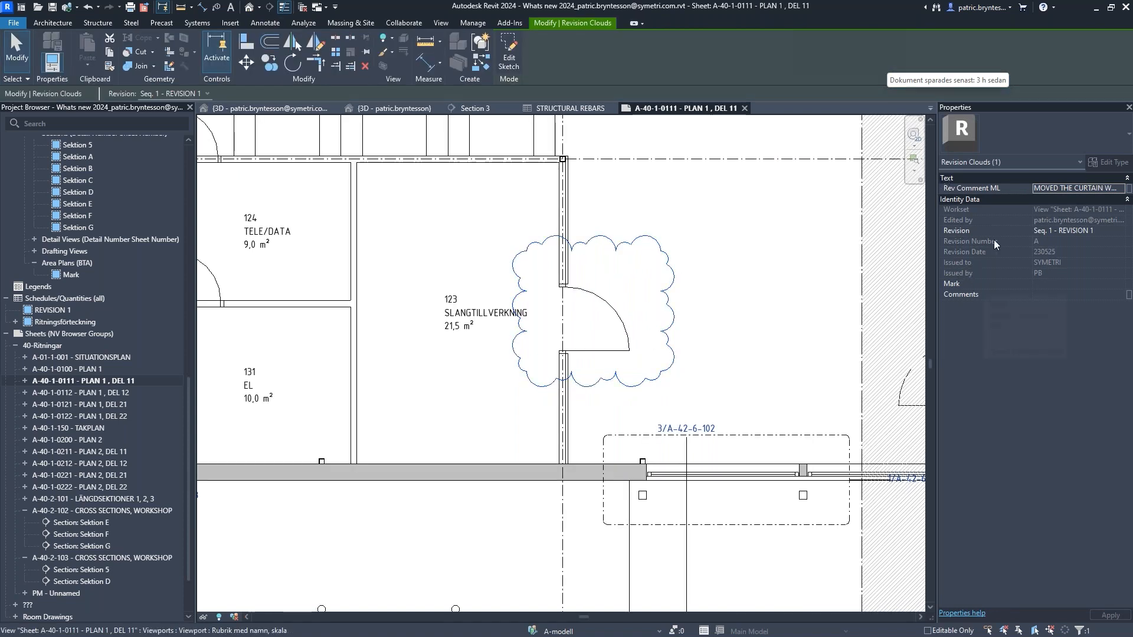
Set the Rev Comment ML of the revision cloud at the SLANGTILLVERKNING door to MOVED THE DOOR.
click(1053, 295)
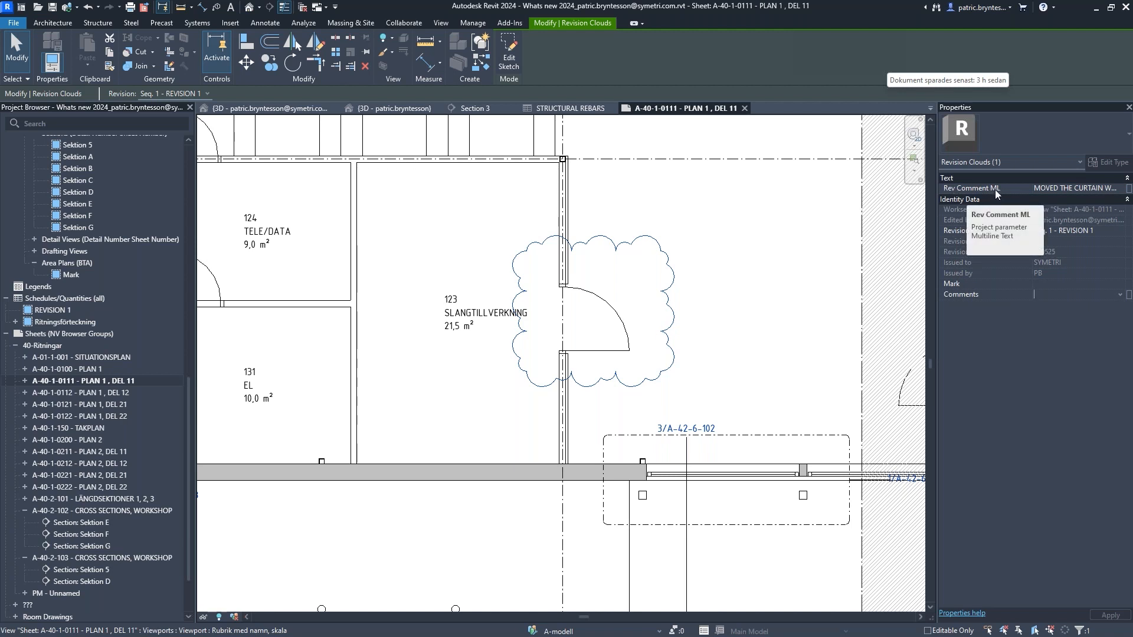
click(1120, 190)
click(1122, 189)
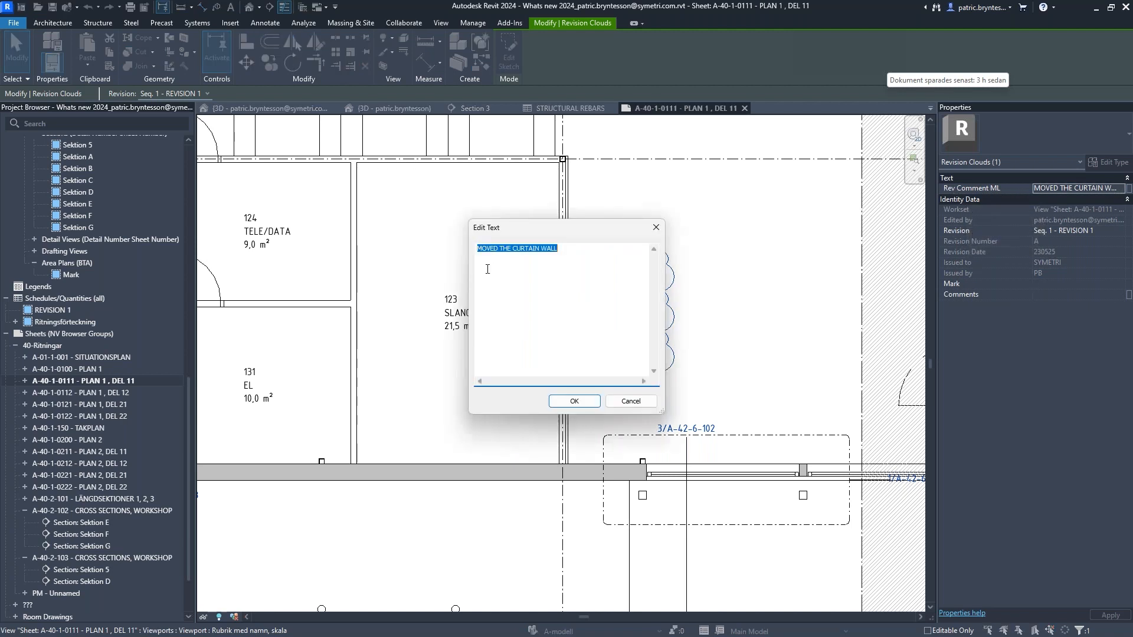
mouse_move(585, 249)
mouse_down()
mouse_move(476, 248)
mouse_move(565, 252)
mouse_up()
text(DOO)
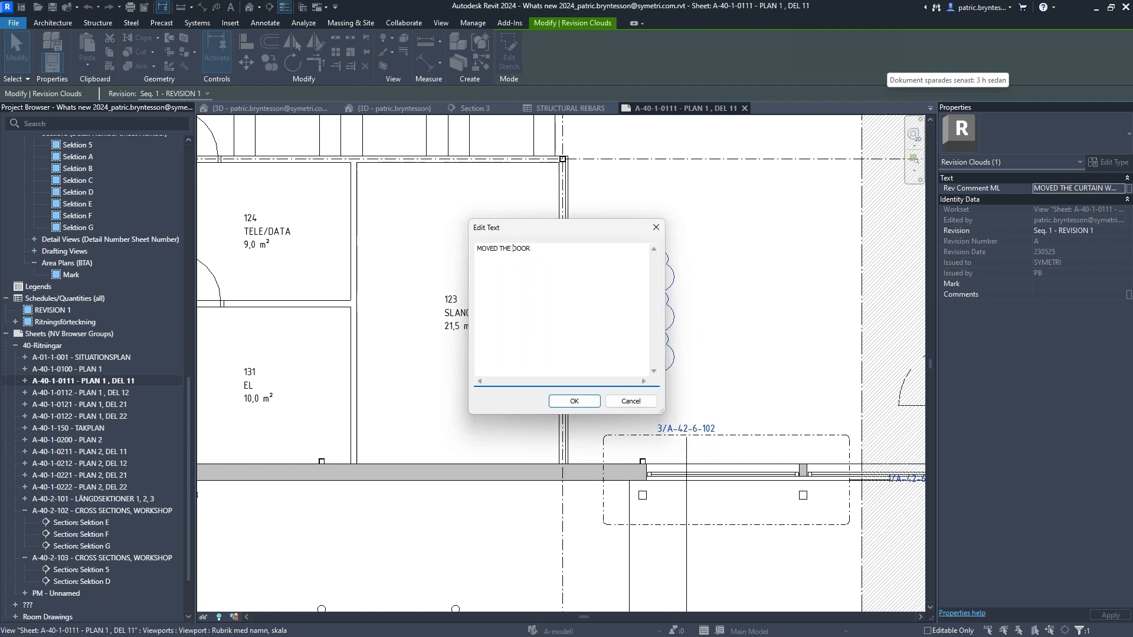
click(576, 401)
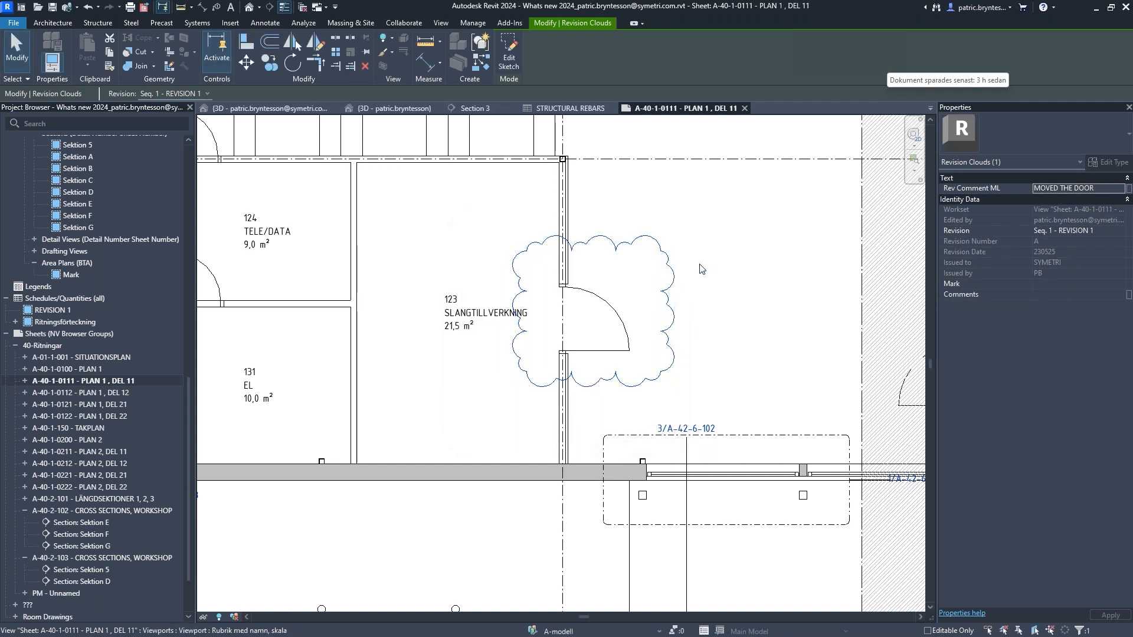
Open the REVISION 1 schedule to check the revision comments listed per sheet.
scroll(697, 276, down, 1)
click(59, 381)
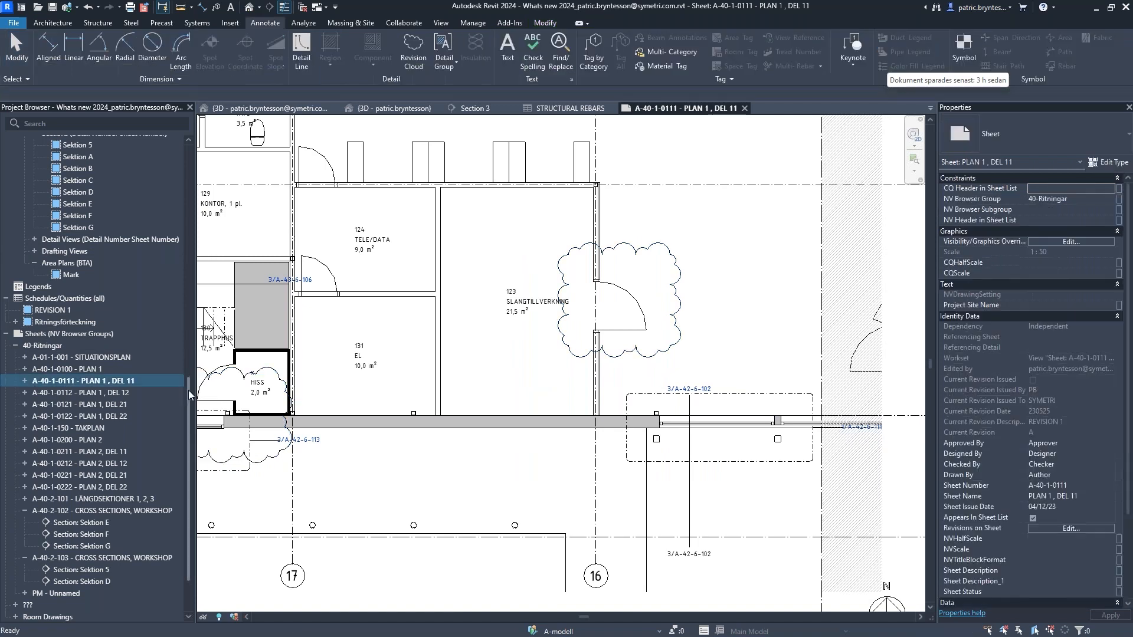
double_click(52, 310)
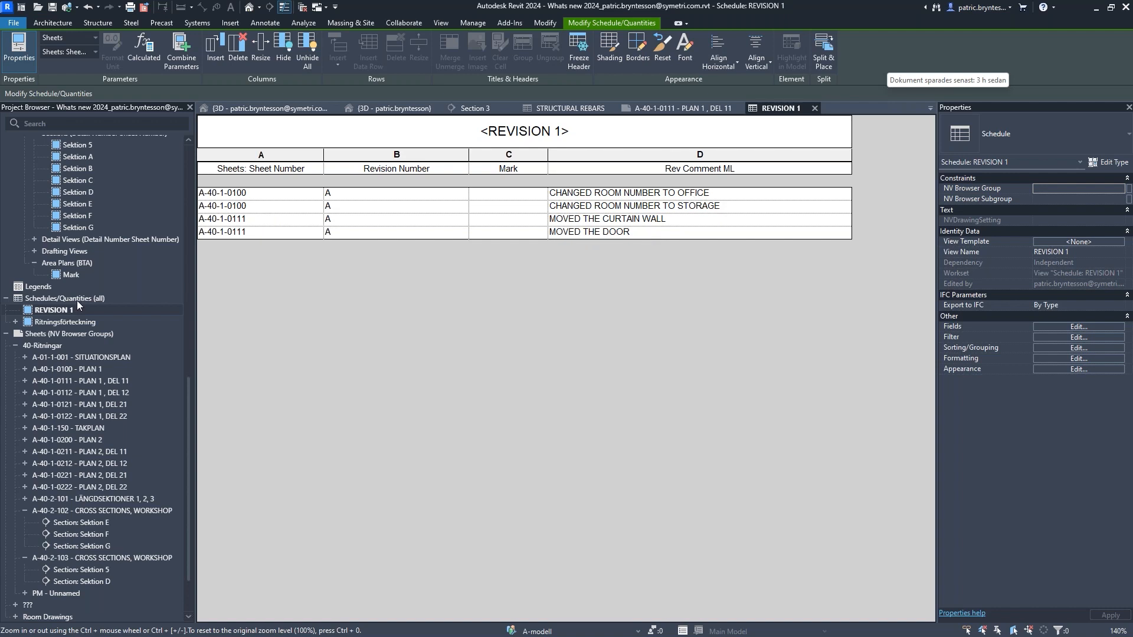
On sheet A-40-1-0121 - PLAN 1, DEL 21, draw a rectangular revision cloud about 70 by 30 around the exterior-wall opening of room 103 KONTOR.
double_click(113, 404)
scroll(605, 504, up, 5)
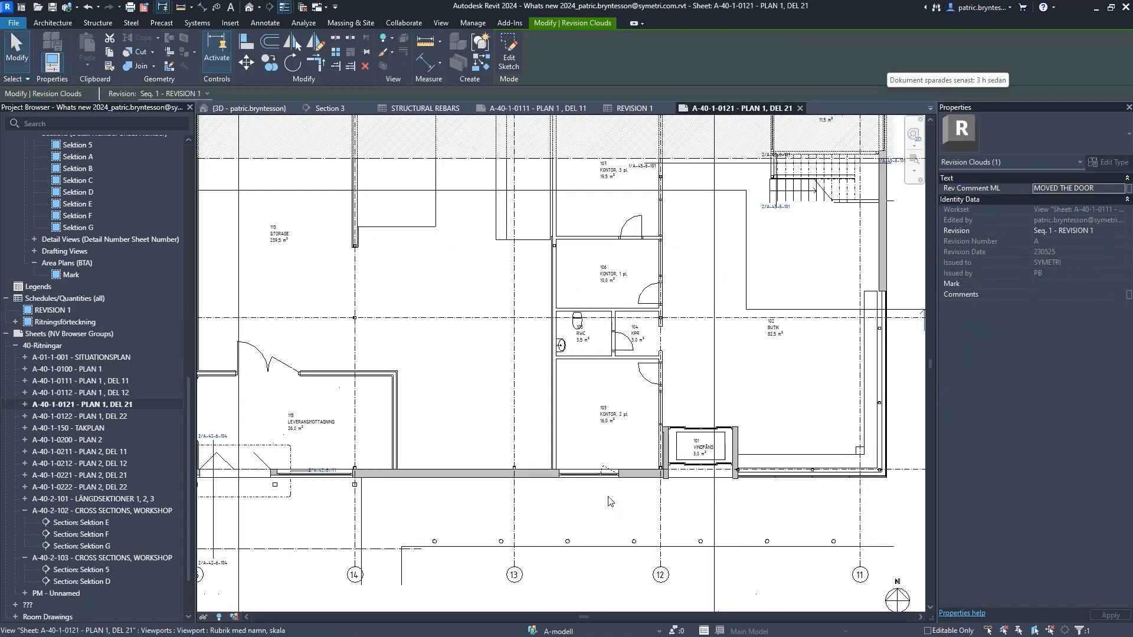
click(263, 25)
click(415, 58)
click(502, 431)
click(652, 503)
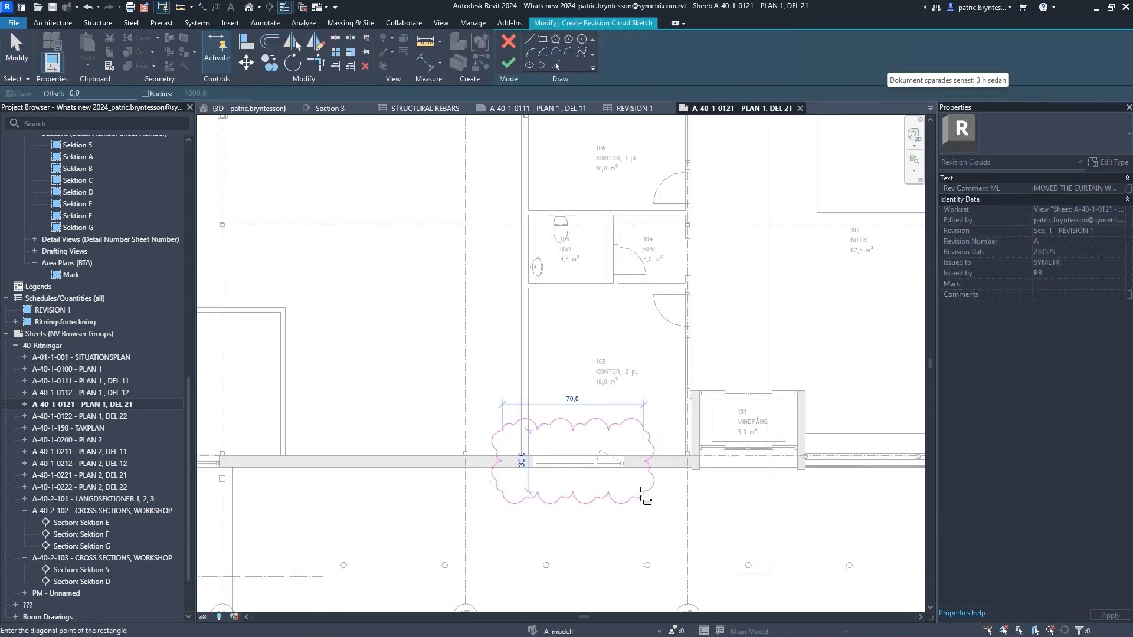
click(508, 62)
Set the new cloud's Rev Comment ML to CHANGED SIZE OF DOOR and reopen the REVISION 1 schedule.
click(1094, 187)
click(1124, 188)
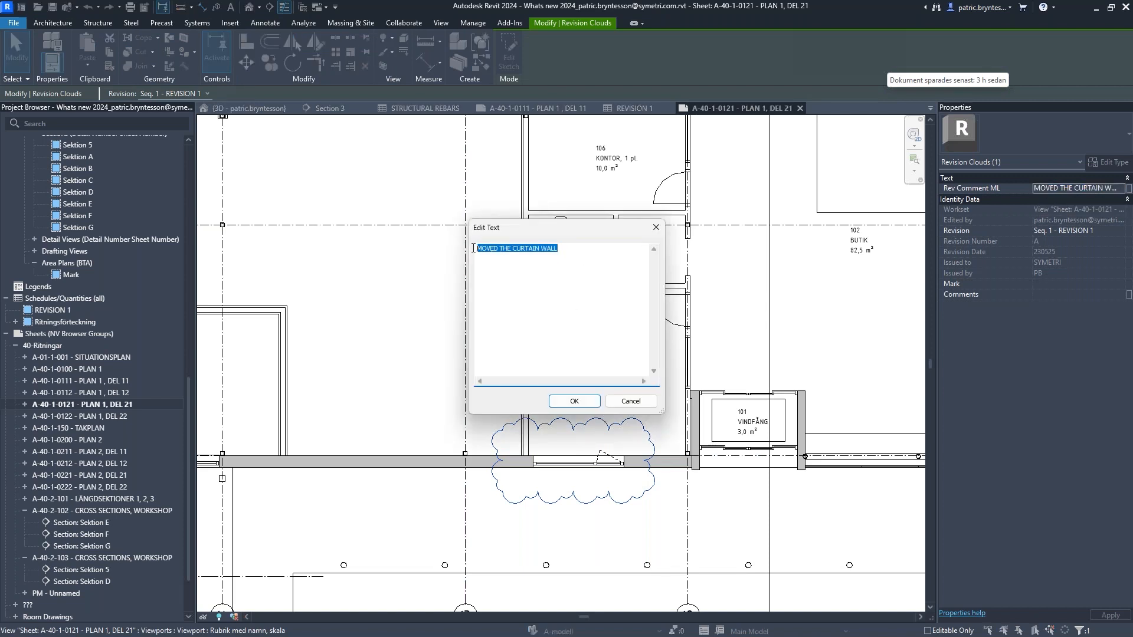
text(CHN)
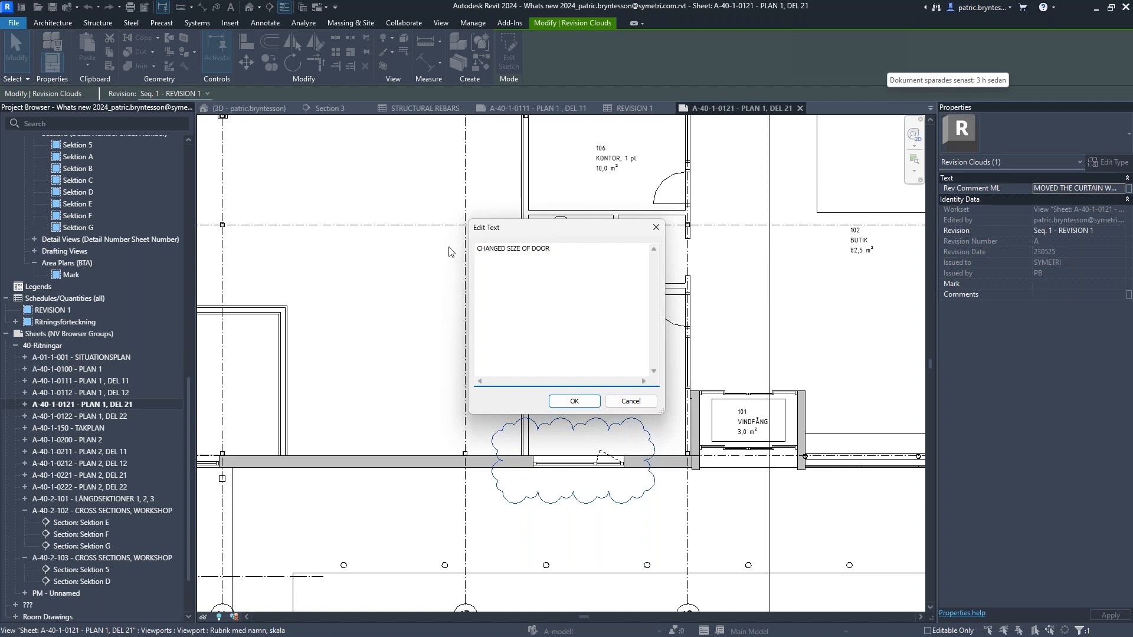
click(574, 401)
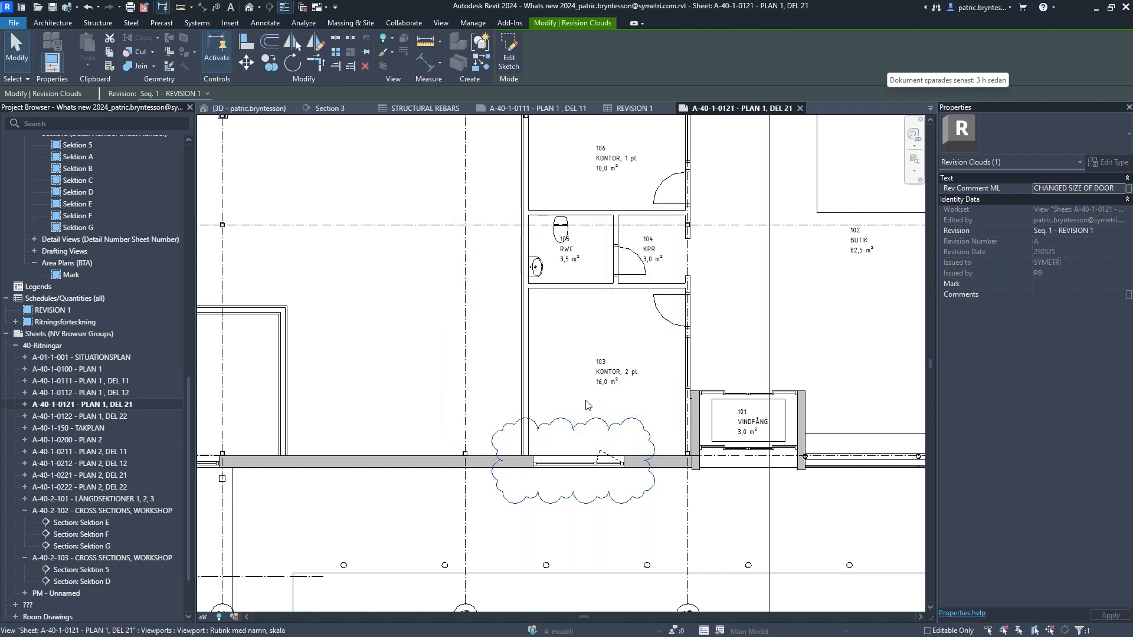
double_click(54, 310)
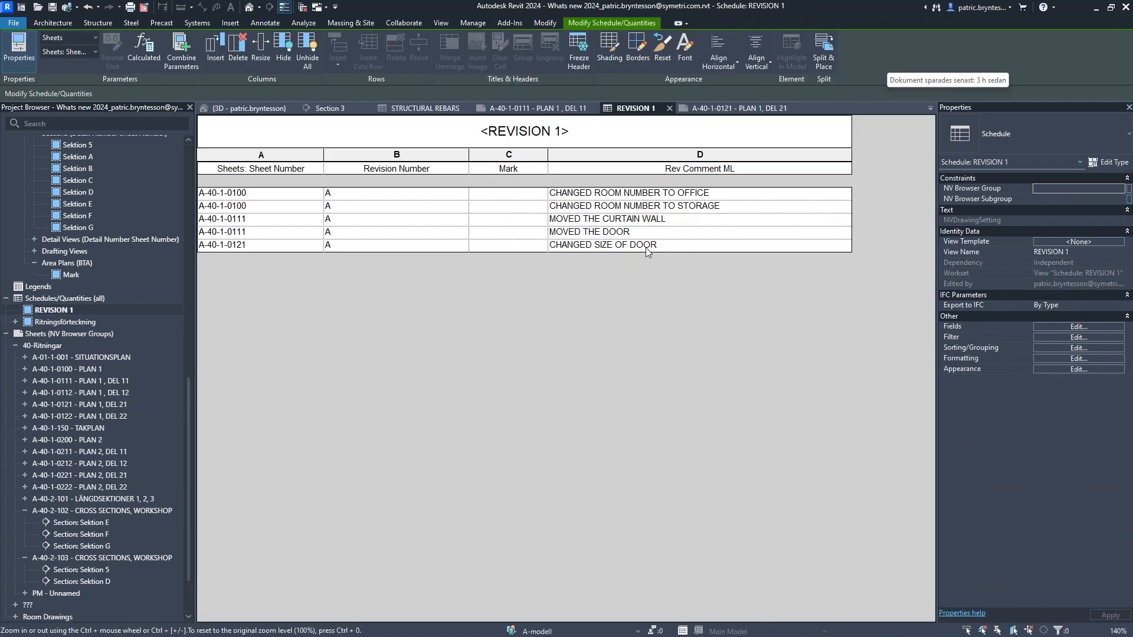
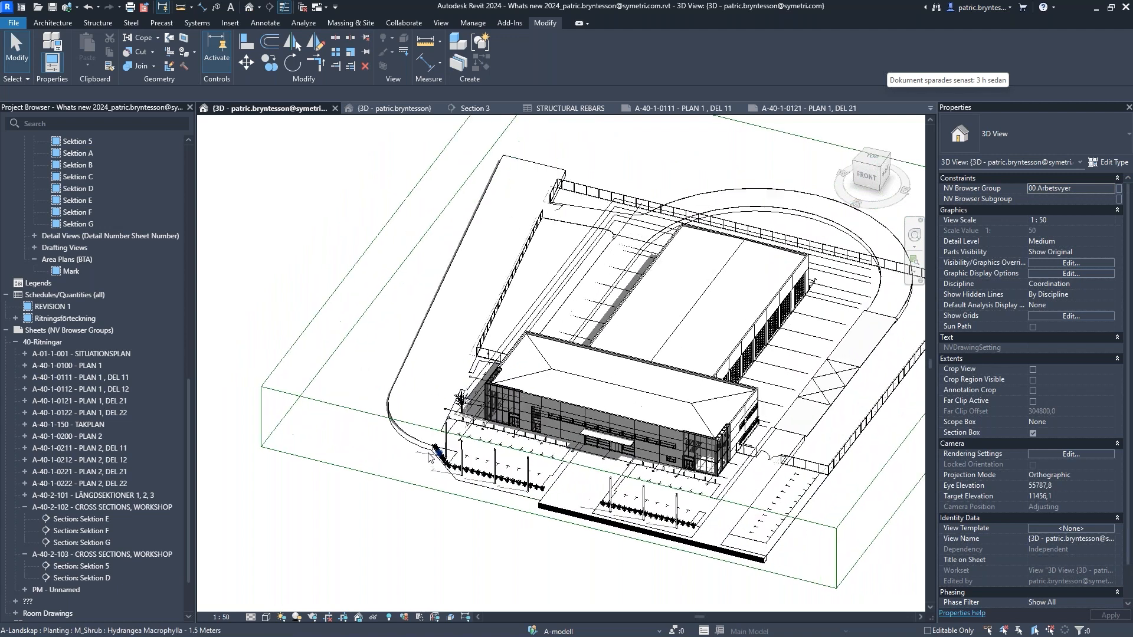
Select the toposolid running along the side and rear of the building in the 3D view and start editing its boundary sketch.
click(464, 319)
shift+middle_drag(464, 319, 508, 283)
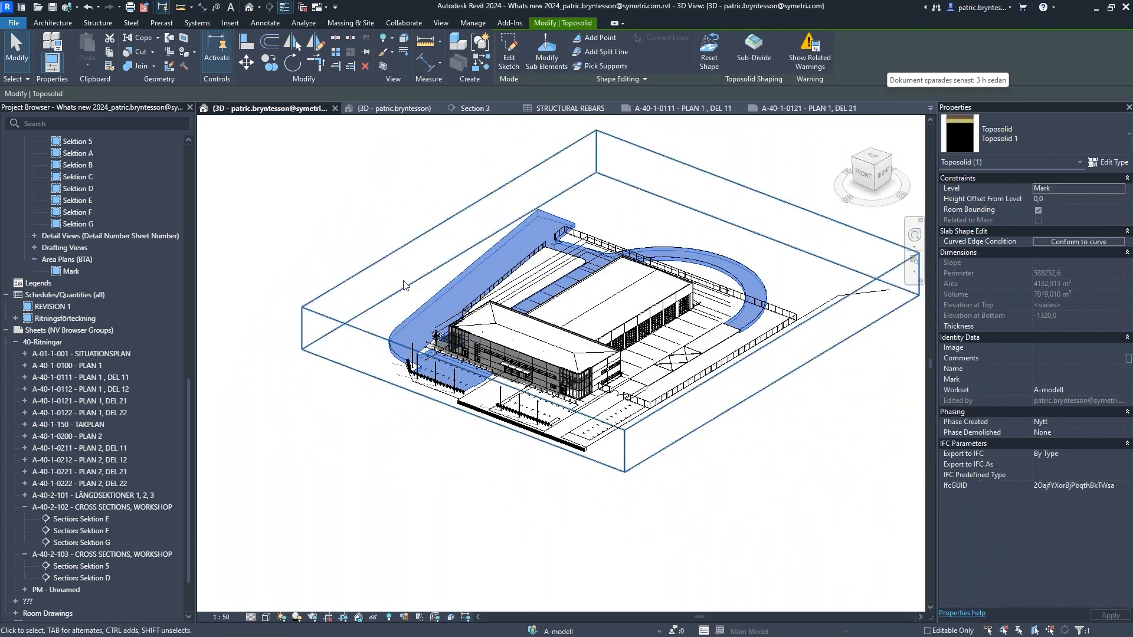
middle_drag(531, 212, 539, 228)
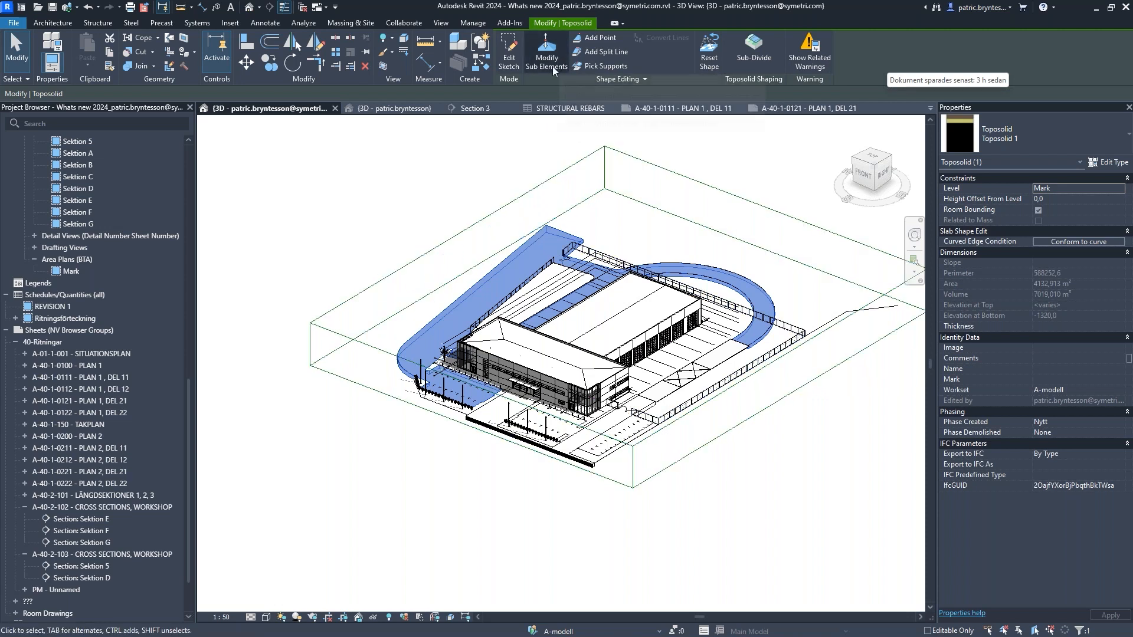
click(509, 53)
shift+middle_drag(472, 319, 582, 361)
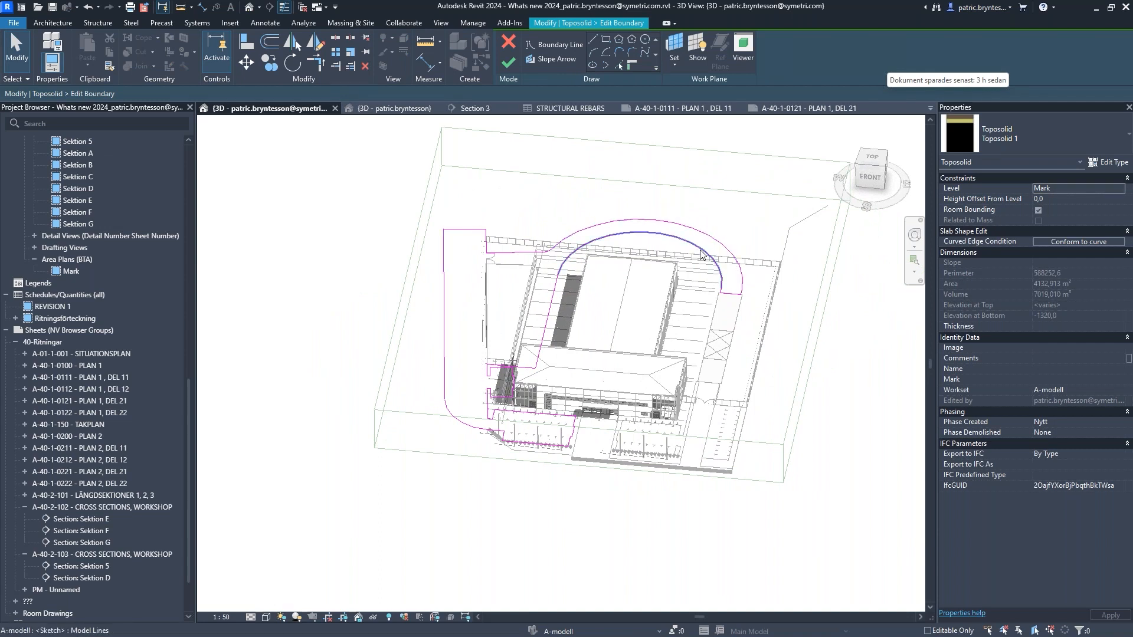
Open the type properties of Toposolid 1, inspect the layer structure, and close it without changes.
click(1117, 162)
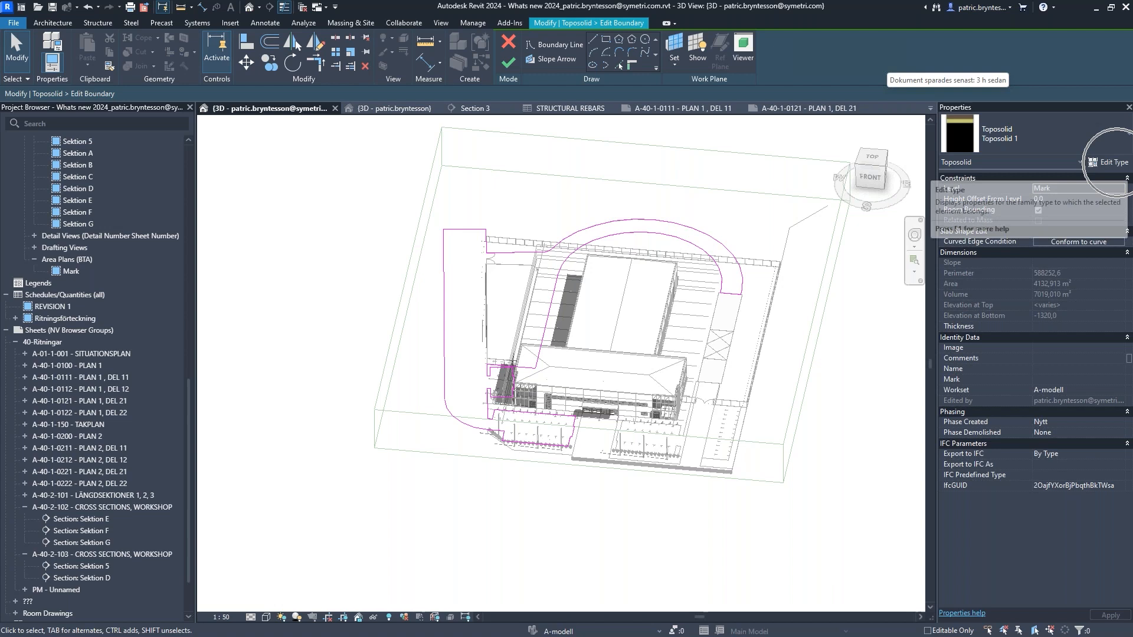
click(1114, 166)
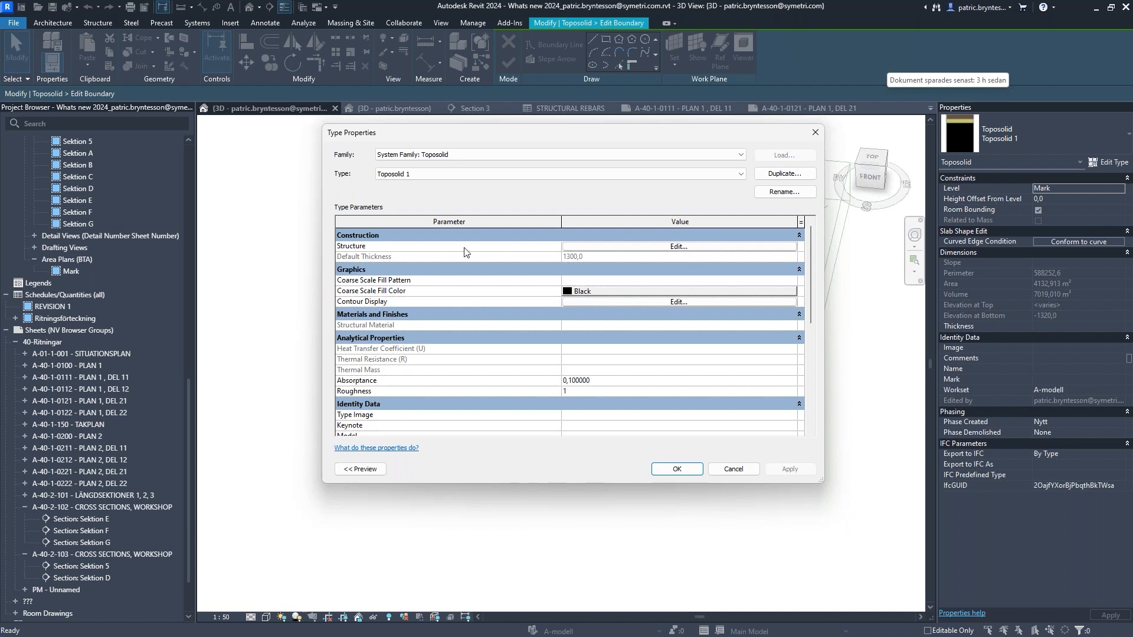
click(598, 247)
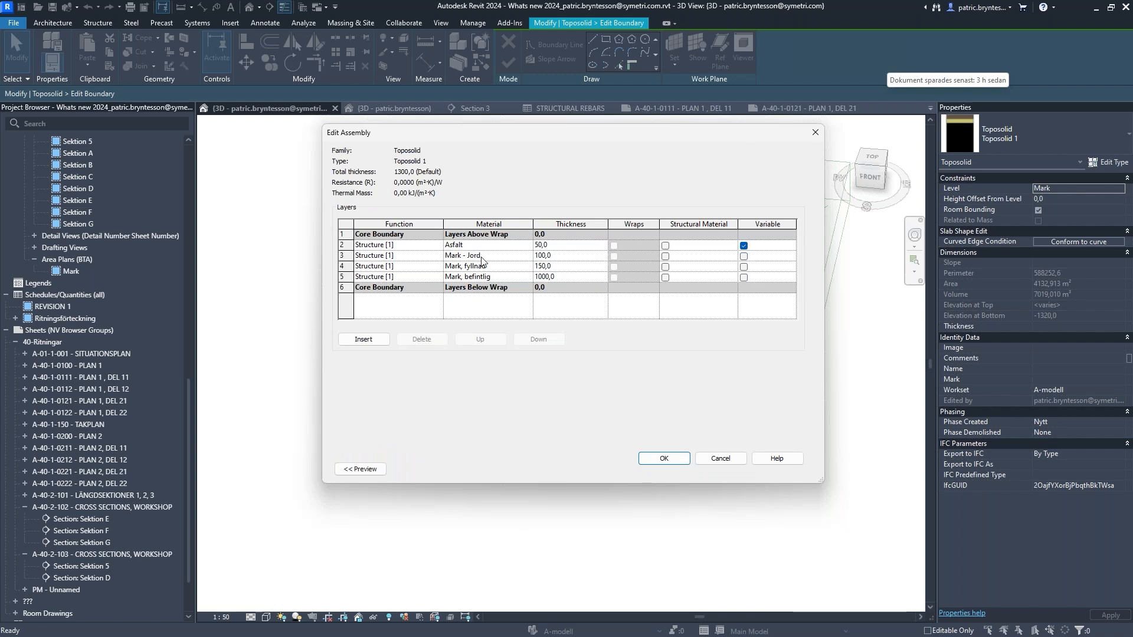
click(720, 458)
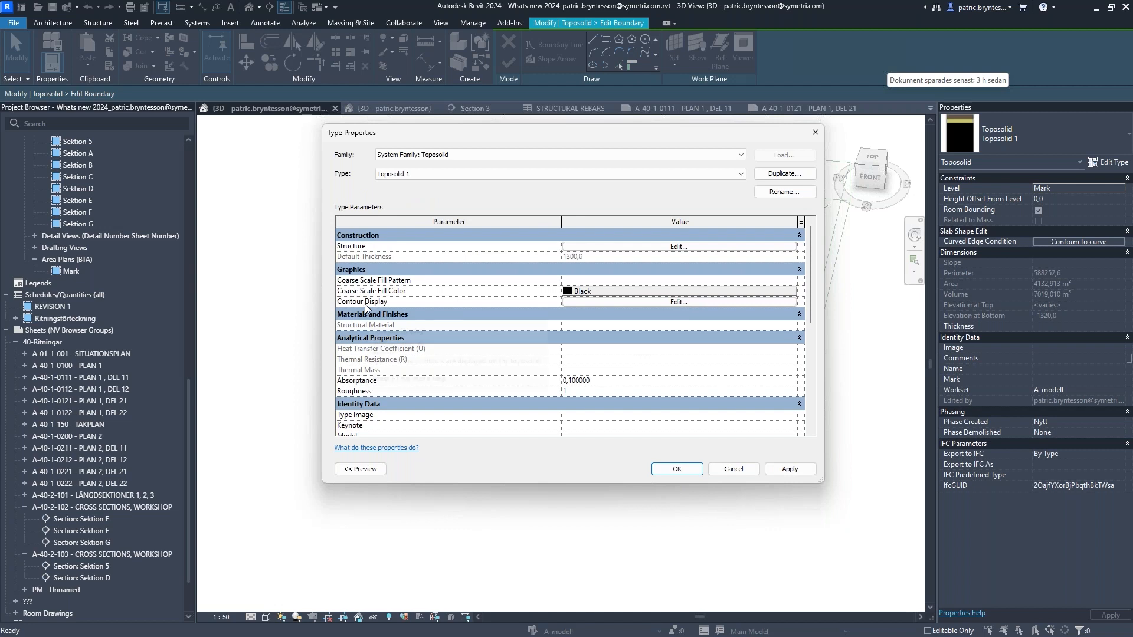
Turn on the primary and secondary contours in the contour display of the Toposolid 1 type.
click(678, 301)
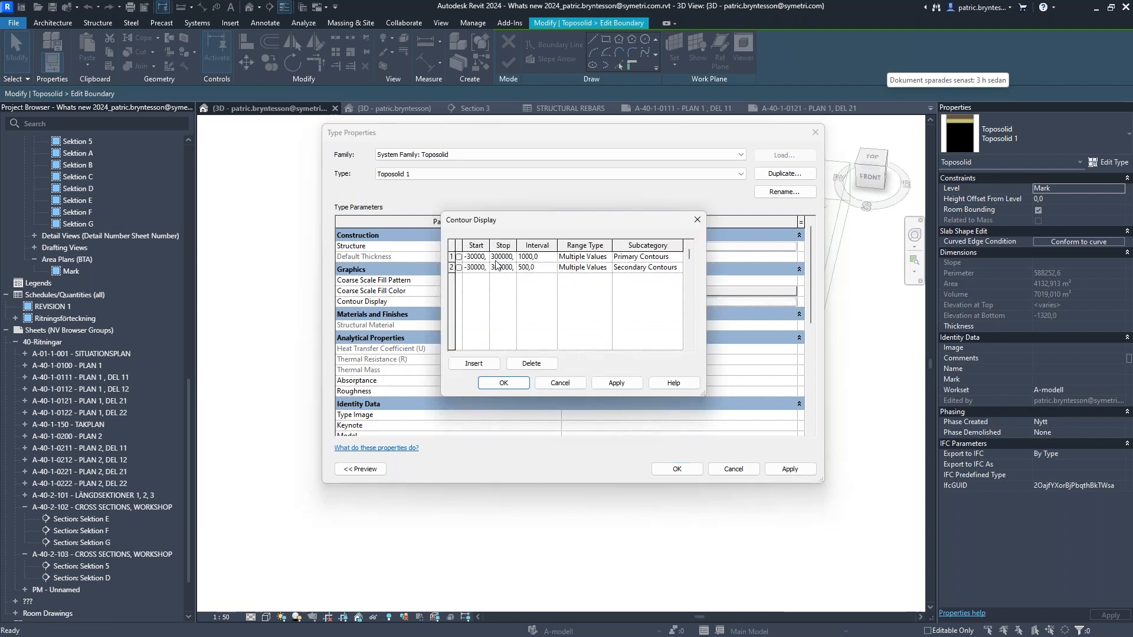
click(458, 258)
click(459, 267)
click(501, 382)
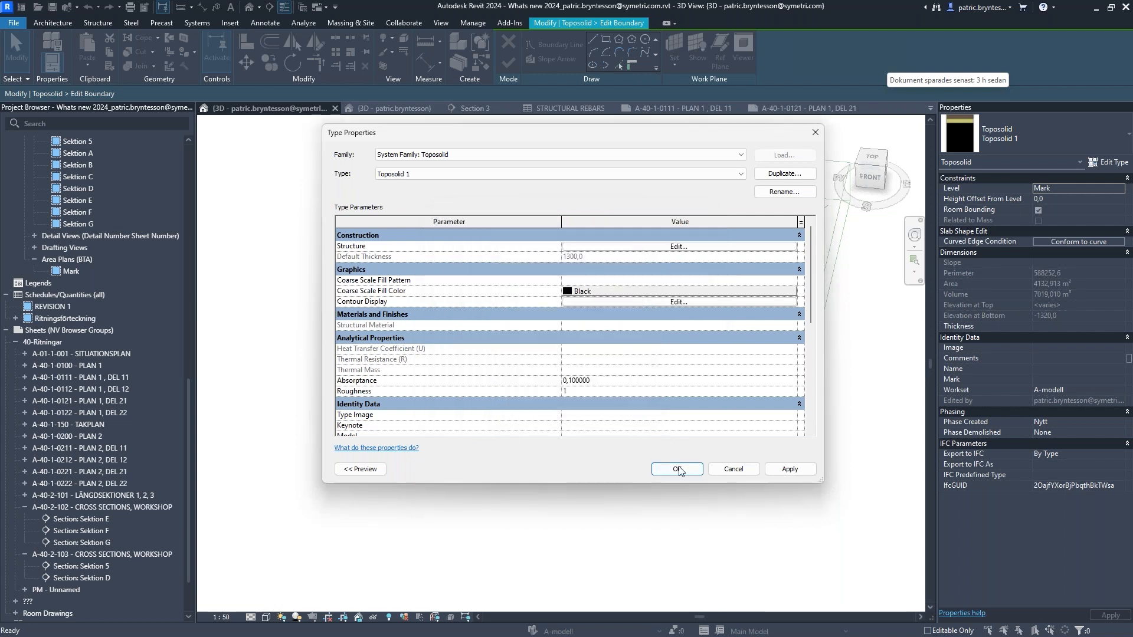
click(677, 469)
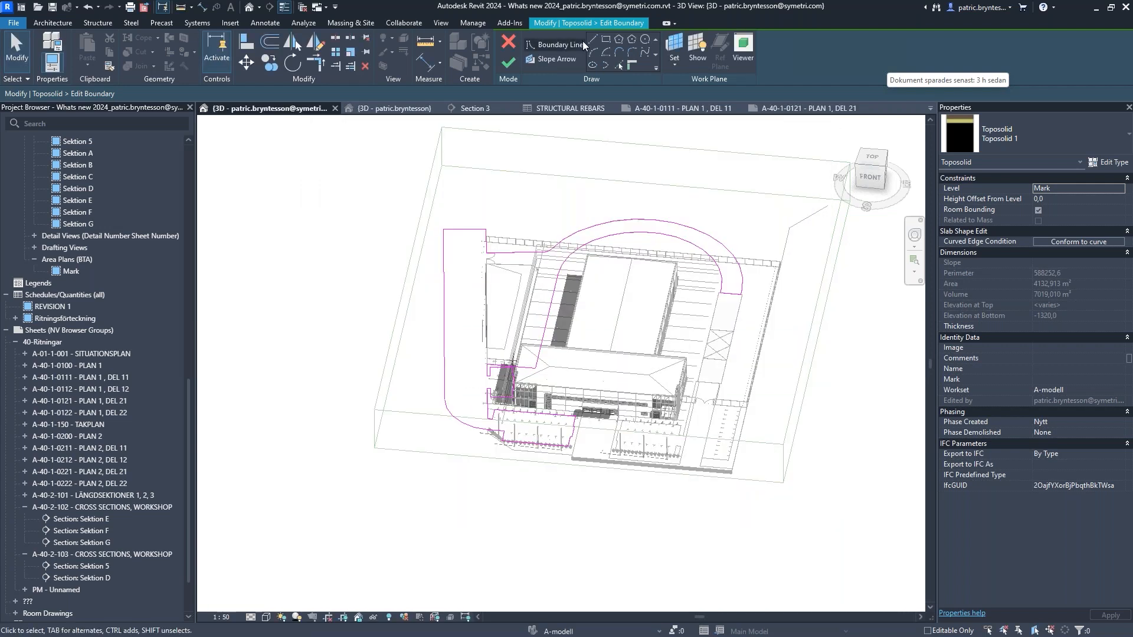
Finish the toposolid's boundary edit and examine its contour lines in the 3D view.
click(507, 62)
click(659, 334)
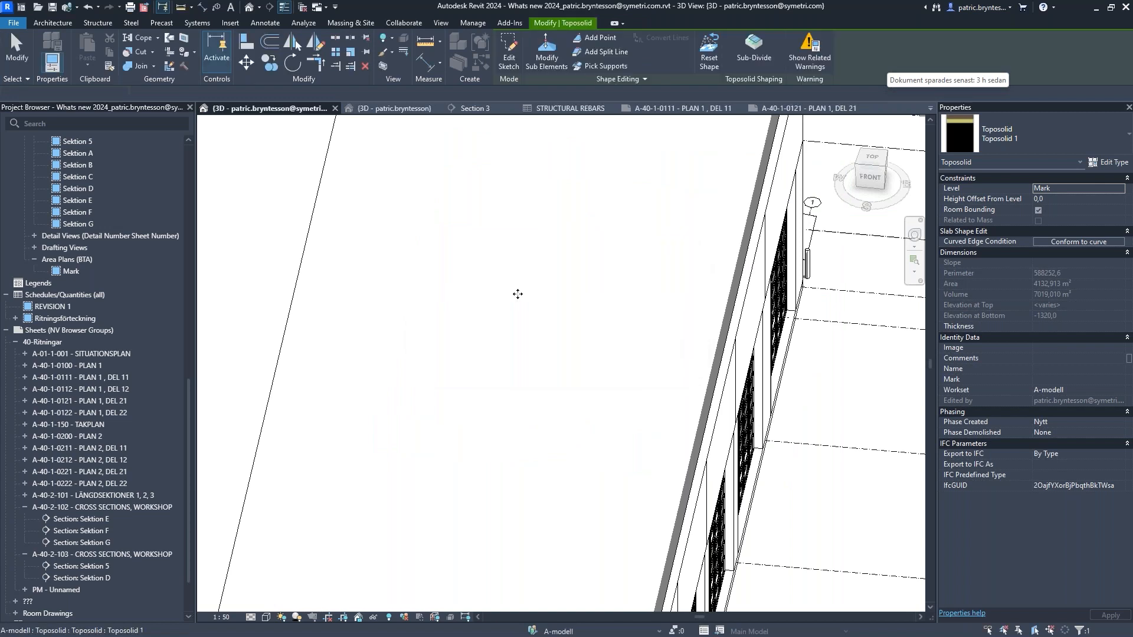
scroll(517, 293, down, 10)
mouse_move(516, 294)
shift+middle_down()
mouse_move(493, 263)
mouse_move(513, 304)
shift+middle_up()
scroll(514, 305, up, 3)
key(Escape)
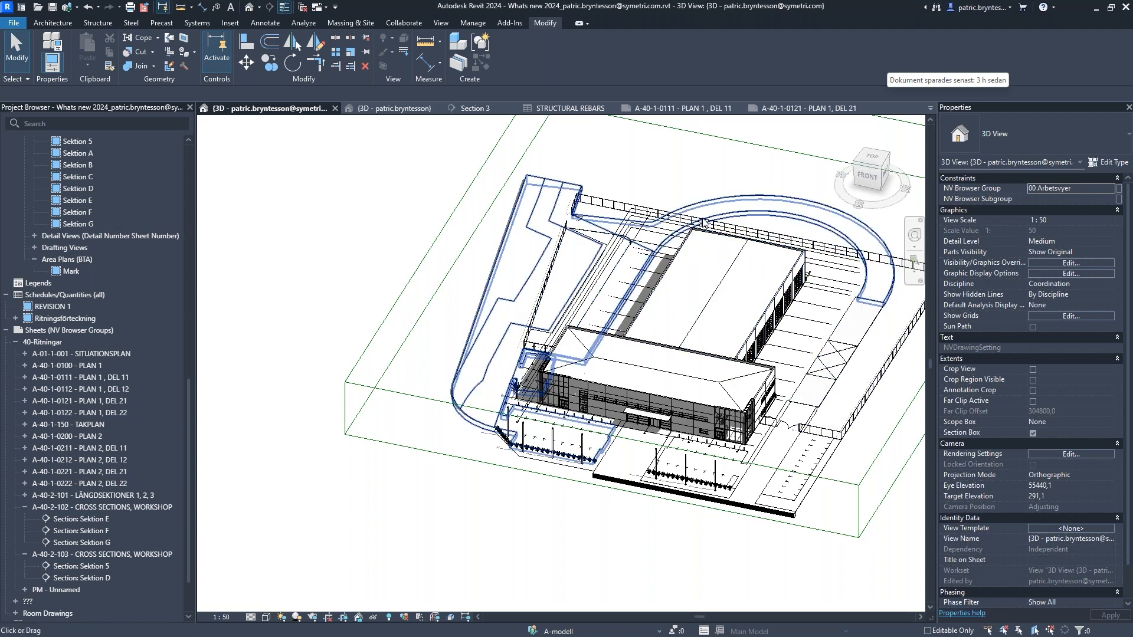
Turn the primary and secondary contours of the Toposolid 1 type back off and deselect the toposolid.
click(796, 299)
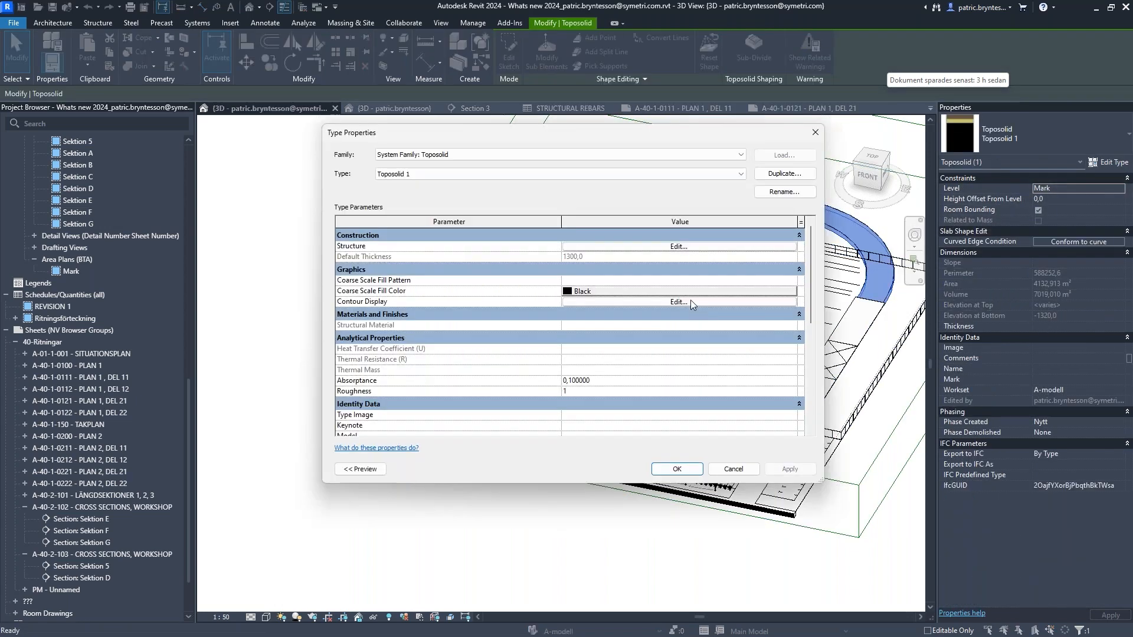
click(690, 300)
click(458, 256)
click(458, 268)
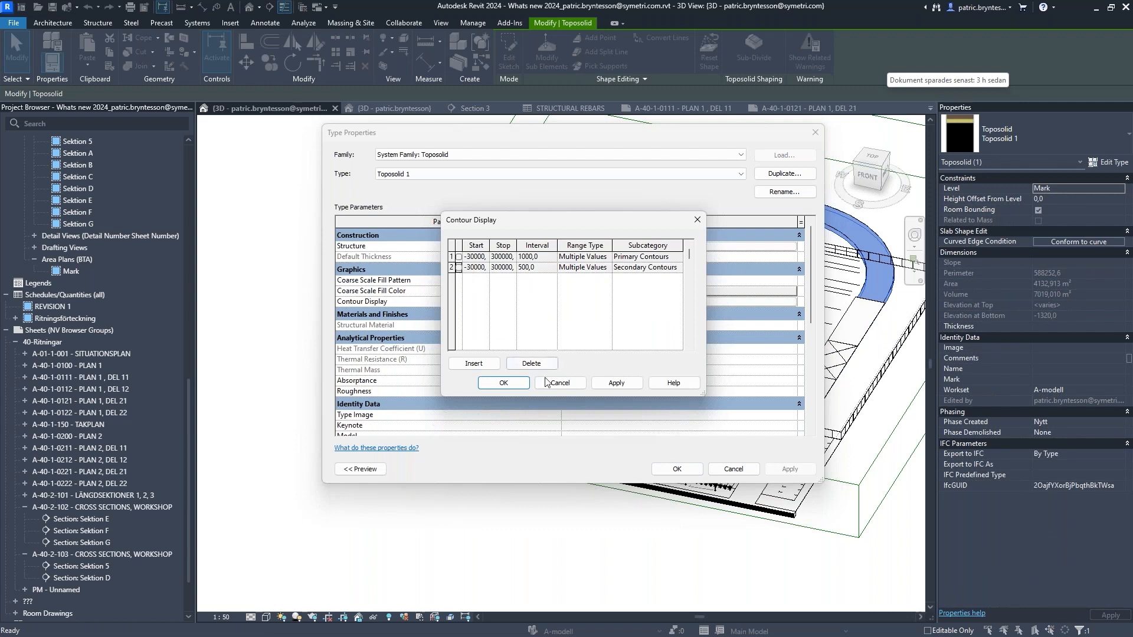
click(503, 382)
click(677, 469)
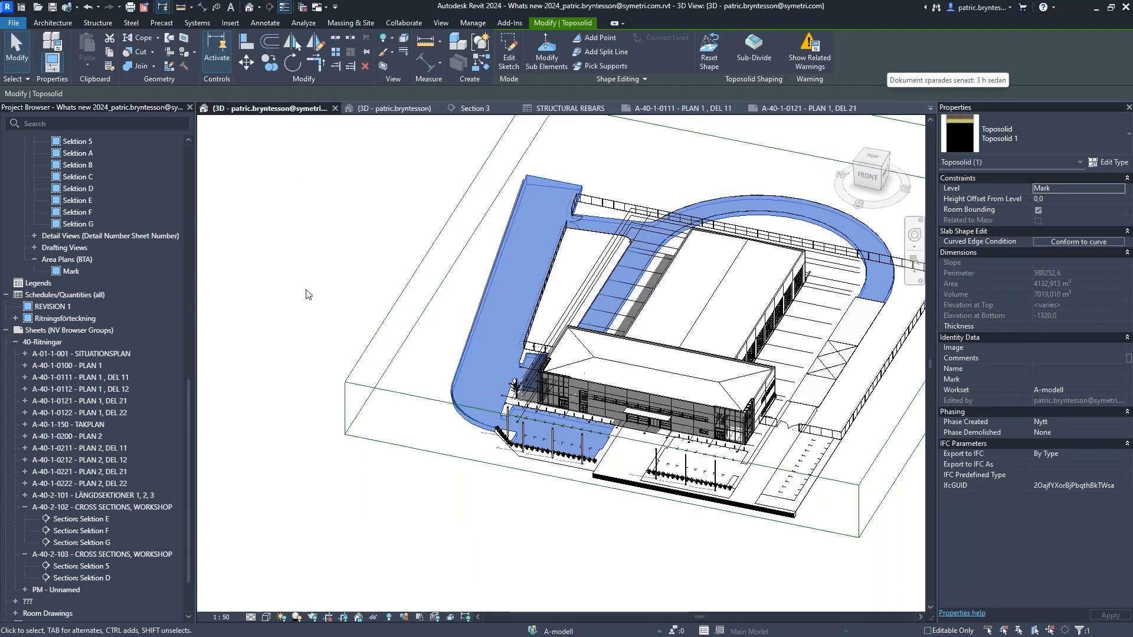
key(Escape)
Examine the exposed layers at the front edge of the toposolid before the main entrance.
scroll(611, 502, up, 5)
scroll(610, 502, up, 4)
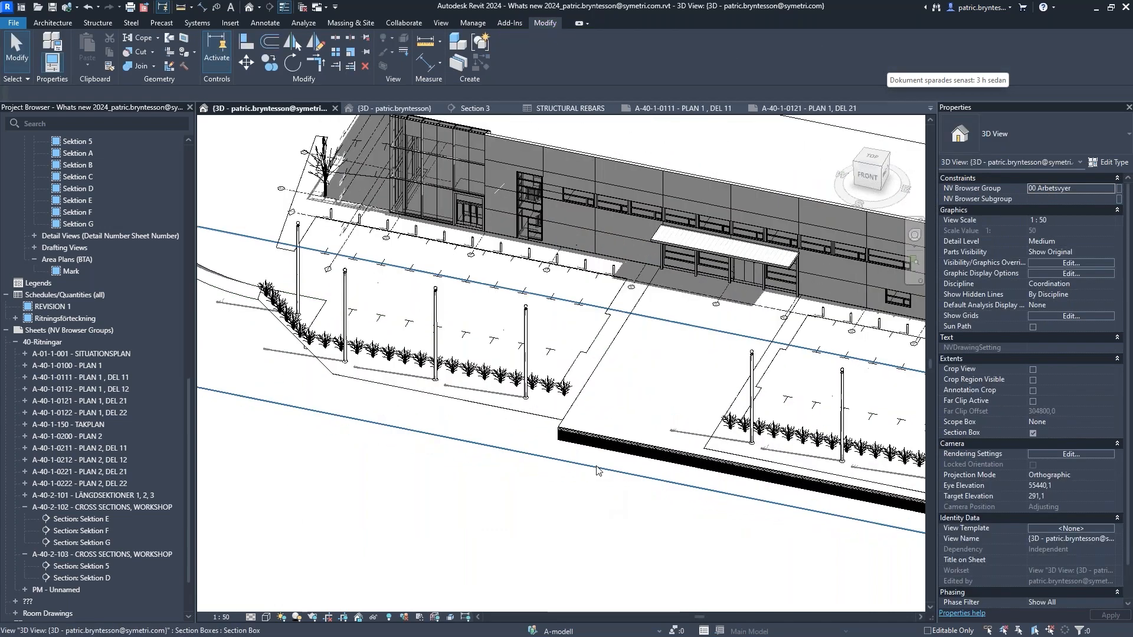
scroll(502, 222, up, 2)
scroll(502, 221, up, 2)
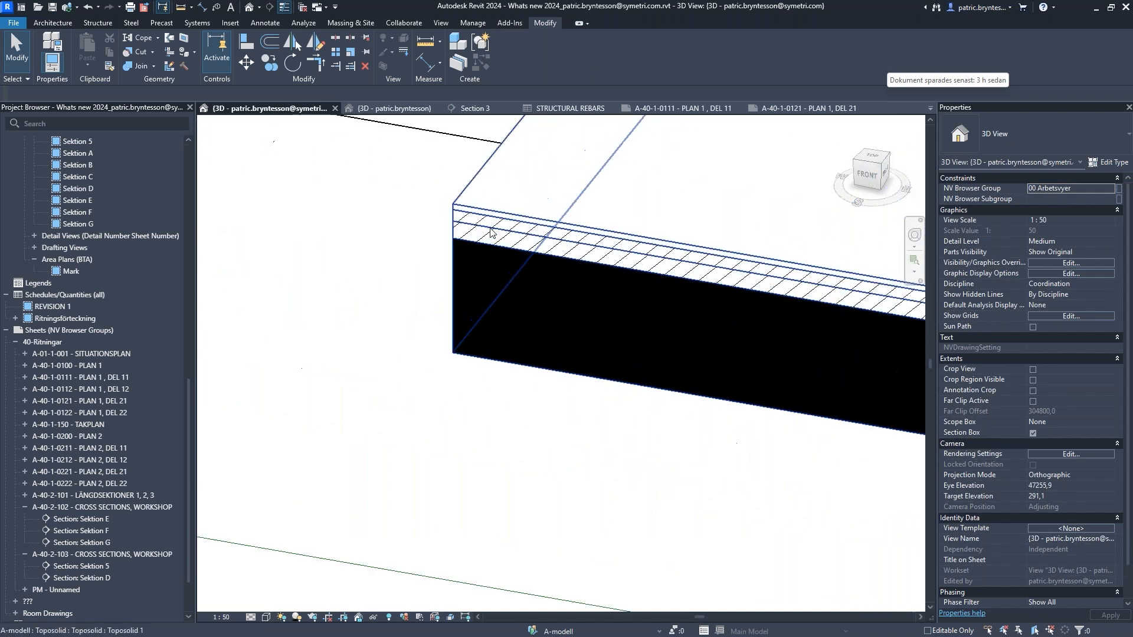
click(482, 196)
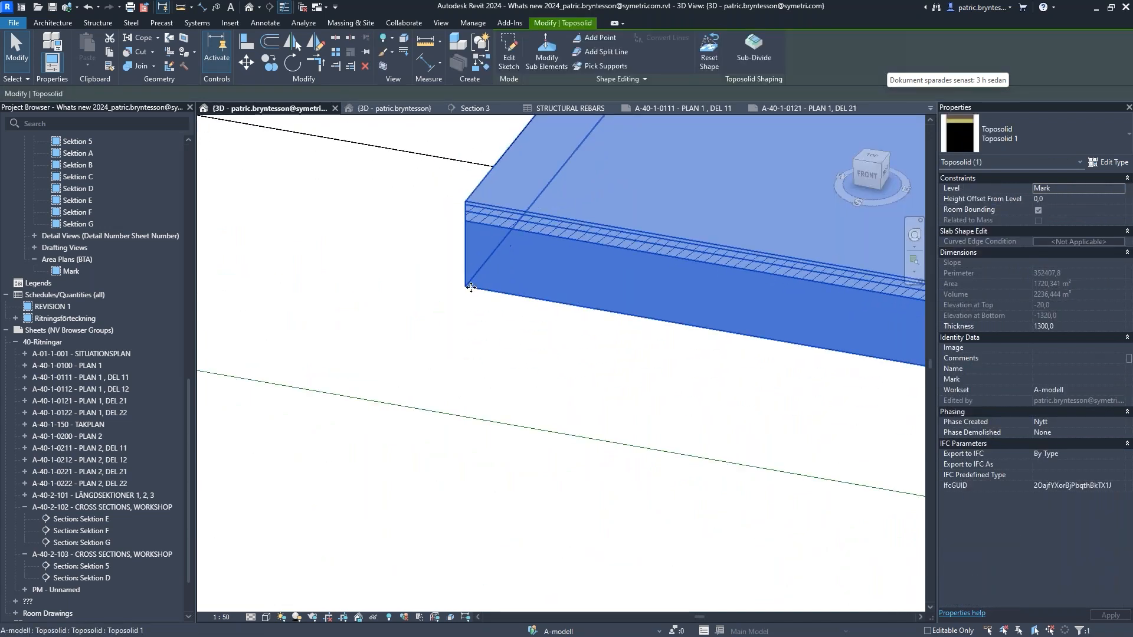
key(Escape)
Move the front face of the section box towards the building so it cuts through the toposolids in the parking area.
click(463, 420)
scroll(469, 407, down, 5)
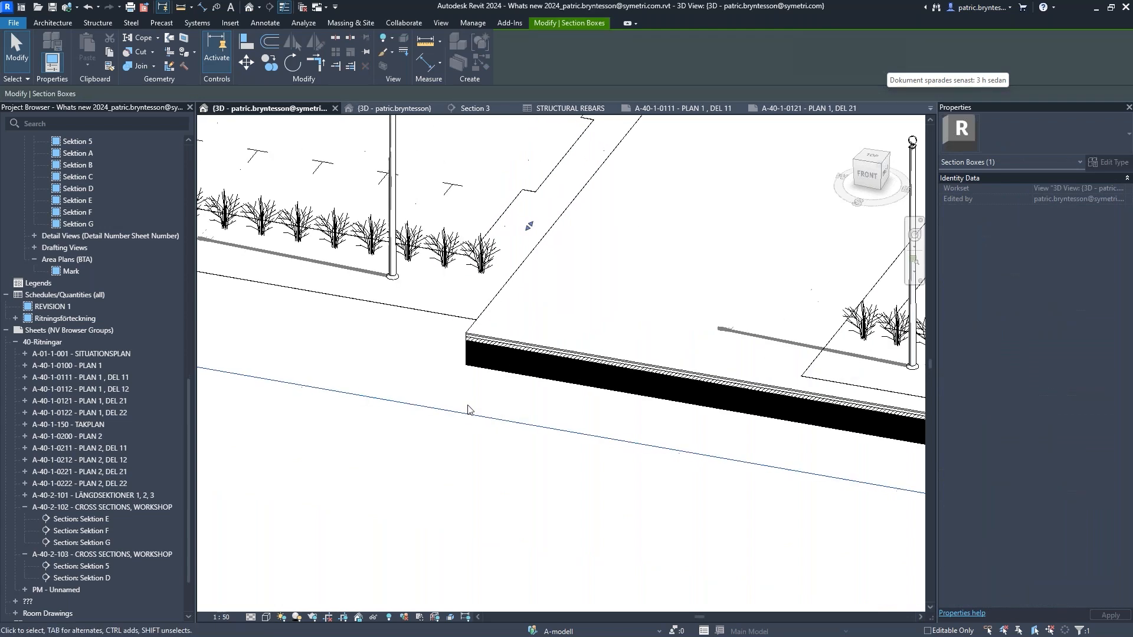
drag(494, 325, 512, 304)
scroll(481, 373, up, 6)
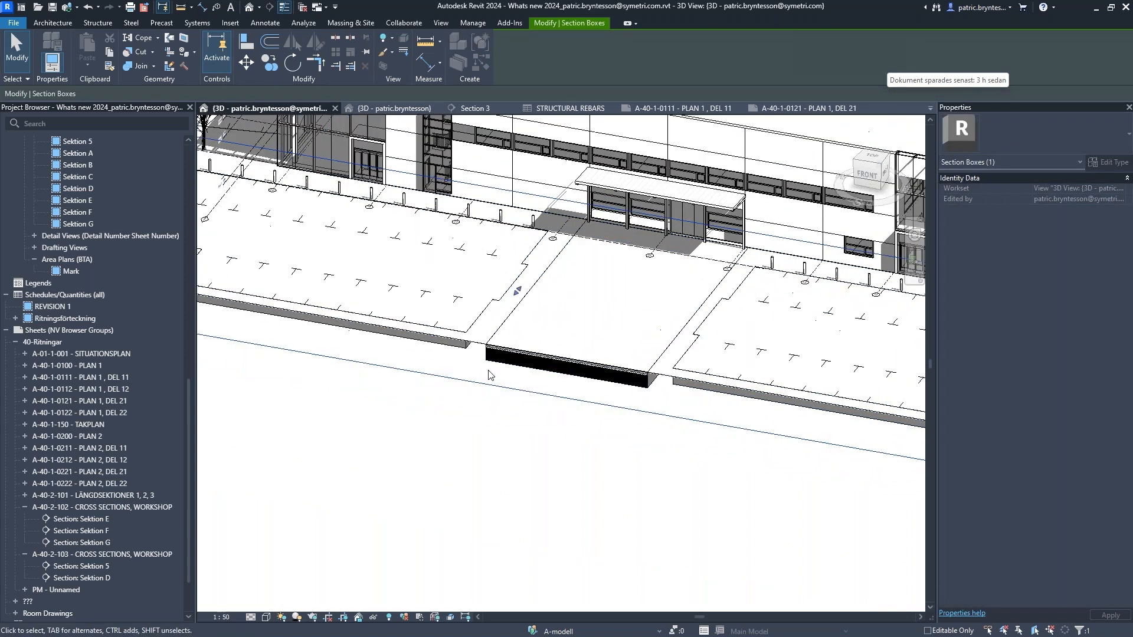
key(Escape)
Examine the toposolid layers at the new section cut and the whole site around the building.
scroll(508, 390, down, 2)
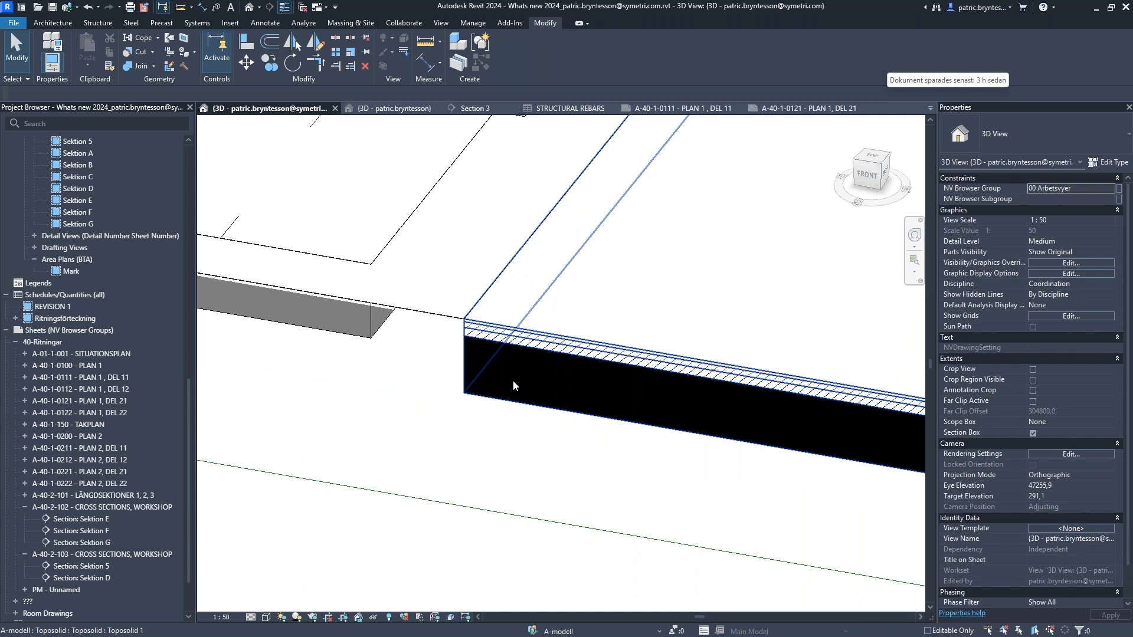
scroll(512, 383, down, 8)
shift+middle_drag(404, 373, 489, 419)
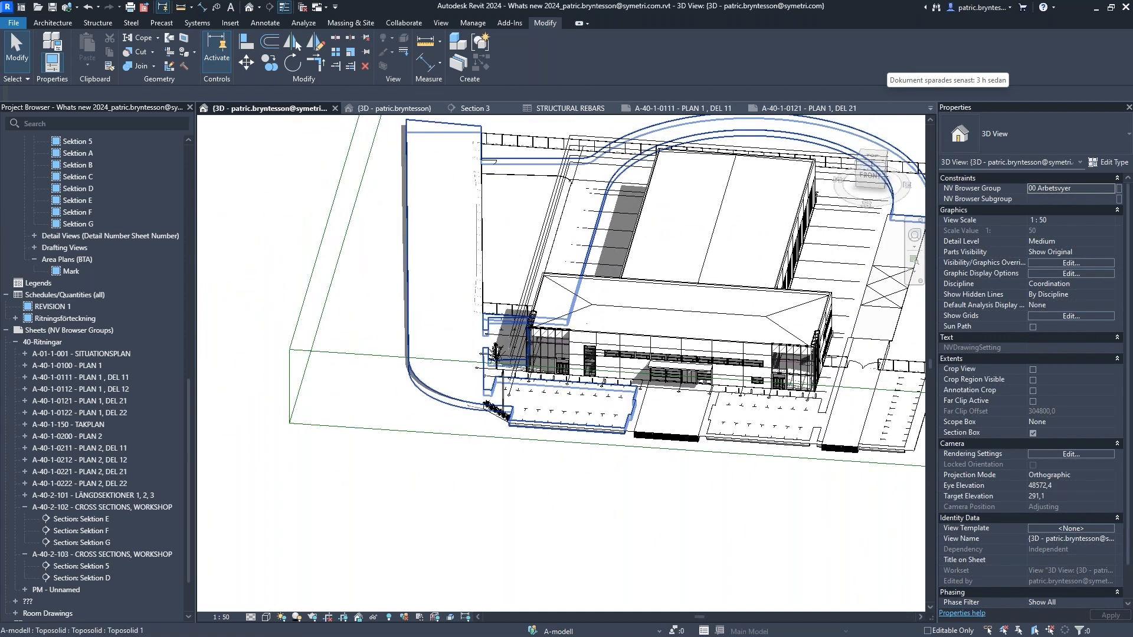
Add a shape point along the outer edge of the Toposolid 1 road area with an offset from surface of 100.
shift+middle_drag(462, 275, 439, 307)
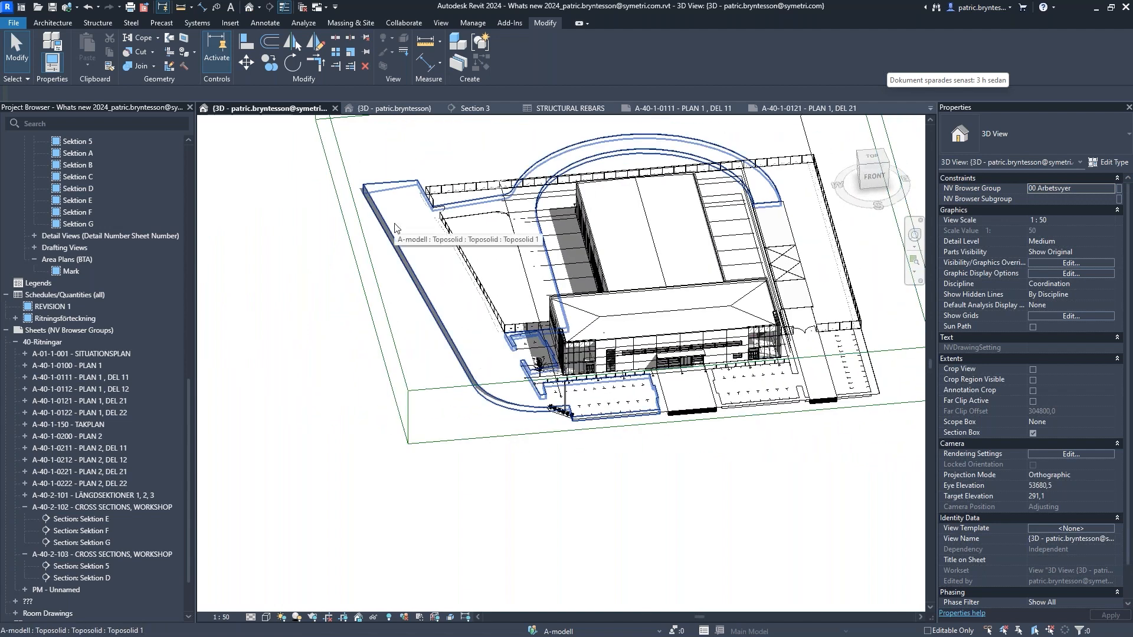
click(390, 187)
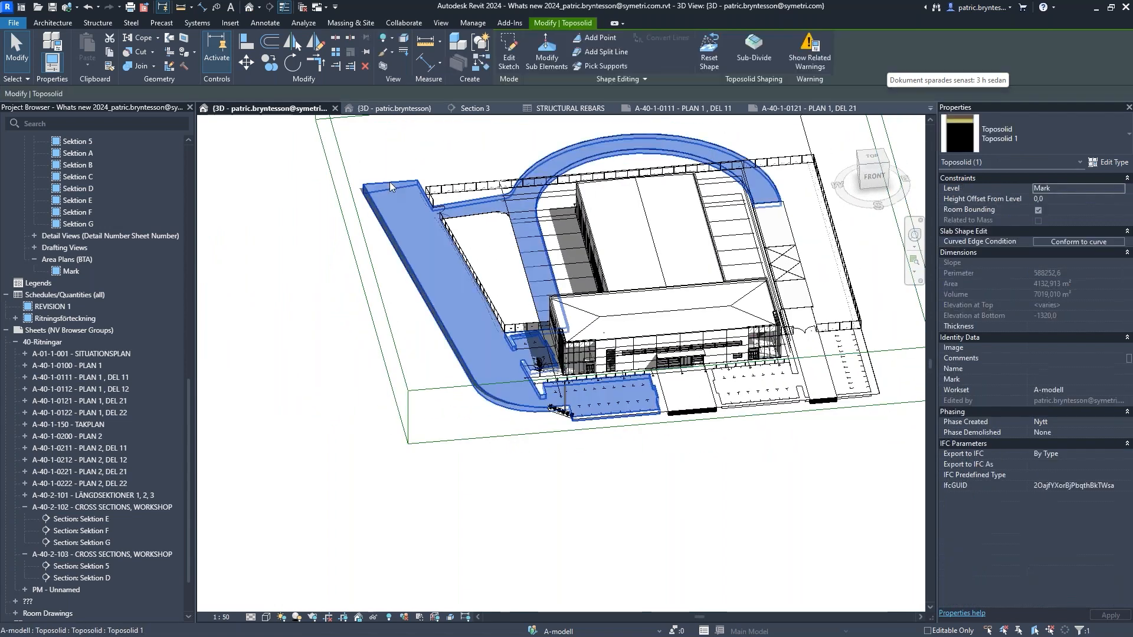
click(593, 37)
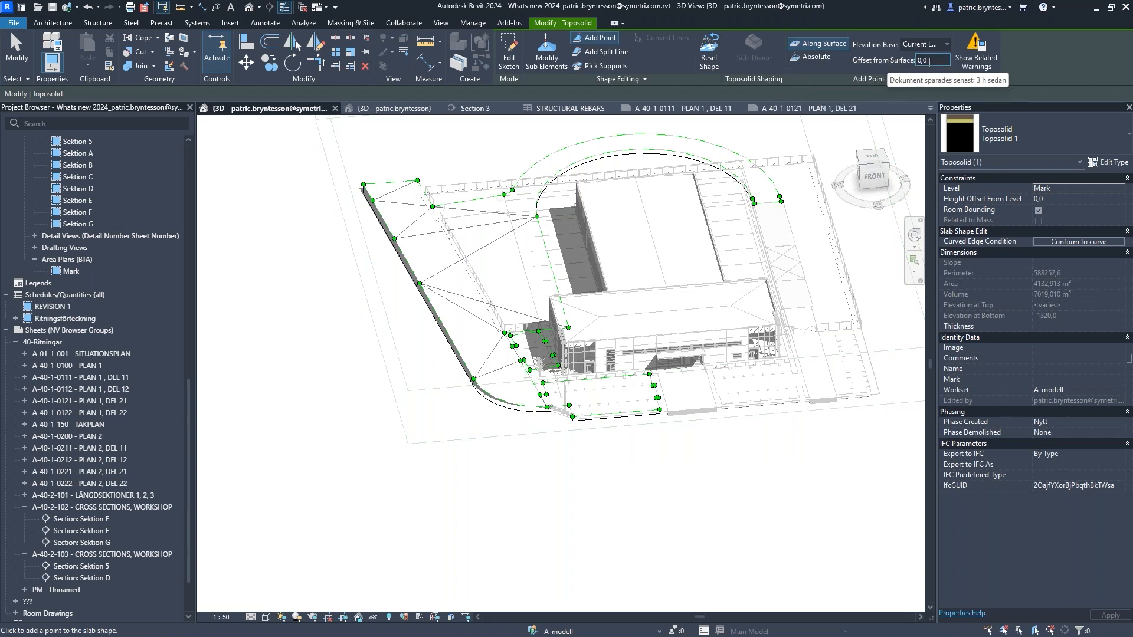
click(921, 61)
text(100)
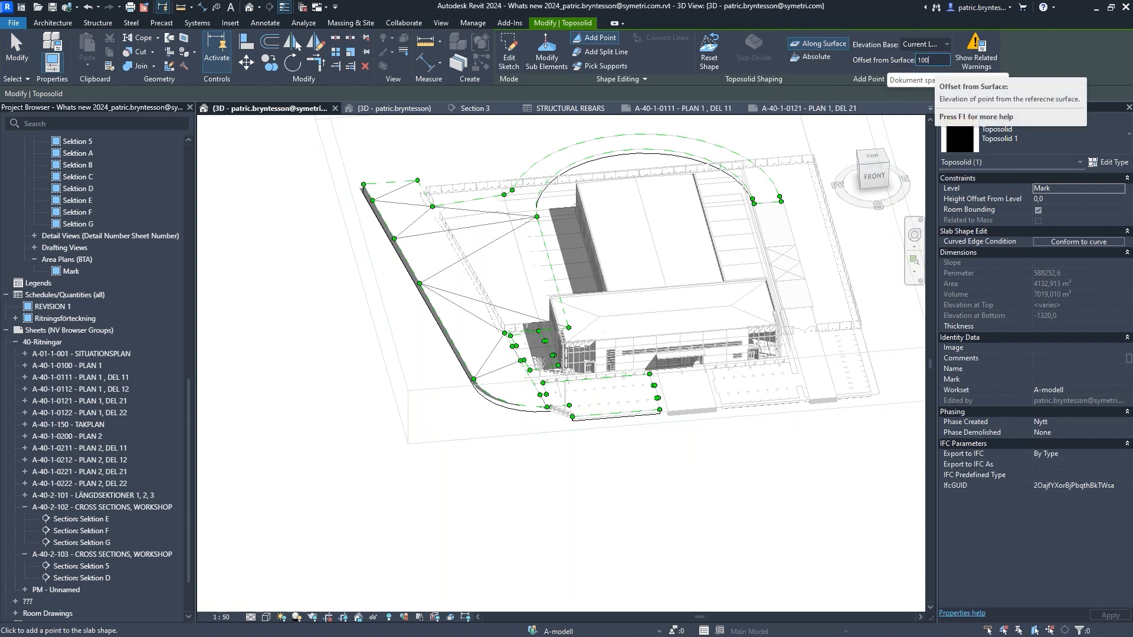
key(Return)
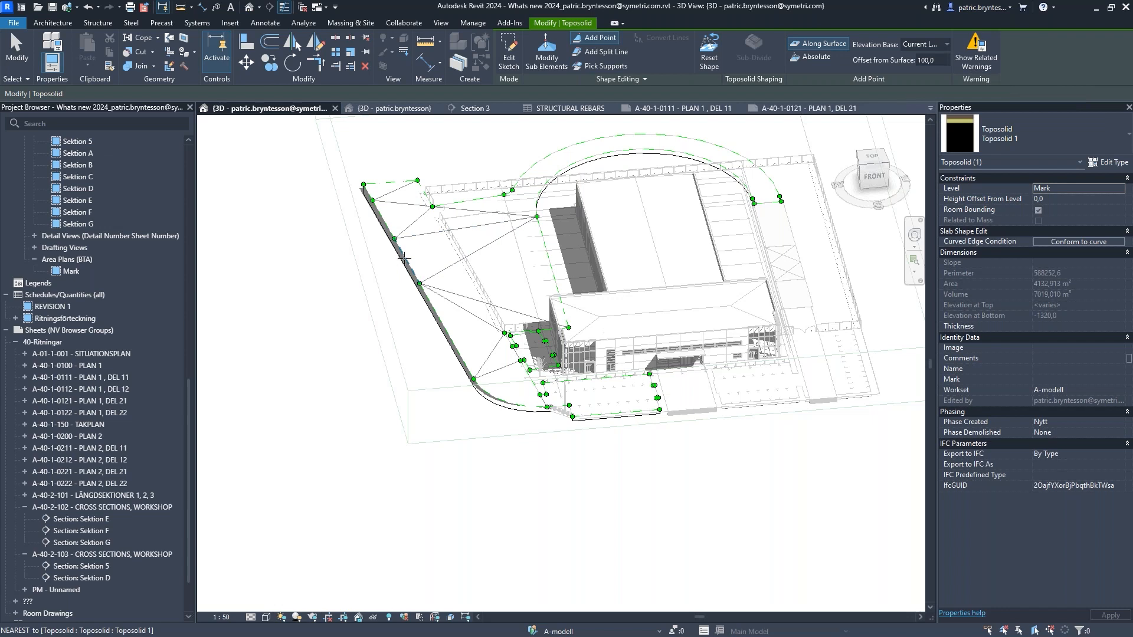
click(435, 312)
Switch point placement to absolute elevation, review the elevation base options, and leave the toposolid's shape editing.
click(816, 58)
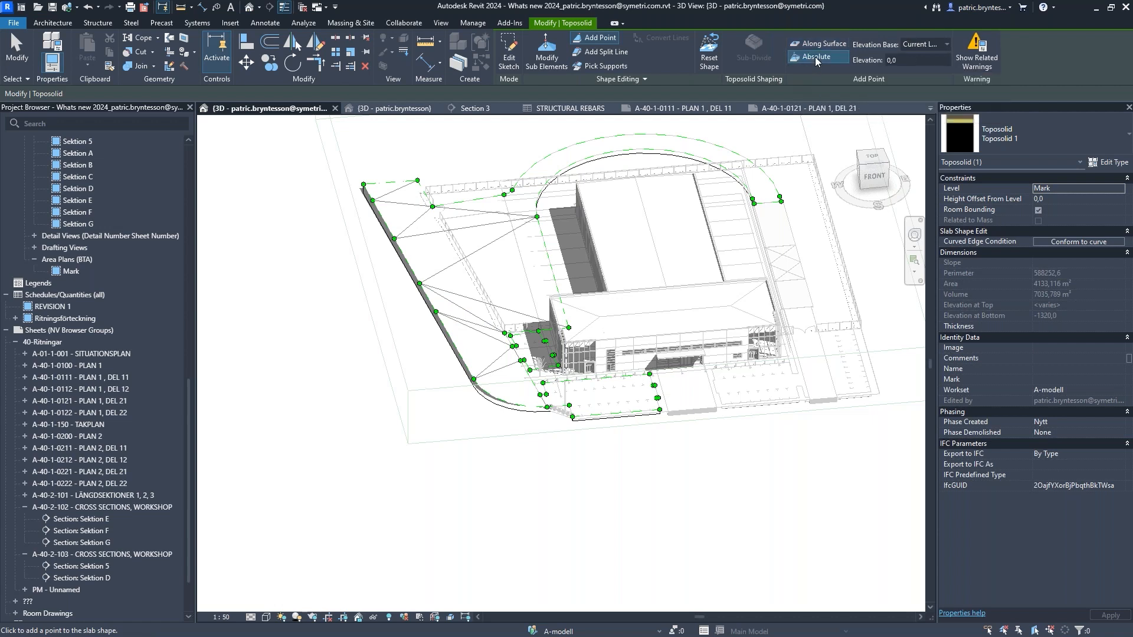
click(946, 44)
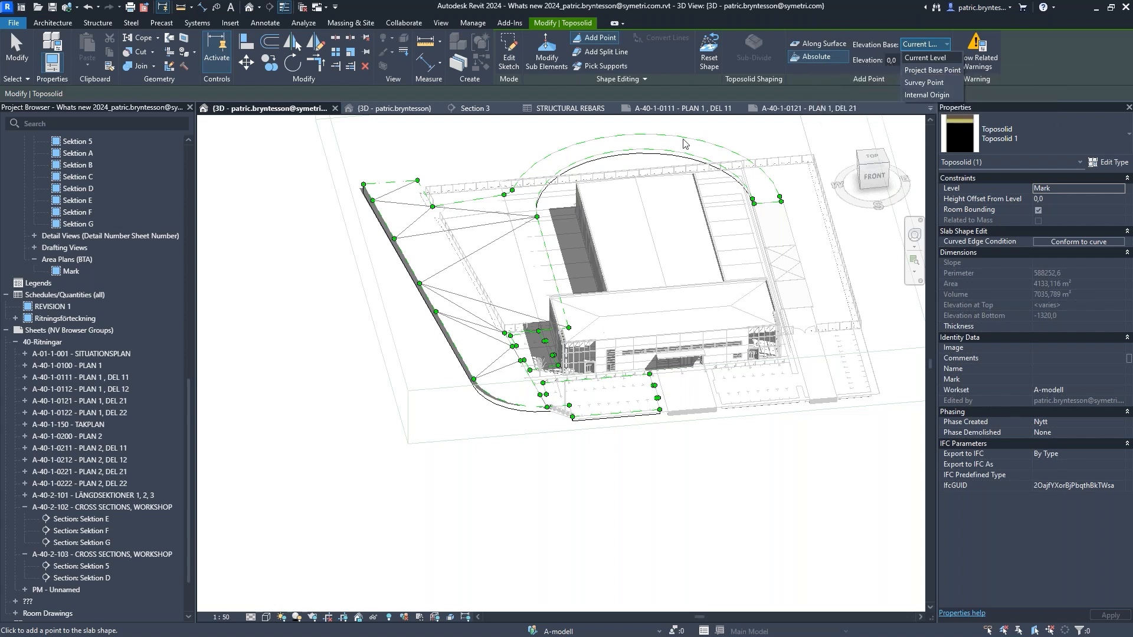
click(451, 151)
key(Escape)
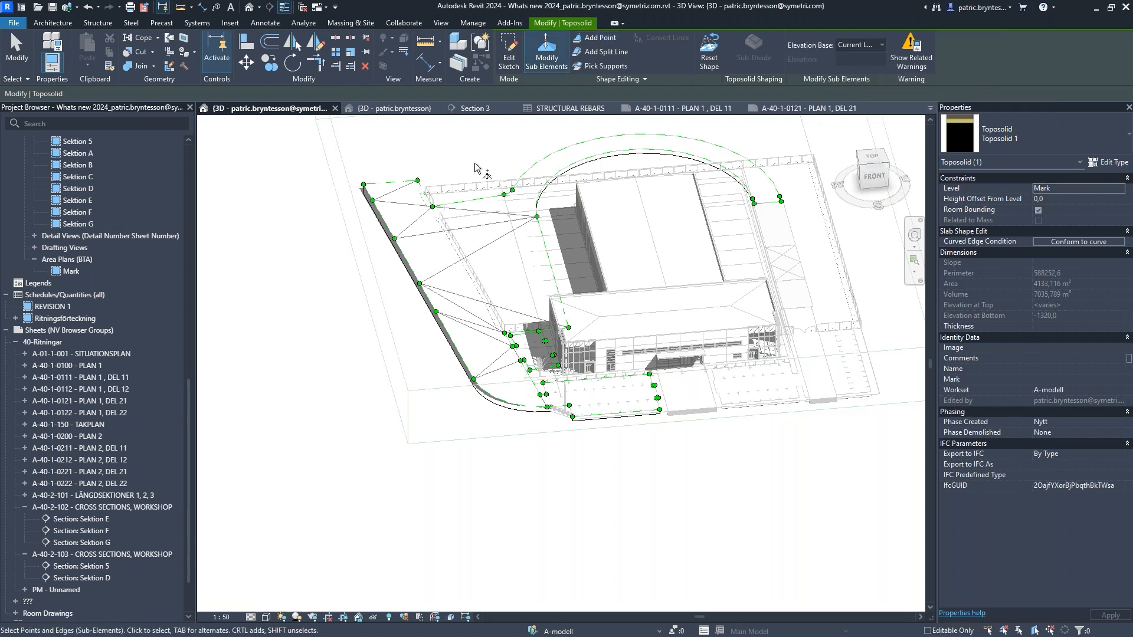
key(Escape)
scroll(552, 201, down, 2)
shift+middle_drag(730, 384, 626, 375)
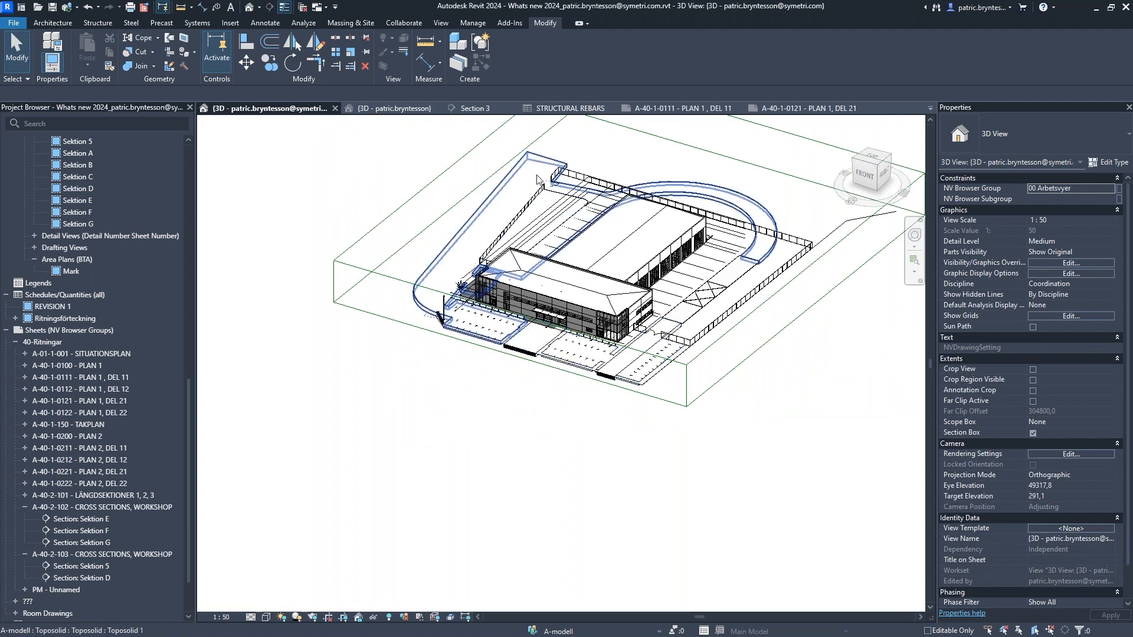
shift+middle_drag(684, 159, 608, 174)
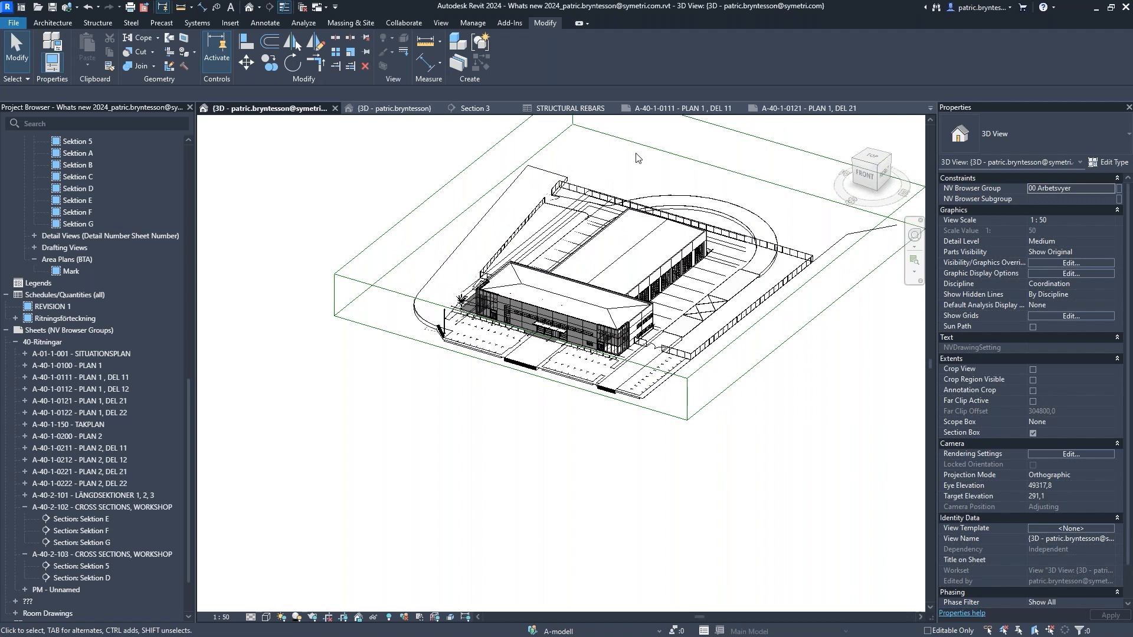
scroll(338, 209, down, 1)
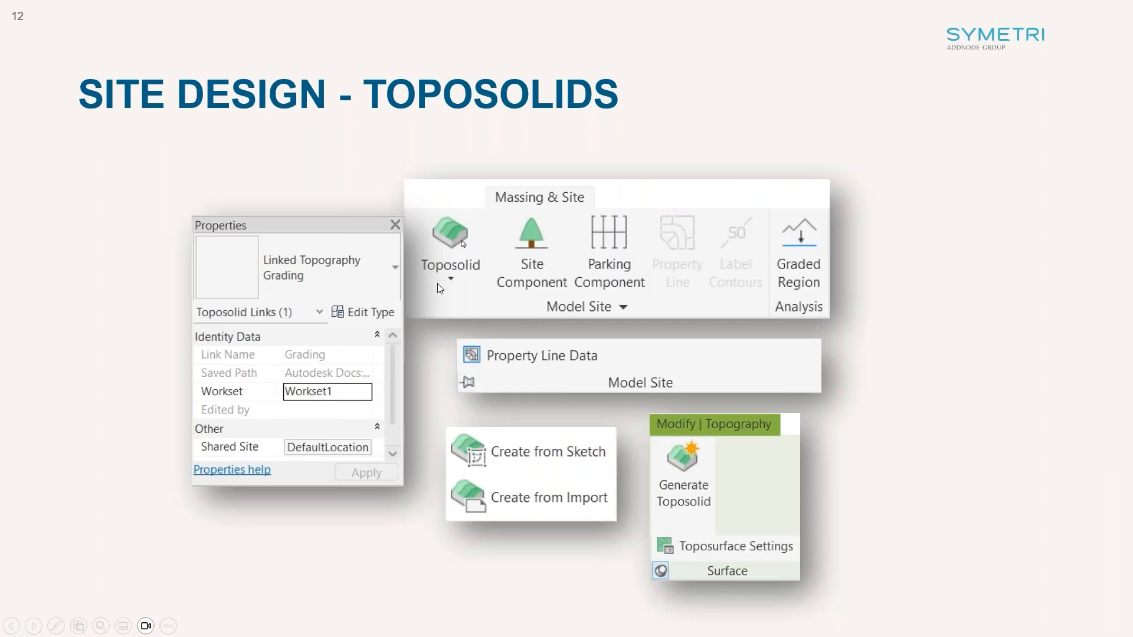
click(437, 283)
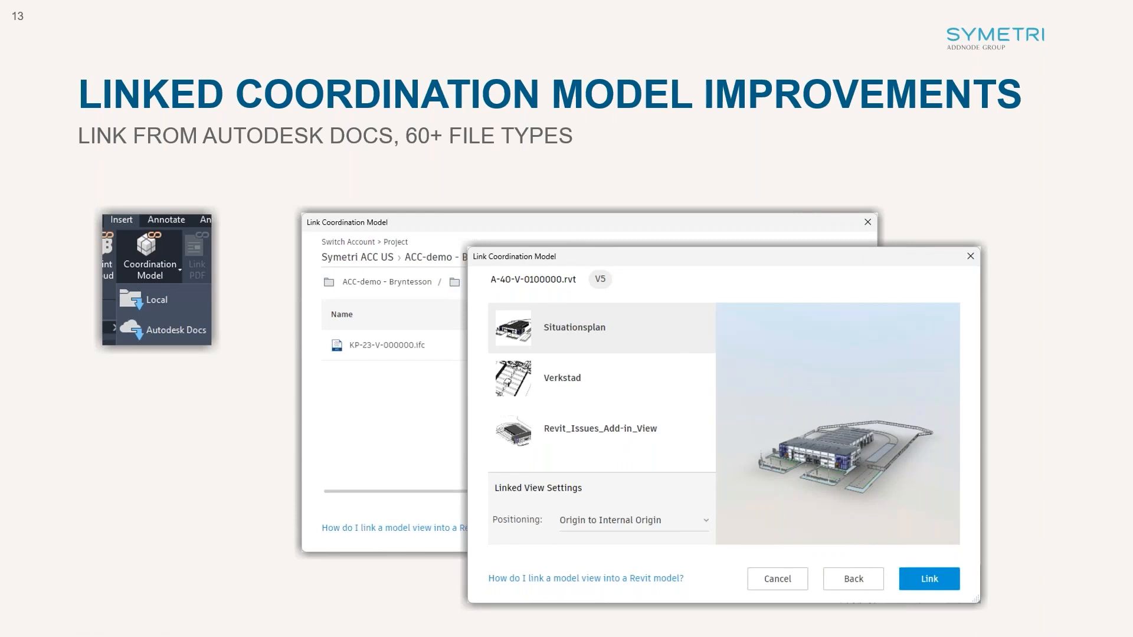
key(Right)
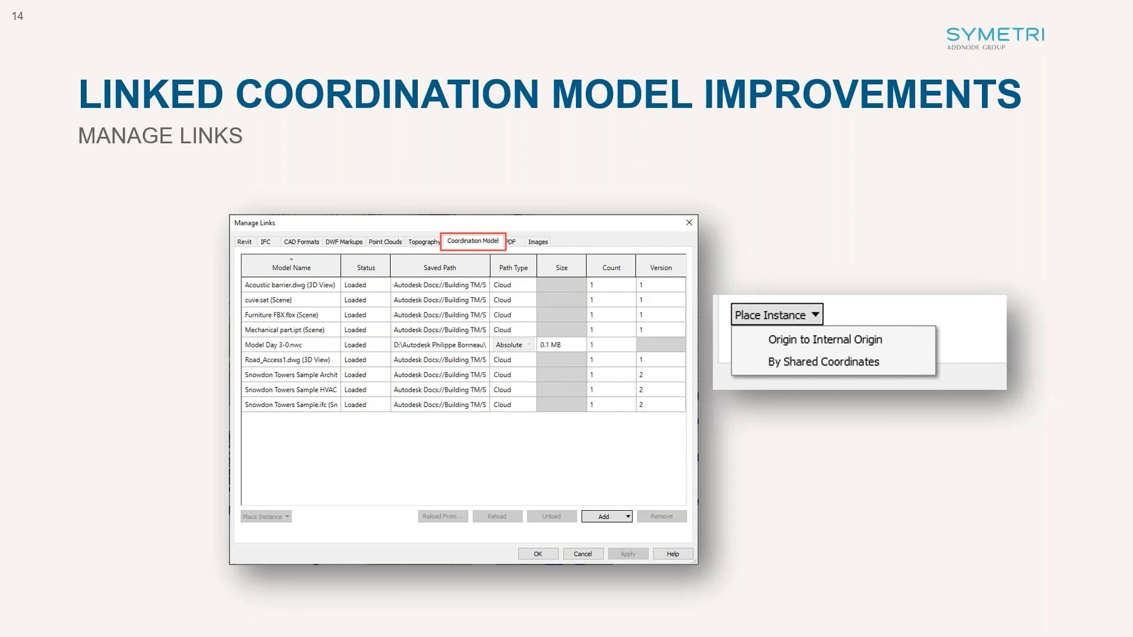
key(Right)
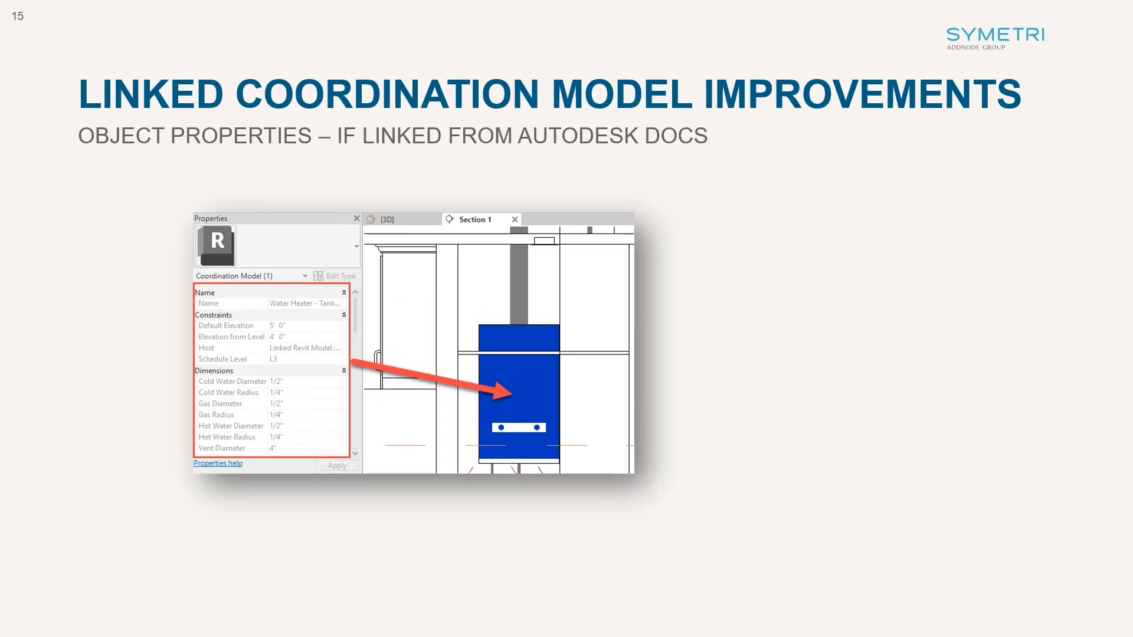
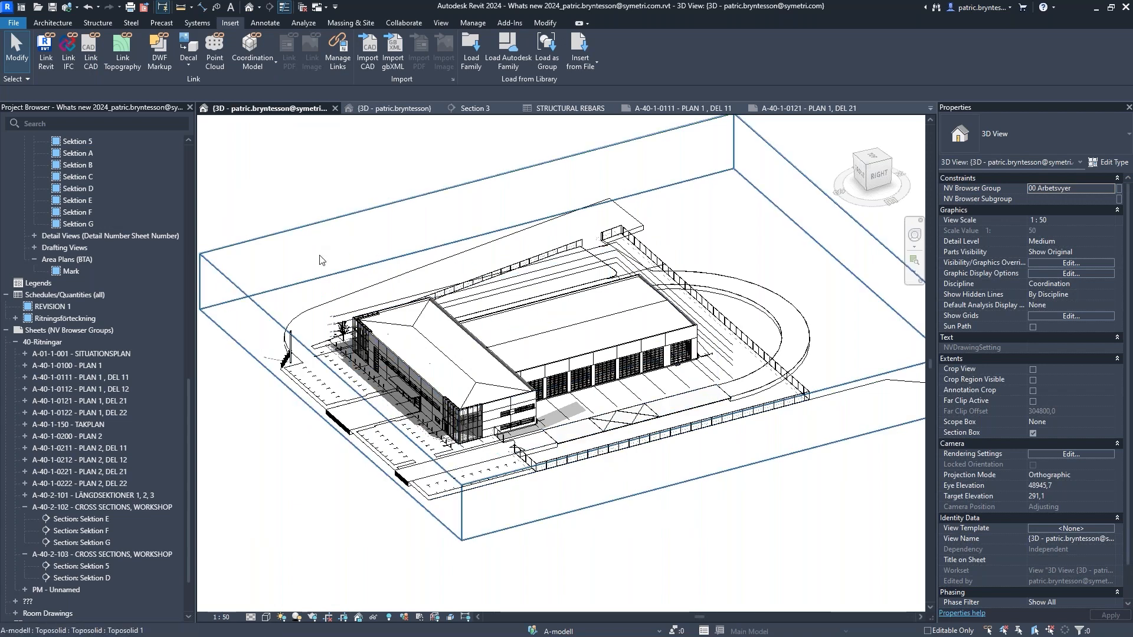
Temporarily hide the building elements in the 3D view to expose the linked structural coordination model.
scroll(330, 218, down, 3)
drag(304, 189, 603, 386)
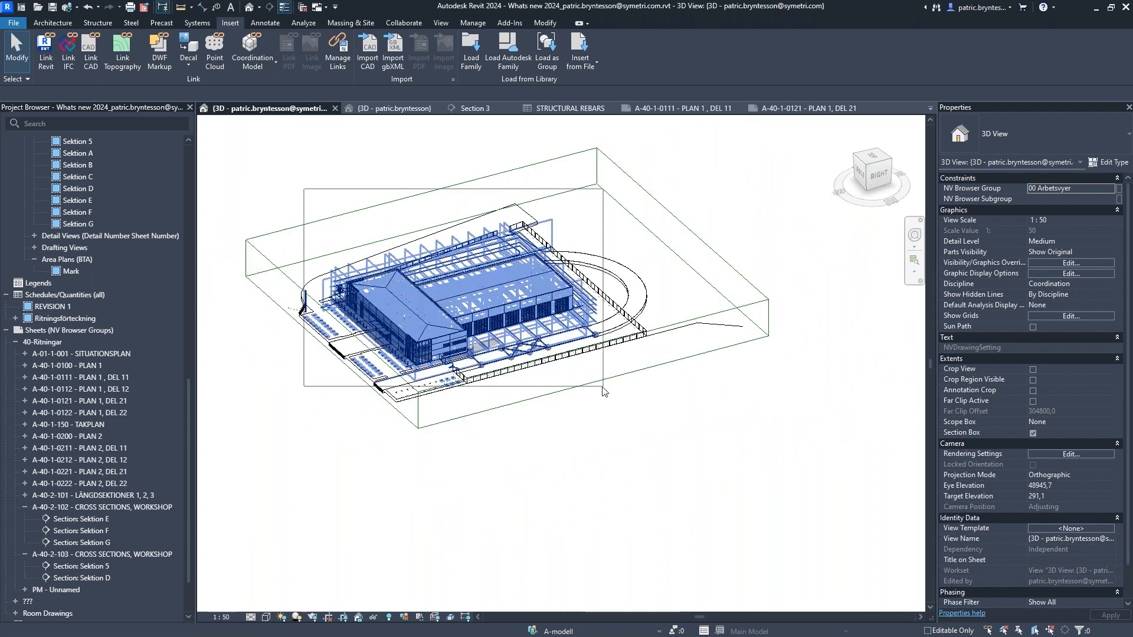
key(h)
key(h)
scroll(402, 306, up, 3)
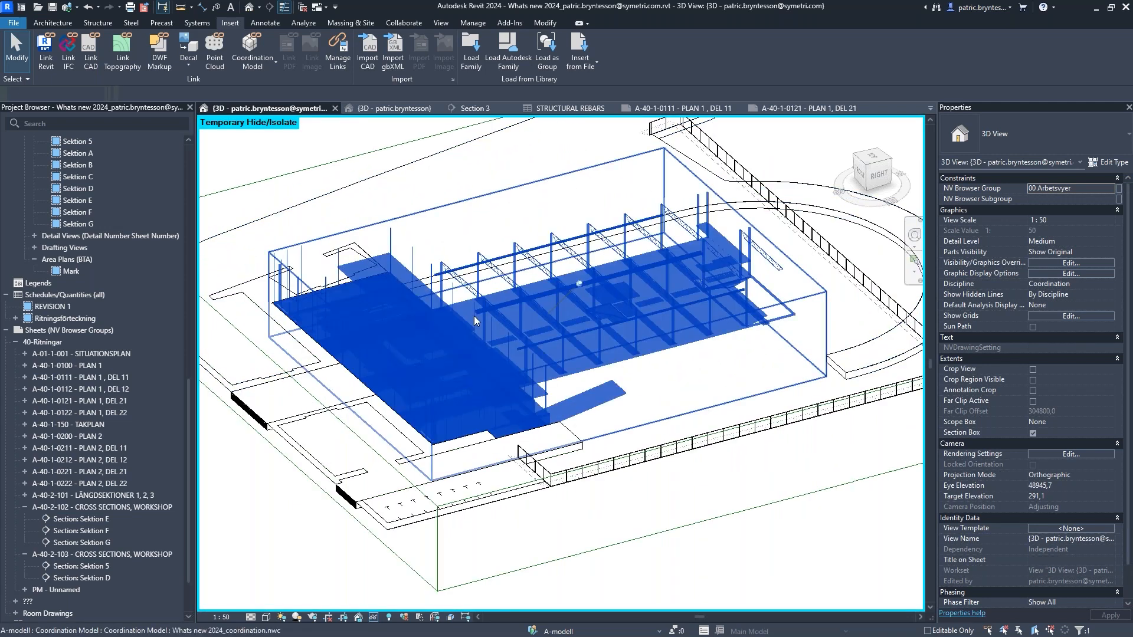
click(472, 315)
scroll(581, 353, up, 3)
key(Escape)
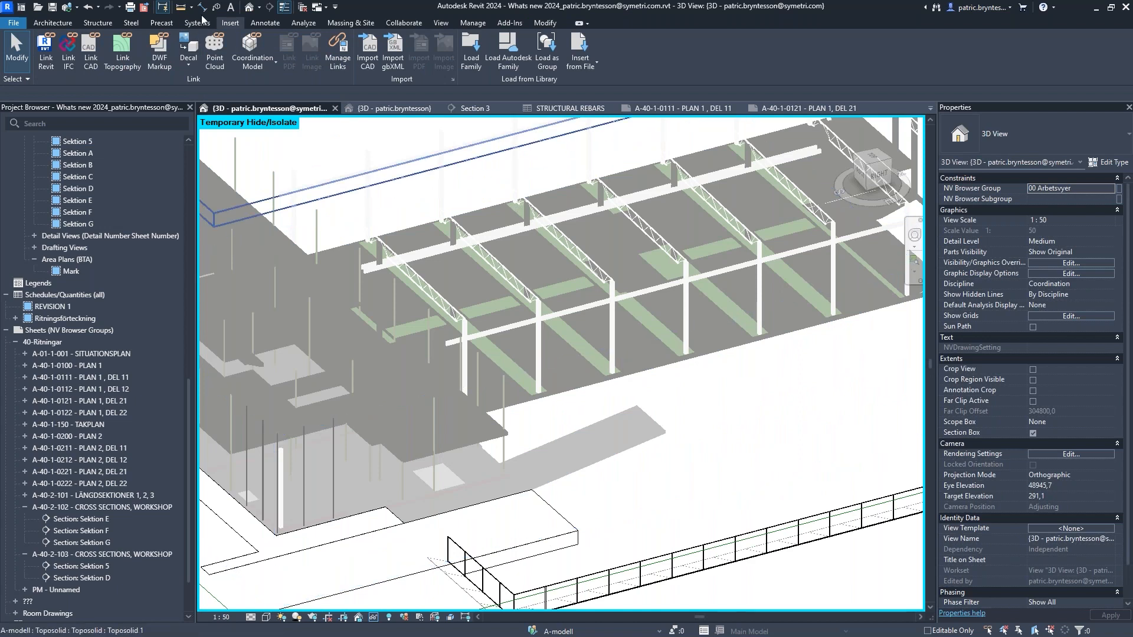
Remove the coordination model link Whats new 2024_coordination.nwc from the project's managed links.
click(337, 54)
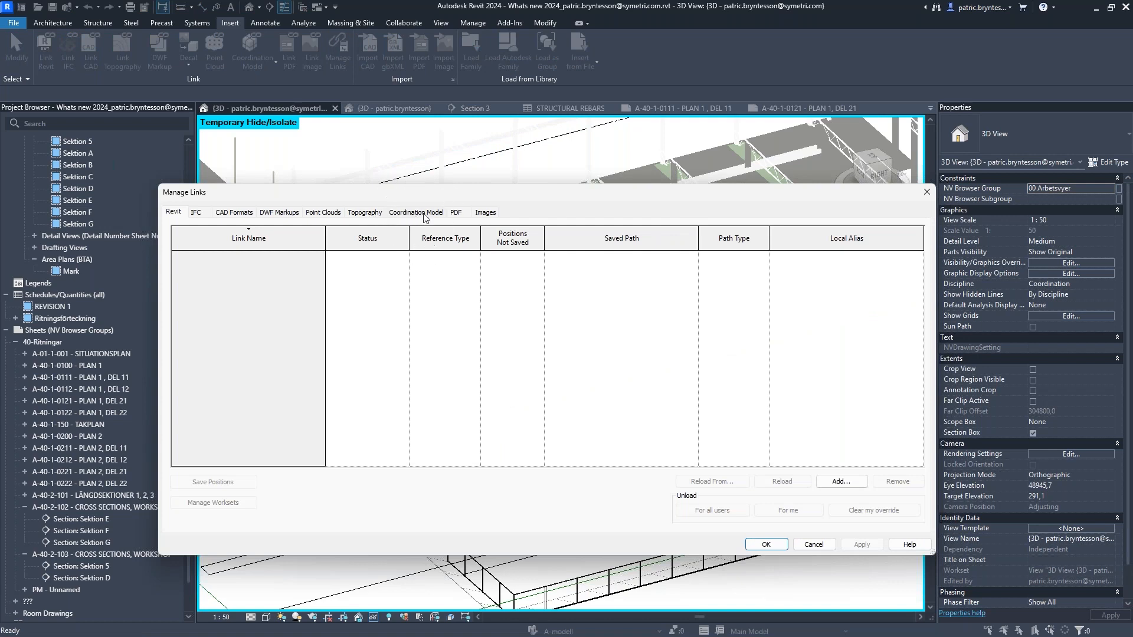
click(423, 216)
drag(656, 198, 619, 184)
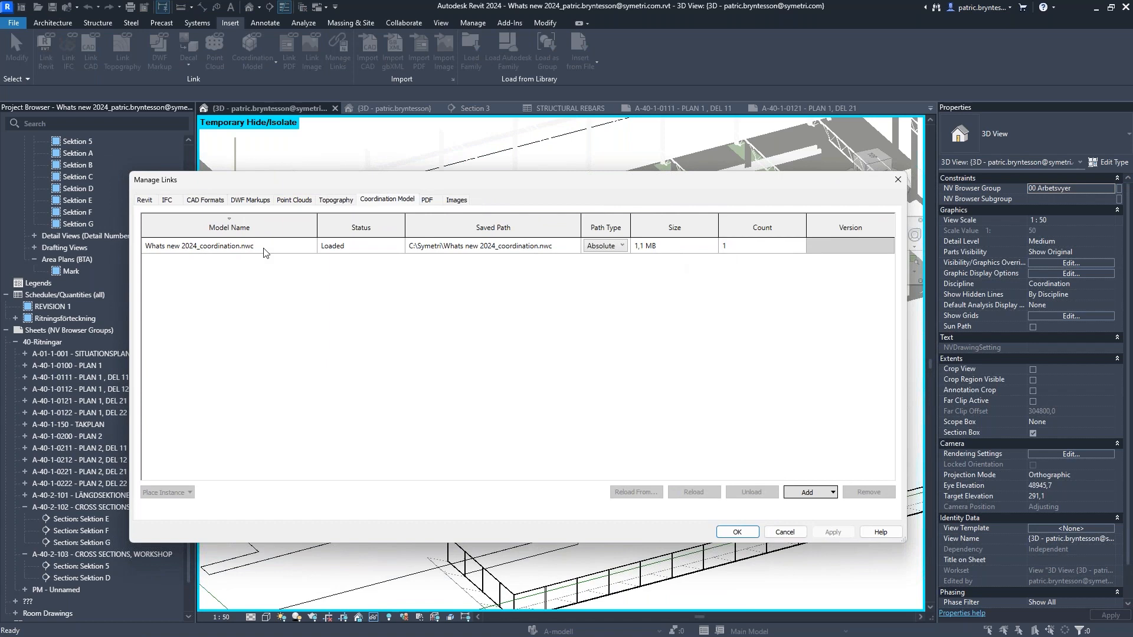
key(ctrl)
key(ctrl)
click(207, 246)
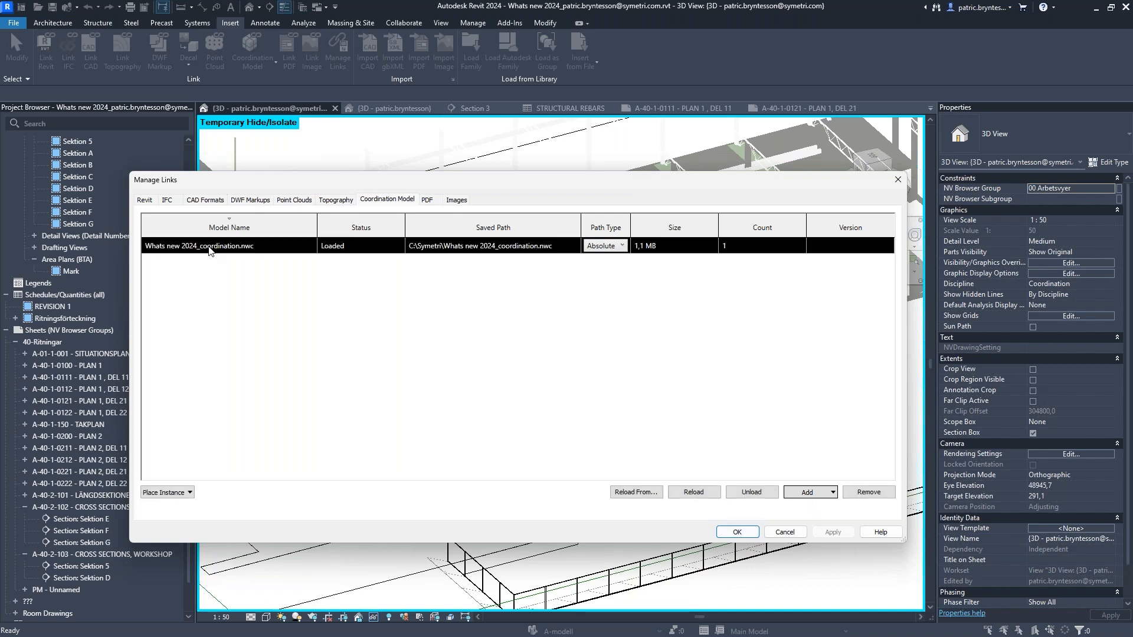
click(868, 492)
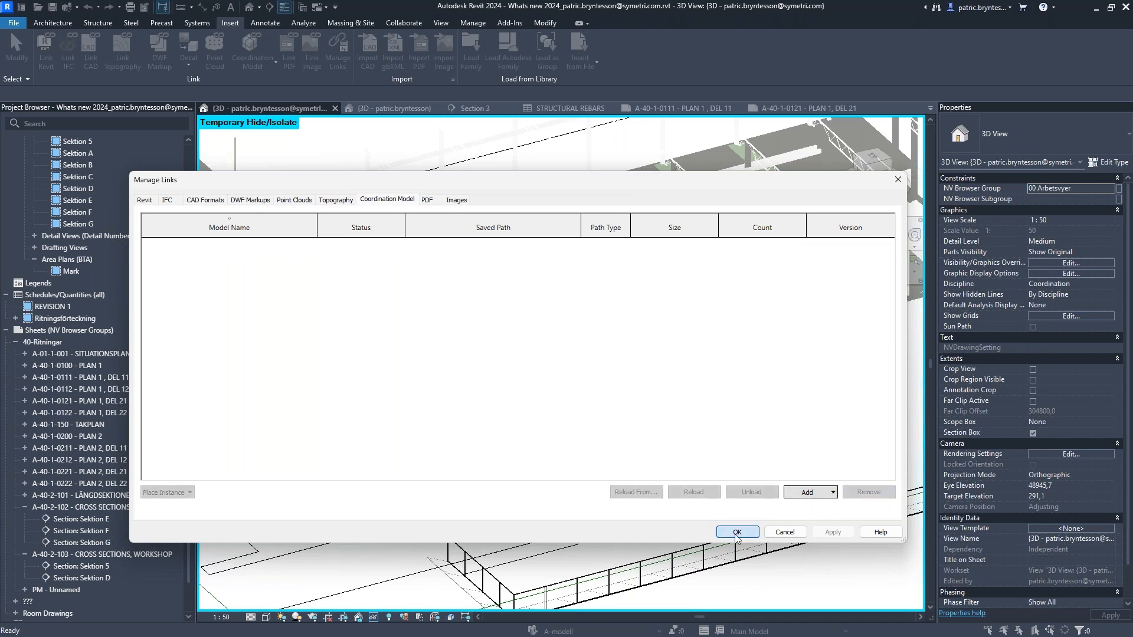
click(737, 531)
Start linking a coordination model from Autodesk Docs and look at the model files of the KP folder under What's new 2024.
click(251, 68)
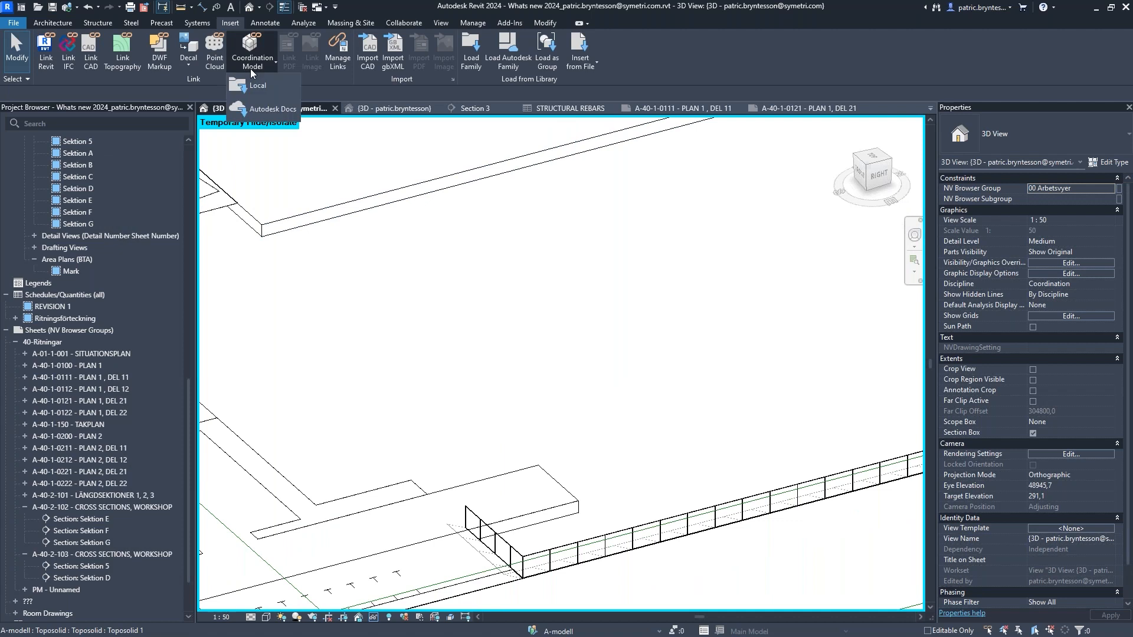
click(270, 108)
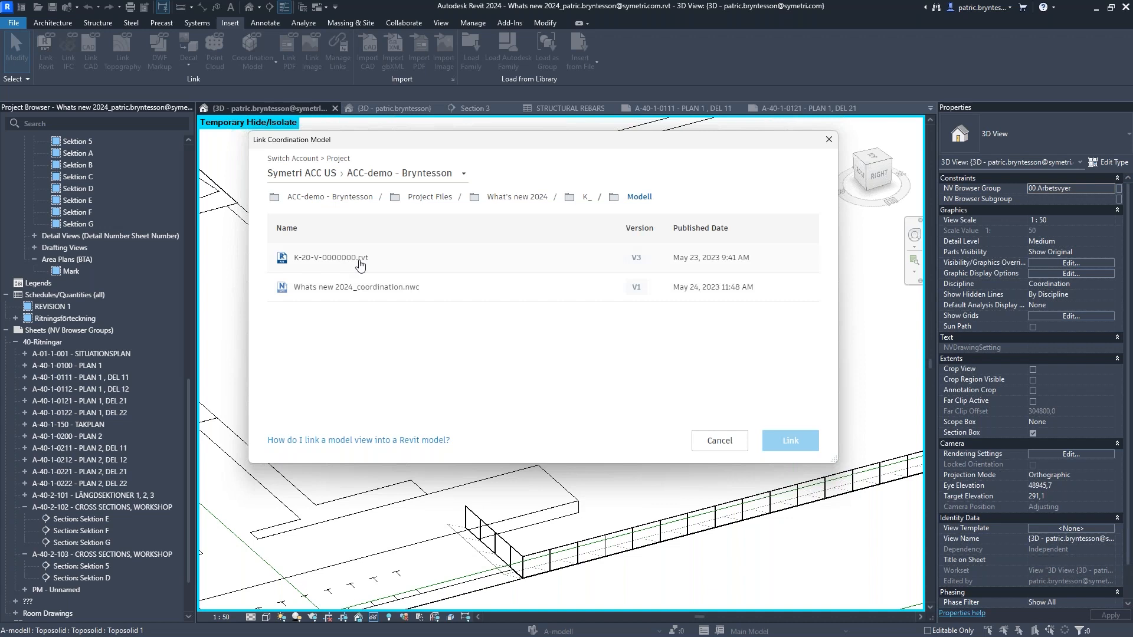
click(519, 197)
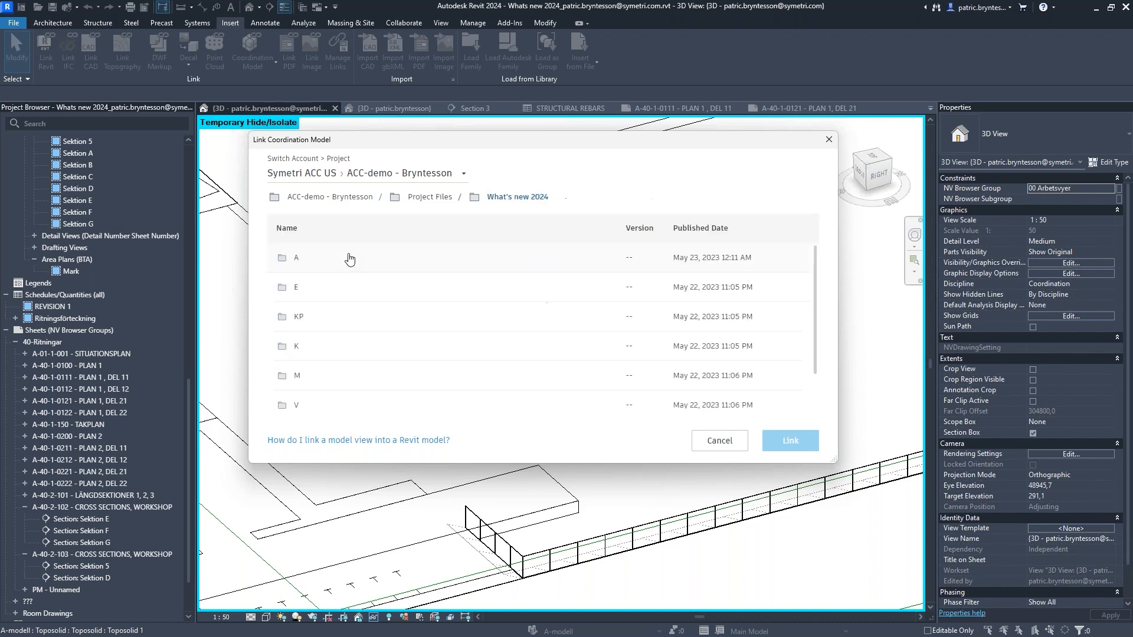
click(298, 316)
click(306, 287)
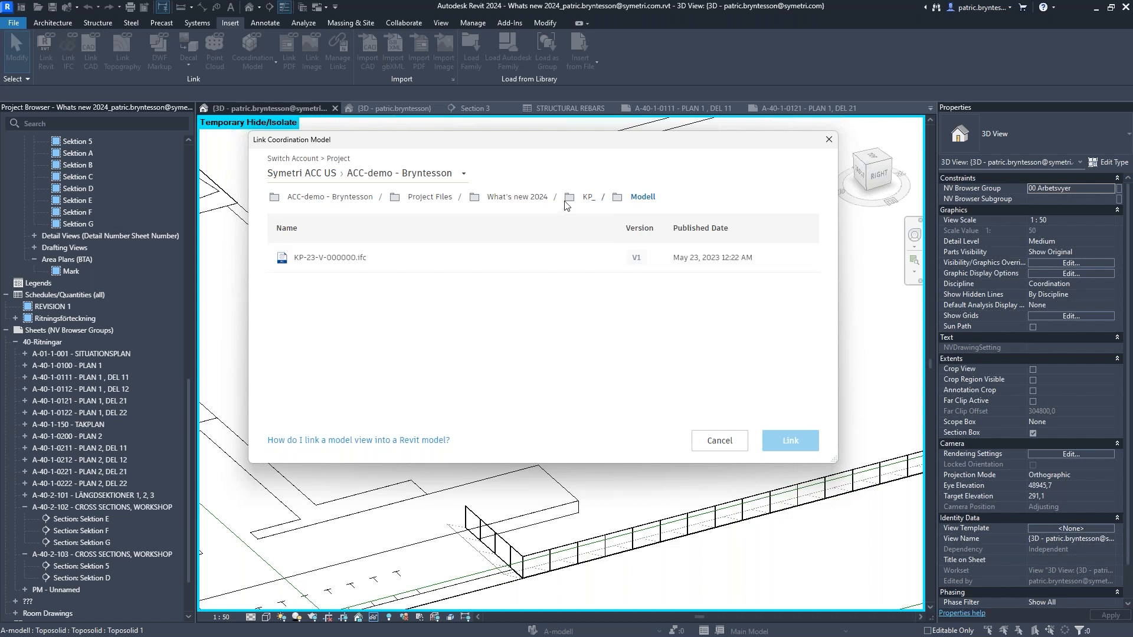
Link view K20-V000 of K-20-V-0000000.rvt from the K model folder, positioned Origin to Internal Origin.
click(499, 200)
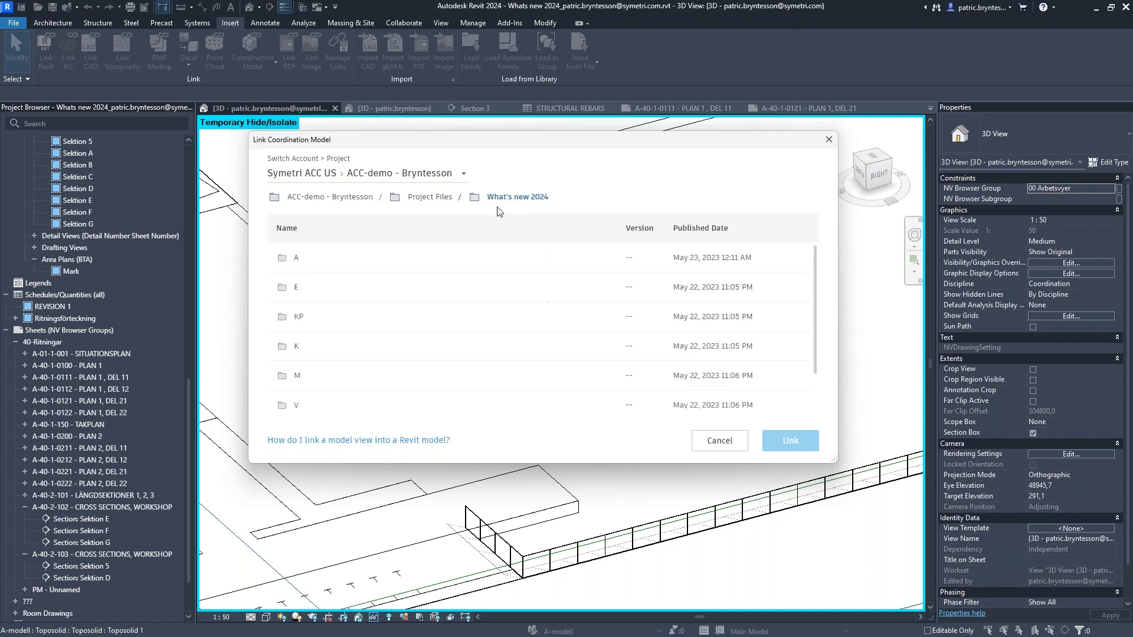
click(298, 347)
click(317, 290)
click(345, 265)
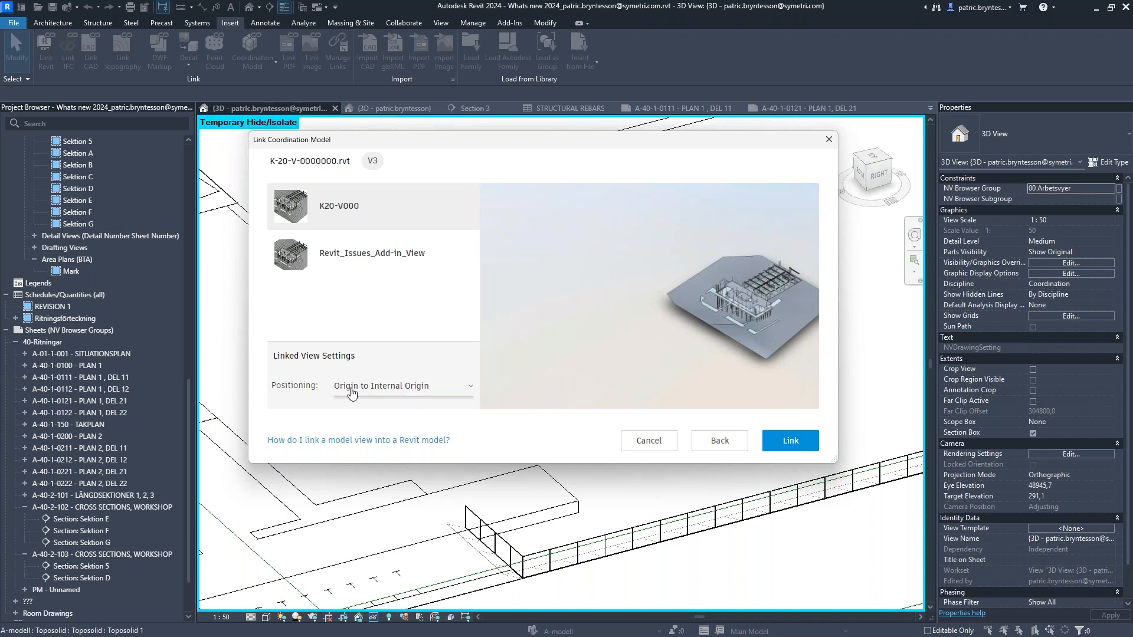
click(794, 438)
scroll(572, 349, down, 2)
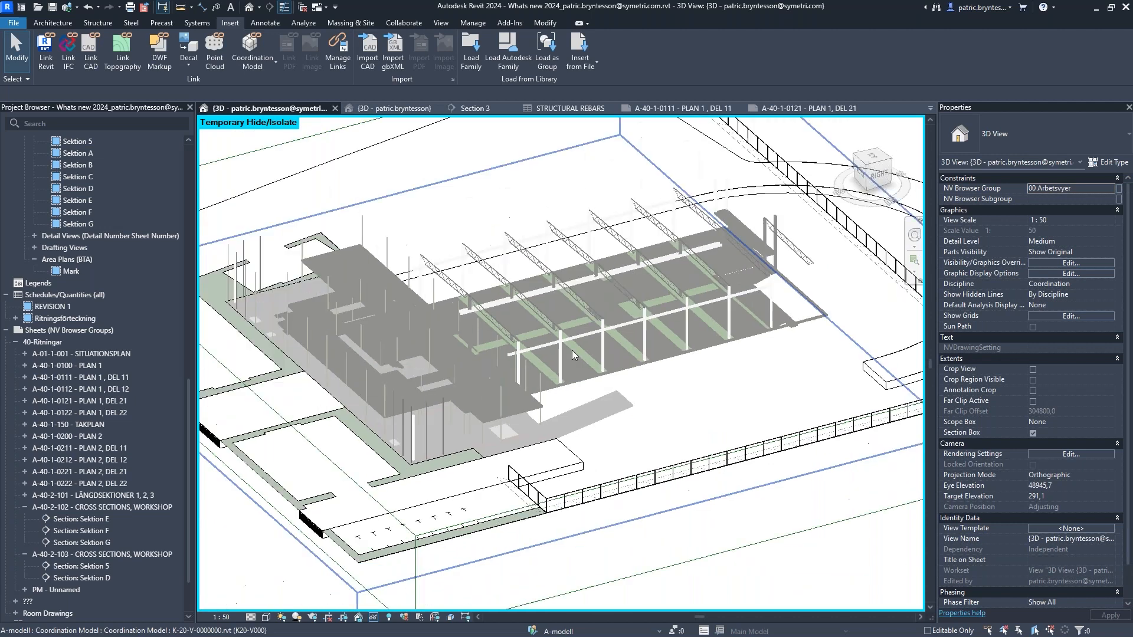
Inspect the properties of a column and the ground surface in the linked structural model, and view the model within the whole site.
scroll(562, 361, up, 3)
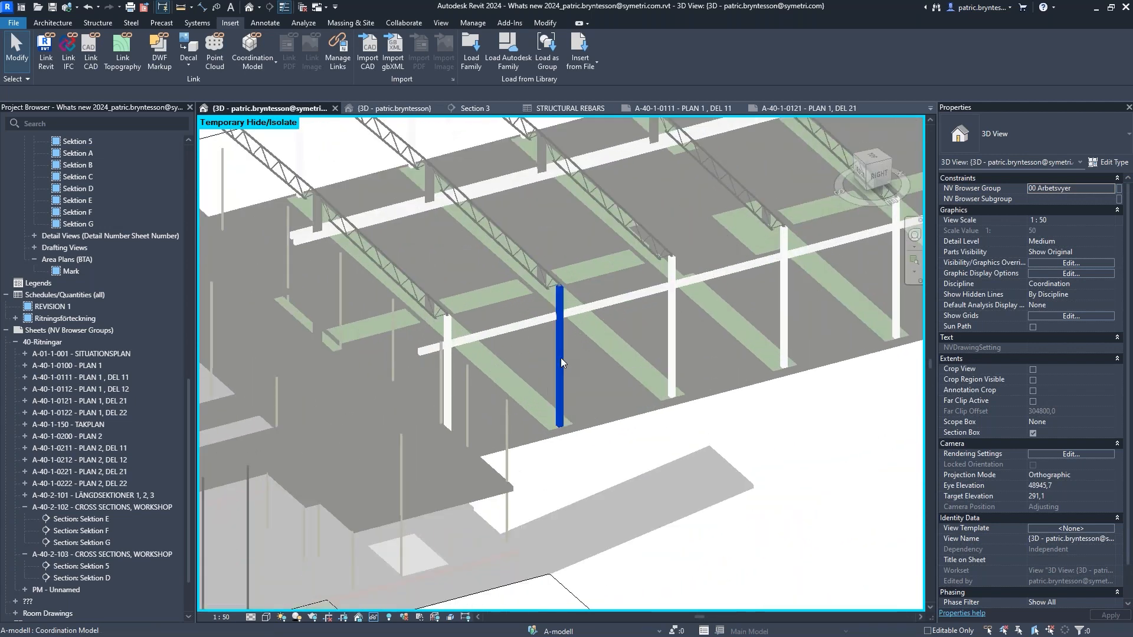
click(560, 357)
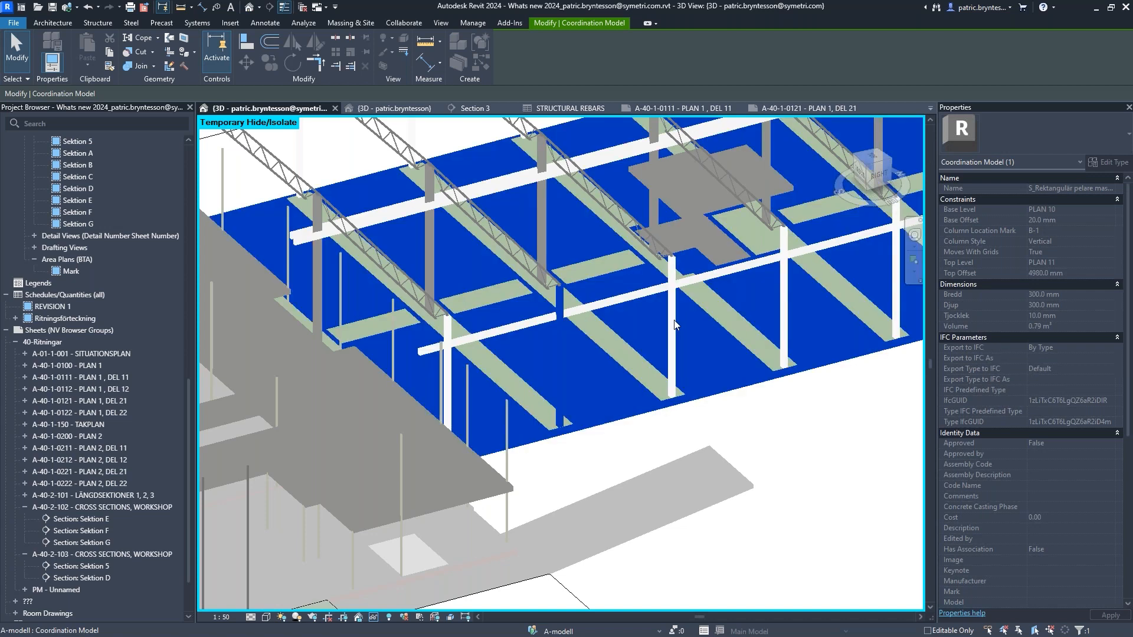
click(663, 365)
scroll(621, 334, down, 2)
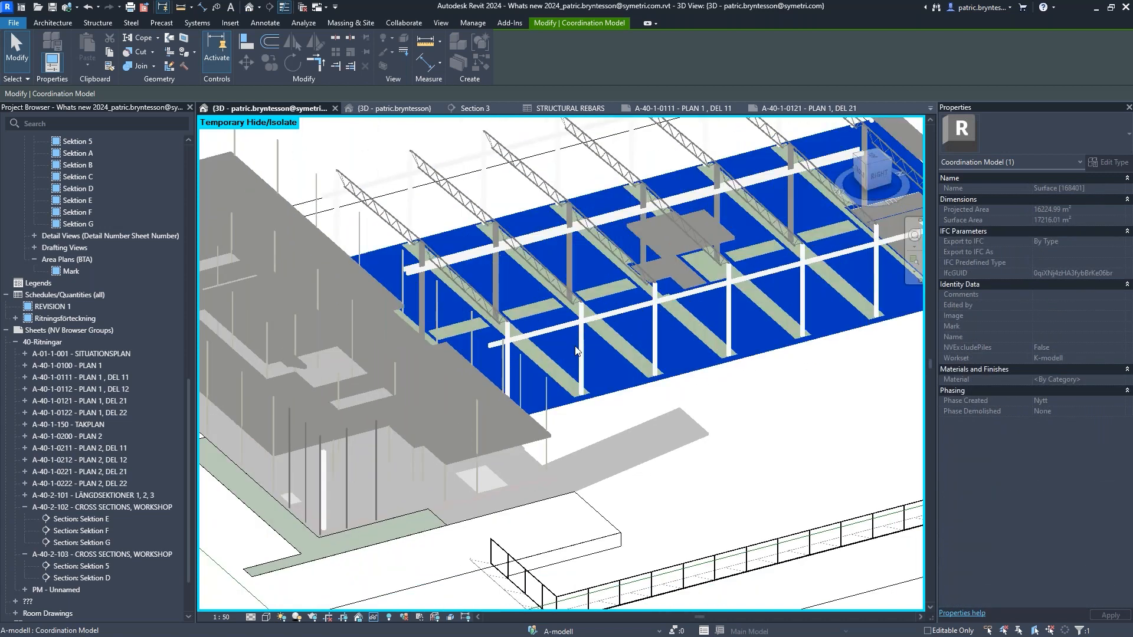
scroll(590, 342, down, 3)
scroll(575, 350, down, 3)
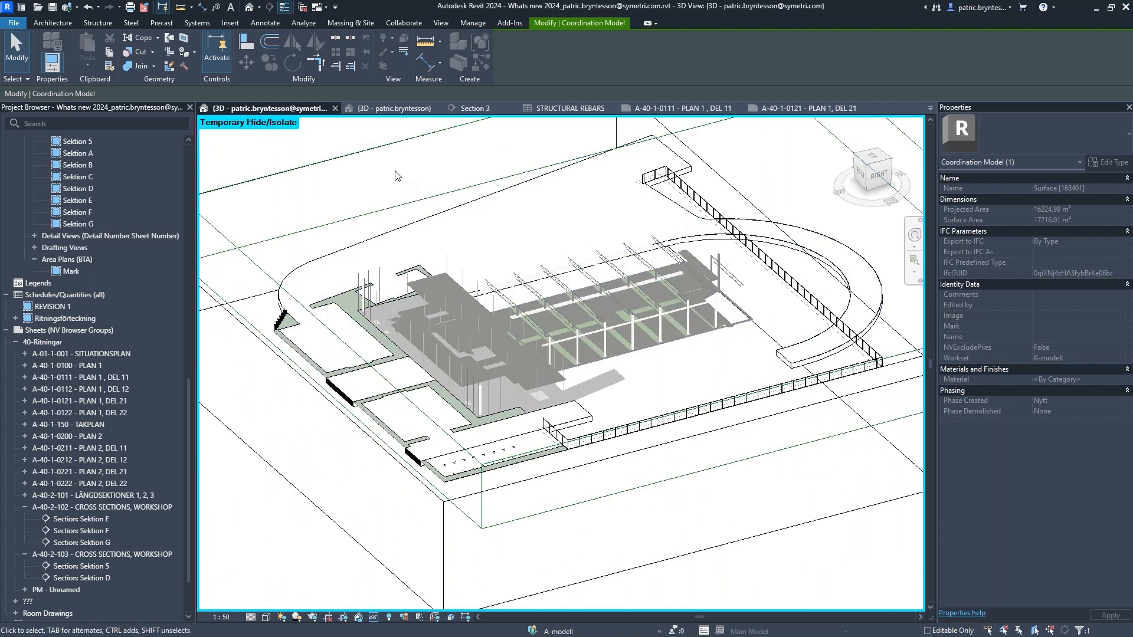
scroll(403, 185, down, 1)
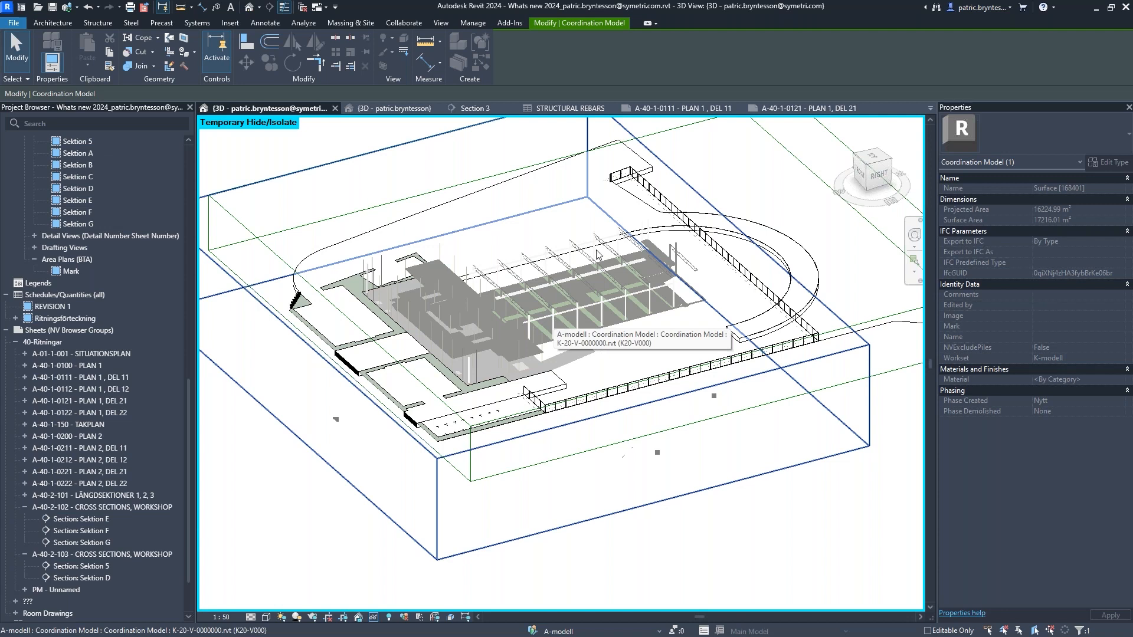
scroll(532, 328, up, 3)
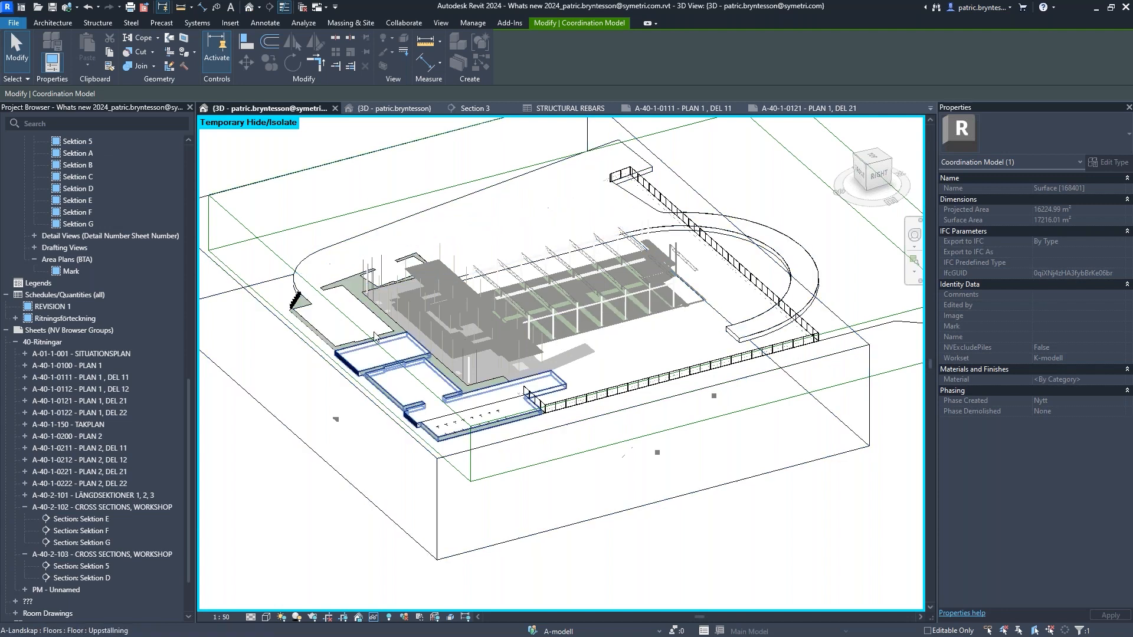
Measure the distance between the bases of two neighbouring columns in the linked structural model.
scroll(527, 329, up, 3)
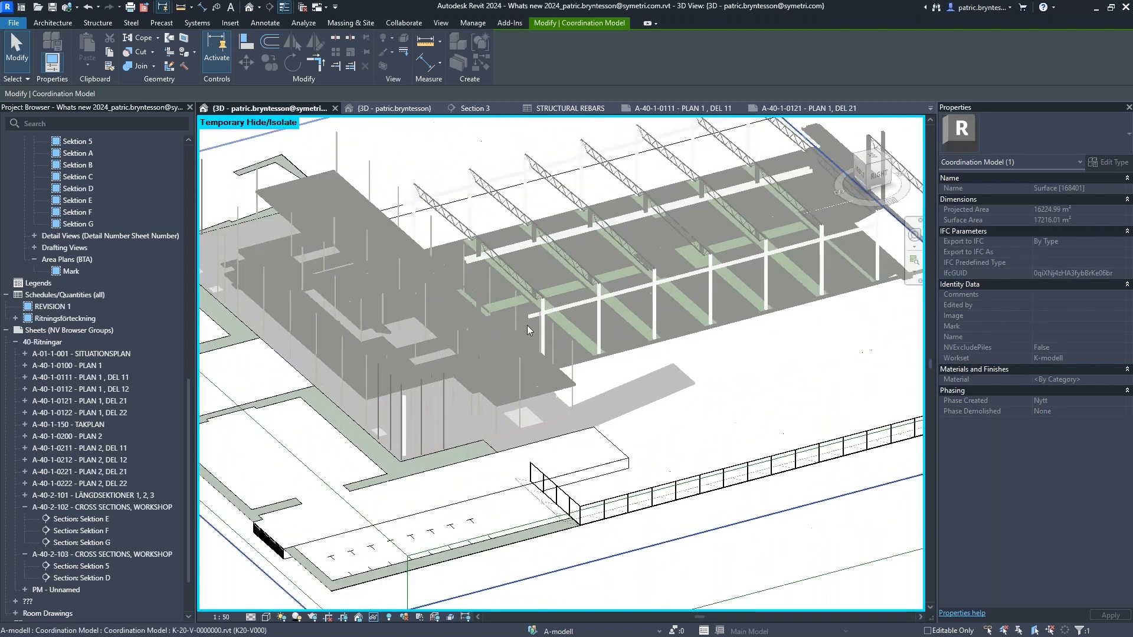
click(426, 49)
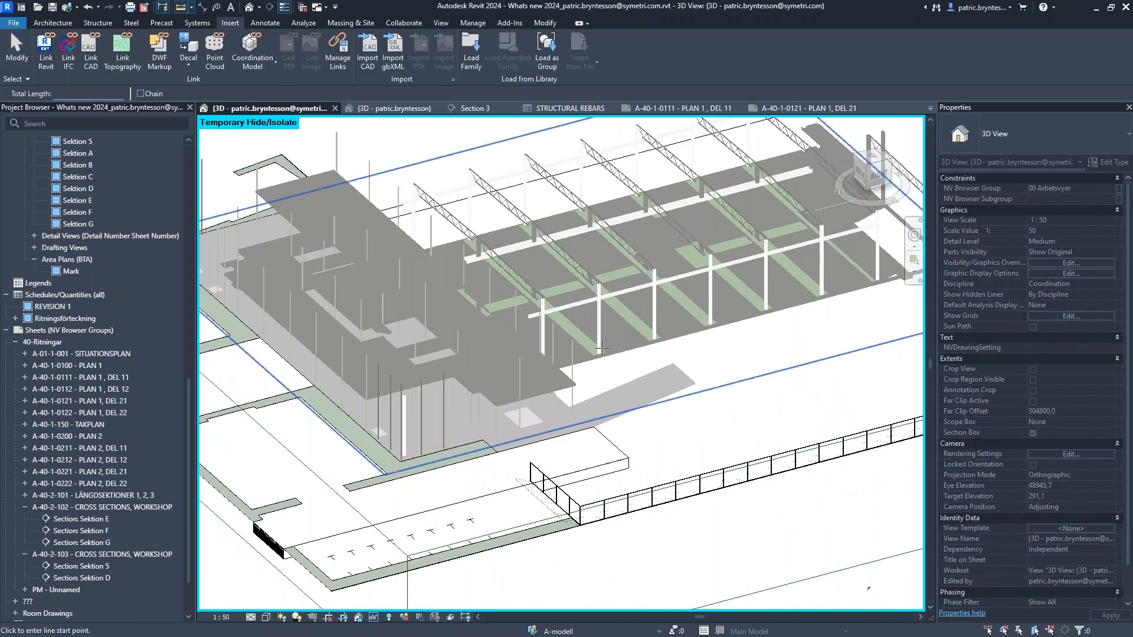
scroll(599, 353, up, 3)
click(598, 350)
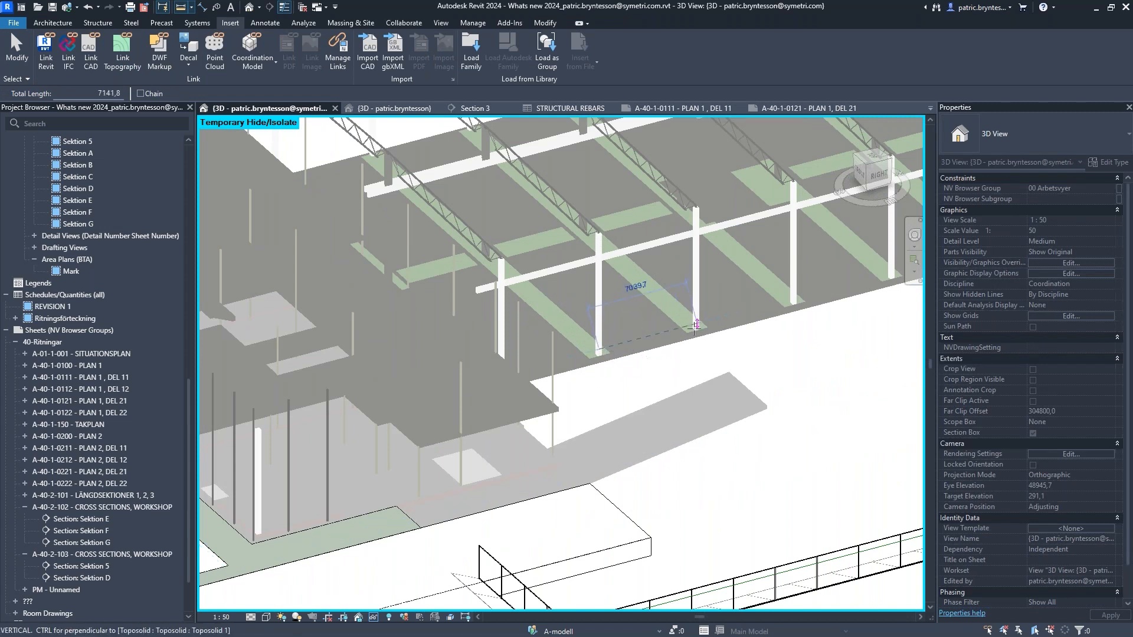
scroll(696, 326, up, 3)
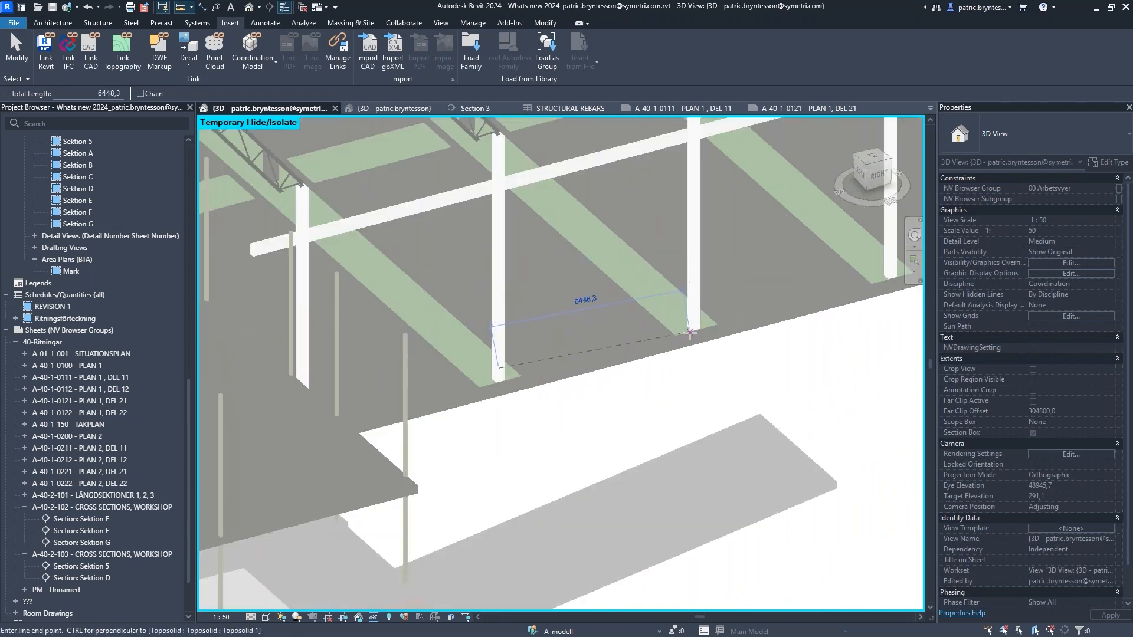
scroll(697, 331, up, 4)
scroll(712, 313, down, 4)
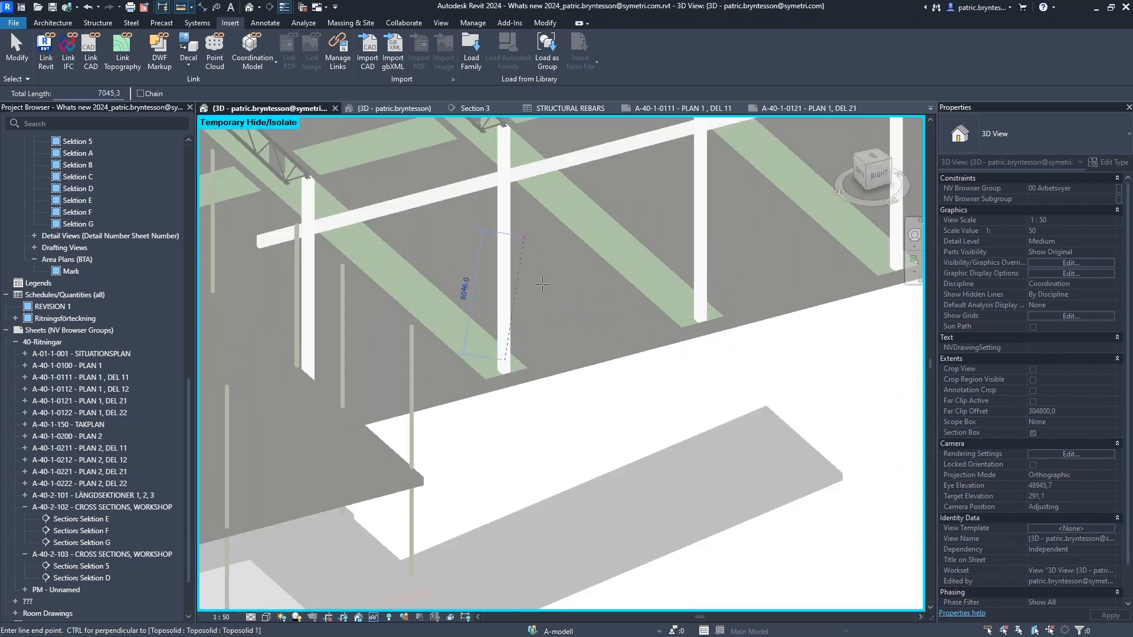
scroll(619, 307, down, 3)
click(620, 306)
scroll(660, 319, down, 2)
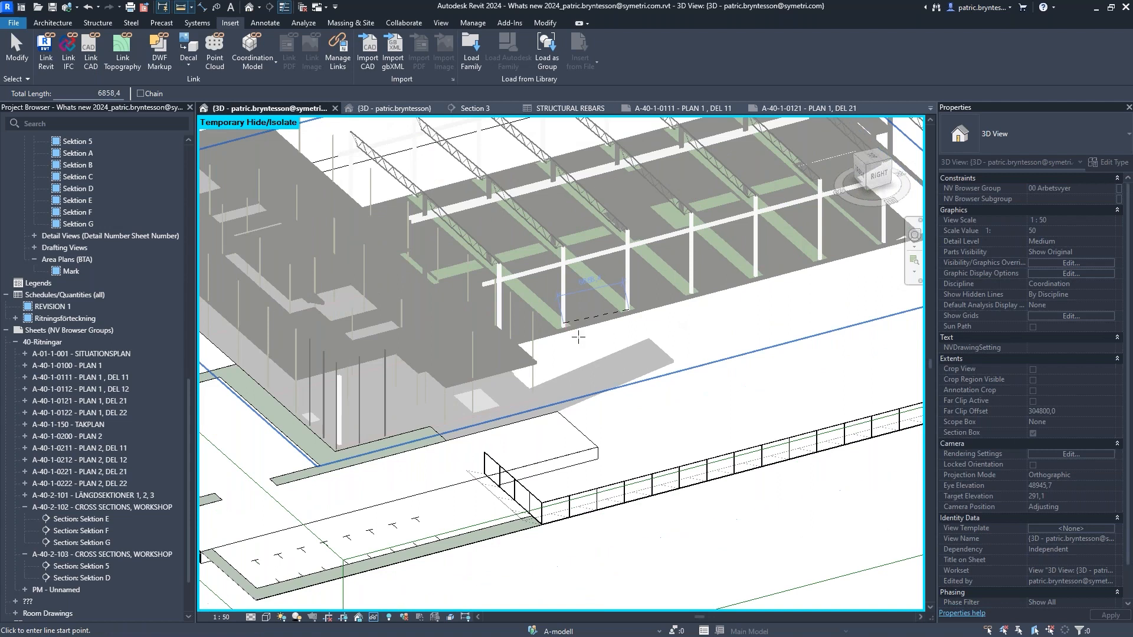
Check the measured line between the two columns from the top and at an angle, and end the measurement.
shift+middle_drag(570, 330, 570, 363)
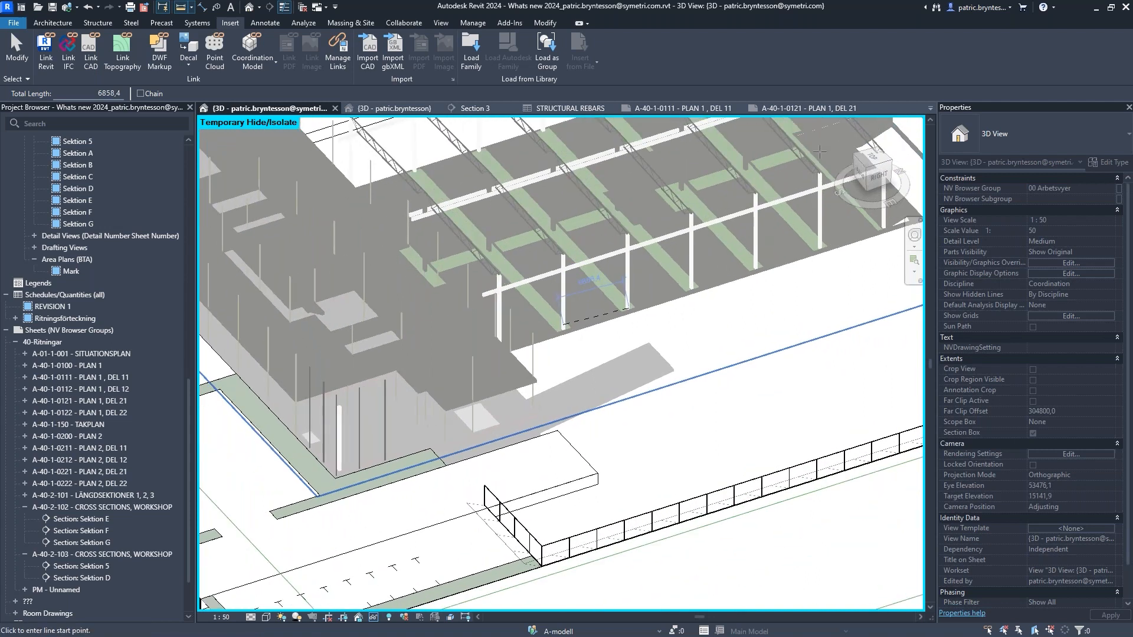
click(872, 157)
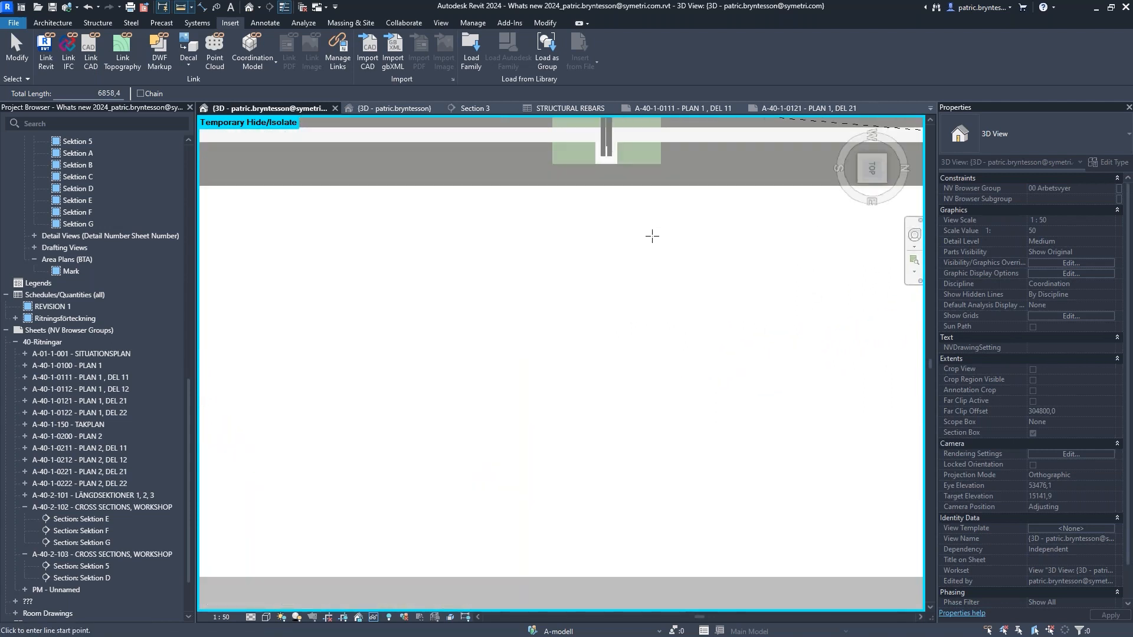
scroll(580, 326, up, 1)
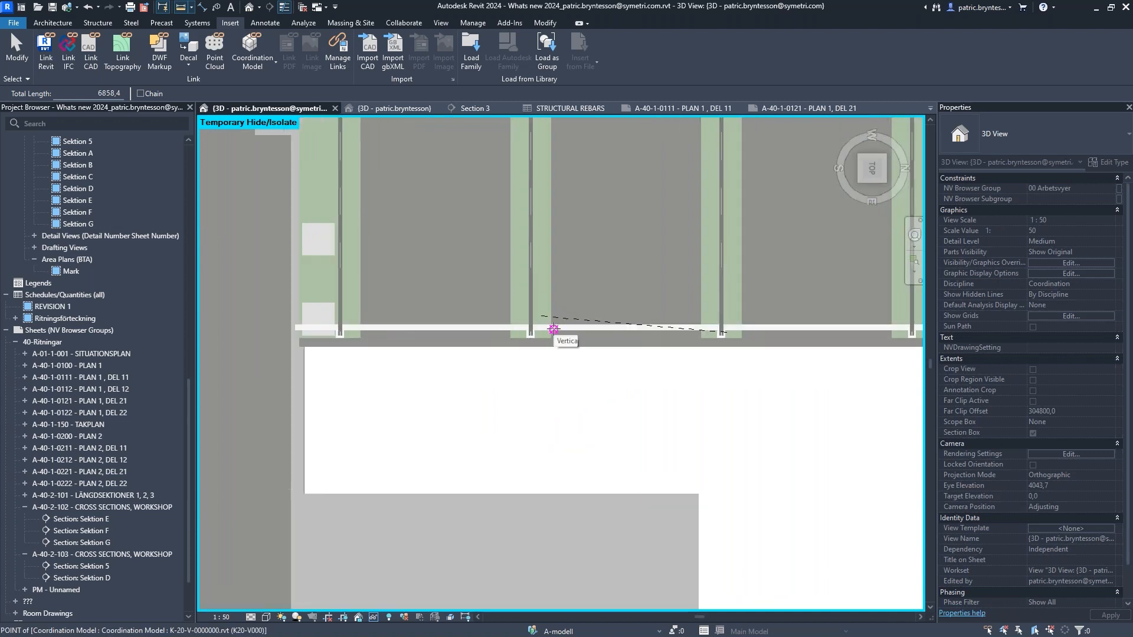
scroll(725, 329, down, 1)
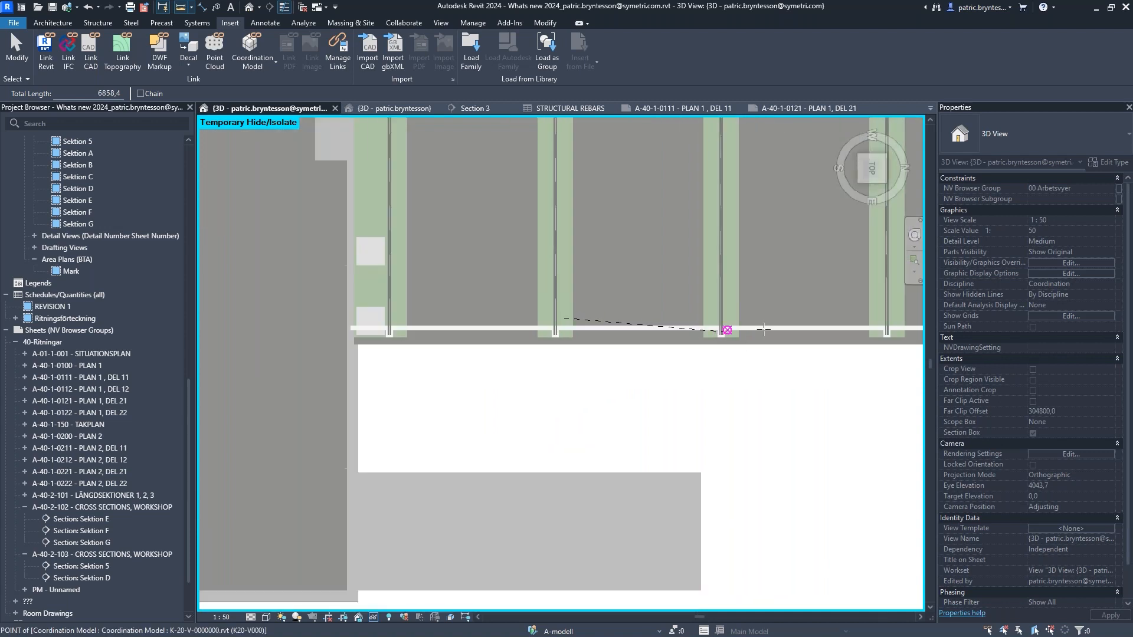
middle_drag(881, 334, 639, 237)
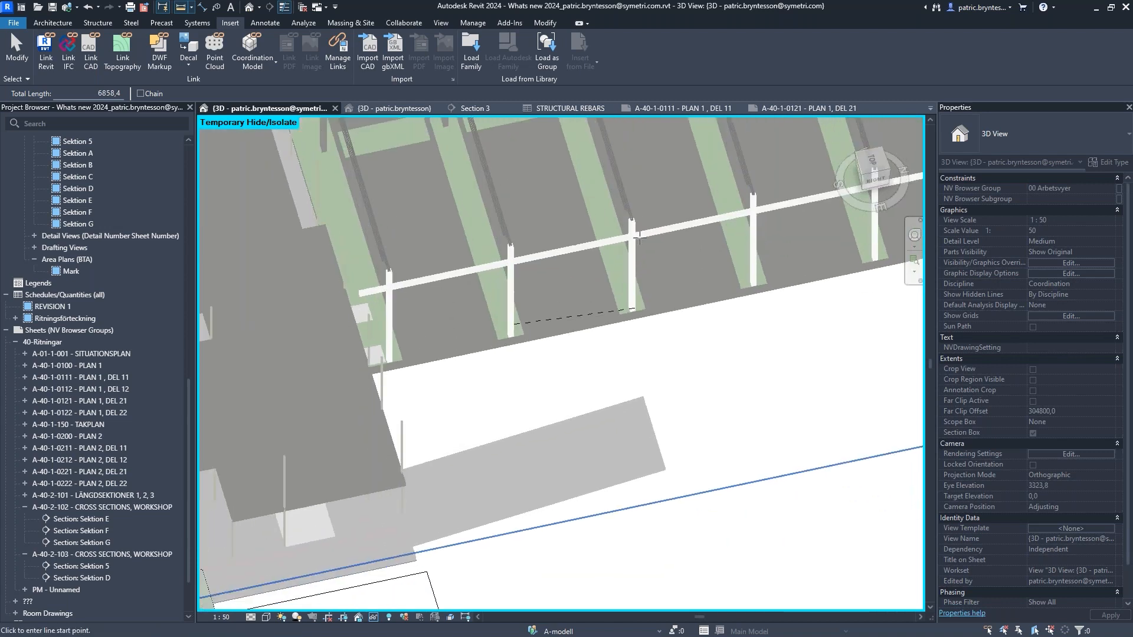
scroll(584, 303, down, 2)
key(Escape)
key(Escape)
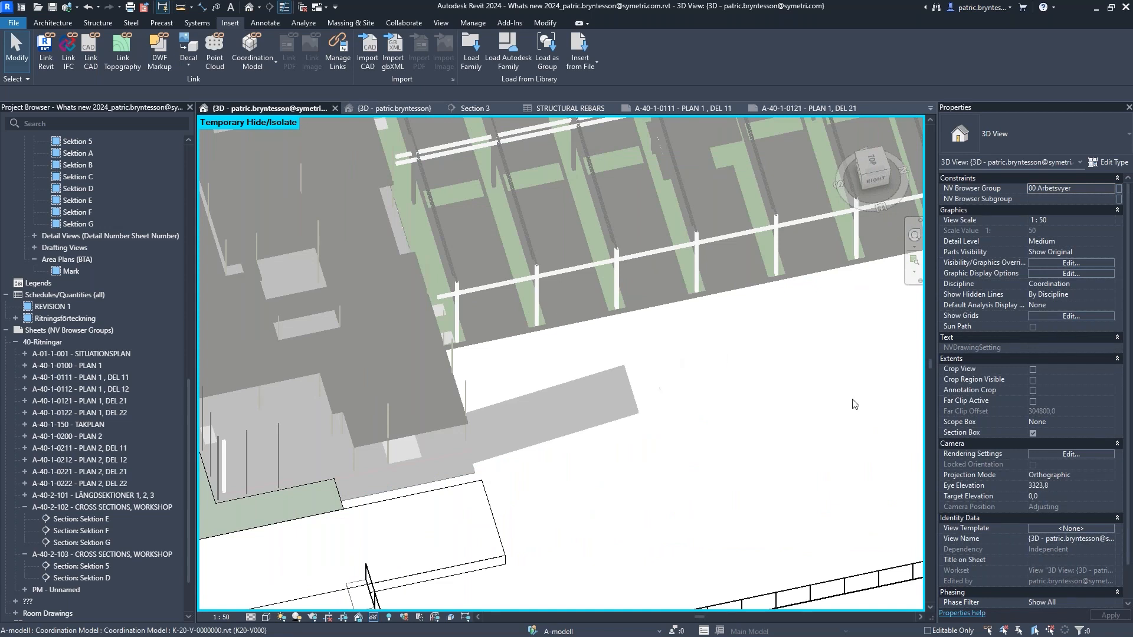
scroll(542, 318, down, 5)
shift+middle_drag(568, 354, 593, 361)
shift+middle_drag(1010, 413, 1025, 406)
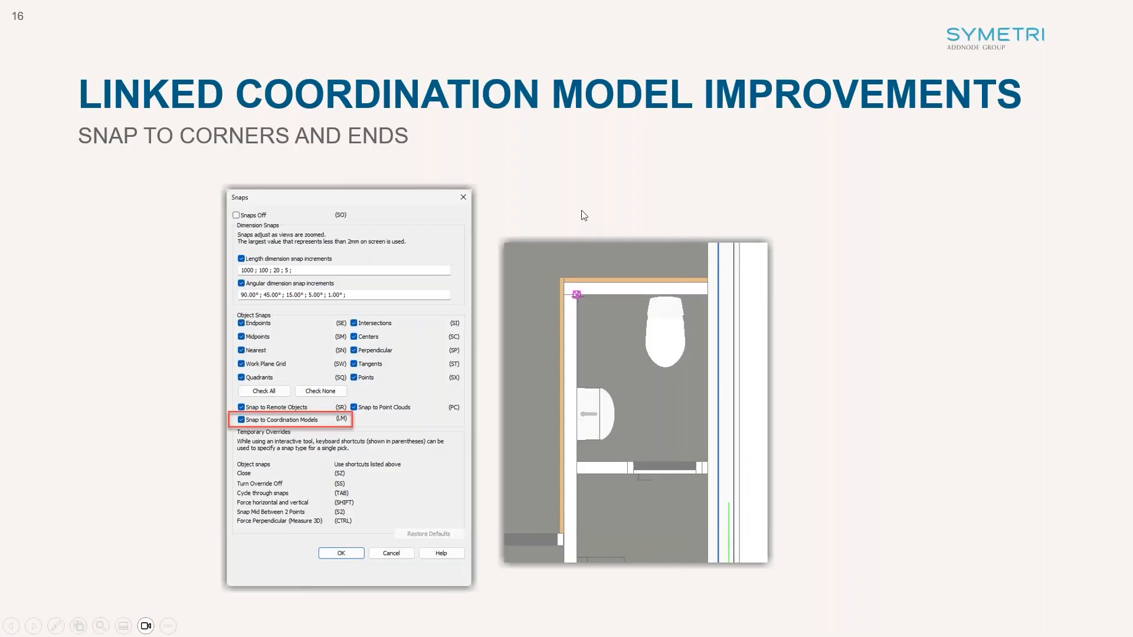
click(581, 214)
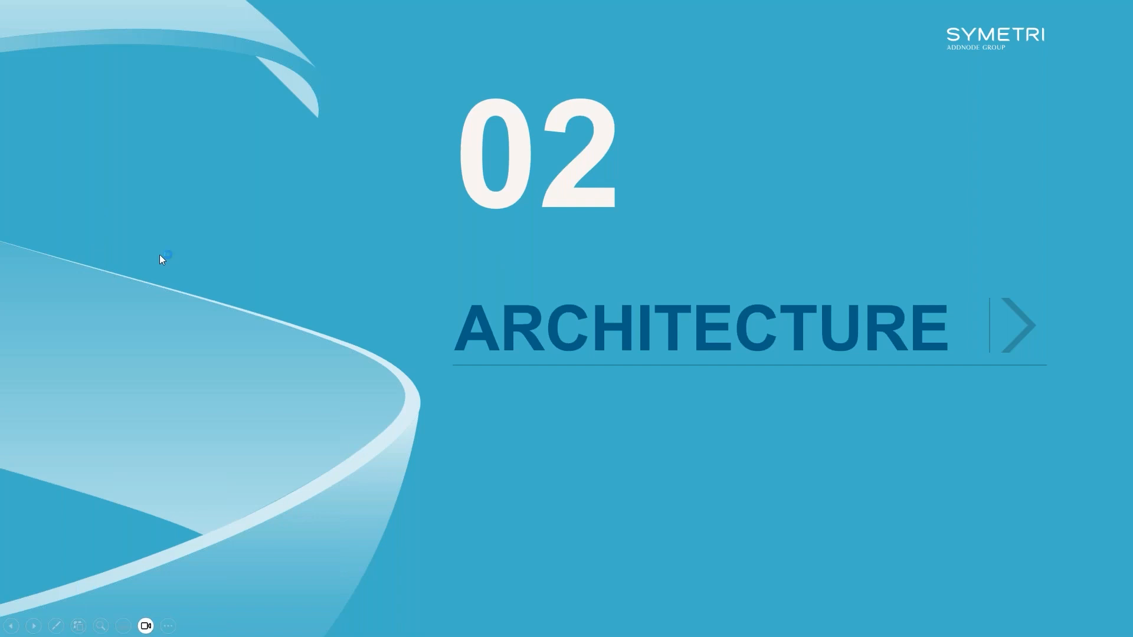
click(202, 258)
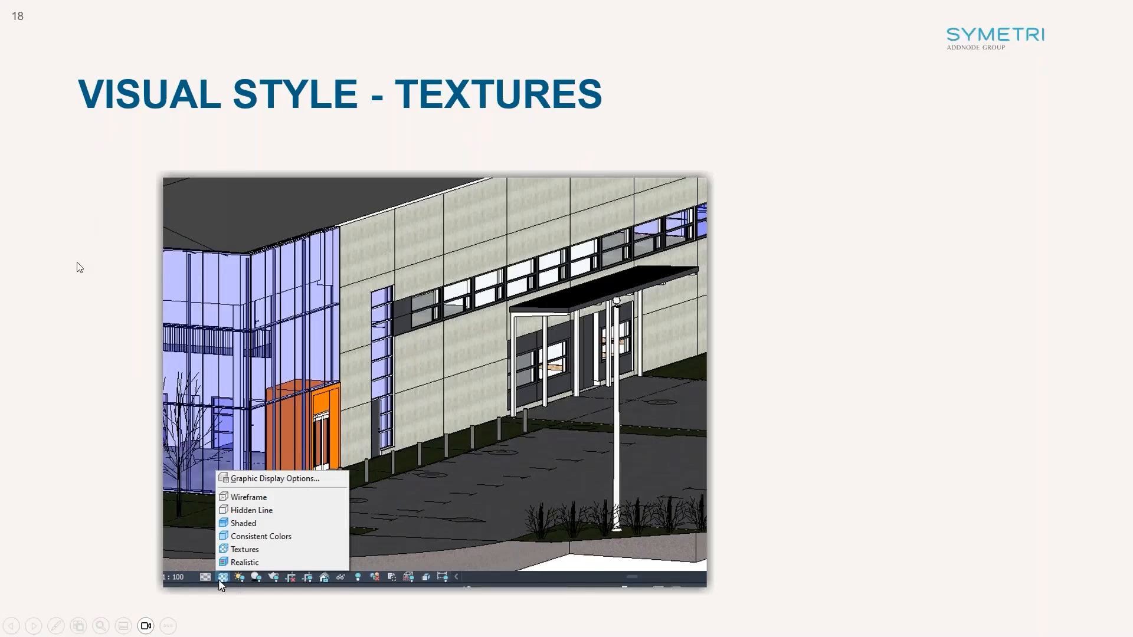
click(84, 289)
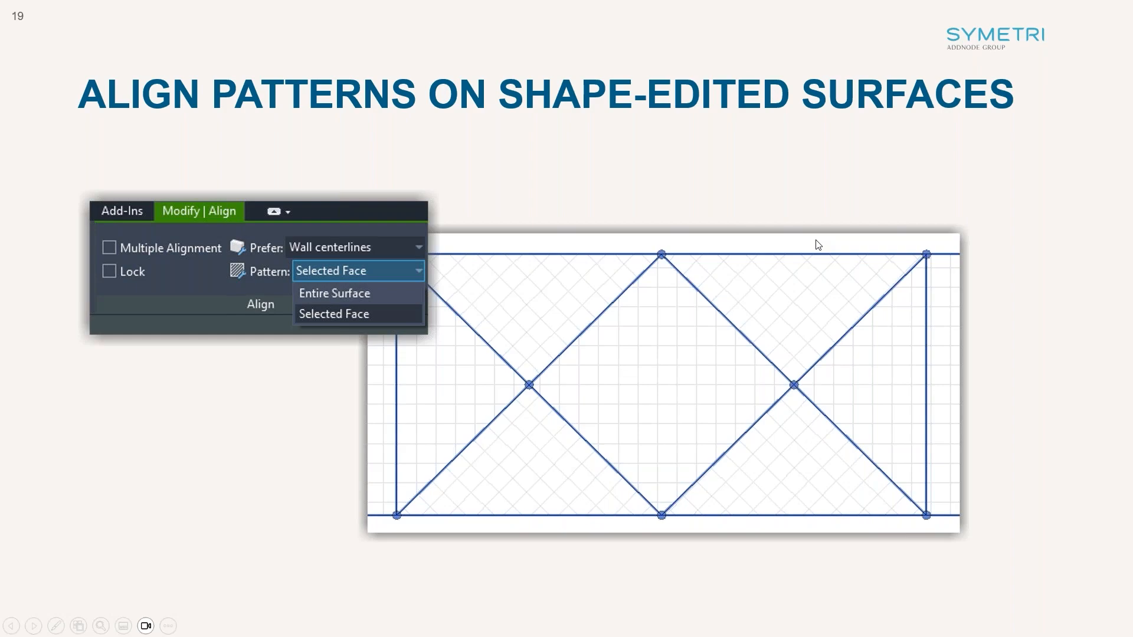
Switch back to Revit and reset the temporary hide/isolate in the 3D view.
key(alt+Tab)
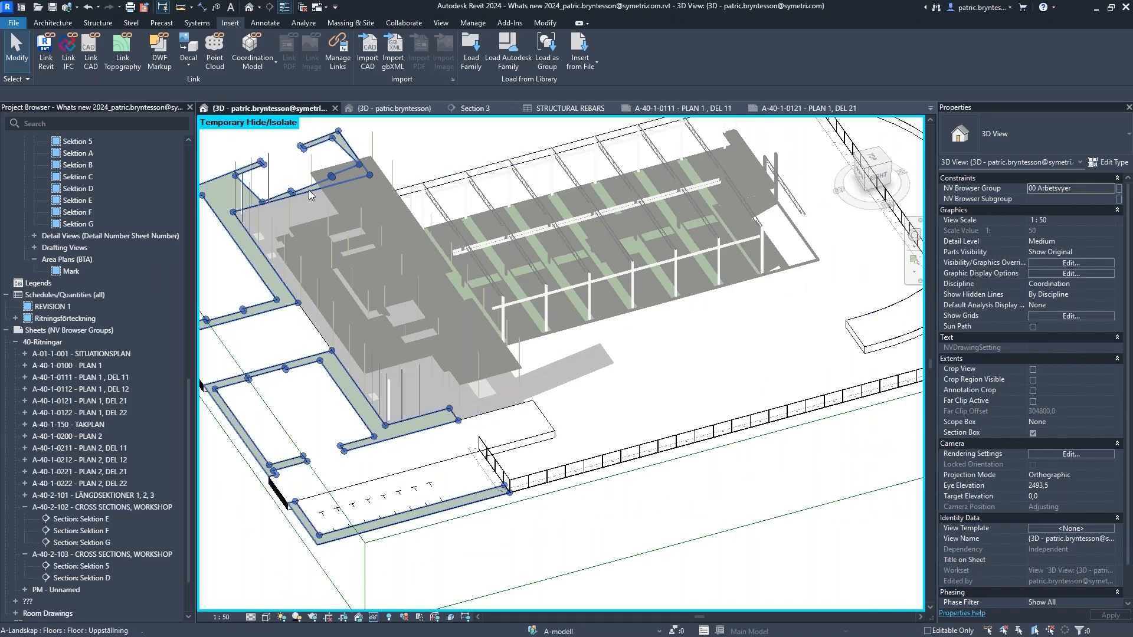
key(h)
key(r)
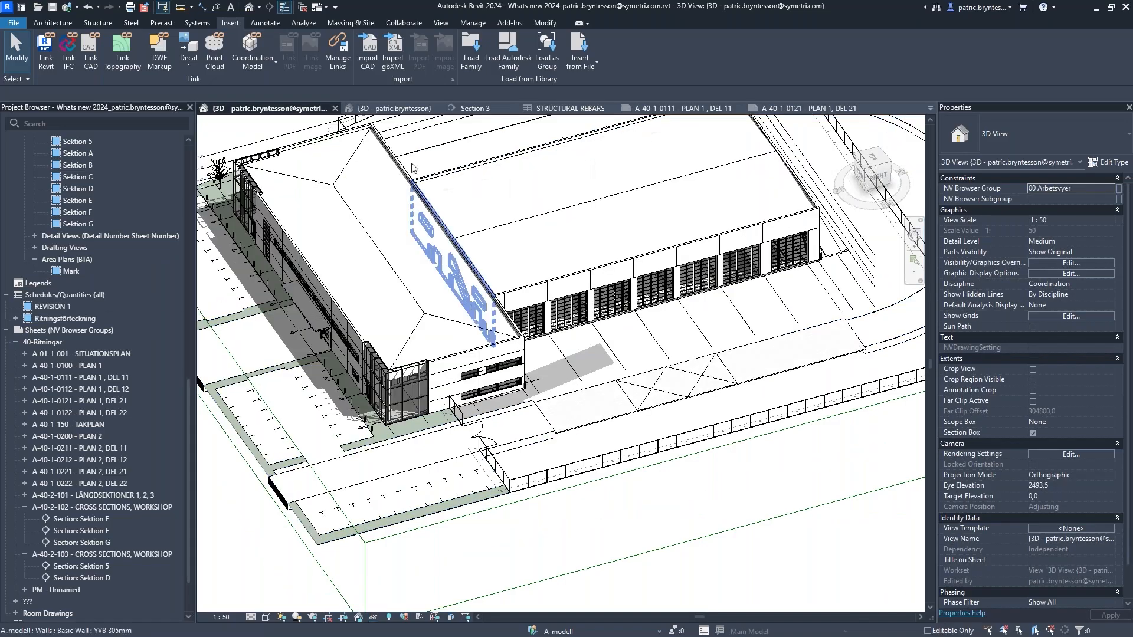
Set the 3D view's visual style to Shaded, with the glazed entrance corner of the building in view.
click(301, 204)
scroll(567, 343, down, 3)
click(374, 470)
shift+middle_drag(374, 469, 495, 407)
scroll(488, 387, up, 2)
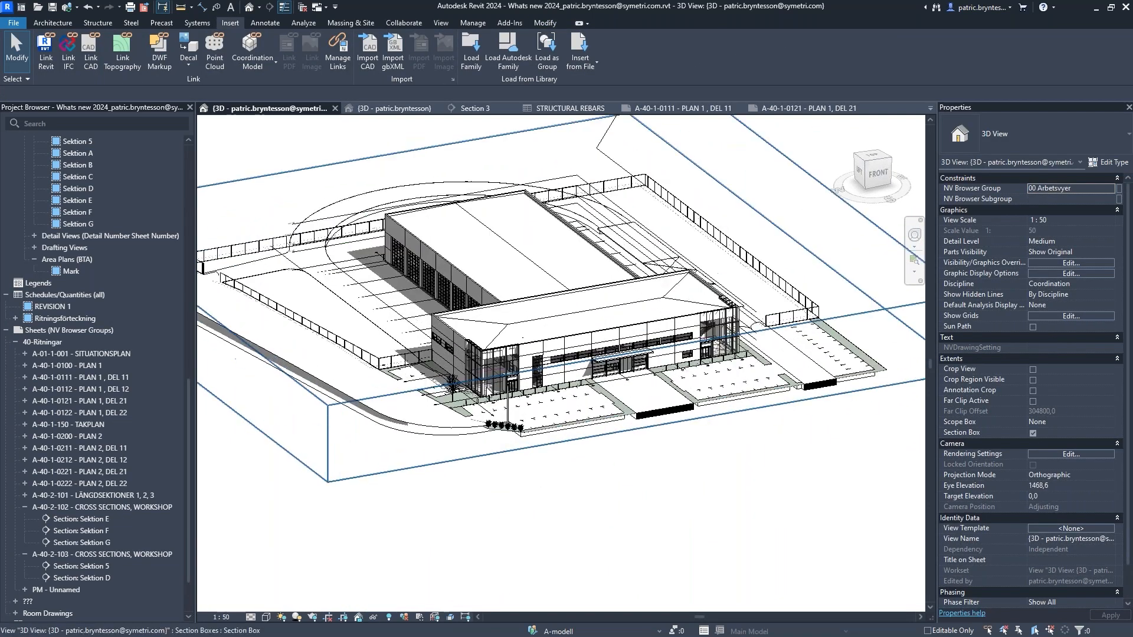
scroll(487, 387, up, 5)
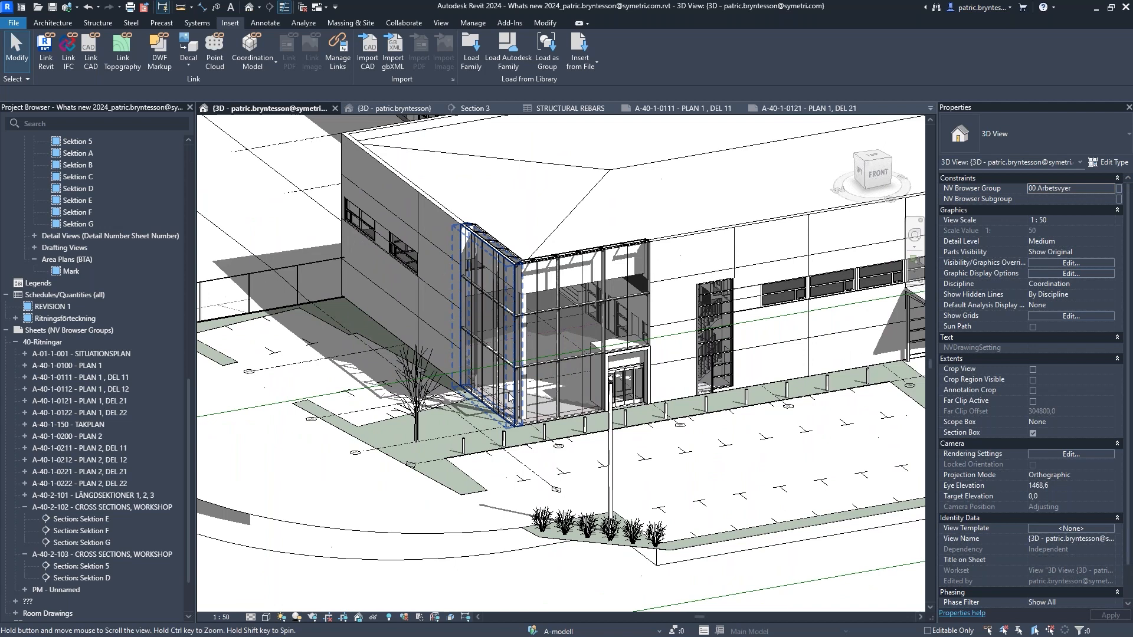
click(266, 617)
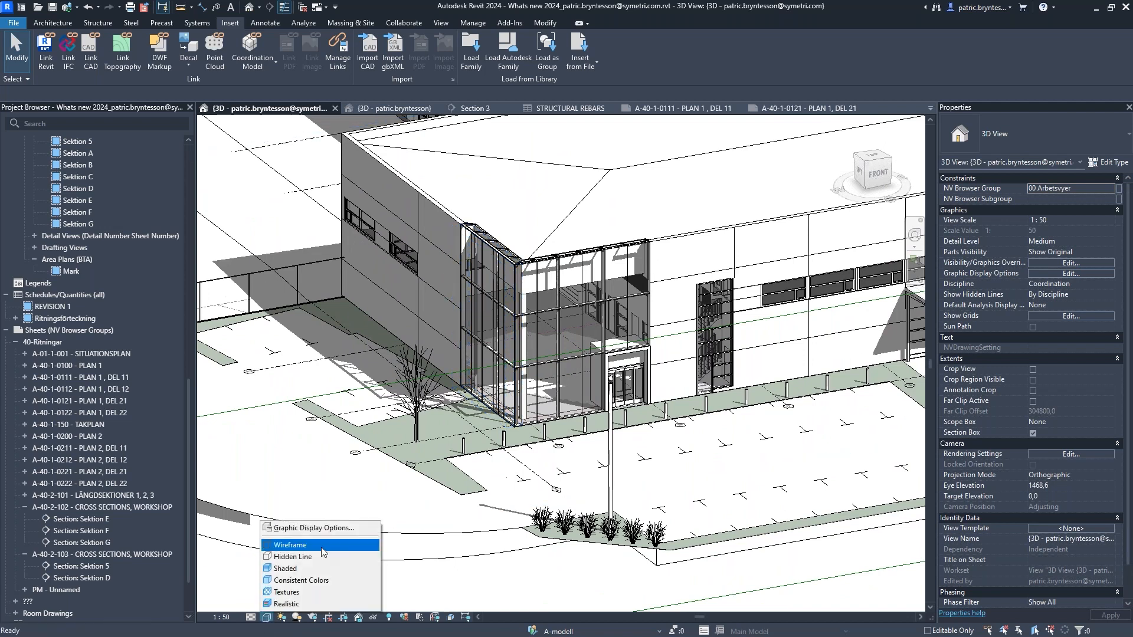
click(298, 572)
mouse_move(498, 389)
shift+middle_down()
mouse_move(502, 354)
mouse_move(522, 396)
shift+middle_up()
scroll(575, 424, up, 2)
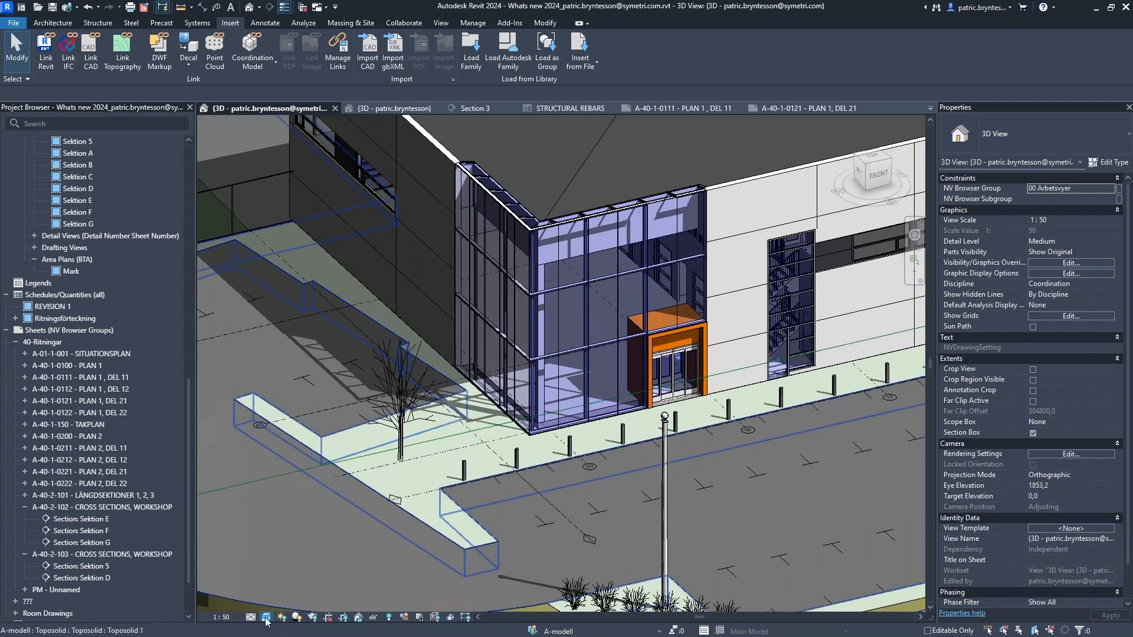
Switch the 3D view's visual style to Textures and look at the facade and entrance materials up close.
click(266, 617)
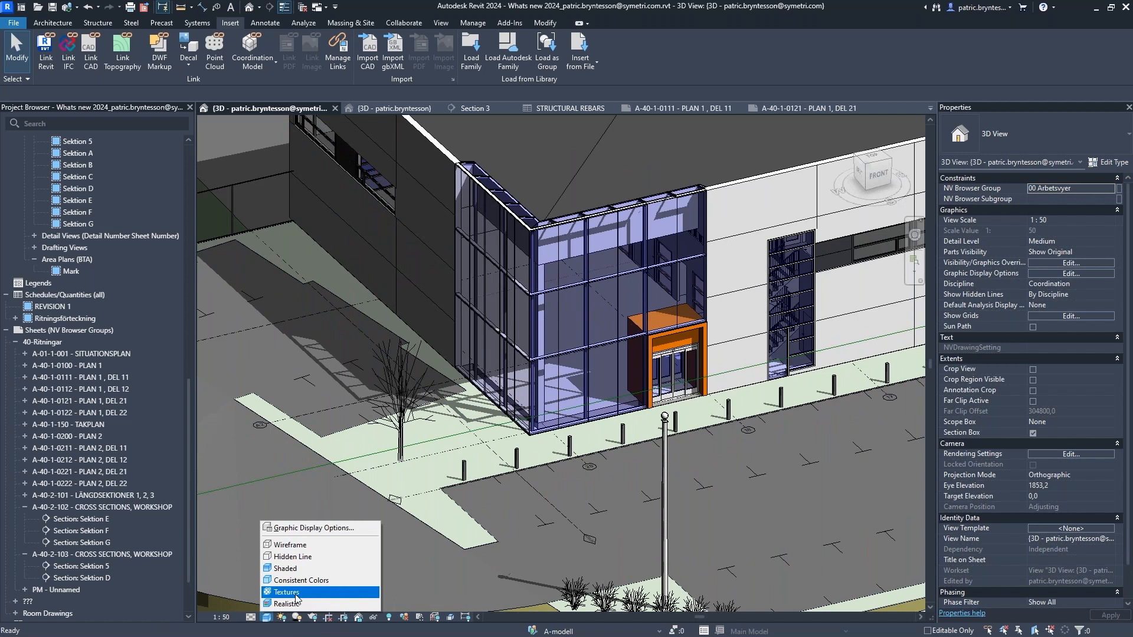
click(295, 592)
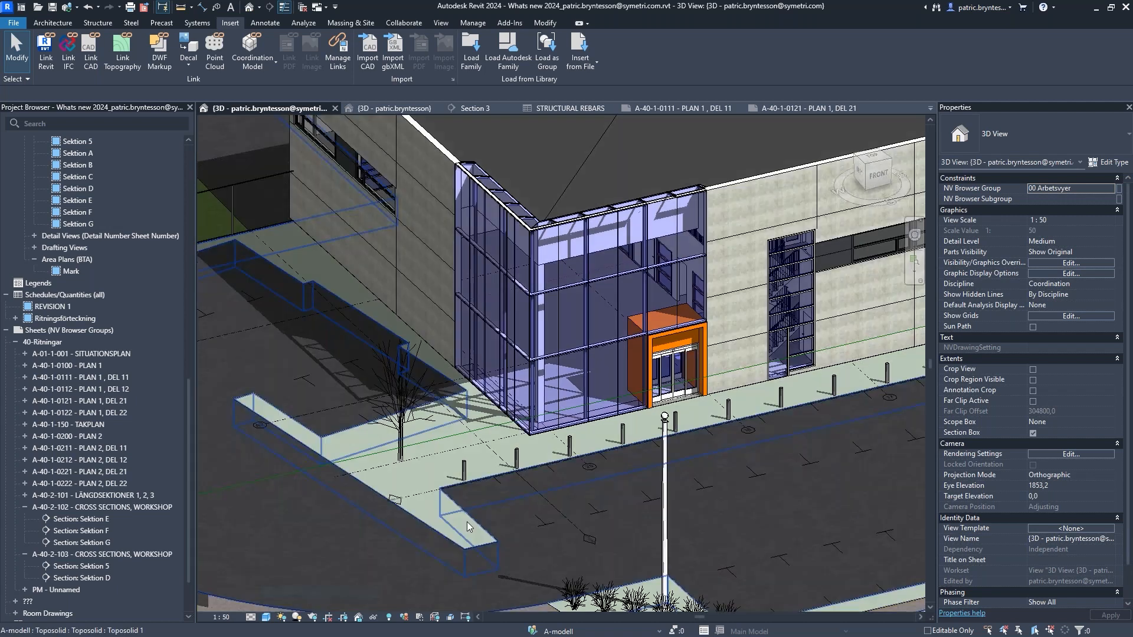
scroll(771, 352, up, 4)
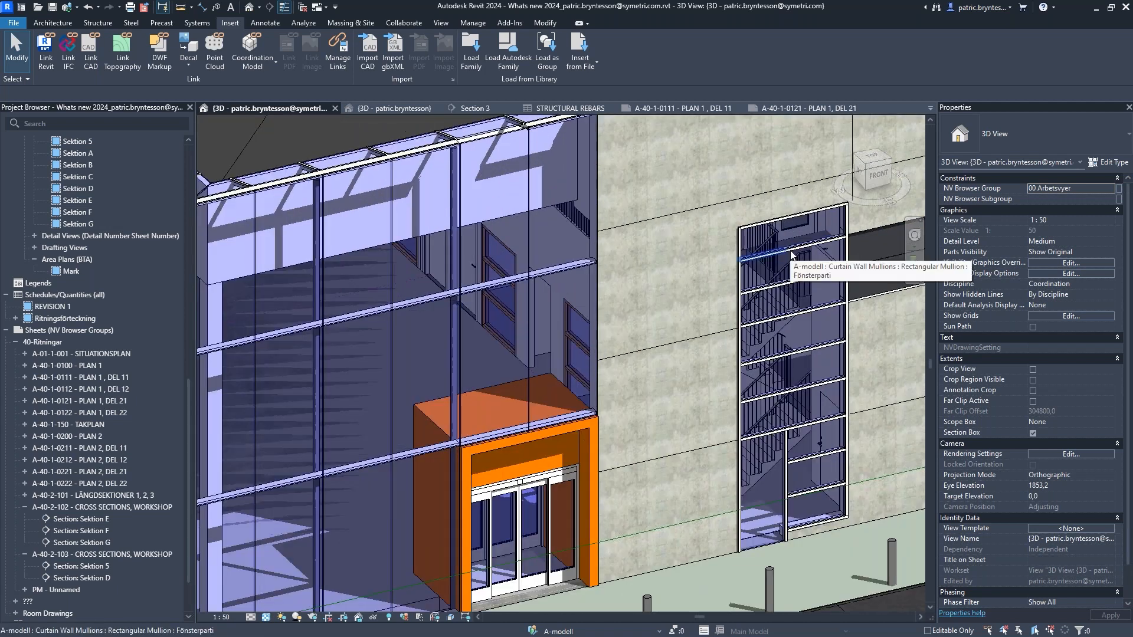
middle_drag(658, 328, 652, 235)
middle_drag(635, 377, 677, 316)
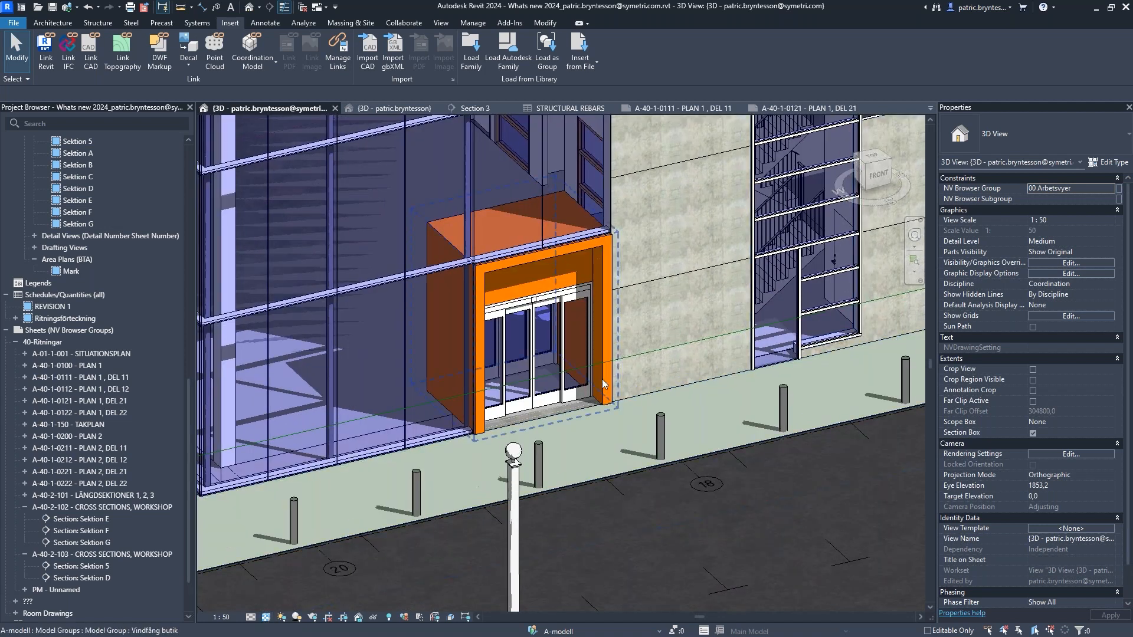
scroll(601, 378, down, 3)
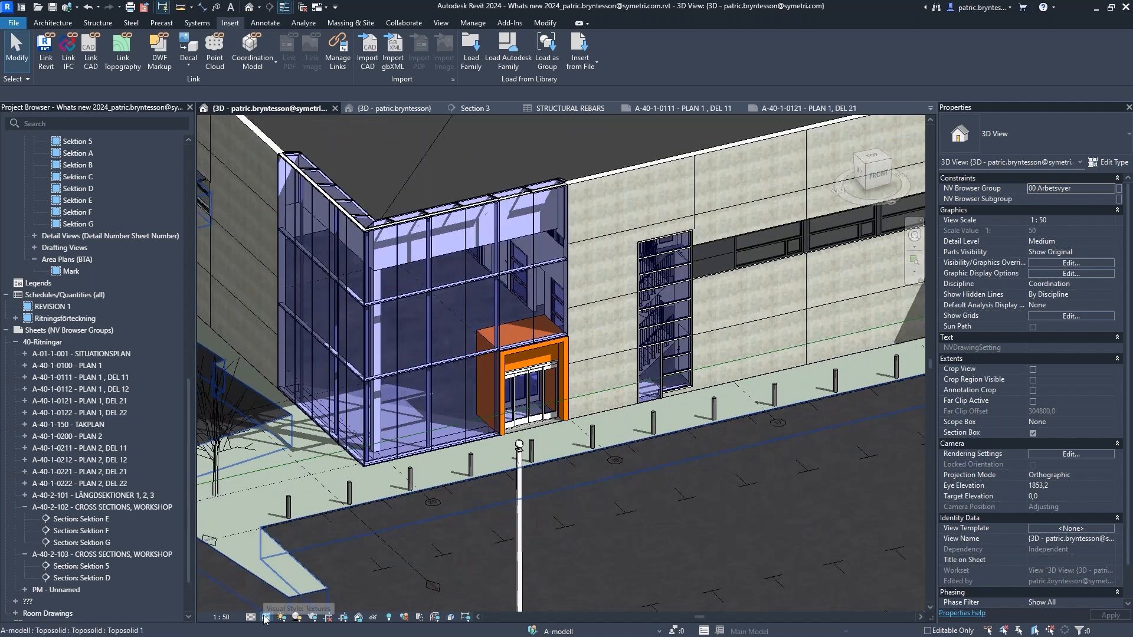
click(266, 617)
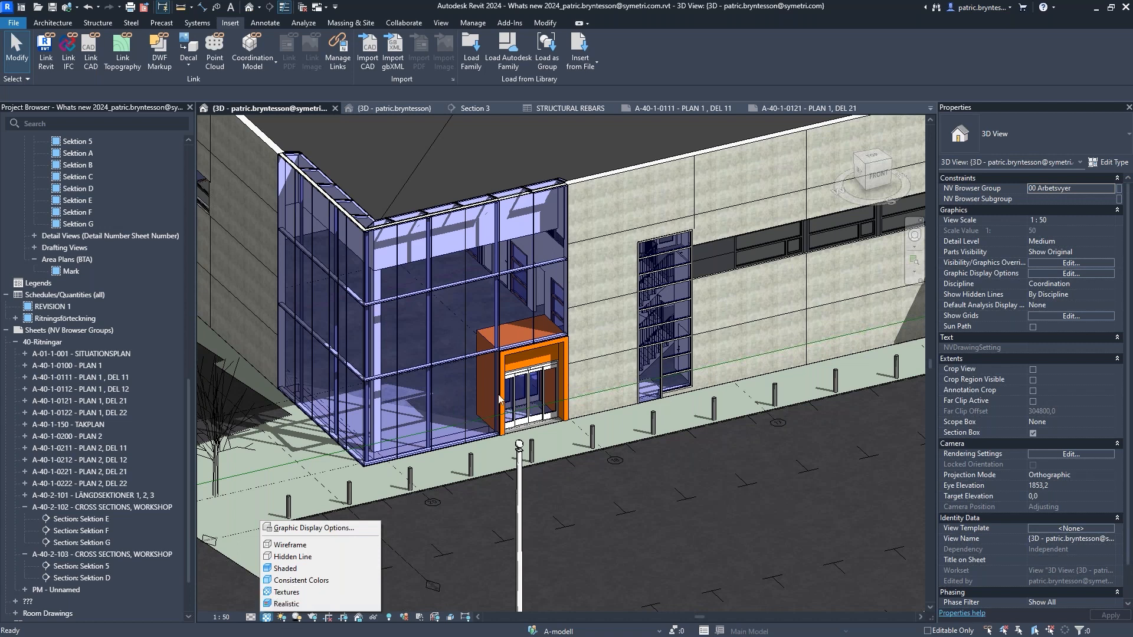
click(679, 522)
Set the 3D view's visual style to Hidden Line, with the shape-edited paving floor beside the building in view.
scroll(649, 495, down, 6)
middle_drag(626, 475, 506, 512)
scroll(504, 403, up, 8)
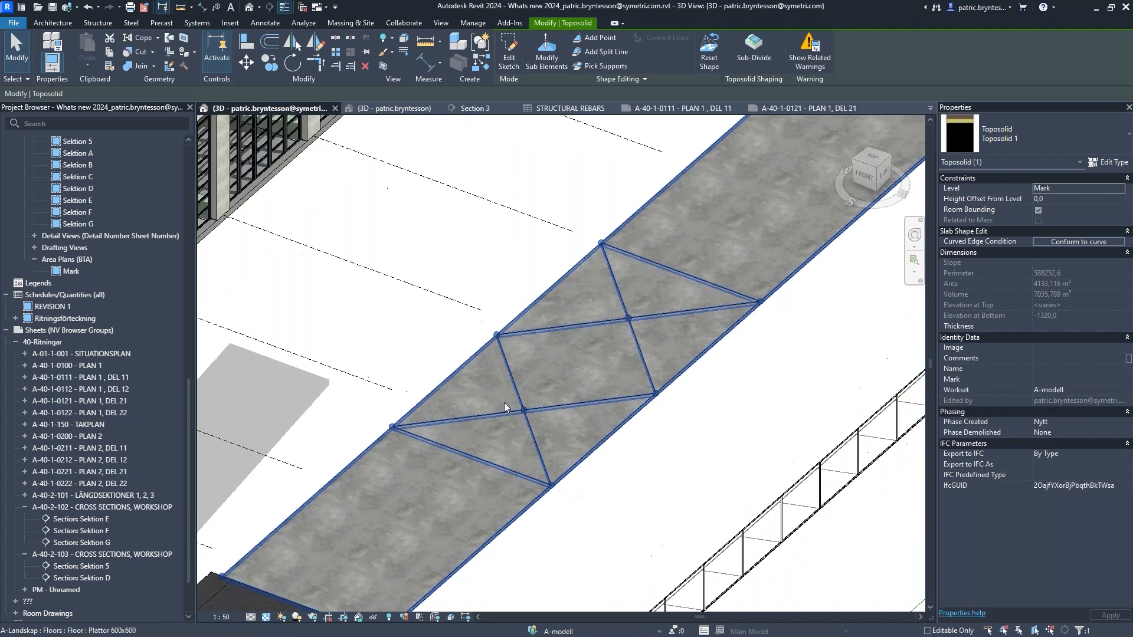
key(Escape)
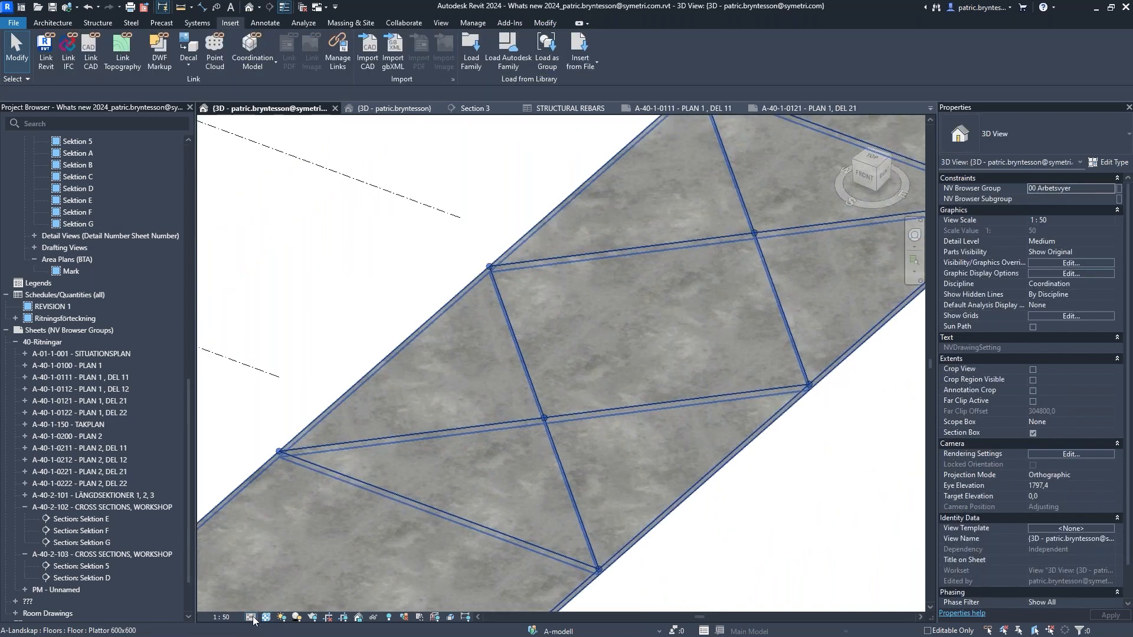
click(252, 617)
click(269, 592)
click(266, 617)
click(295, 557)
scroll(478, 441, down, 4)
mouse_move(495, 474)
shift+middle_down()
mouse_move(507, 472)
mouse_move(489, 483)
shift+middle_up()
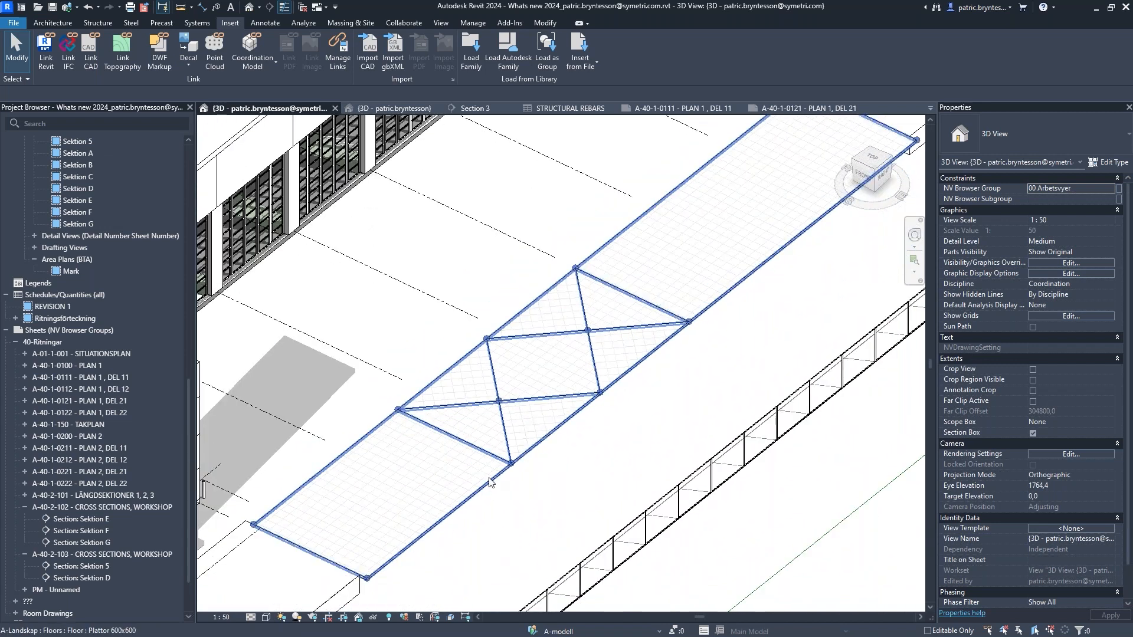
Select the Plattor 600x600 floor and inspect how its surface pattern runs across the shape-edited faces.
click(490, 482)
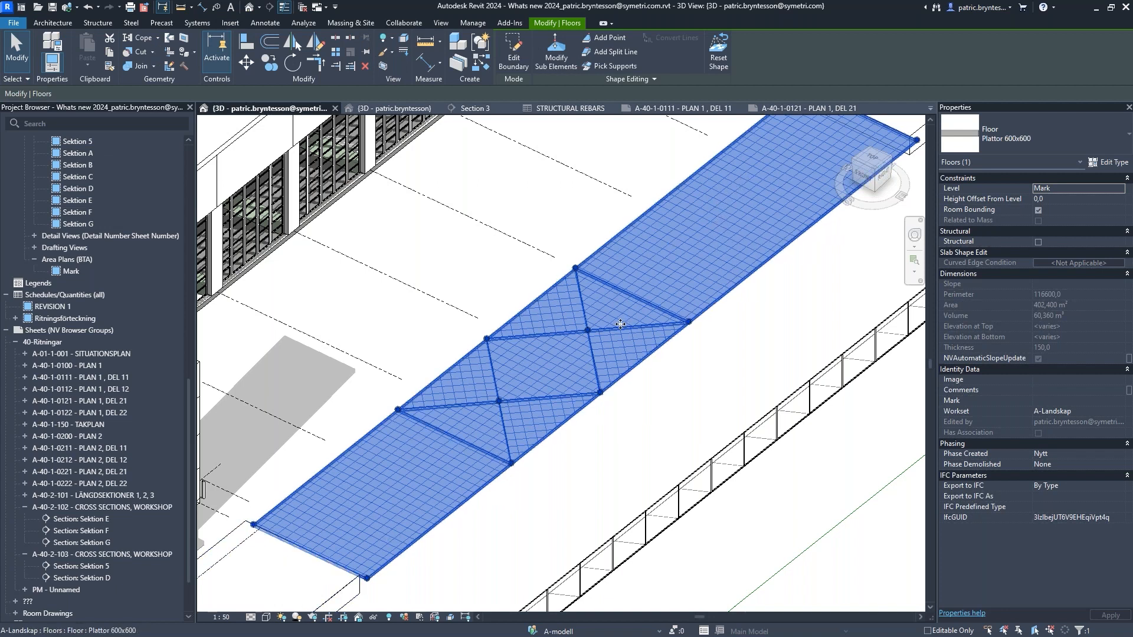
scroll(485, 383, up, 3)
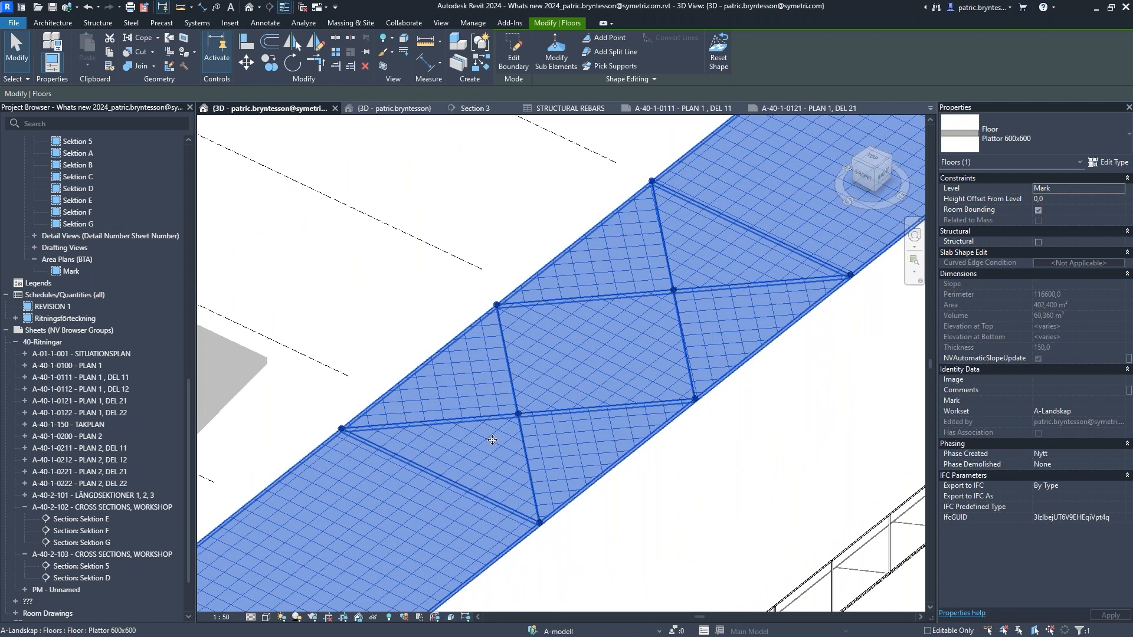
key(Escape)
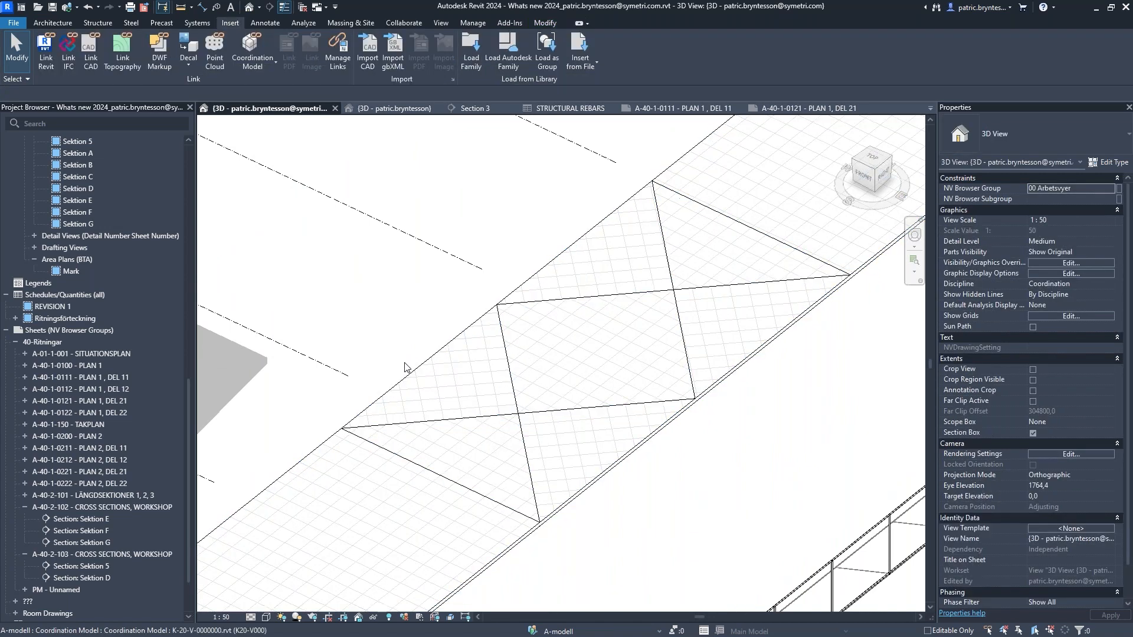
click(443, 351)
scroll(443, 351, up, 2)
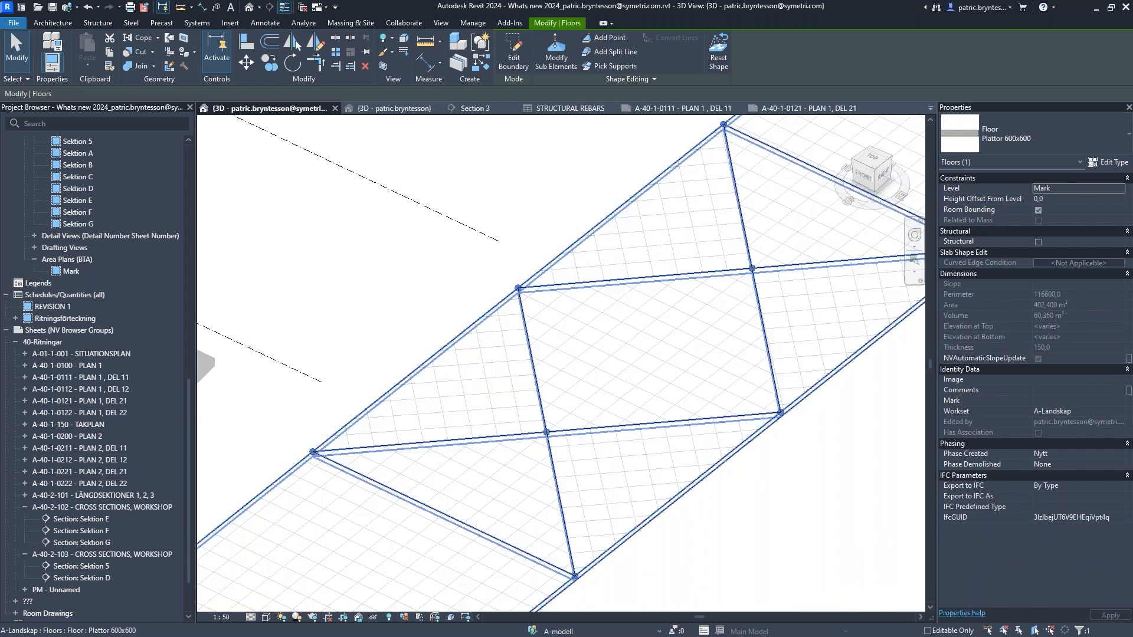
Align the surface pattern of only one triangular paving face to the floor's long edge, using the Selected Face pattern option.
key(Escape)
scroll(441, 369, up, 1)
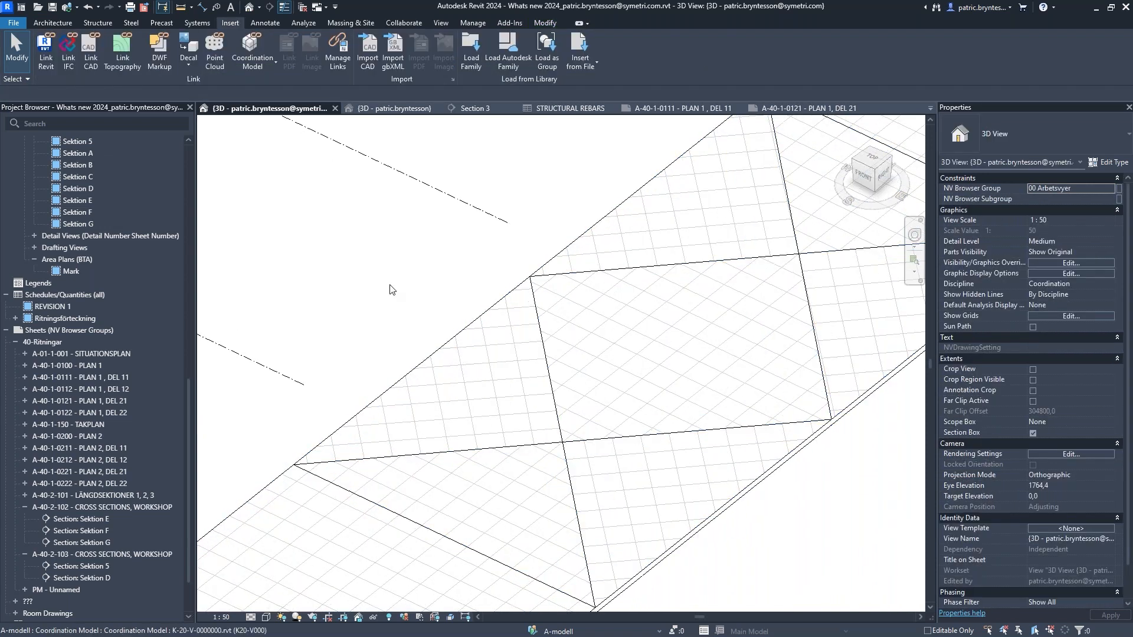
key(a)
key(l)
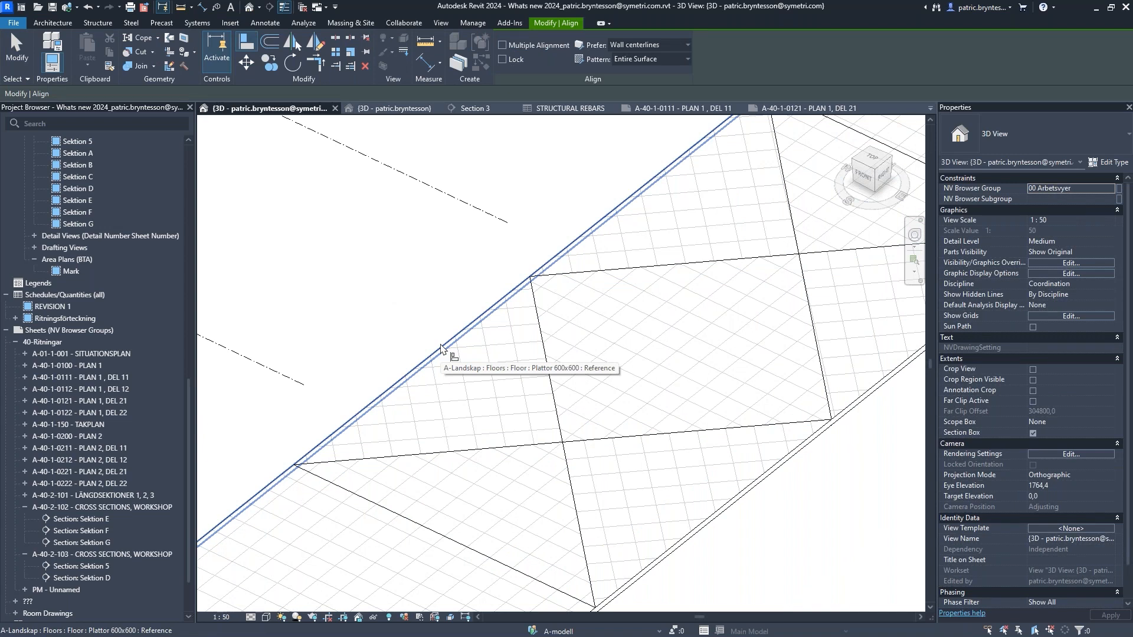
scroll(443, 312, down, 1)
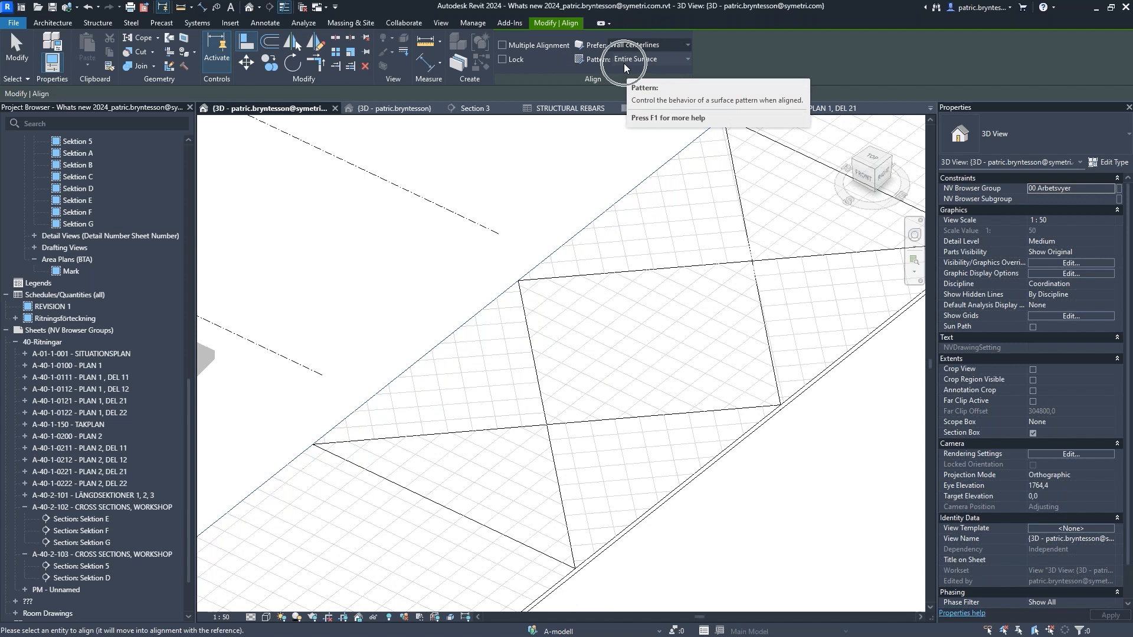
click(688, 60)
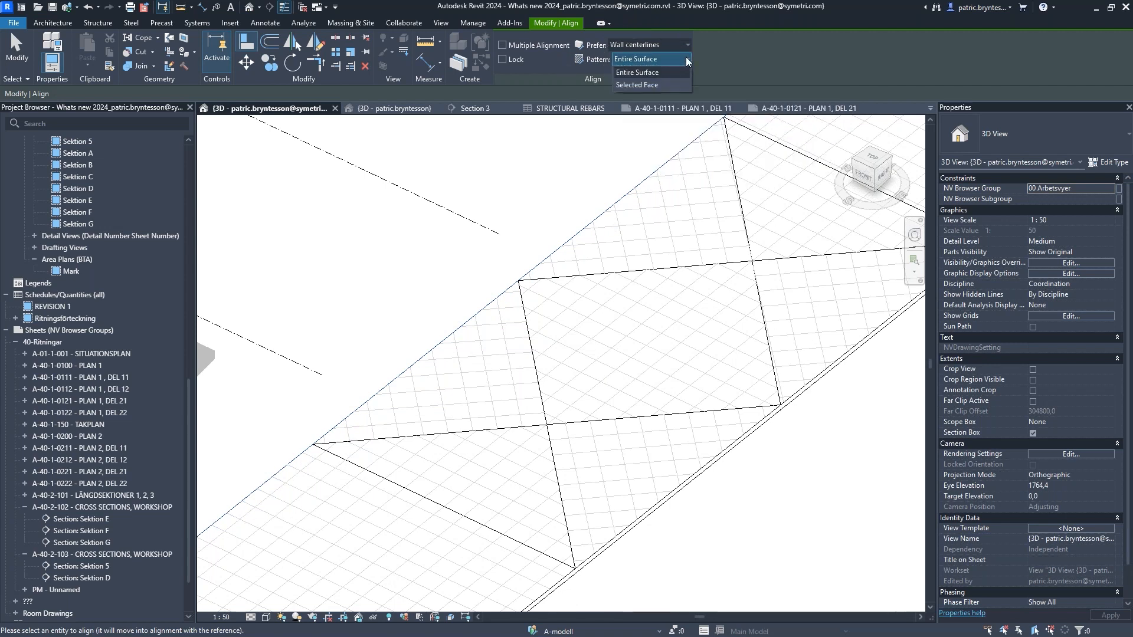
click(646, 86)
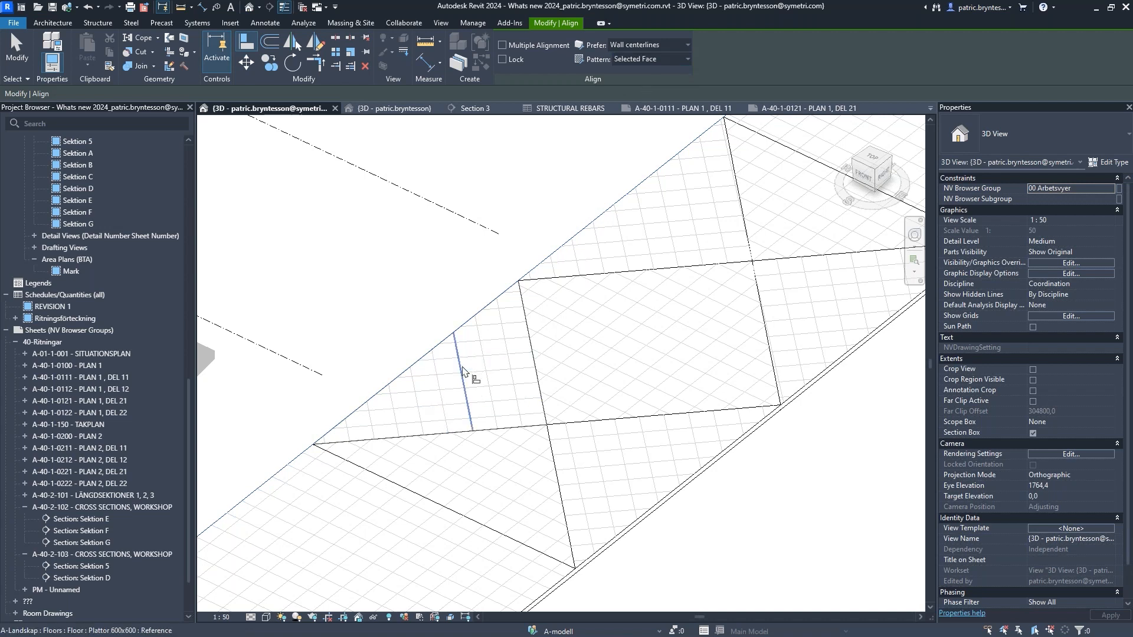
click(464, 372)
click(476, 397)
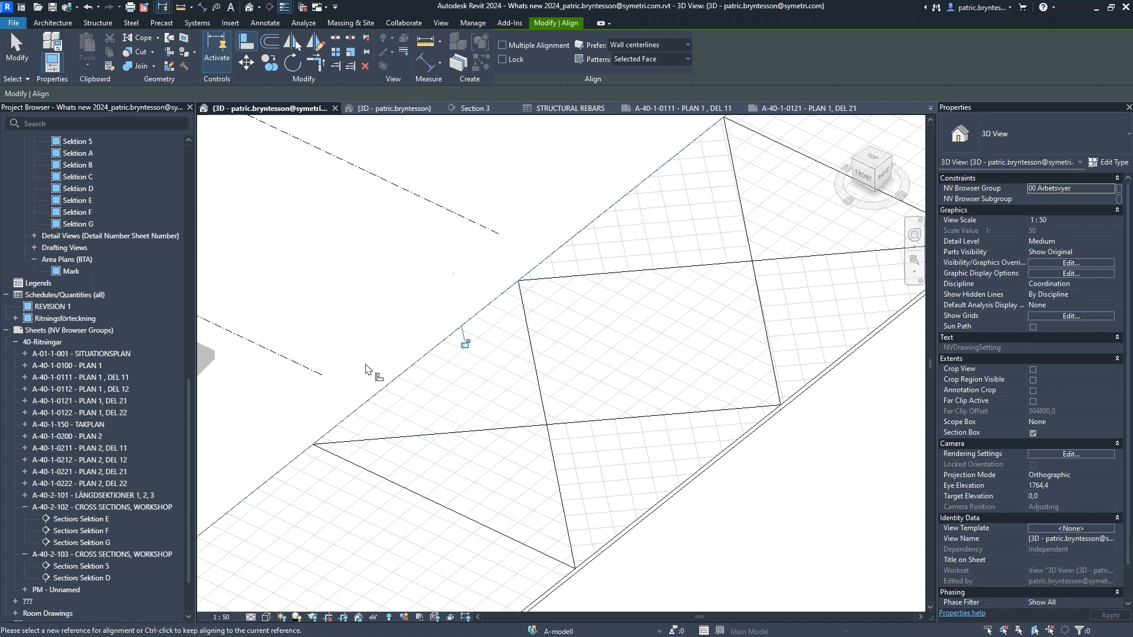
scroll(420, 407, down, 1)
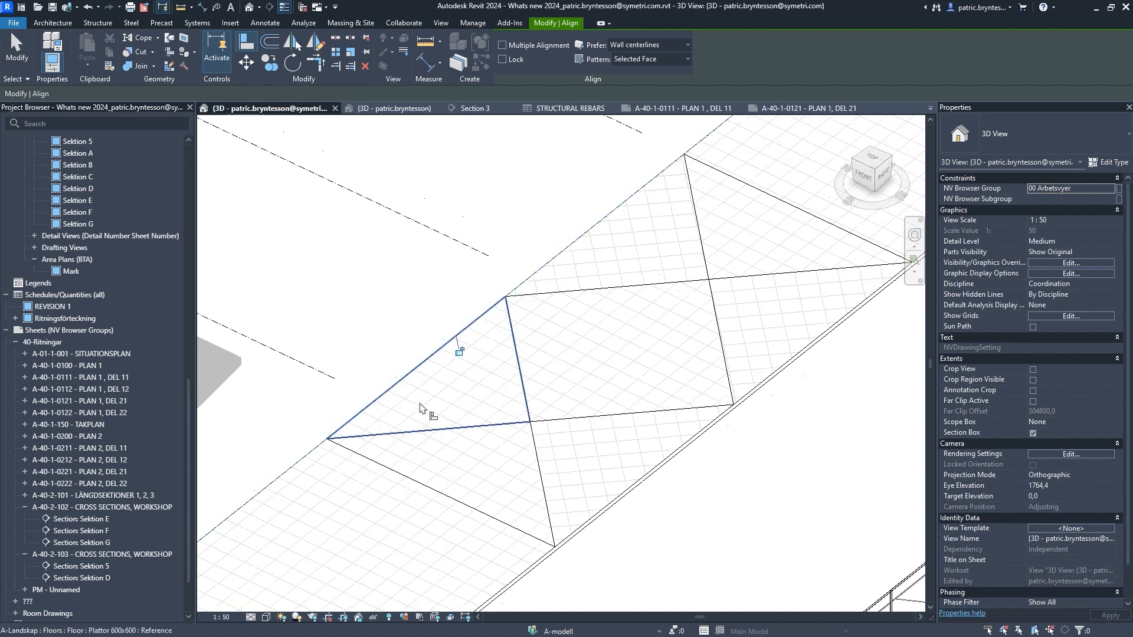
Align the surface pattern across the whole shape-edited floor to its long edge, using the Entire Surface pattern option.
click(649, 59)
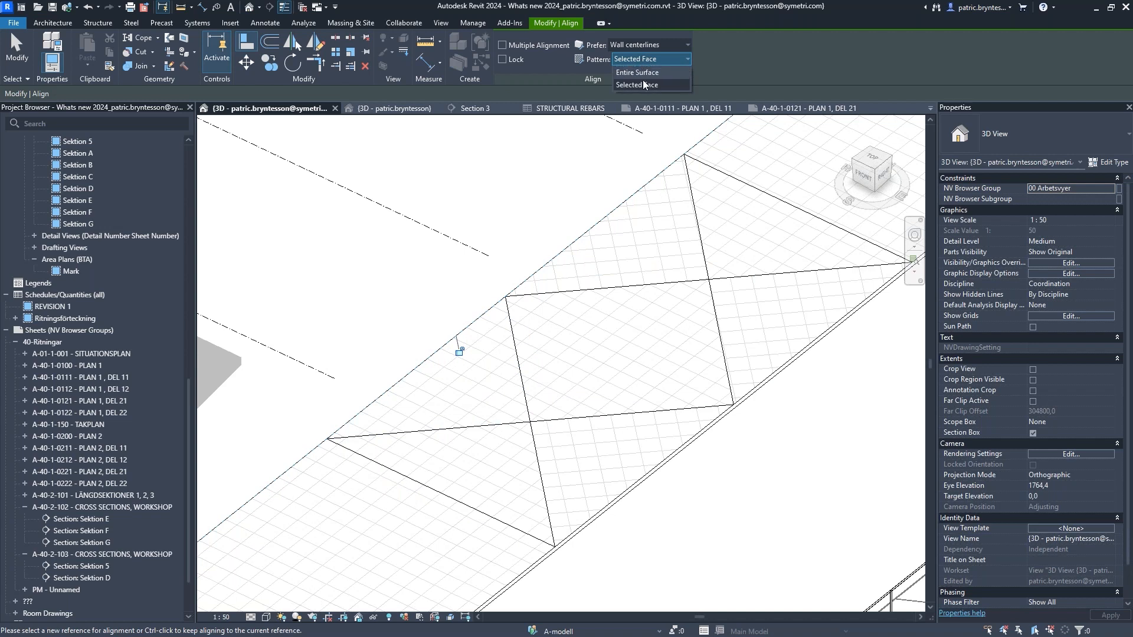
click(643, 72)
click(432, 361)
click(448, 365)
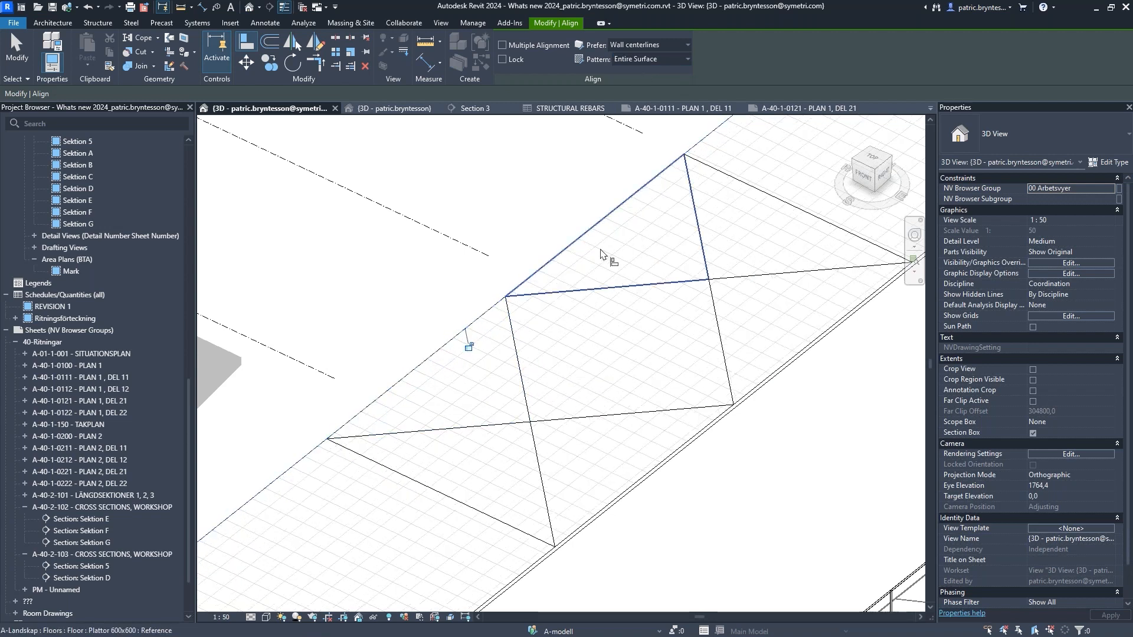
scroll(602, 252, down, 2)
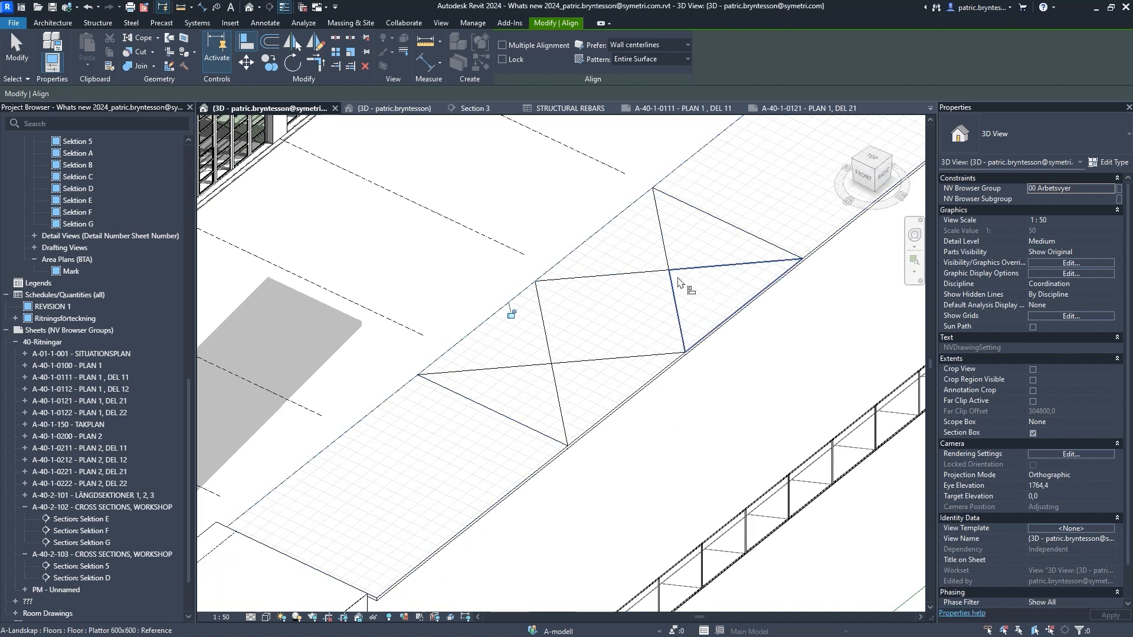
key(Escape)
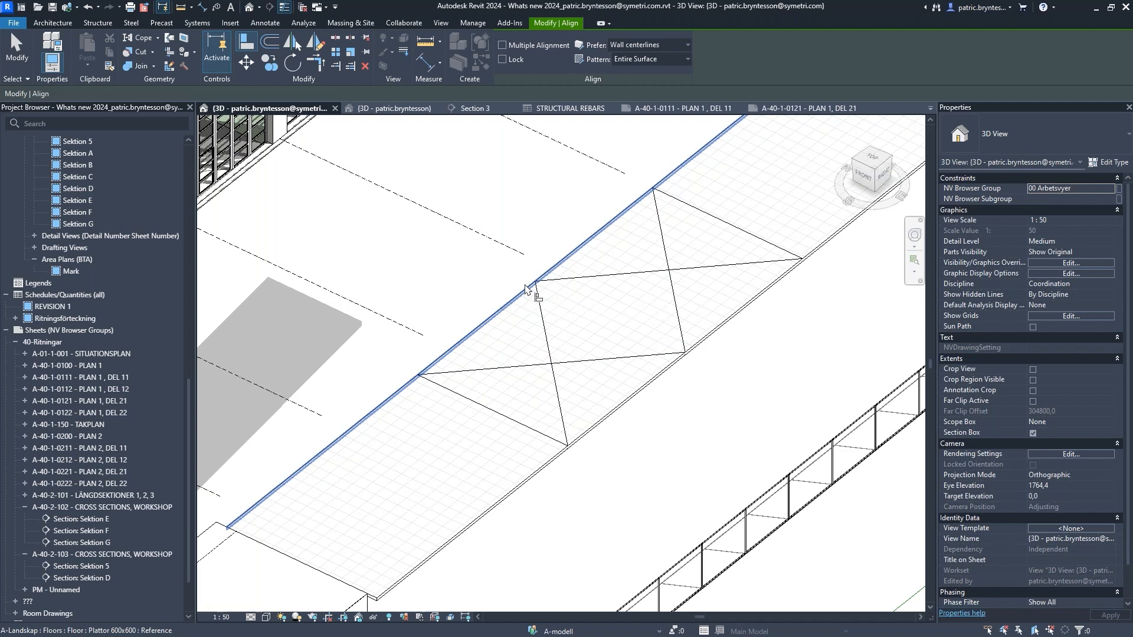
key(Escape)
scroll(590, 405, down, 1)
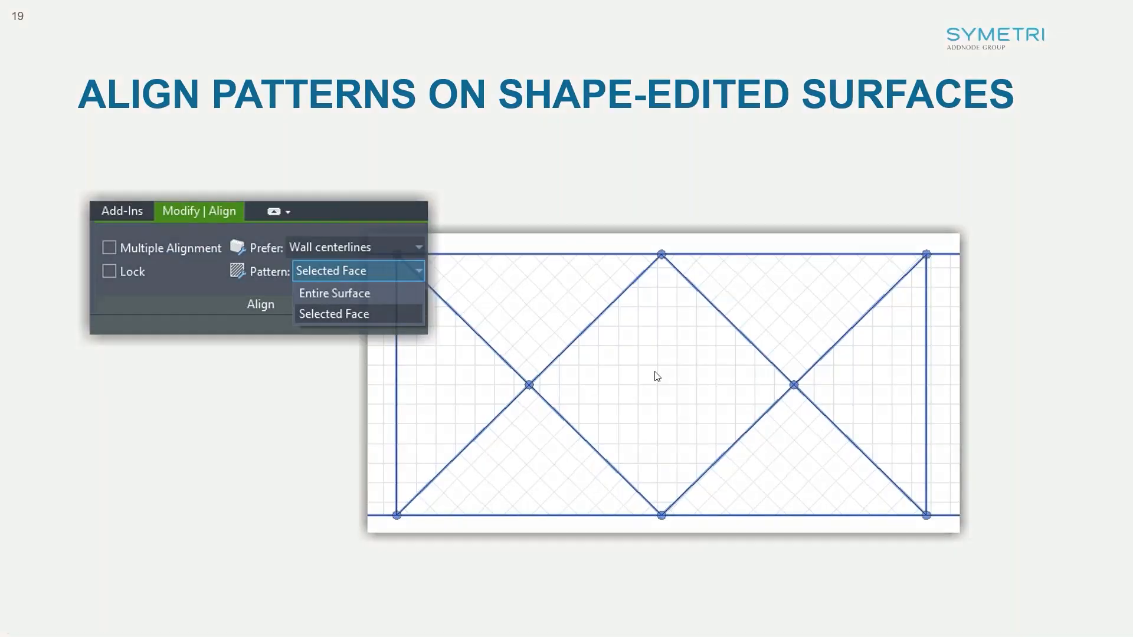
click(655, 371)
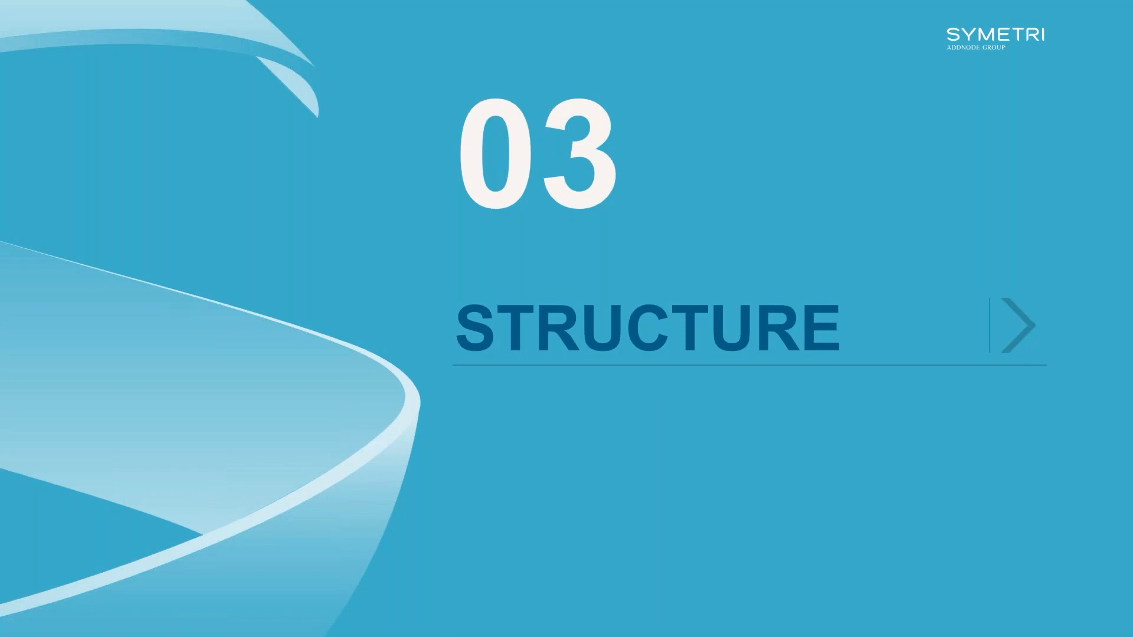
key(Right)
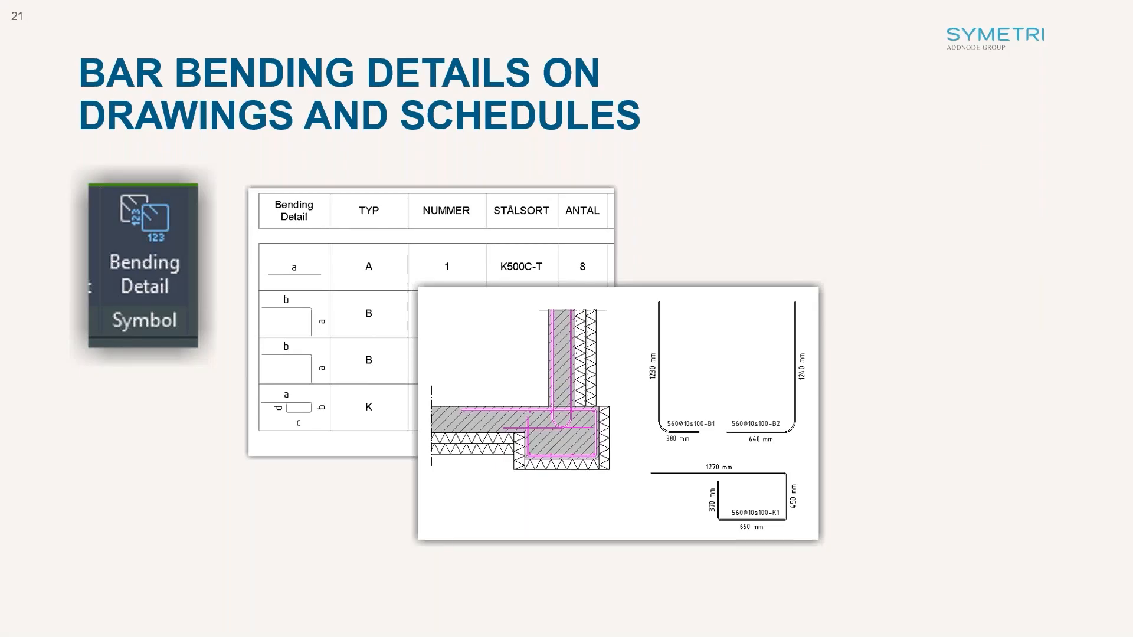
key(Right)
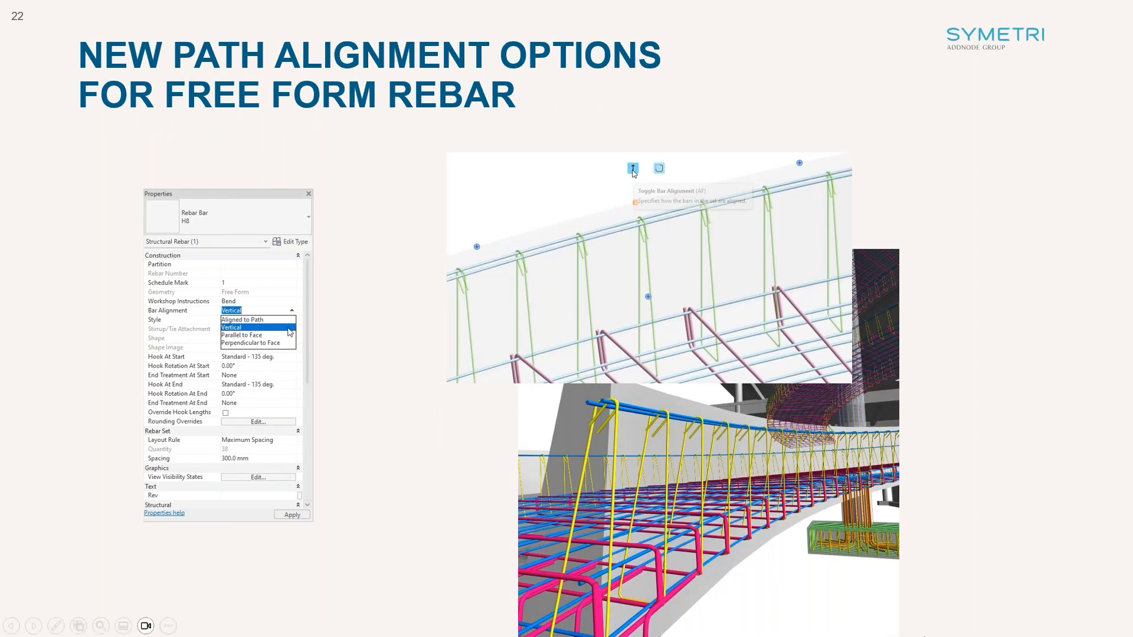
Switch to Revit and show the wall footing reinforcement in the Section 3 view.
key(alt+Tab)
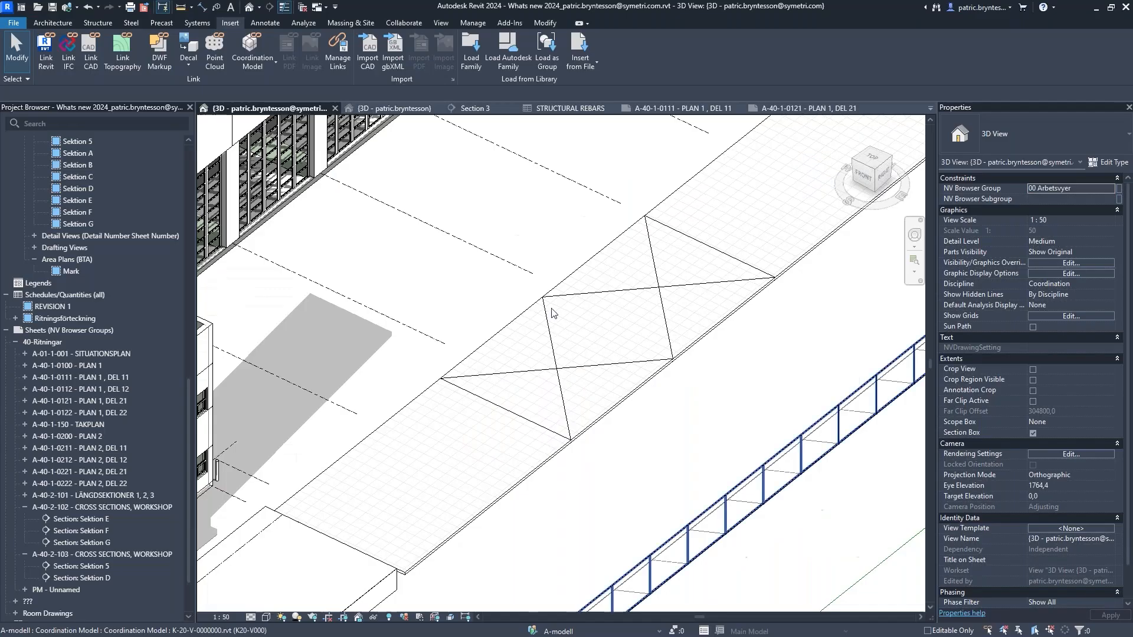
click(473, 109)
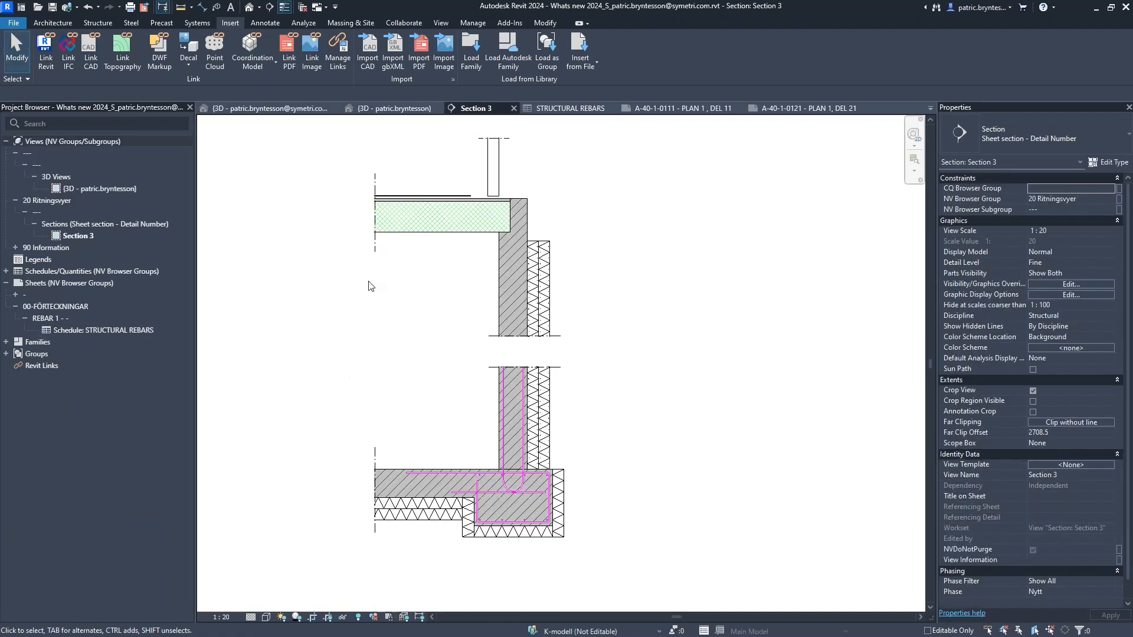
scroll(499, 551, up, 4)
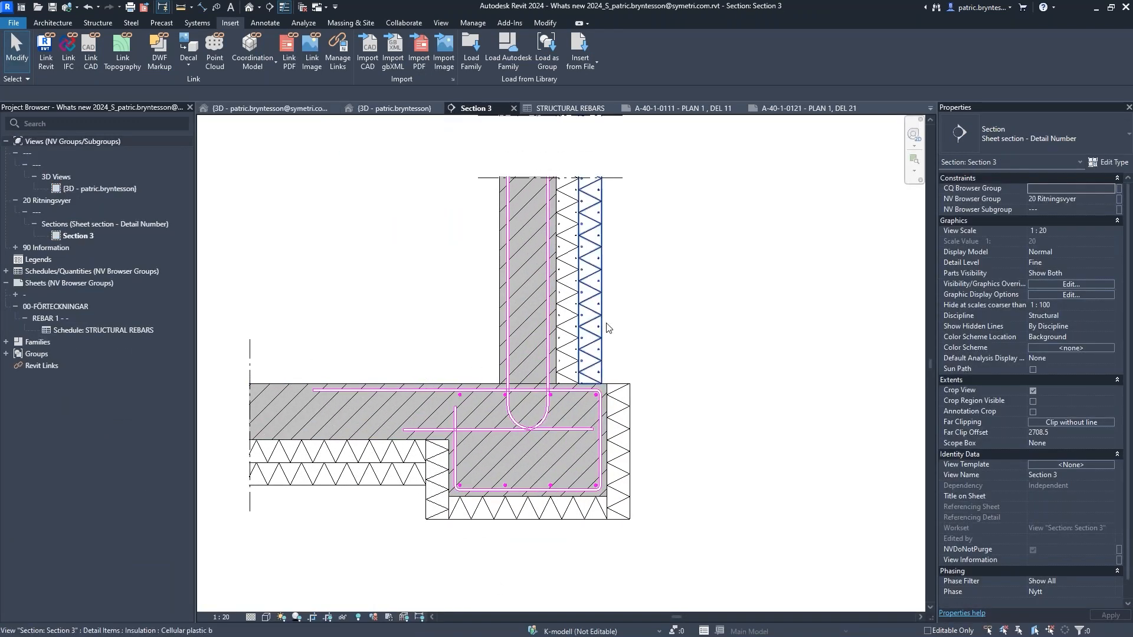
Select the L-shaped bars joining the wall and footing one at a time and examine their shape and dimensions.
click(557, 435)
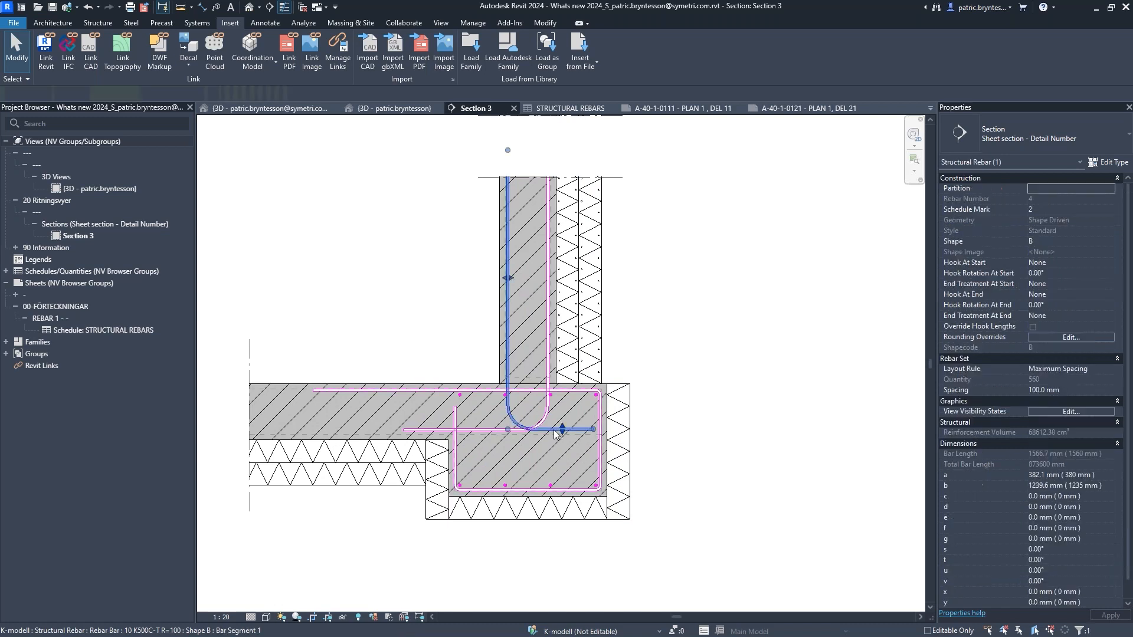
click(478, 434)
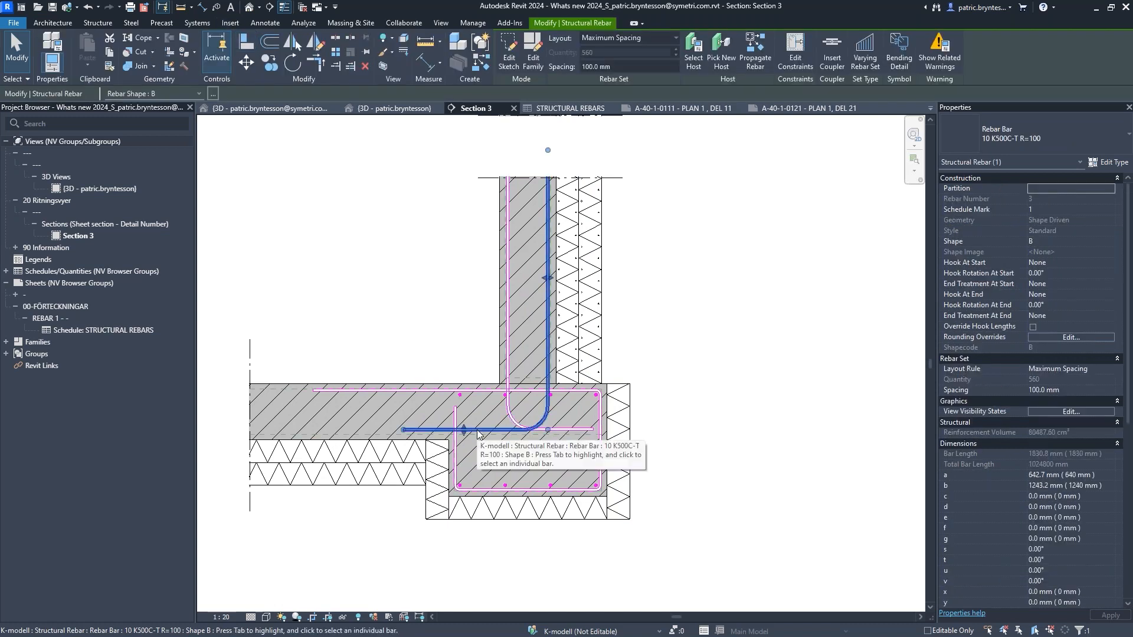
click(508, 364)
scroll(524, 419, up, 3)
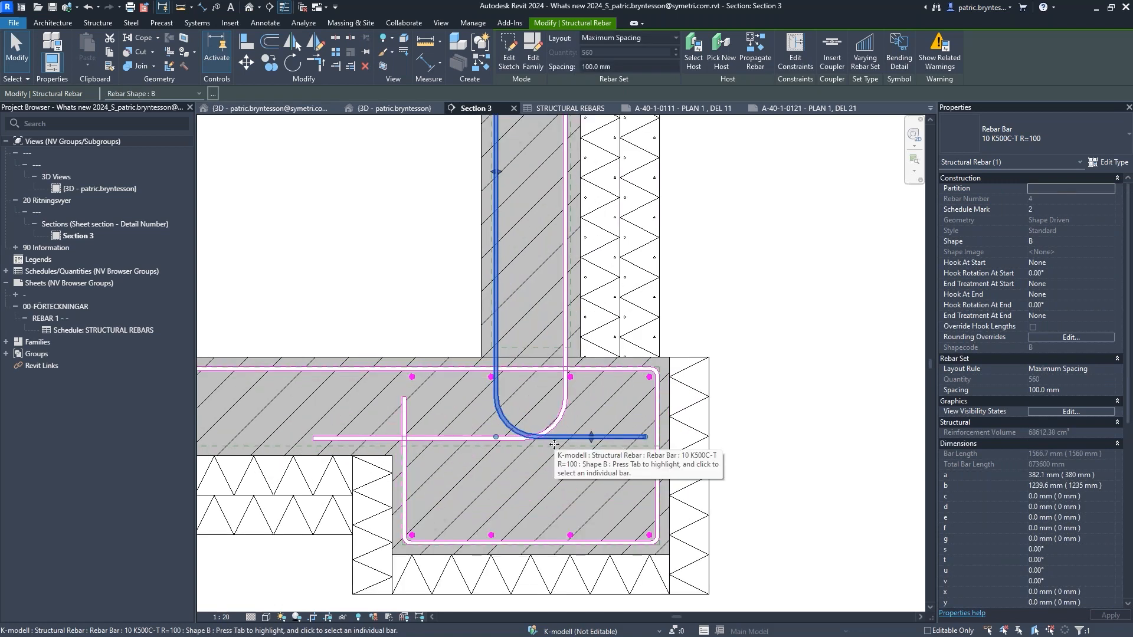
drag(536, 437, 534, 456)
key(Escape)
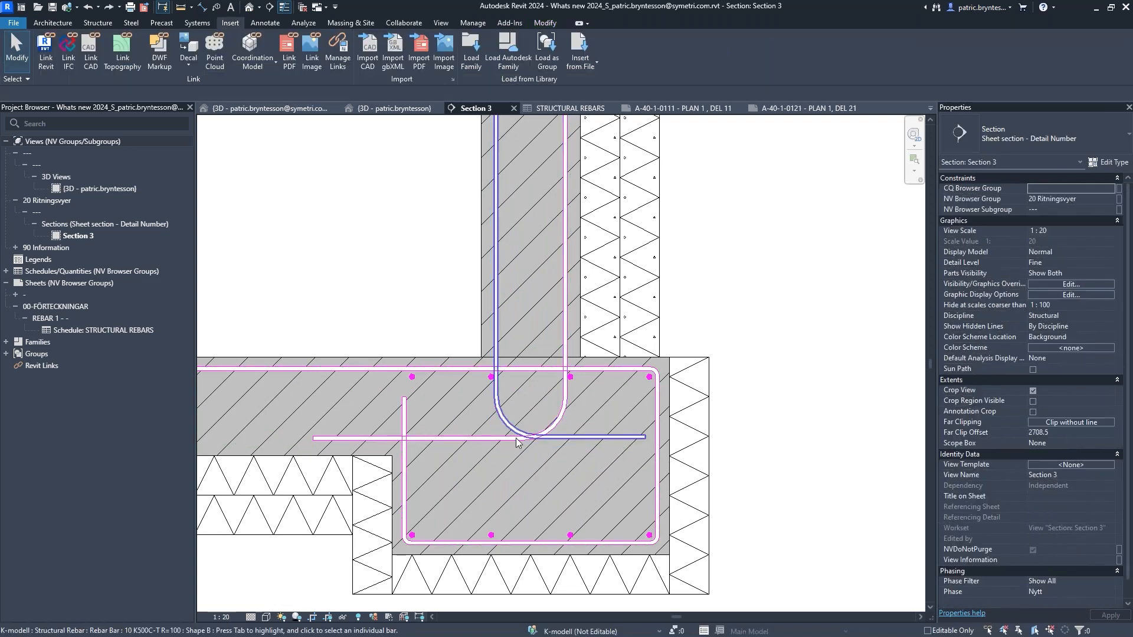
Select the two L-shaped bars and the footing stirrup, and place their bending details in the empty area beside the section.
scroll(503, 444, down, 3)
click(542, 426)
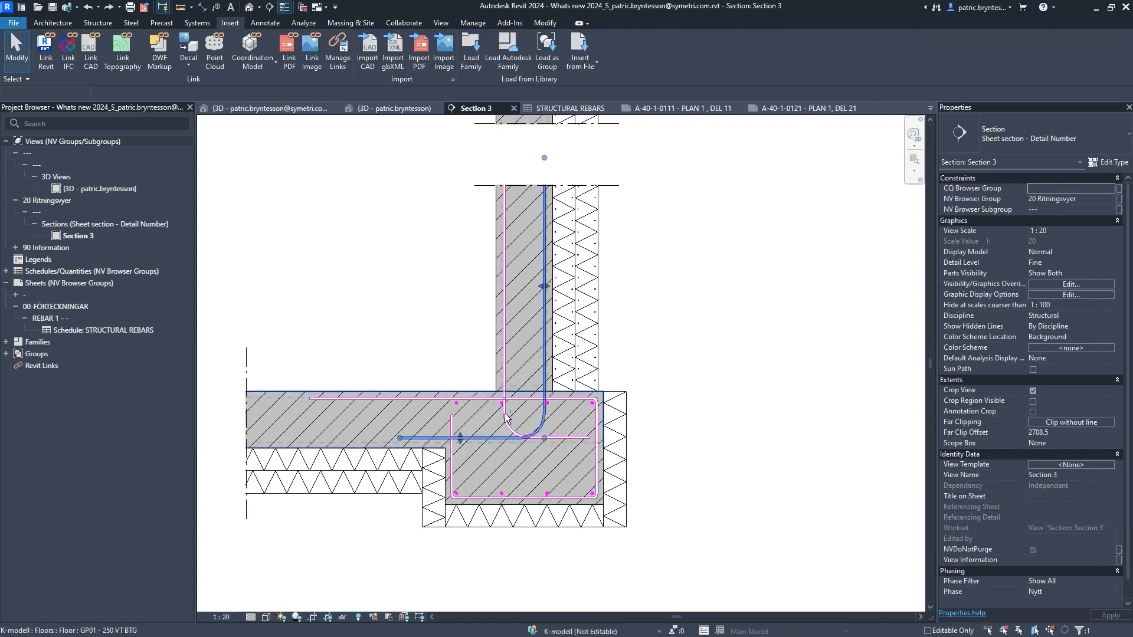
ctrl+click(541, 426)
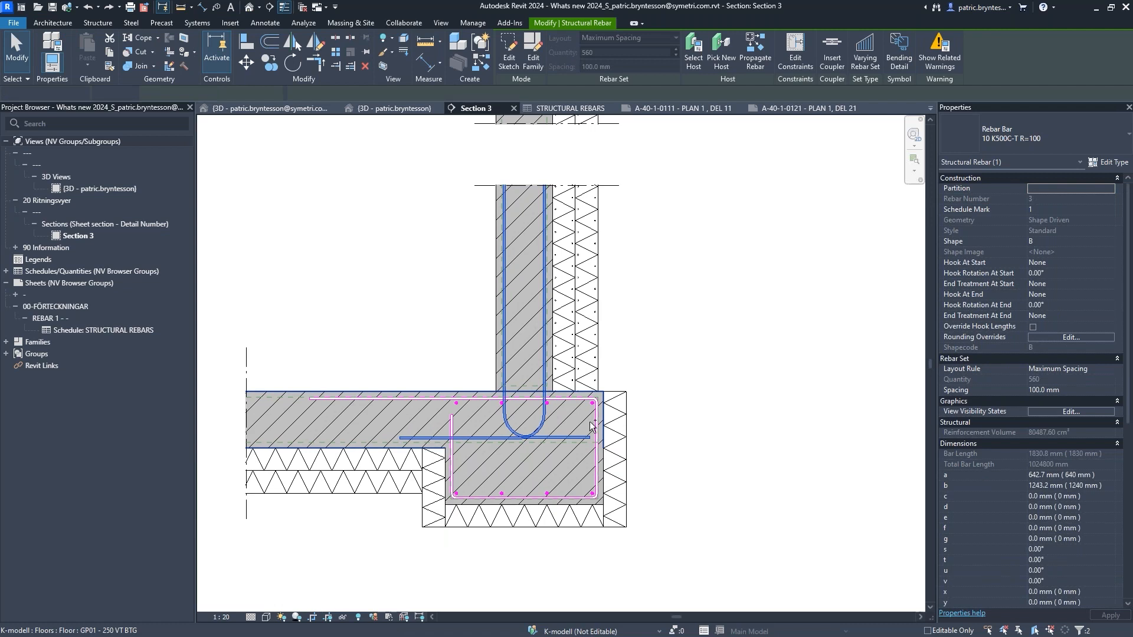
ctrl+click(596, 480)
scroll(509, 395, down, 2)
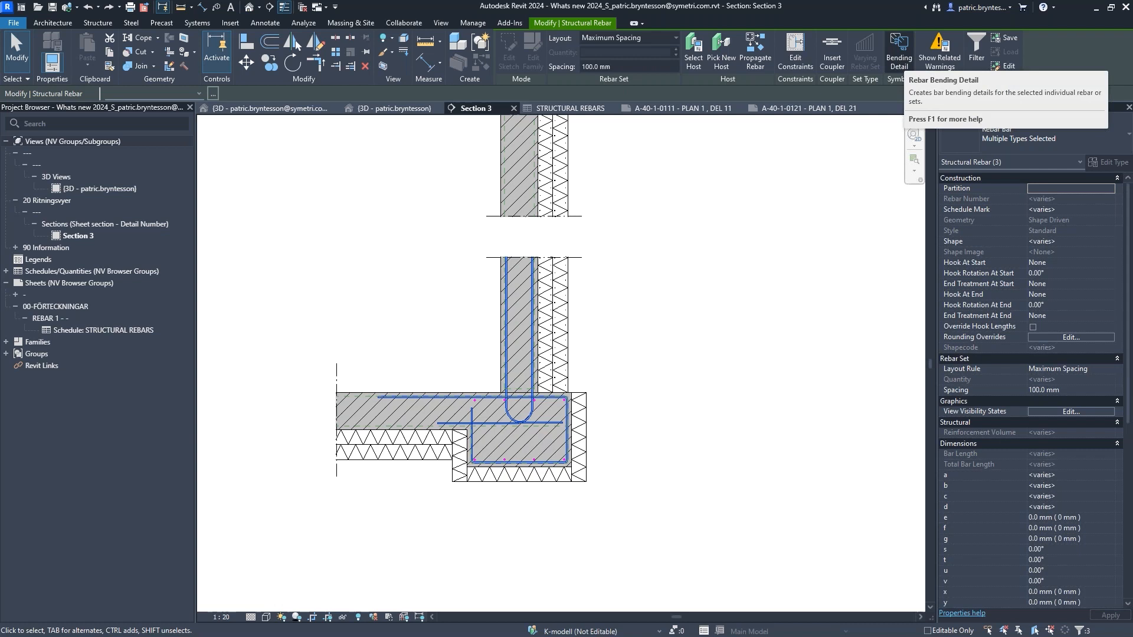
click(899, 59)
scroll(717, 366, down, 2)
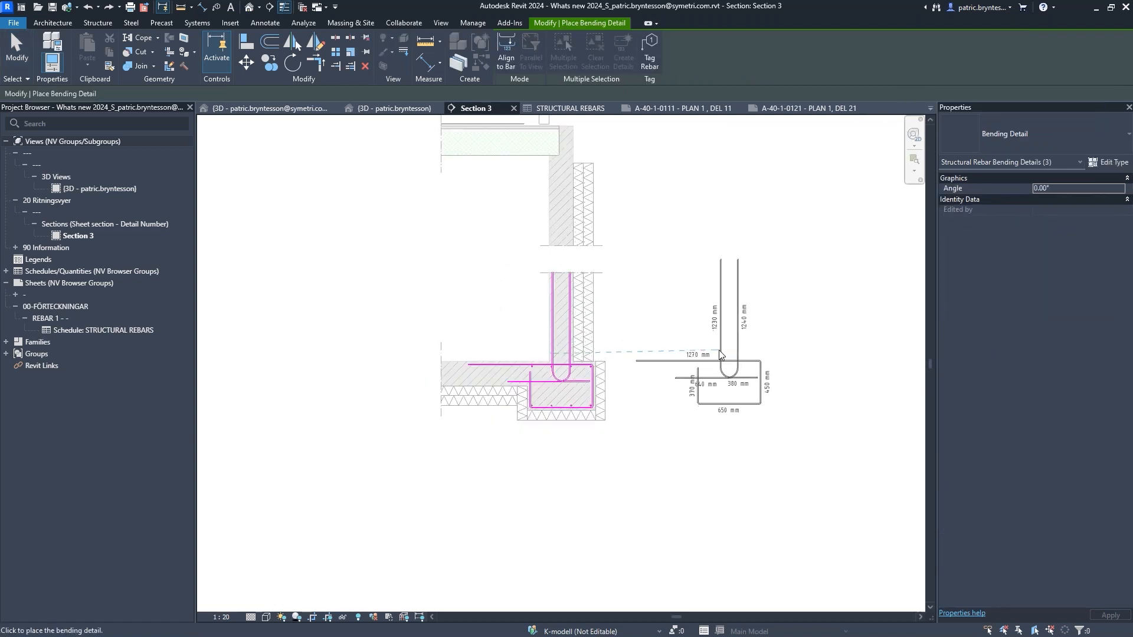
click(721, 387)
key(Escape)
key(Escape)
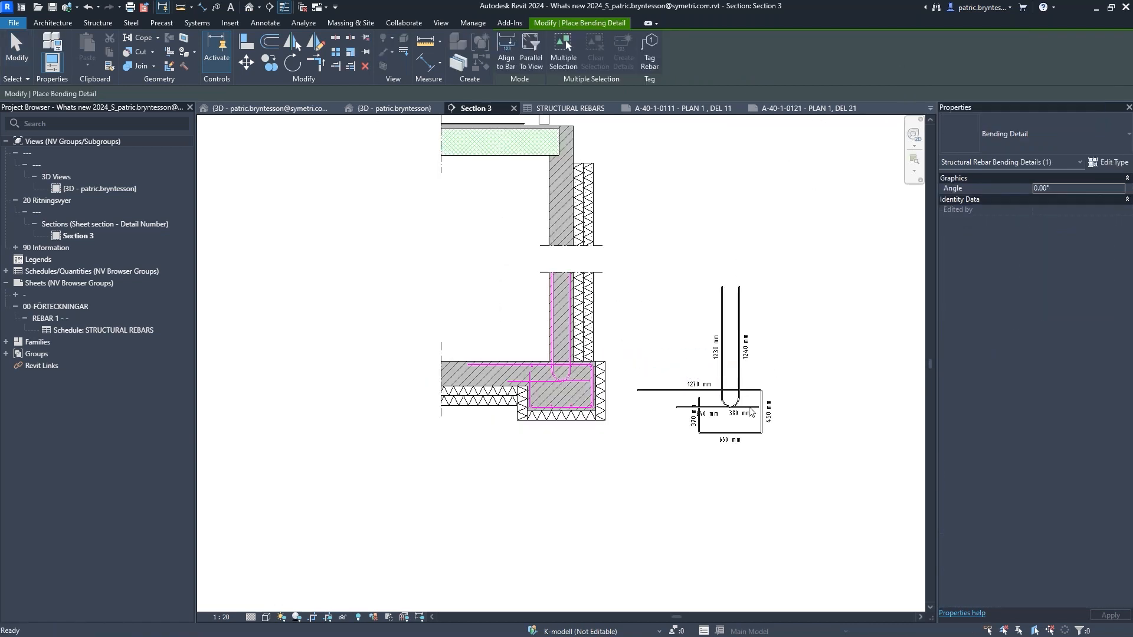
Spread the three overlapping bending details apart beside the section, and delete all of them.
click(741, 377)
drag(741, 378, 694, 317)
click(722, 338)
click(698, 411)
drag(699, 412, 708, 432)
click(848, 435)
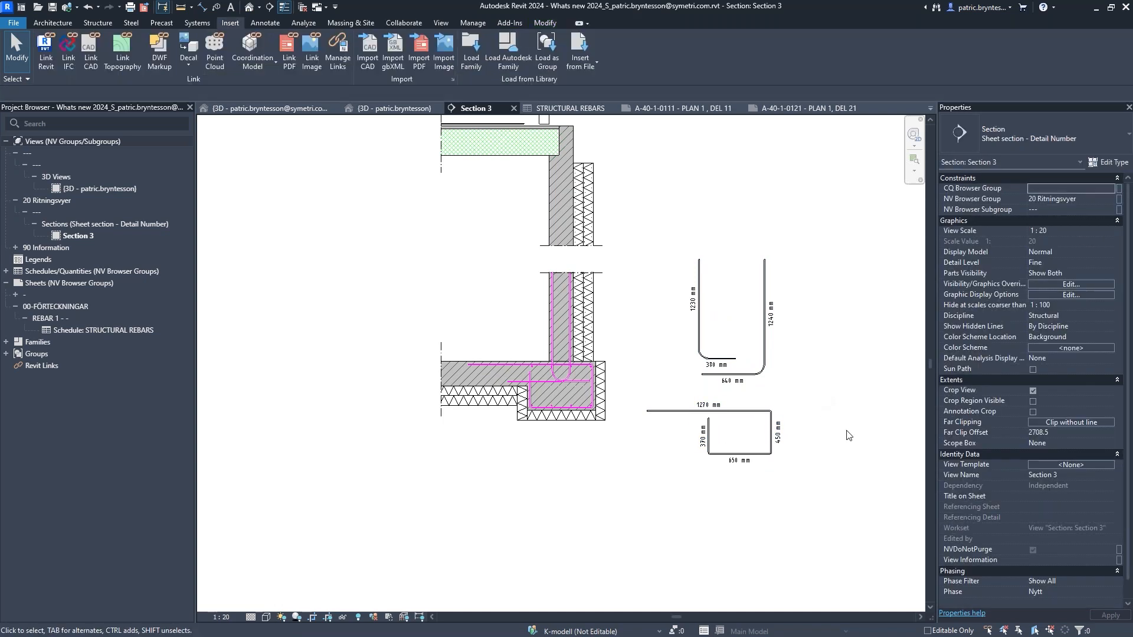
drag(778, 392, 699, 471)
key(Delete)
Place bending details for the two L-shaped bars and the stirrup beside the section again, with Tag Rebar enabled.
scroll(586, 376, up, 3)
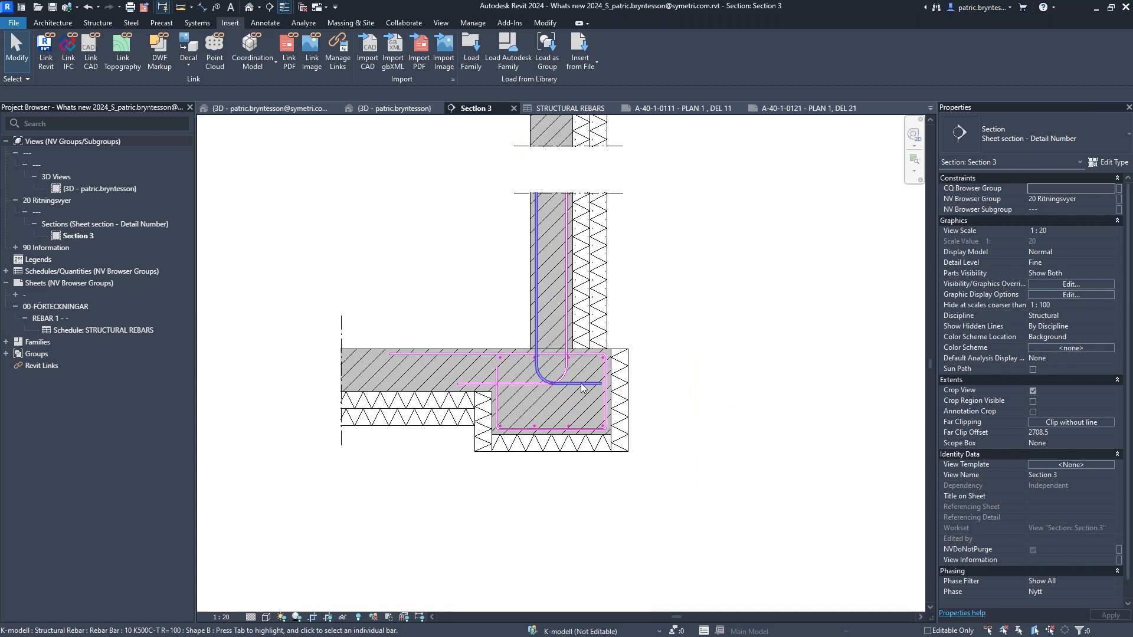
click(525, 384)
ctrl+click(604, 375)
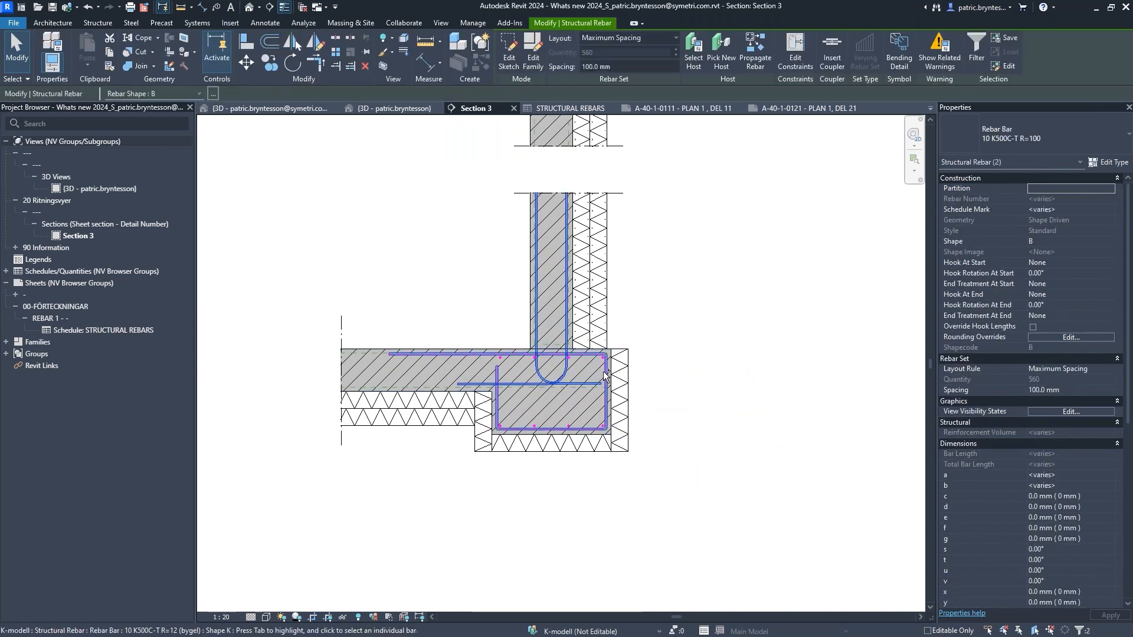
ctrl+click(614, 377)
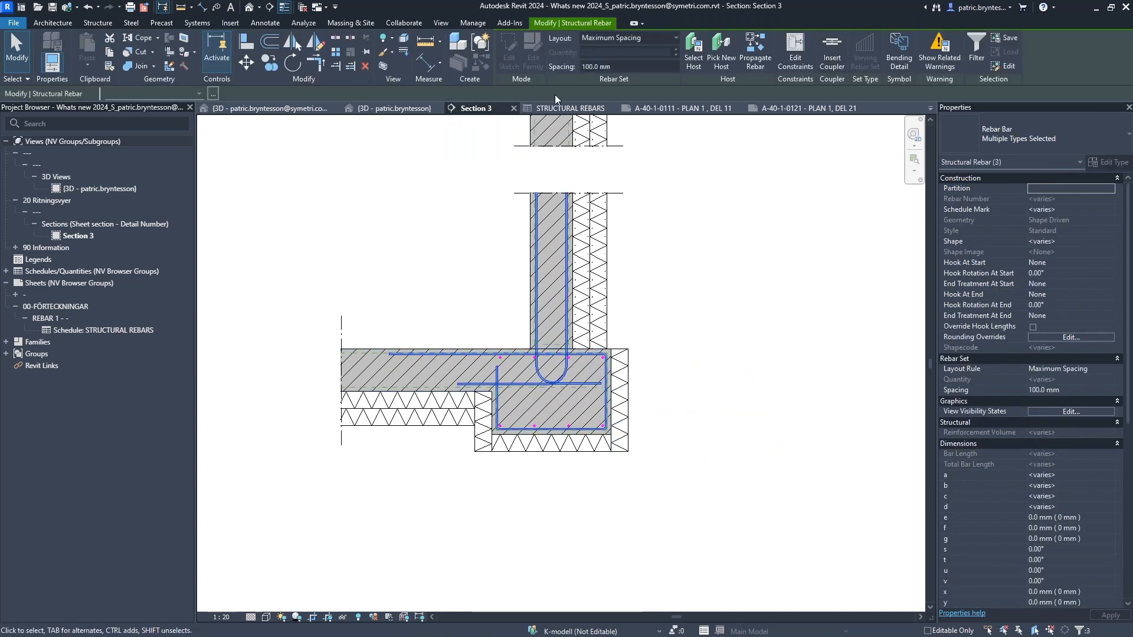
click(897, 51)
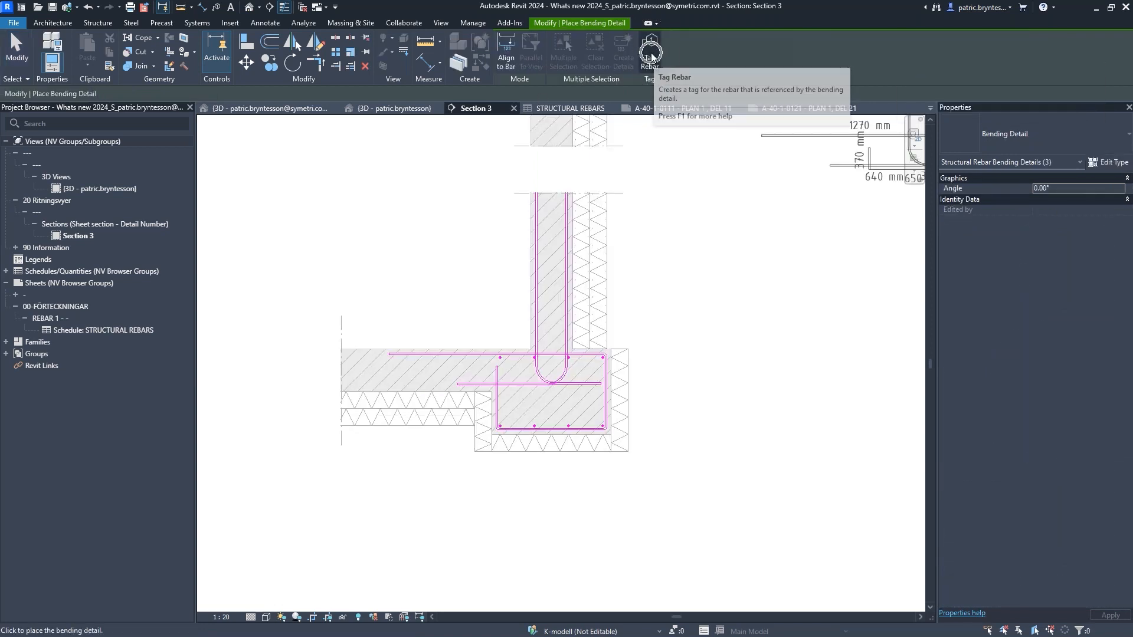
scroll(714, 338, down, 1)
click(791, 364)
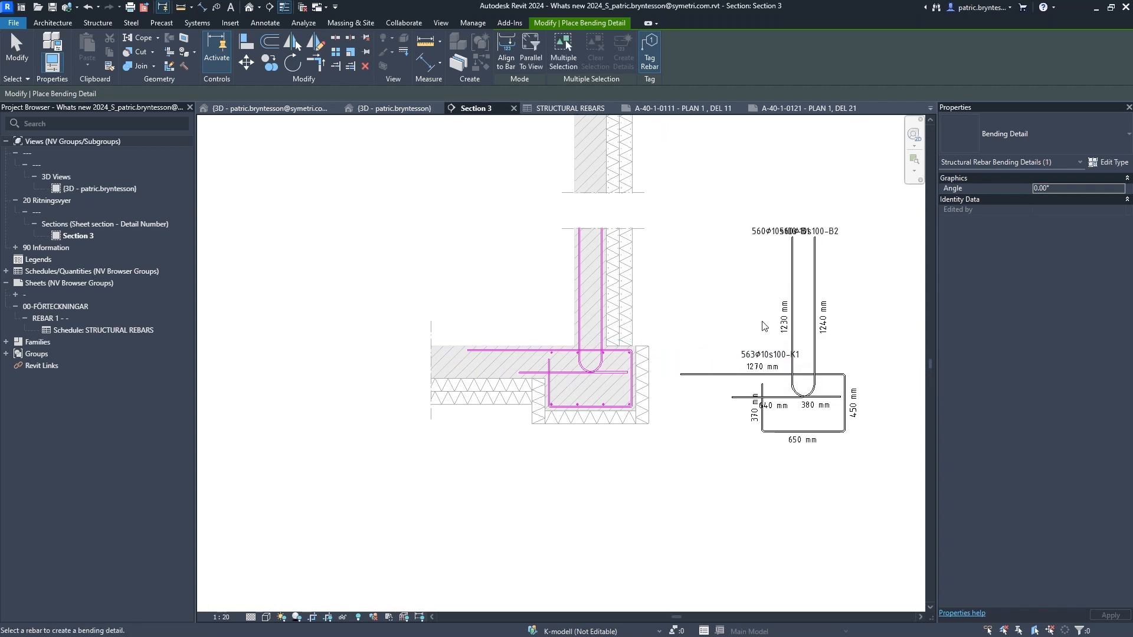
scroll(777, 332, down, 1)
key(Escape)
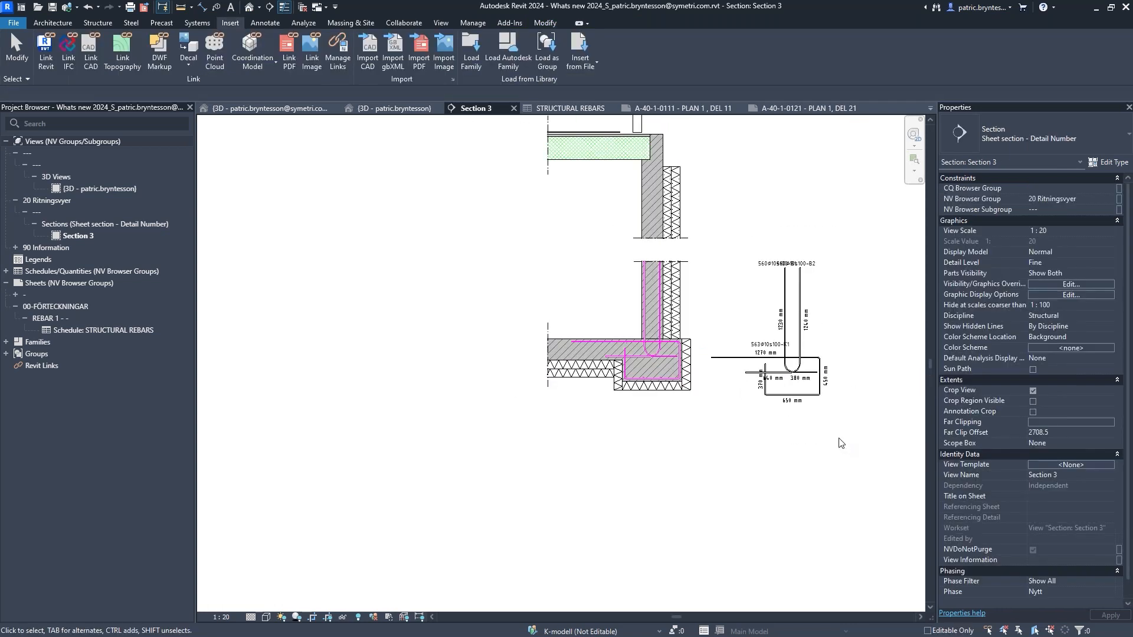
Move the stirrup's bending detail below the L-shaped ones with tag K1 inside it, and separate the B1 bar's detail and tag.
scroll(818, 397, up, 1)
drag(811, 397, 808, 460)
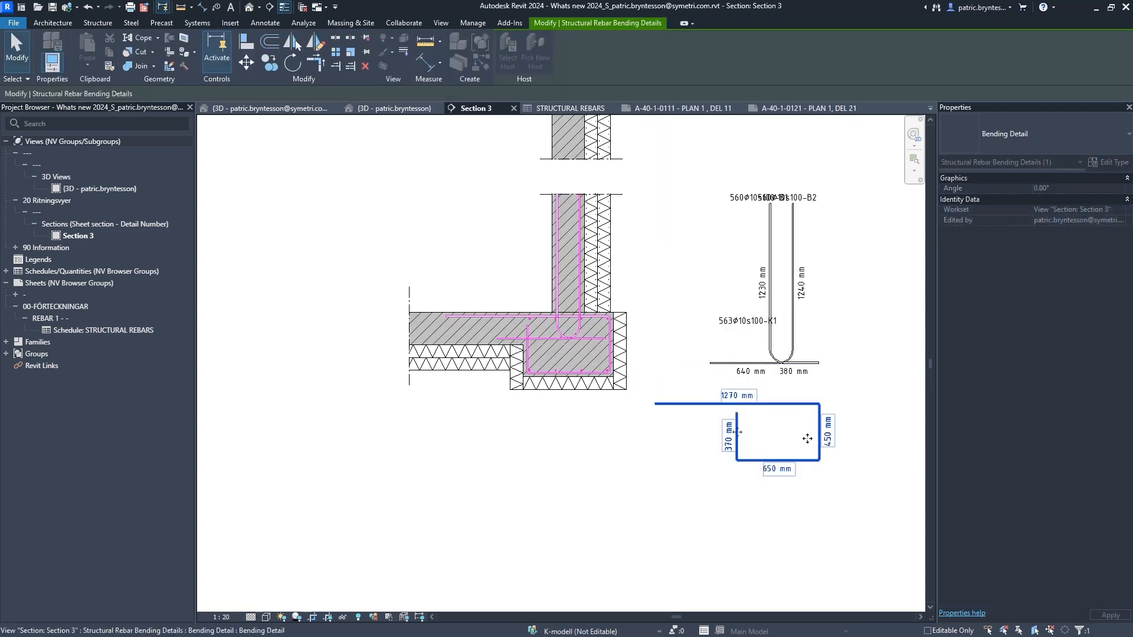
drag(729, 323, 781, 460)
drag(768, 236, 730, 306)
Move the B2 bar's bending detail away from the B1 detail, and place its tag just above its short leg.
click(792, 331)
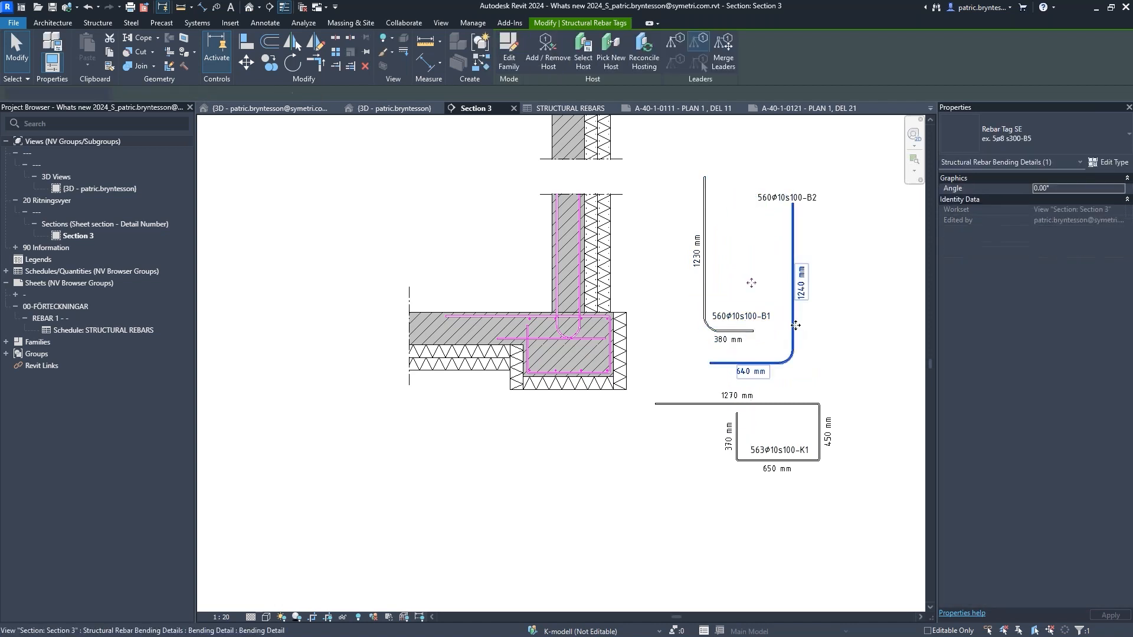
scroll(806, 334, down, 2)
drag(807, 335, 847, 337)
click(789, 230)
drag(789, 230, 792, 371)
click(850, 394)
click(805, 343)
scroll(804, 343, up, 2)
click(816, 385)
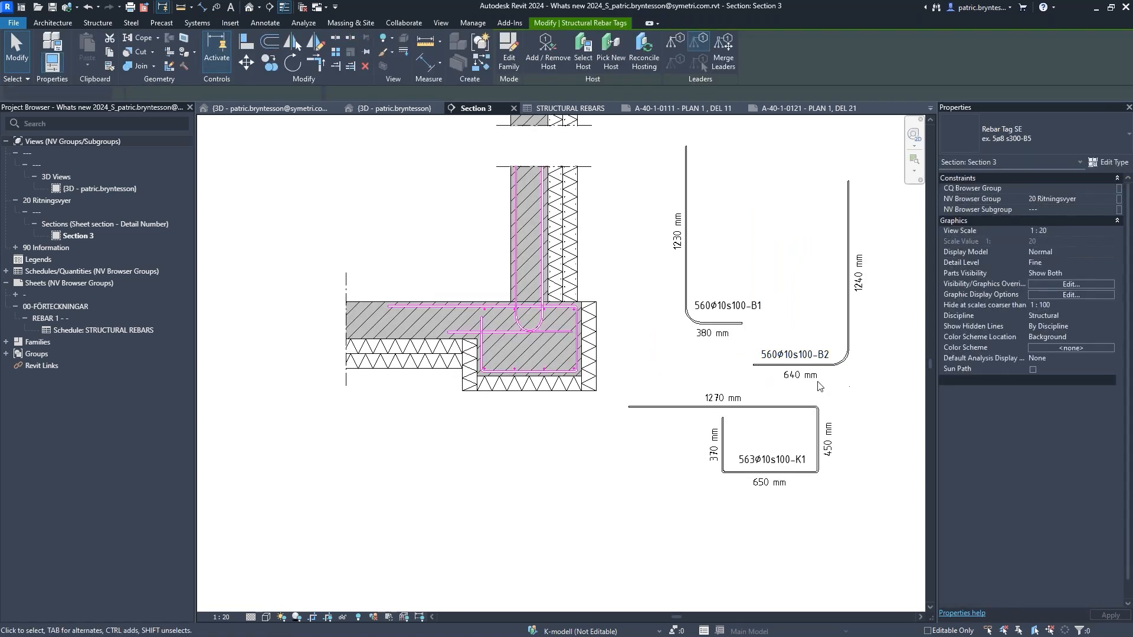
scroll(694, 337, down, 1)
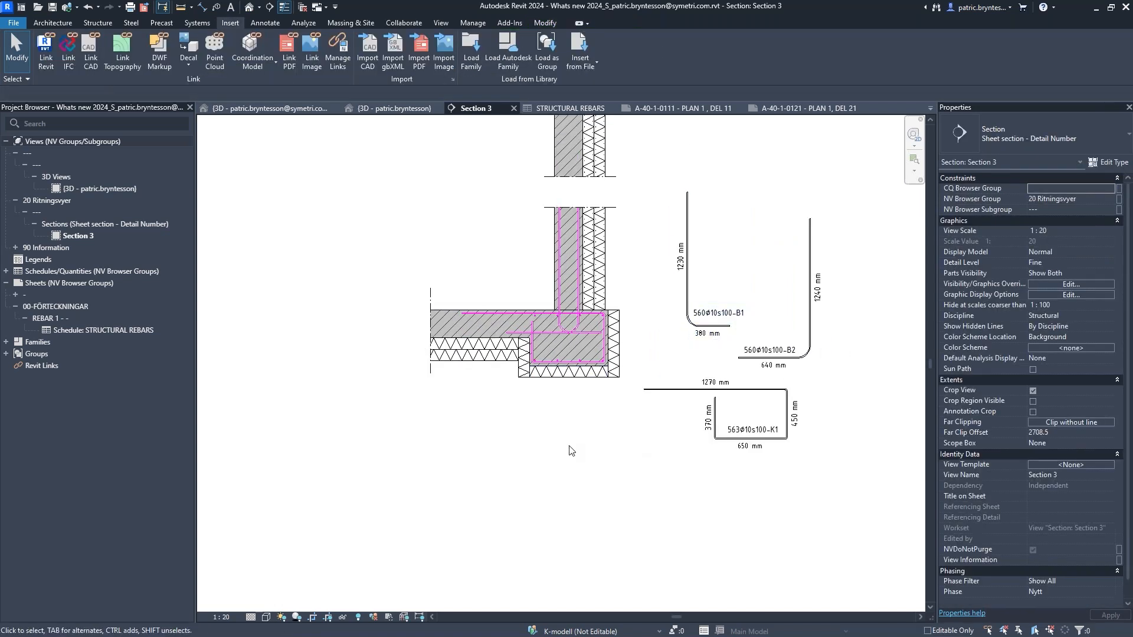
scroll(555, 452, down, 1)
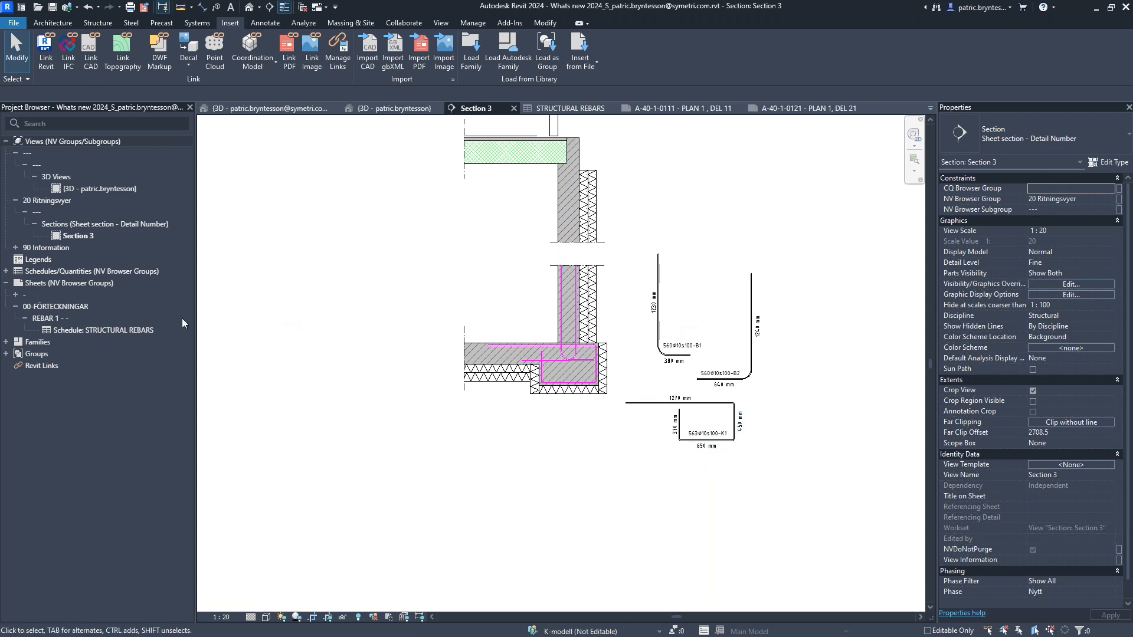
Open the REBAR 1 sheet and examine the bending detail images and dimensions in the structural rebar schedule.
double_click(47, 319)
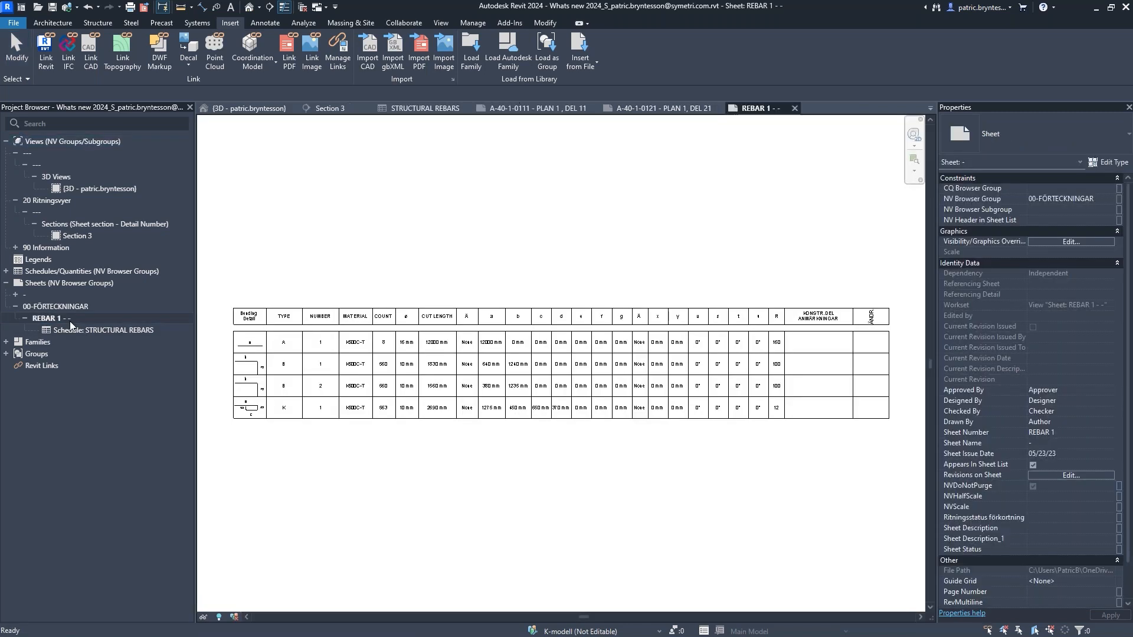
middle_drag(347, 400, 403, 400)
scroll(252, 357, up, 1)
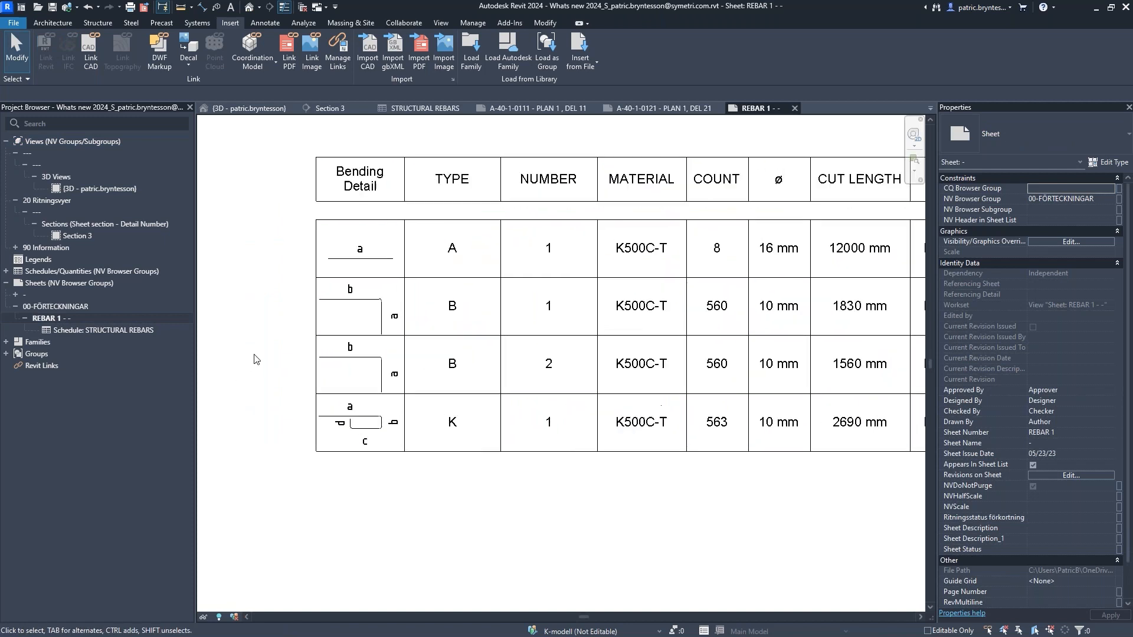
middle_drag(331, 417, 331, 438)
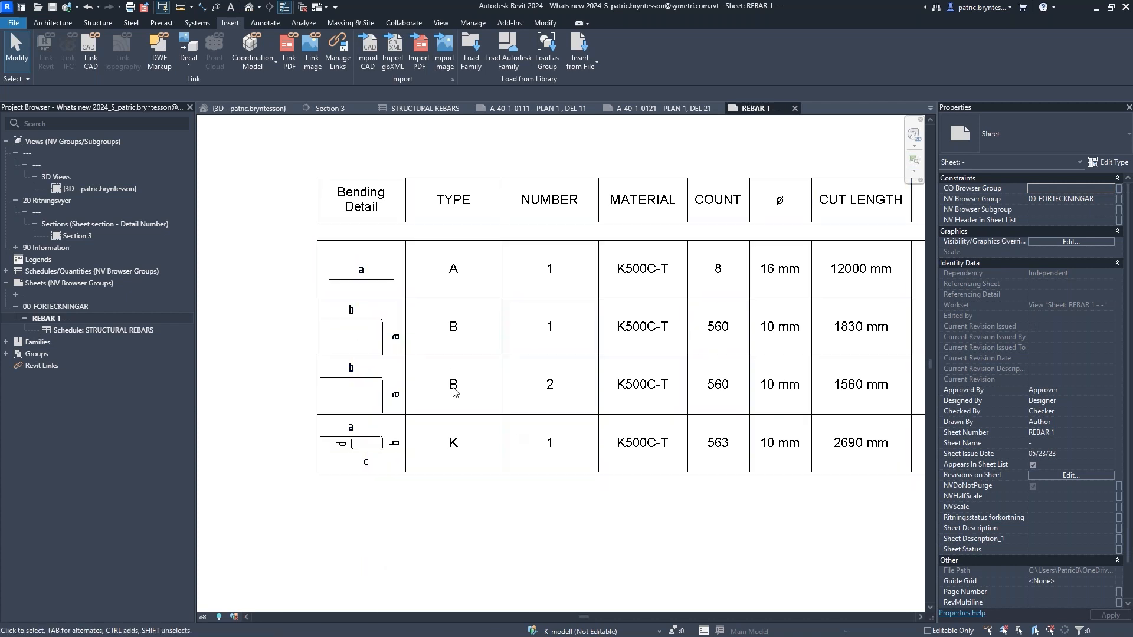
scroll(708, 366, down, 1)
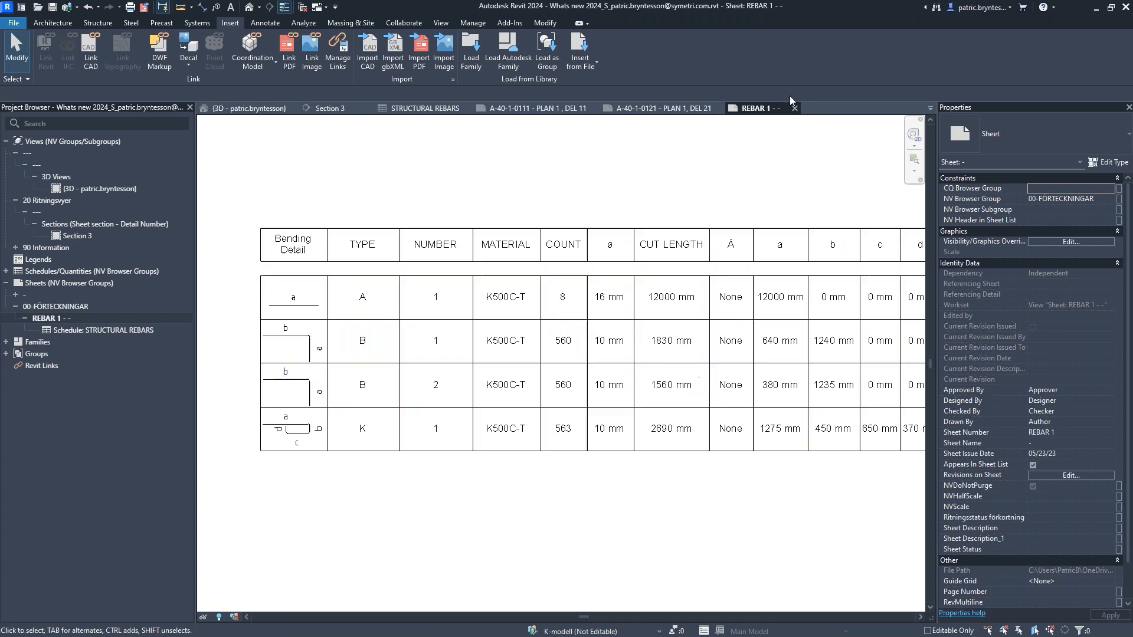
Return to the 3D view, select the curved ramp floor beside the building, and start placing free form rebar in it.
click(333, 109)
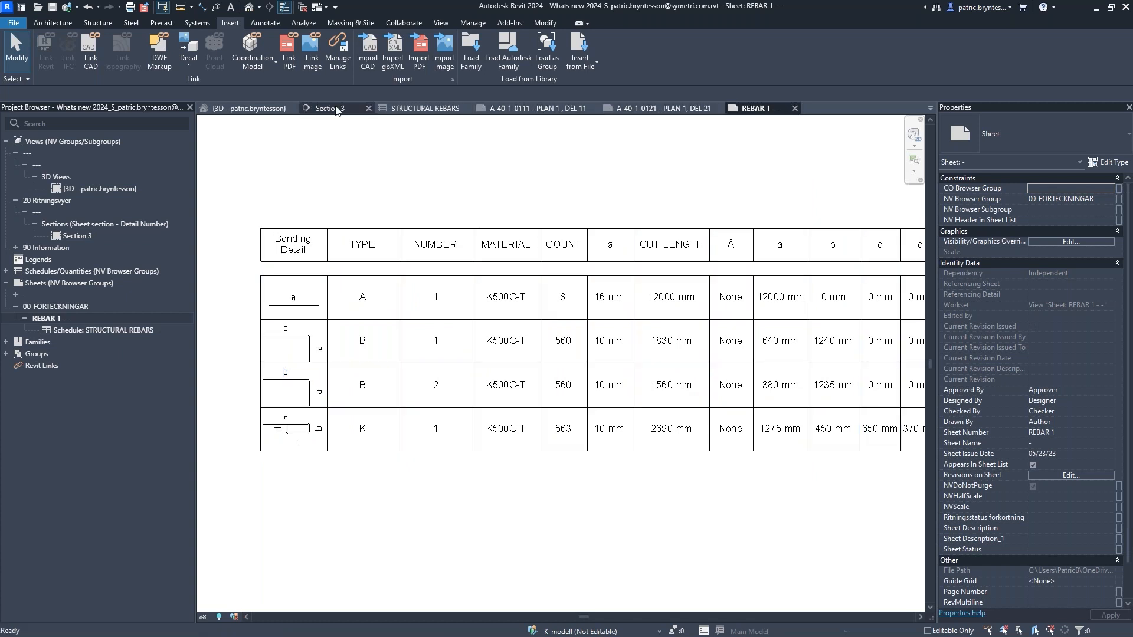
click(251, 108)
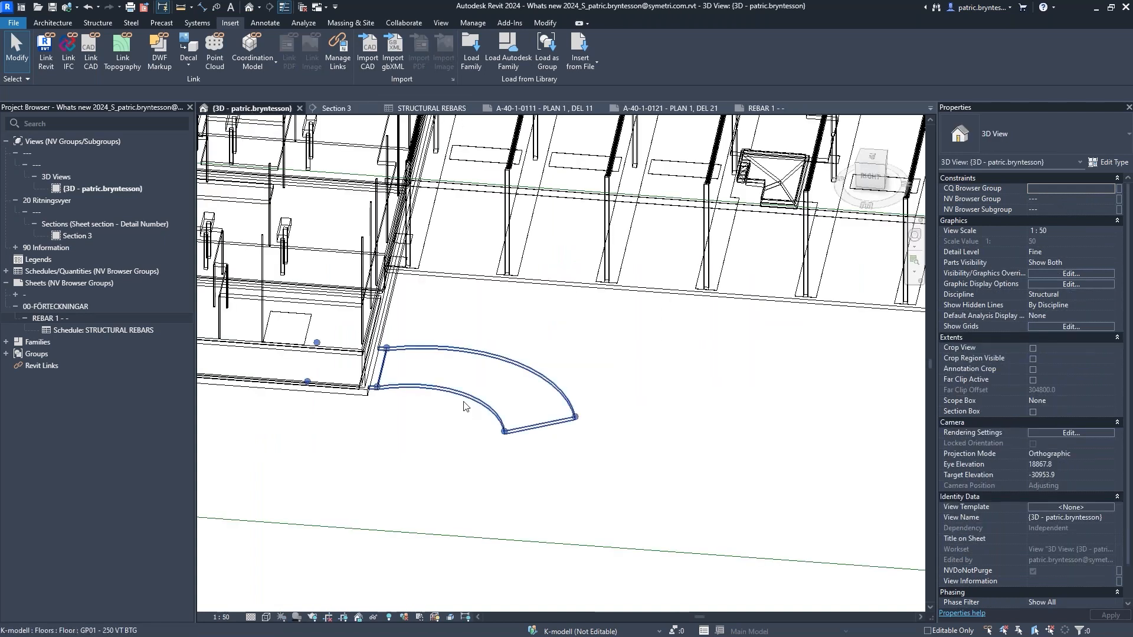
middle_drag(488, 458, 504, 440)
scroll(643, 364, down, 1)
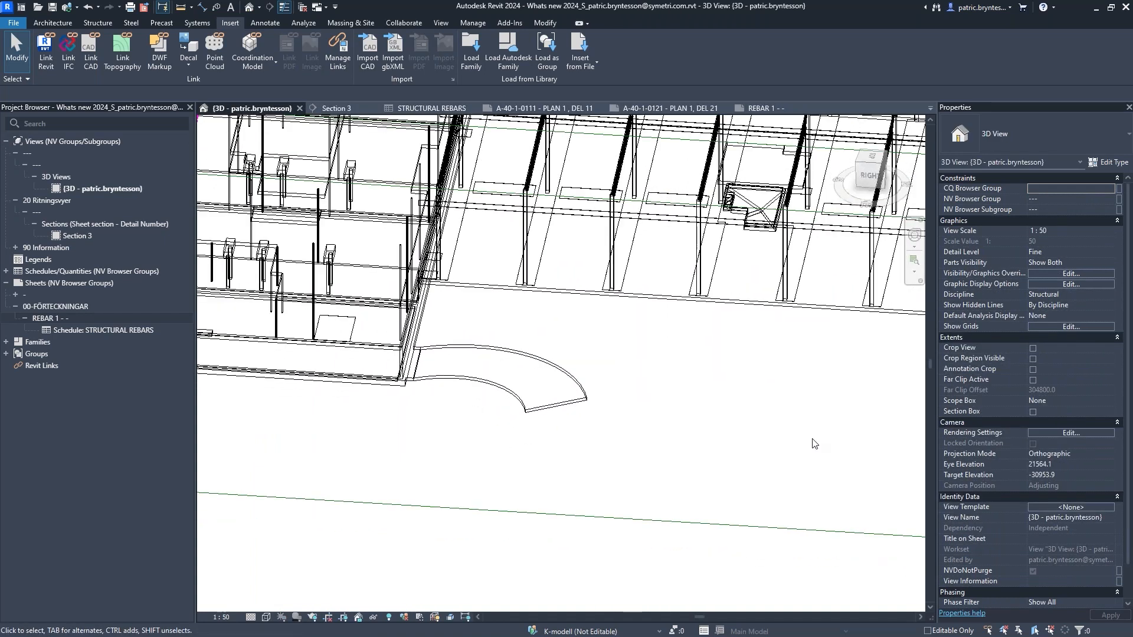
click(500, 380)
shift+middle_drag(500, 408, 491, 397)
scroll(491, 397, up, 1)
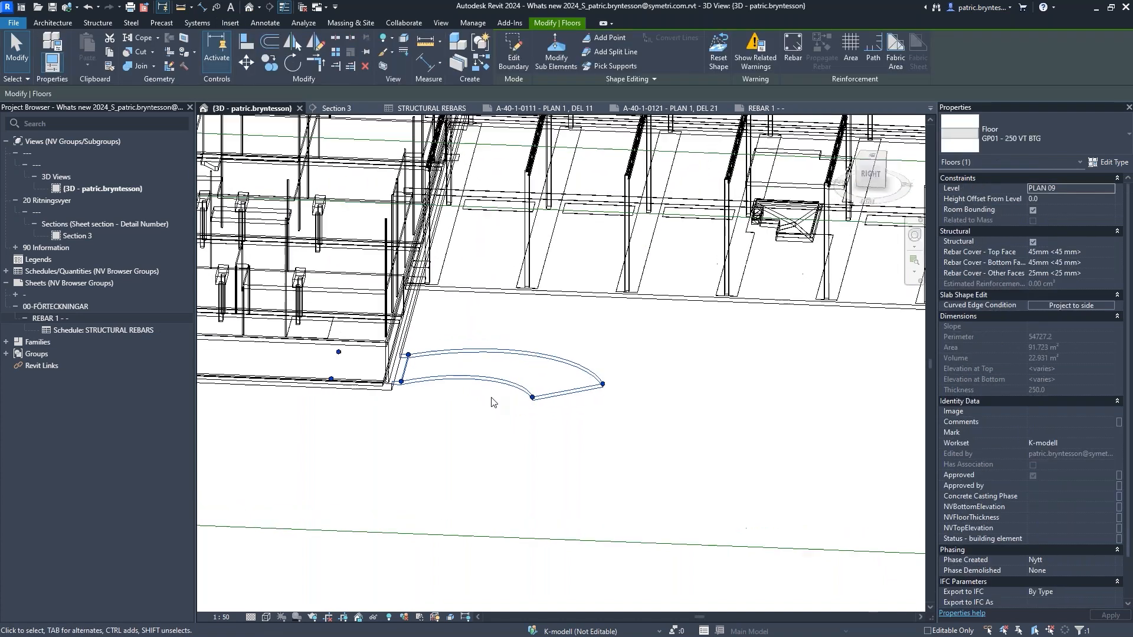
scroll(493, 402, up, 2)
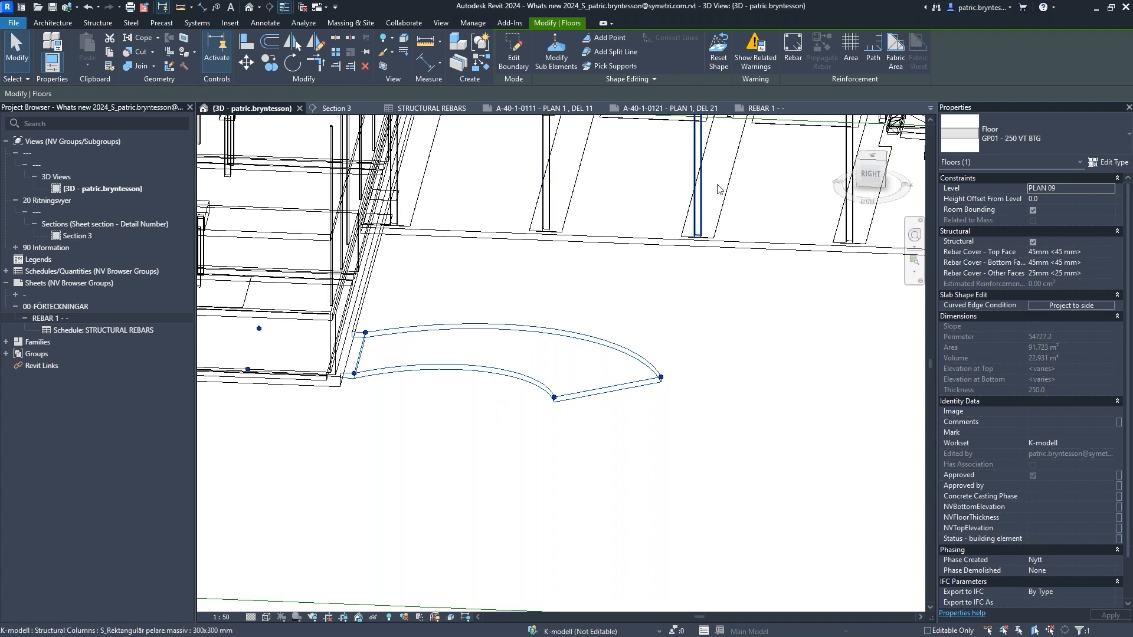
click(792, 47)
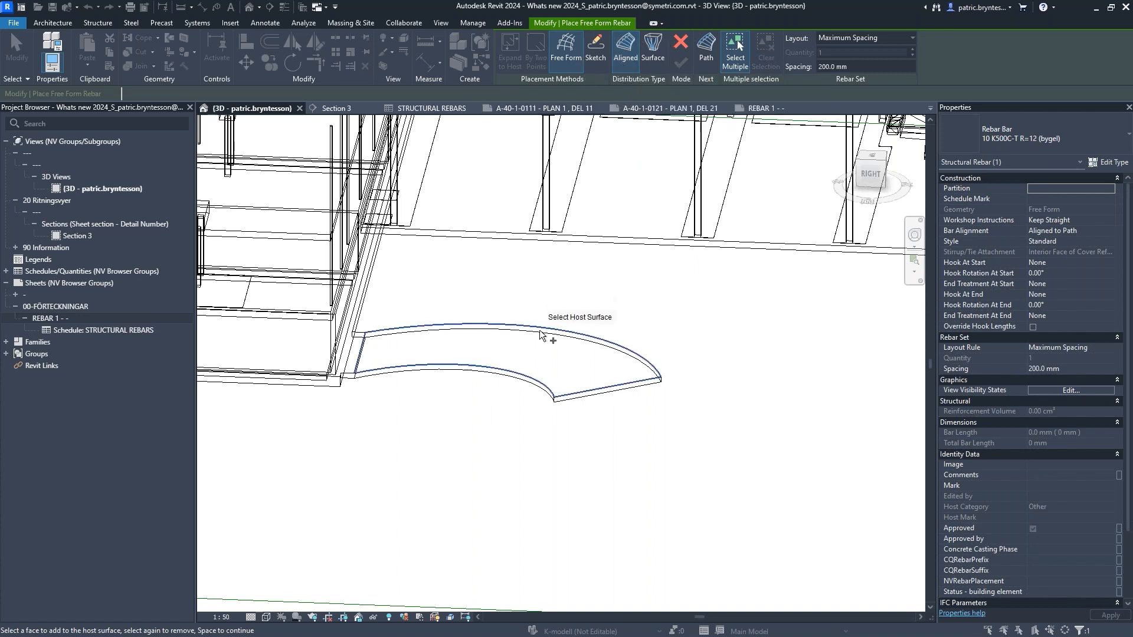
Set the new rebar's Bar Alignment to Perpendicular to Face and its Style to Stirrup / Tie.
click(1108, 232)
click(1111, 231)
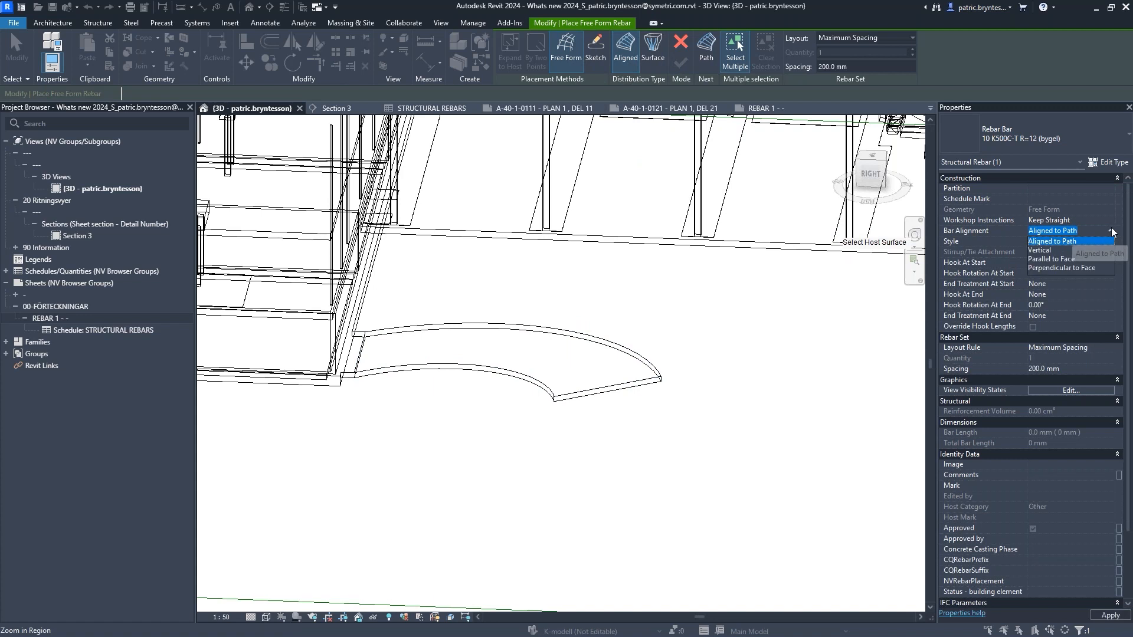
click(1053, 268)
click(1110, 244)
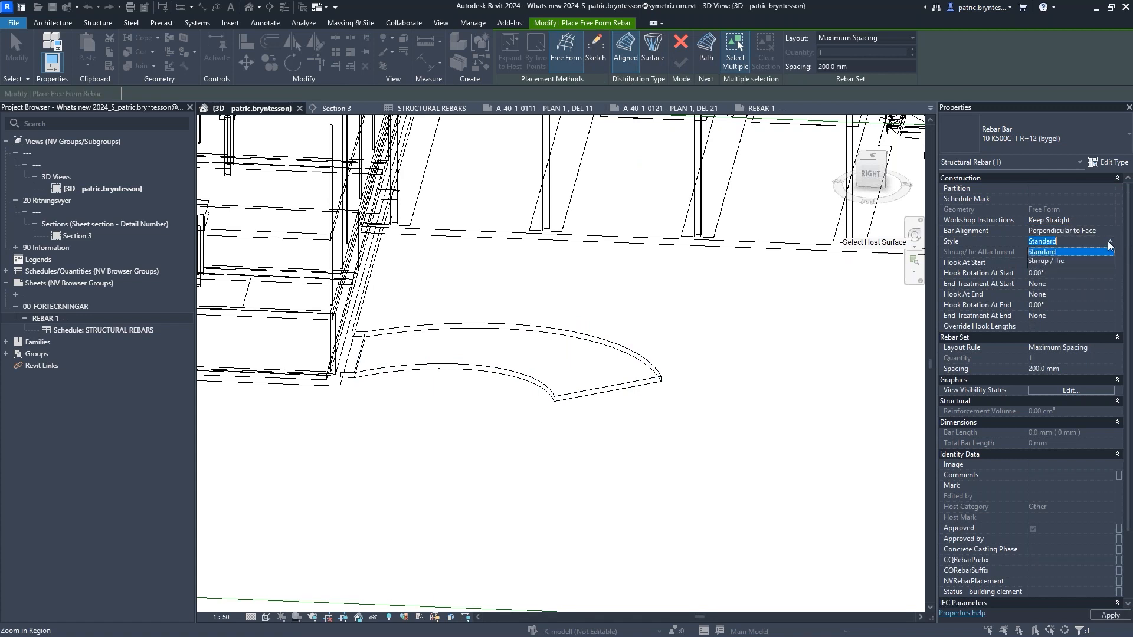
click(1048, 262)
Set the hooks at start and end to L90 Stirrup/Tie Hook and enable Override Hook Lengths.
click(1106, 283)
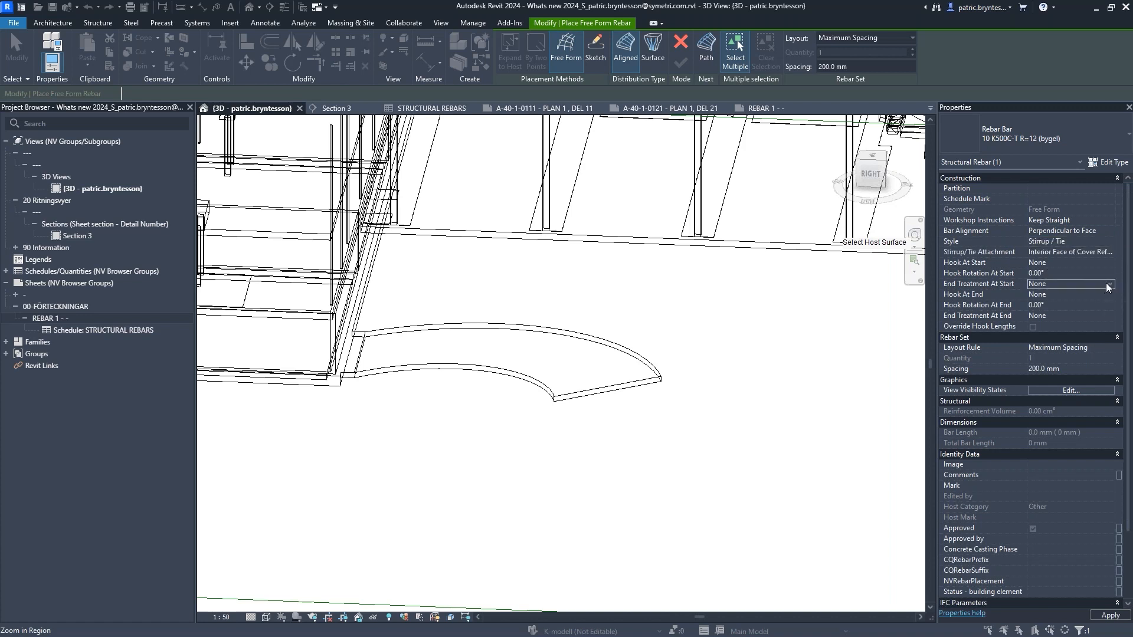
click(1107, 263)
click(1109, 263)
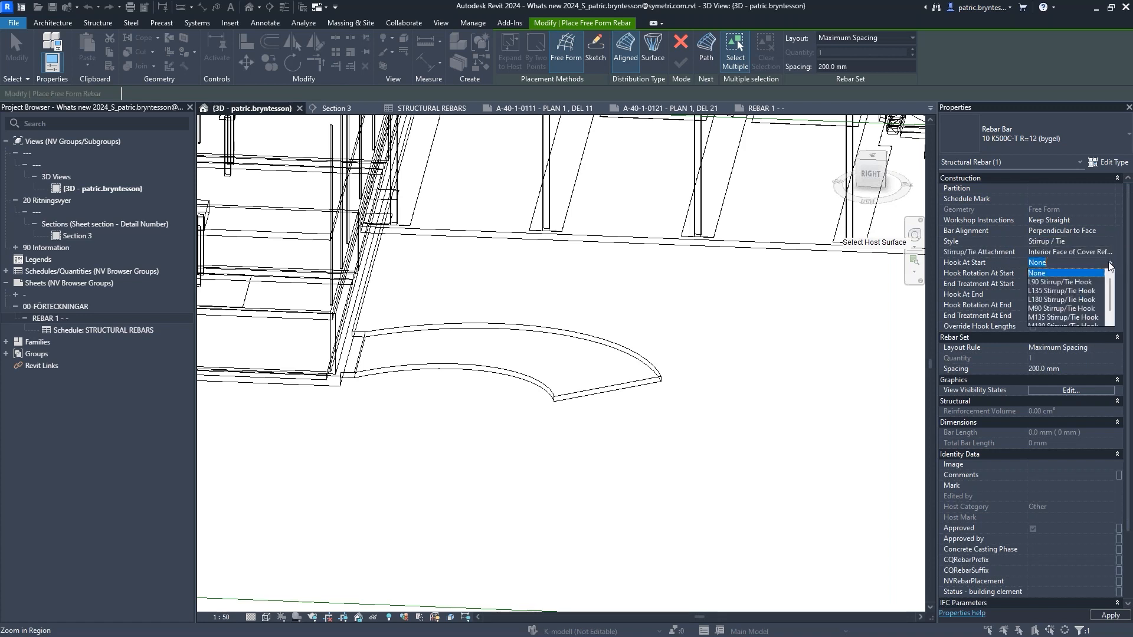
click(1053, 282)
click(1110, 295)
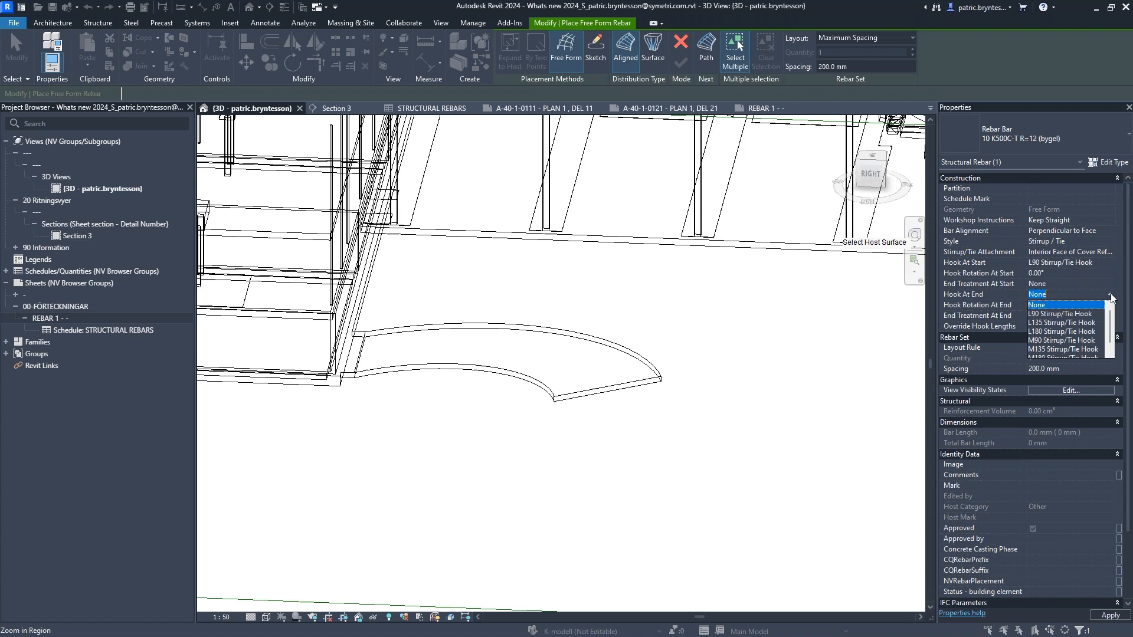
click(1065, 313)
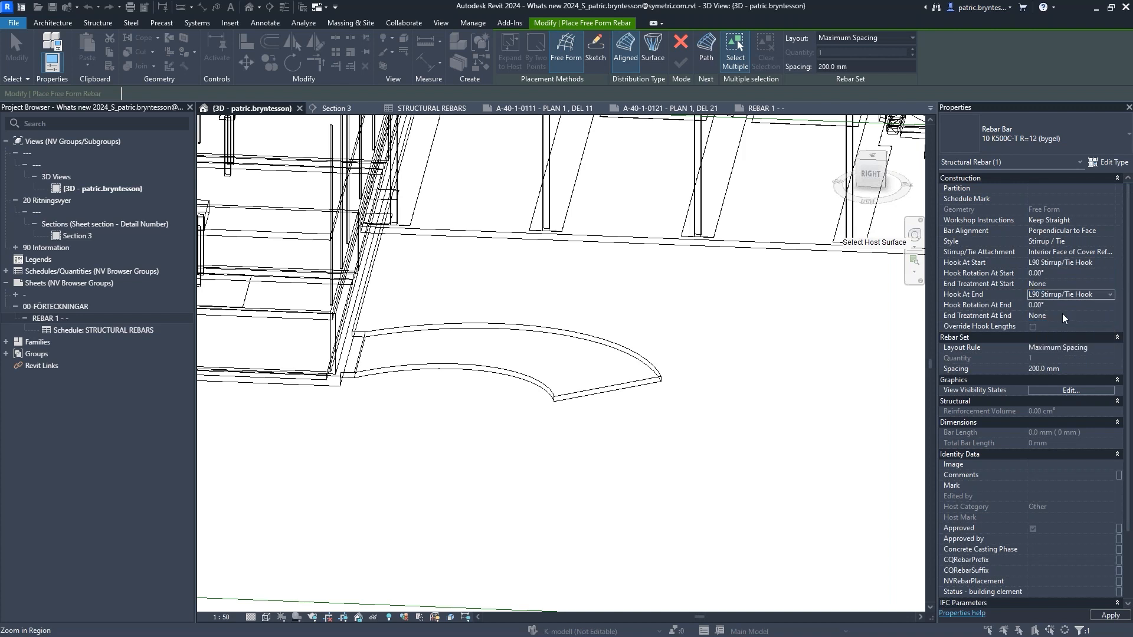
click(1032, 326)
scroll(609, 299, up, 2)
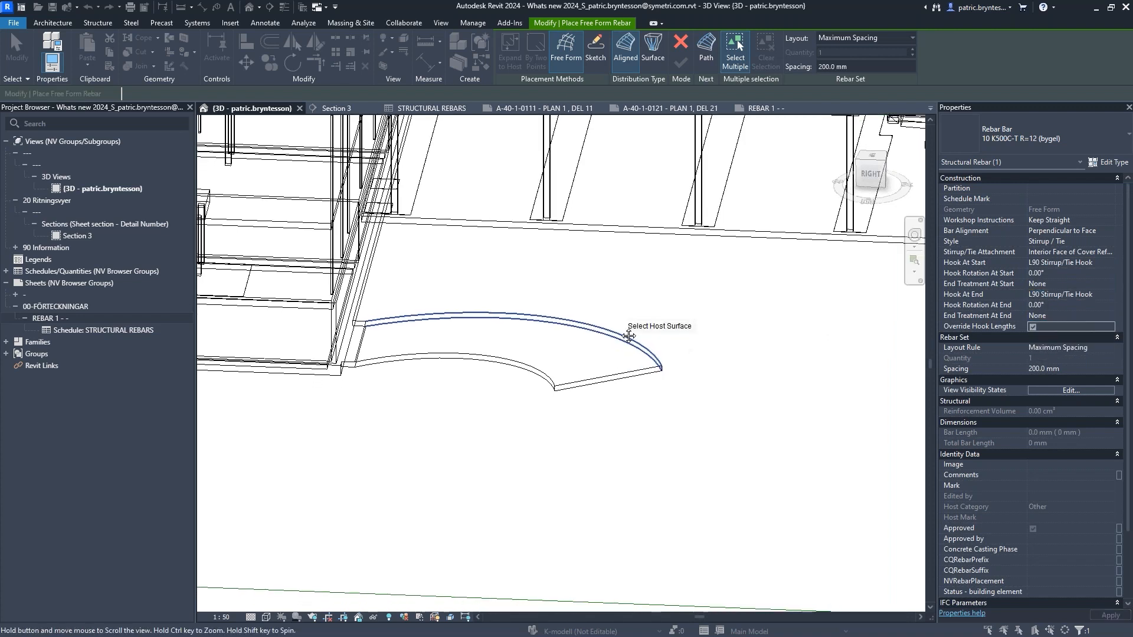
Define the ramp's outer curved lower edge as the rebar path and the flat face beside the building as the perpendicular face.
key(space)
click(616, 328)
key(space)
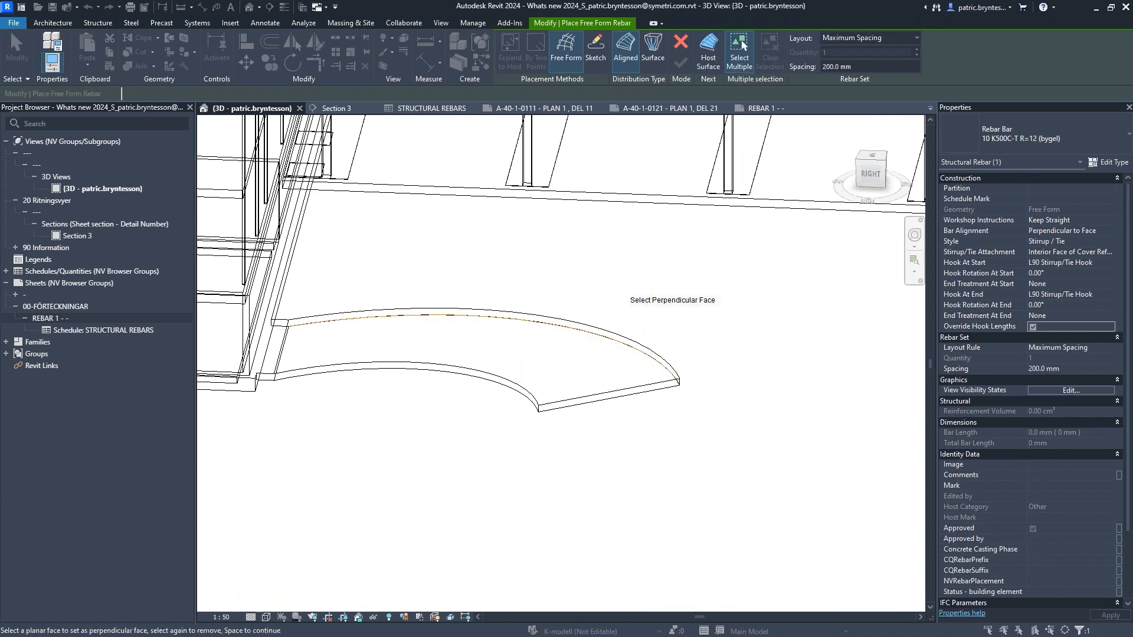
scroll(703, 251, down, 2)
scroll(405, 310, up, 3)
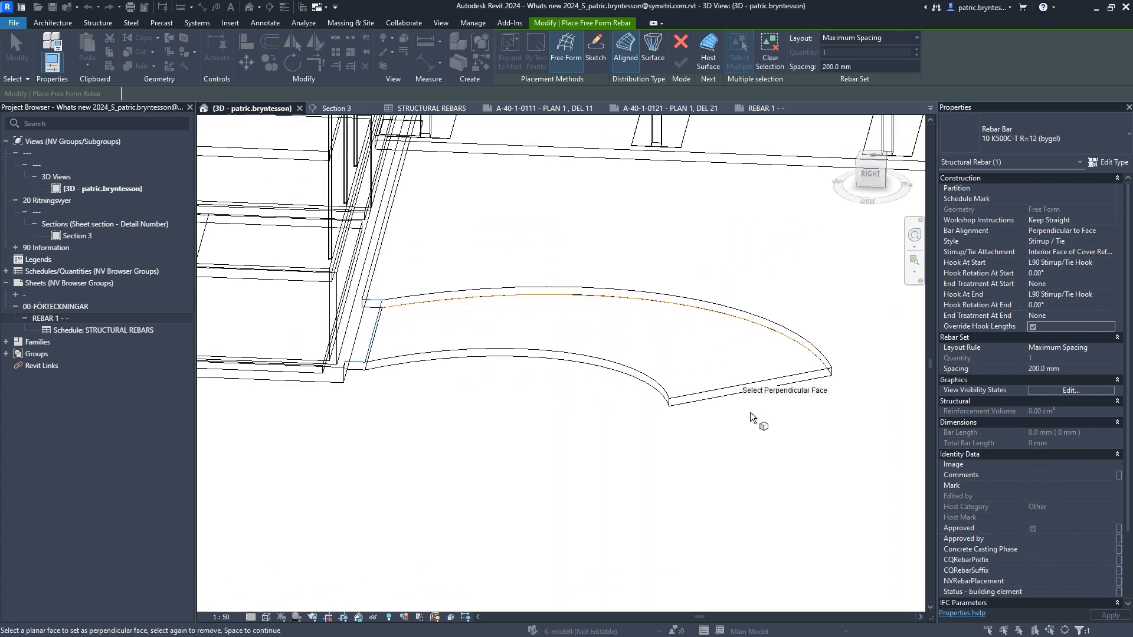
Select the ramp's underside as the host surface and finish the free form rebar set at 200 mm maximum spacing.
key(space)
click(763, 394)
key(space)
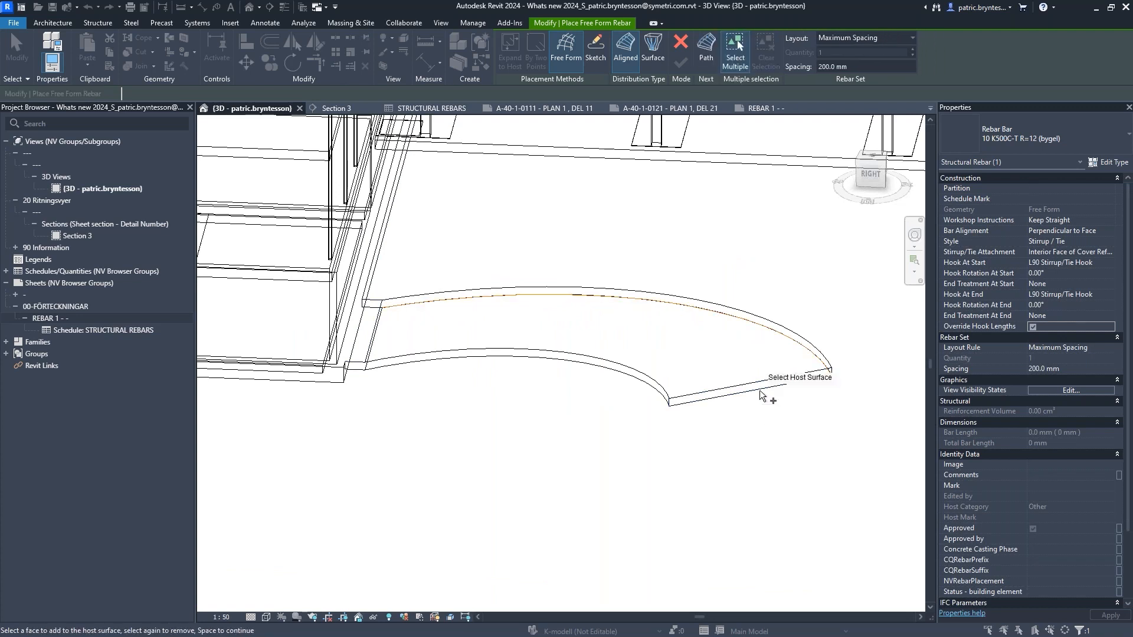
click(759, 392)
scroll(748, 420, down, 3)
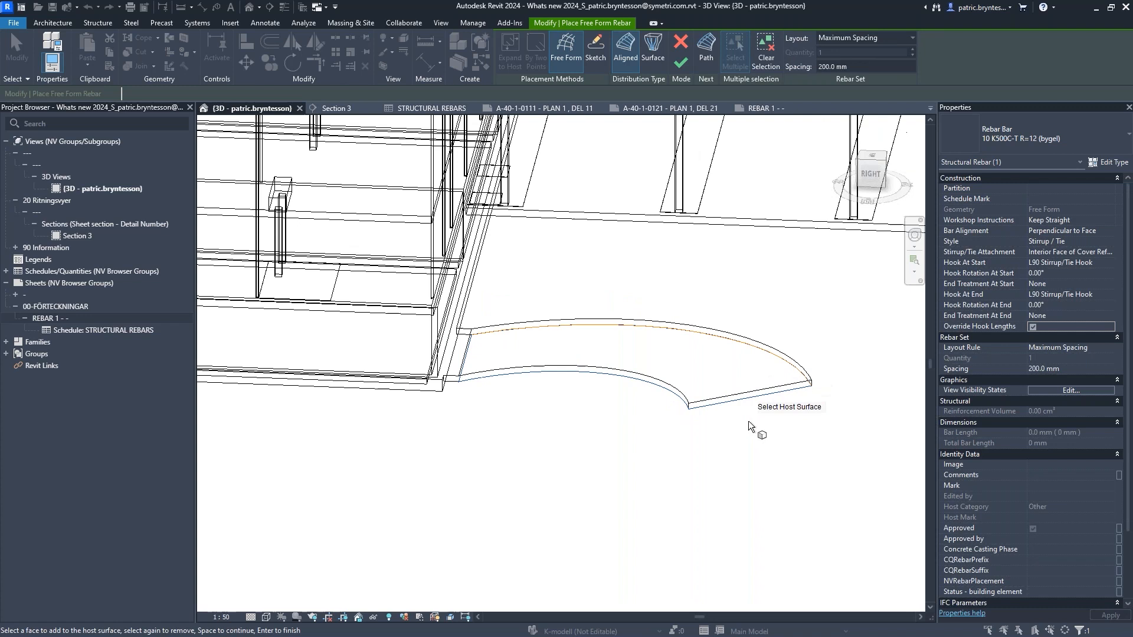
click(681, 63)
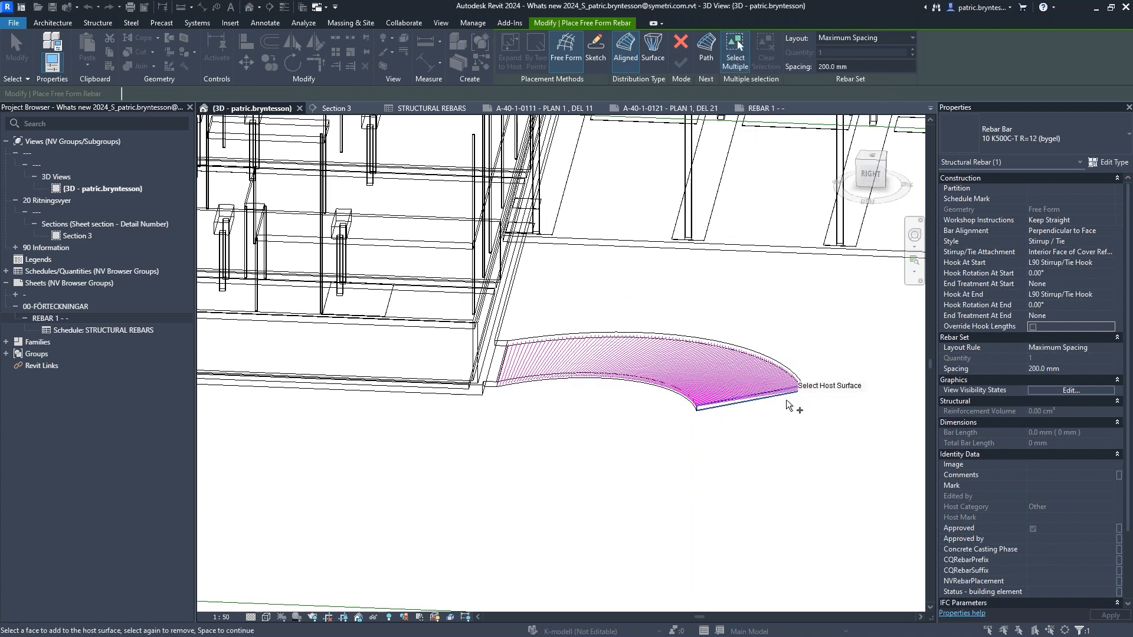
End rebar placement, select the ramp's rebar set, and set its hook lengths b and c to 150 mm.
scroll(785, 389, up, 5)
click(784, 389)
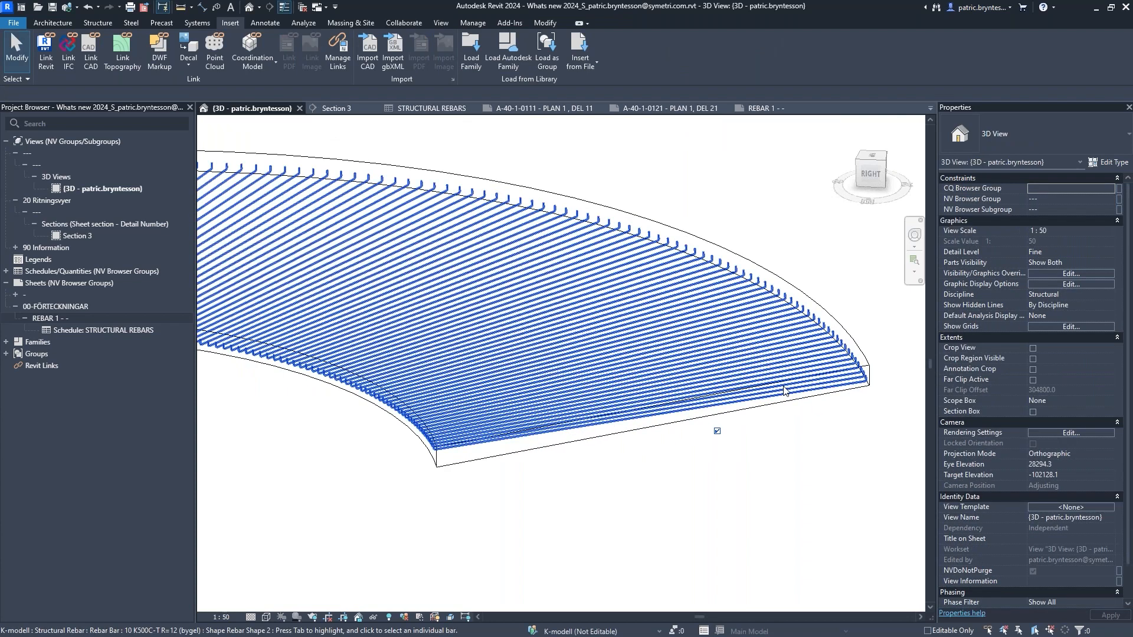
click(784, 389)
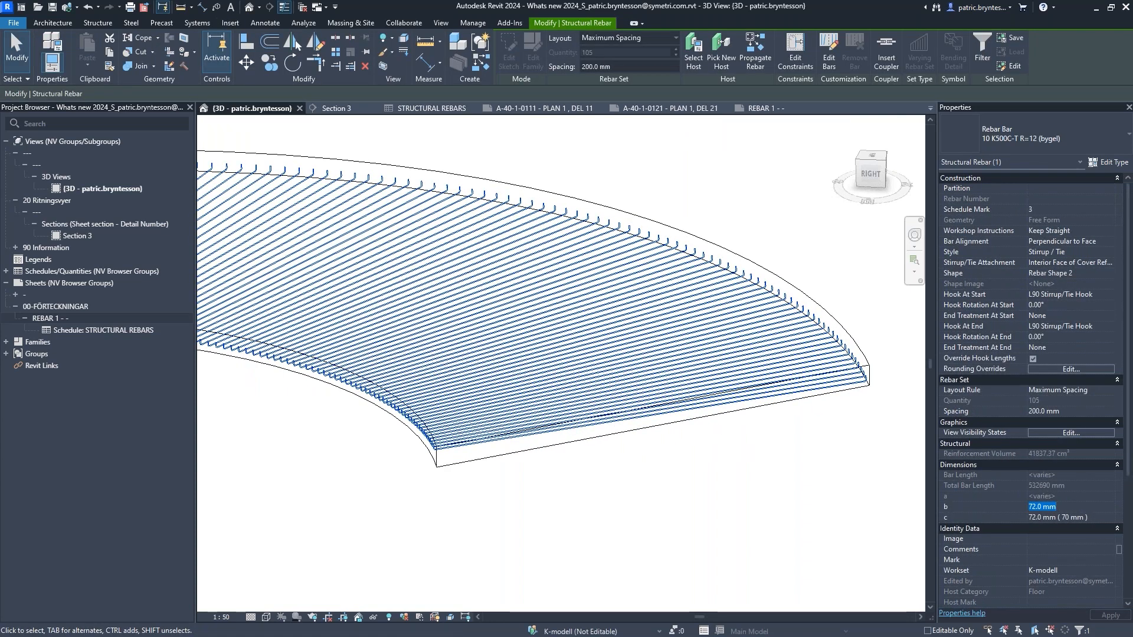
key(Tab)
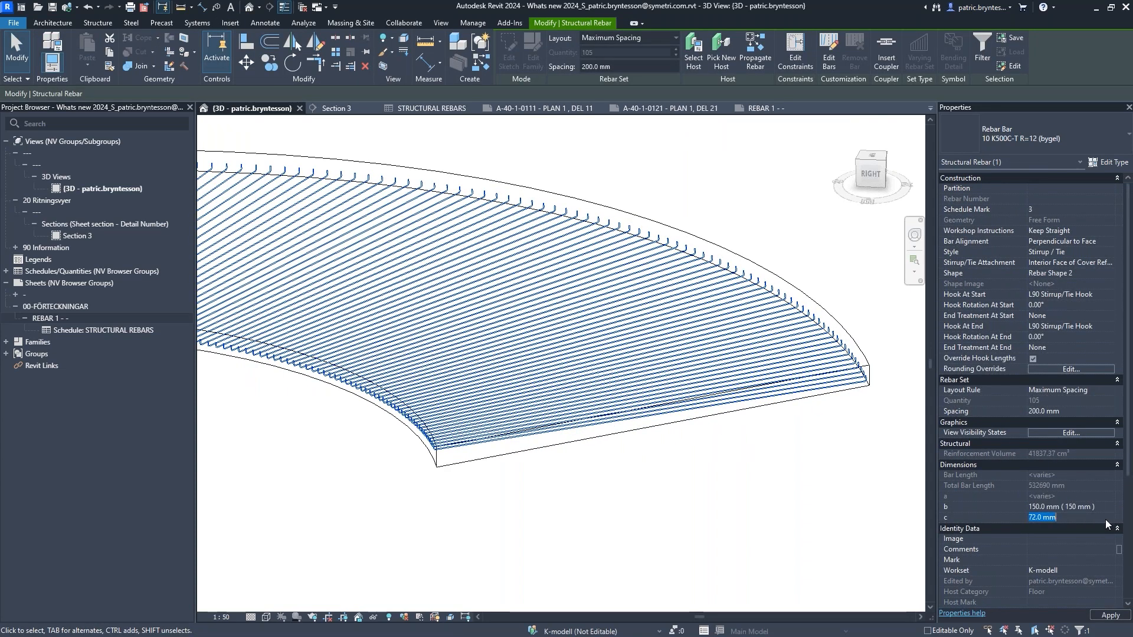
Inspect the hooks along the ramp's curved edges and change the rebar set's Bar Alignment to Aligned to Path.
scroll(722, 237, down, 3)
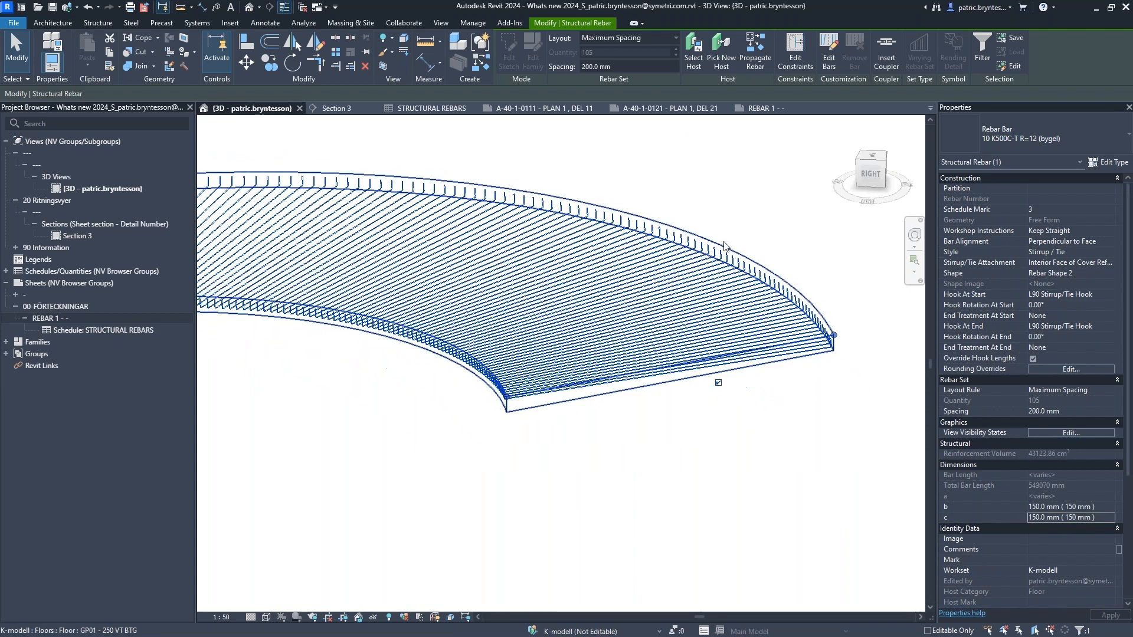
shift+middle_drag(426, 322, 471, 328)
middle_drag(472, 328, 890, 302)
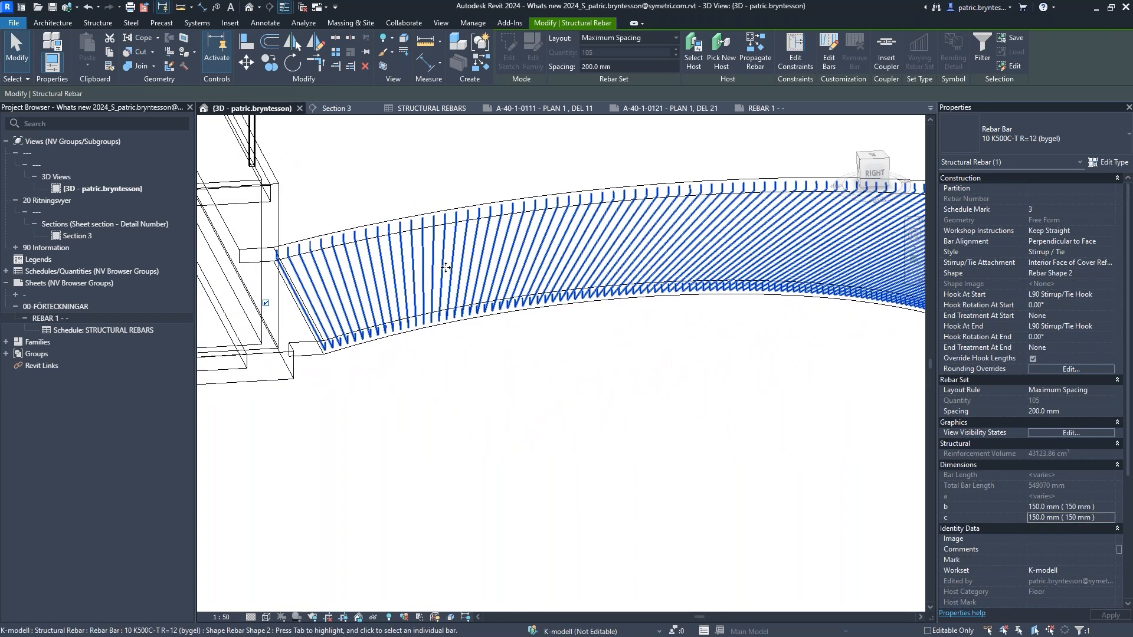
scroll(517, 204, up, 5)
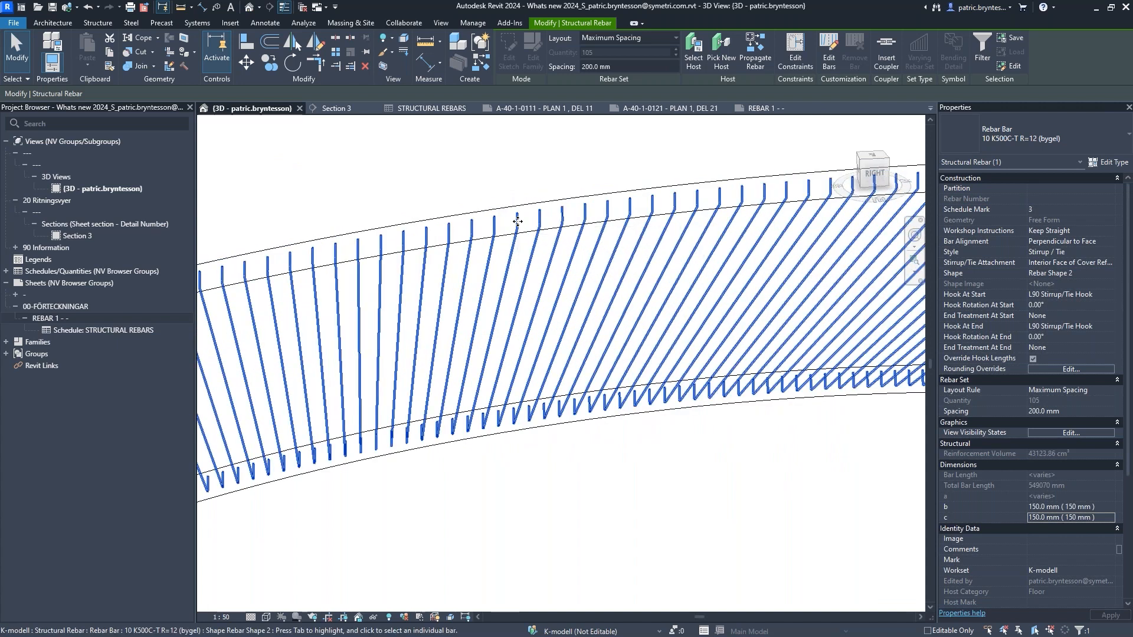
click(1110, 243)
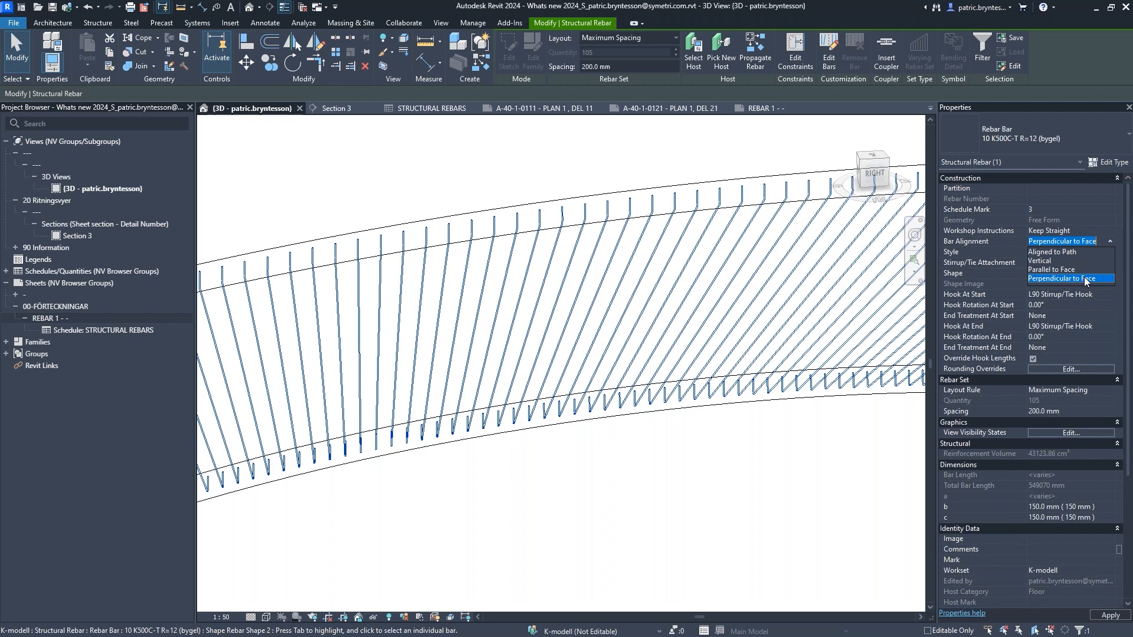
click(1056, 252)
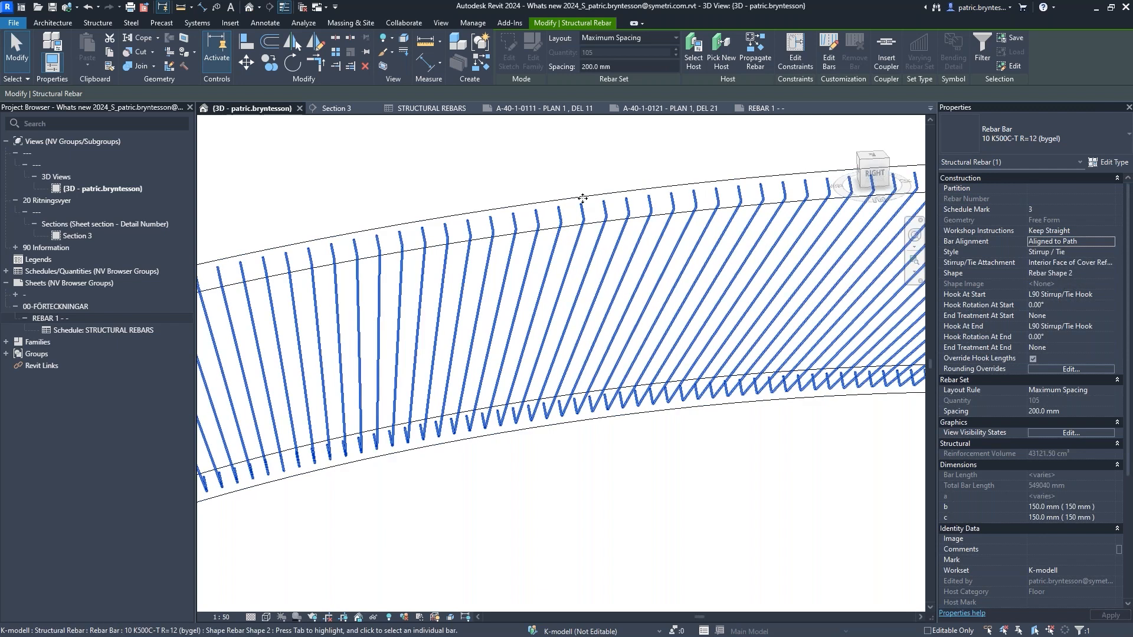
Set the ramp rebar set's Bar Alignment to Perpendicular to Face and inspect the bars along the whole ramp.
click(1110, 245)
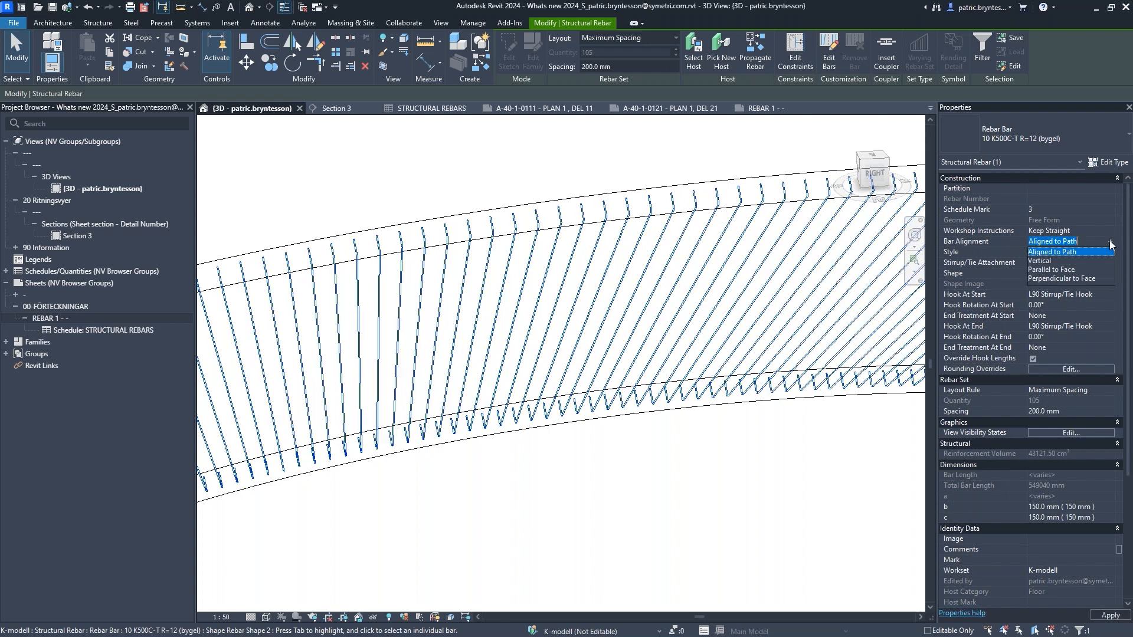
click(1062, 278)
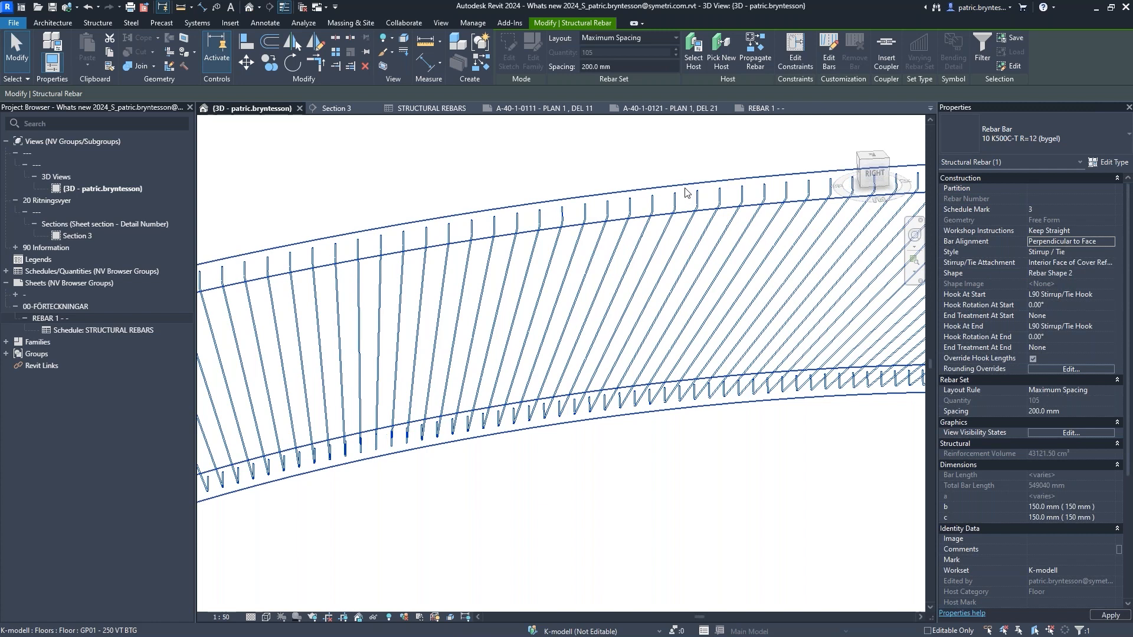
click(1110, 242)
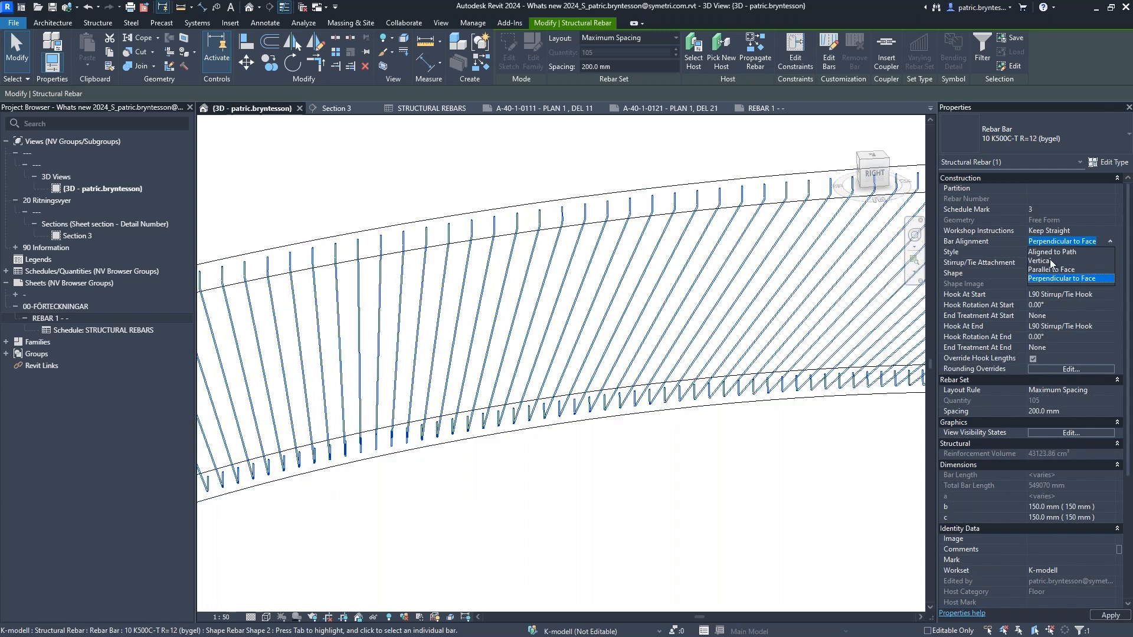
scroll(610, 246, down, 4)
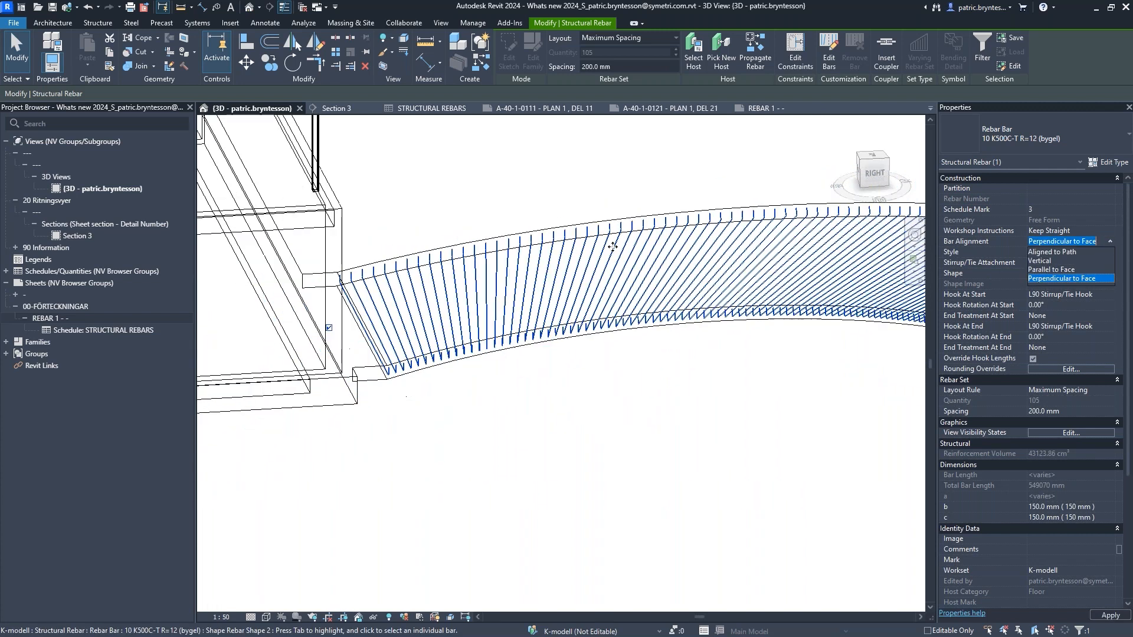
middle_click(521, 376)
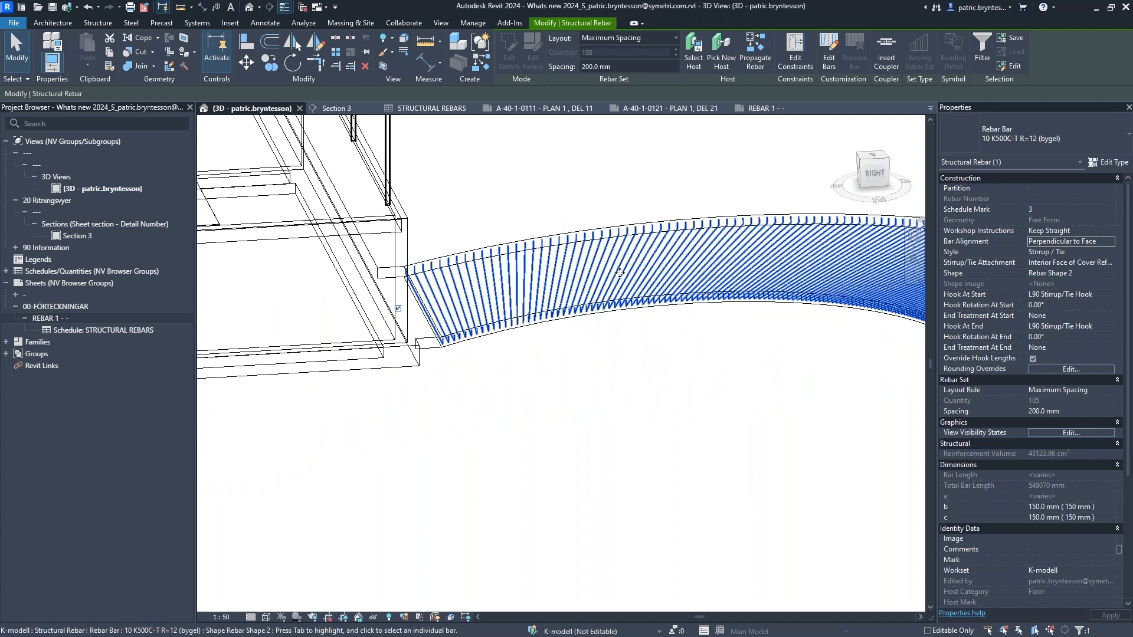
middle_drag(633, 264, 454, 299)
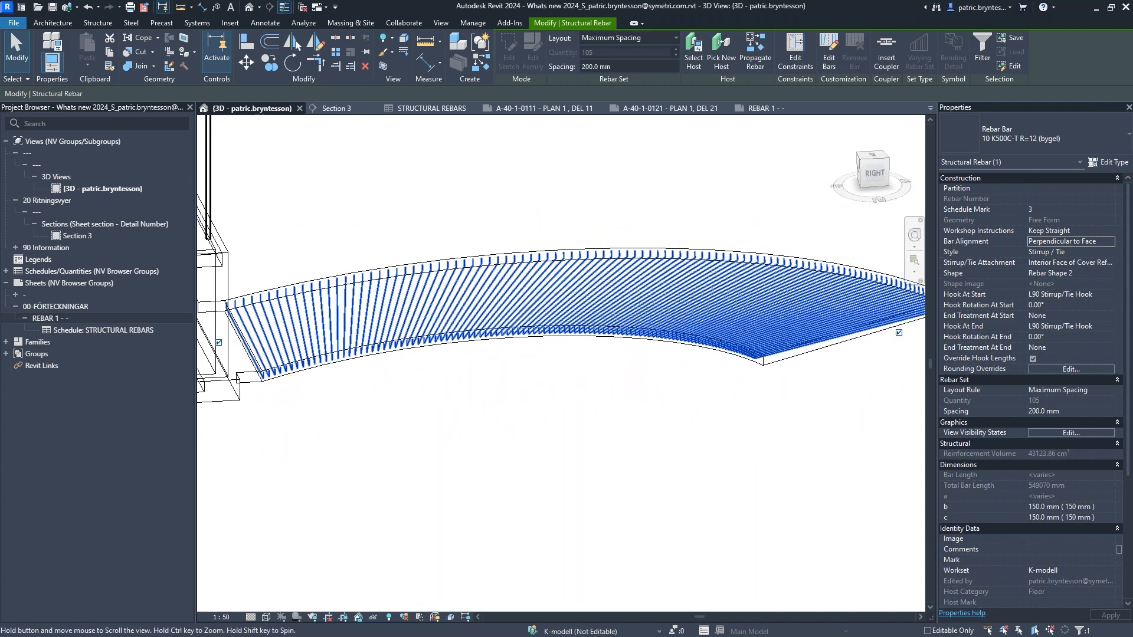
Edit the rebar set's constraints, cycle the bar alignment through its options back to Perpendicular to Face, and finish.
click(795, 62)
click(658, 259)
click(655, 202)
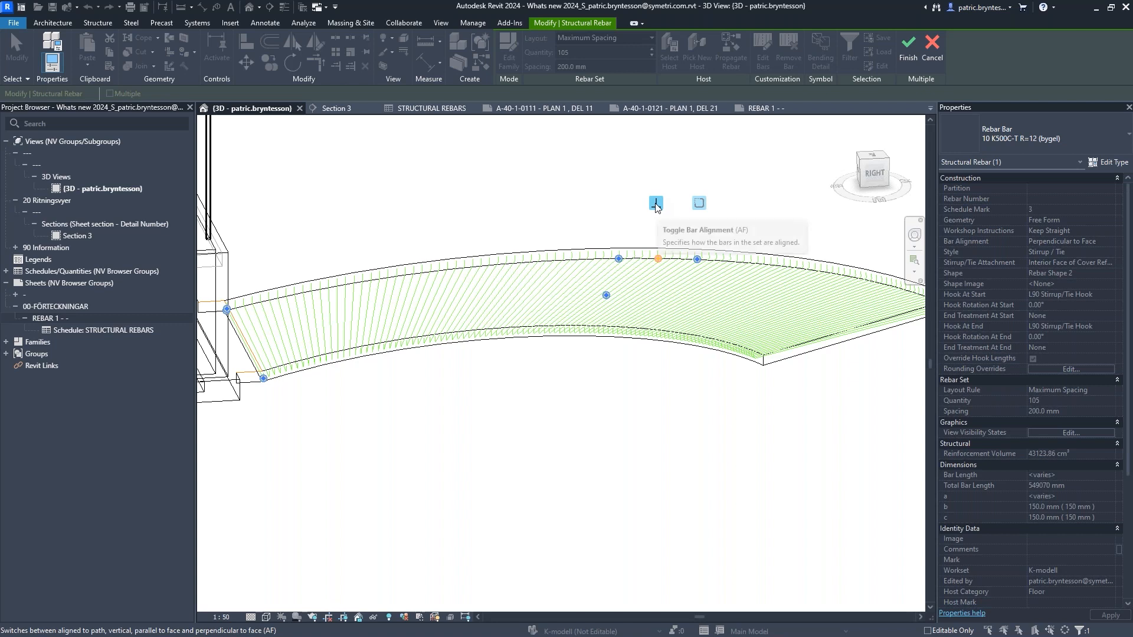
click(655, 204)
click(656, 203)
click(656, 205)
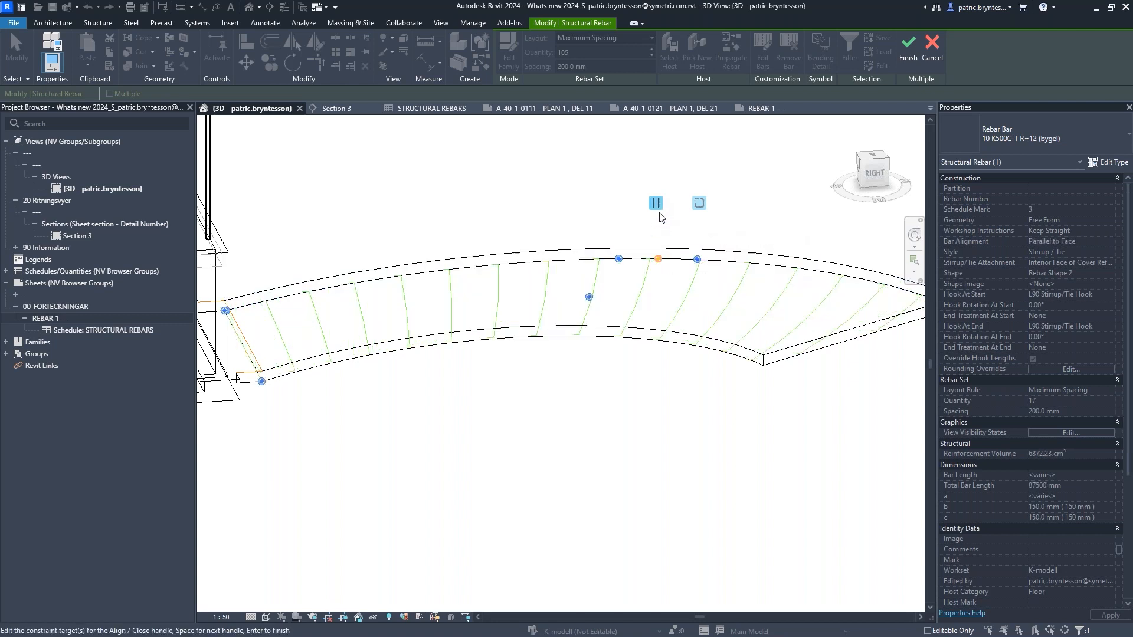
click(661, 203)
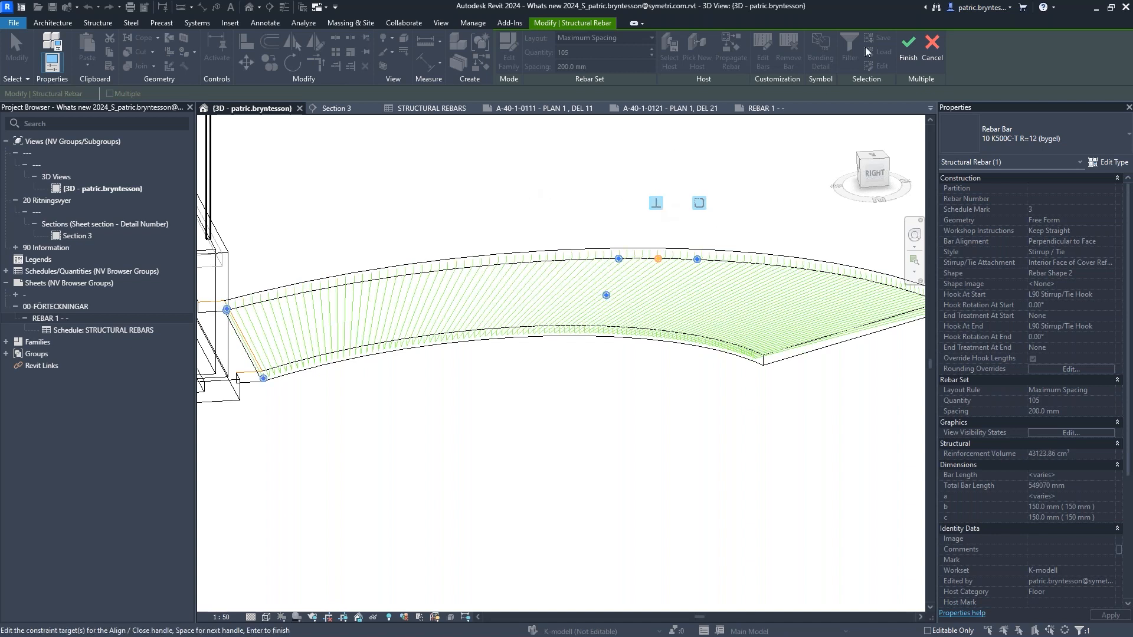
click(904, 52)
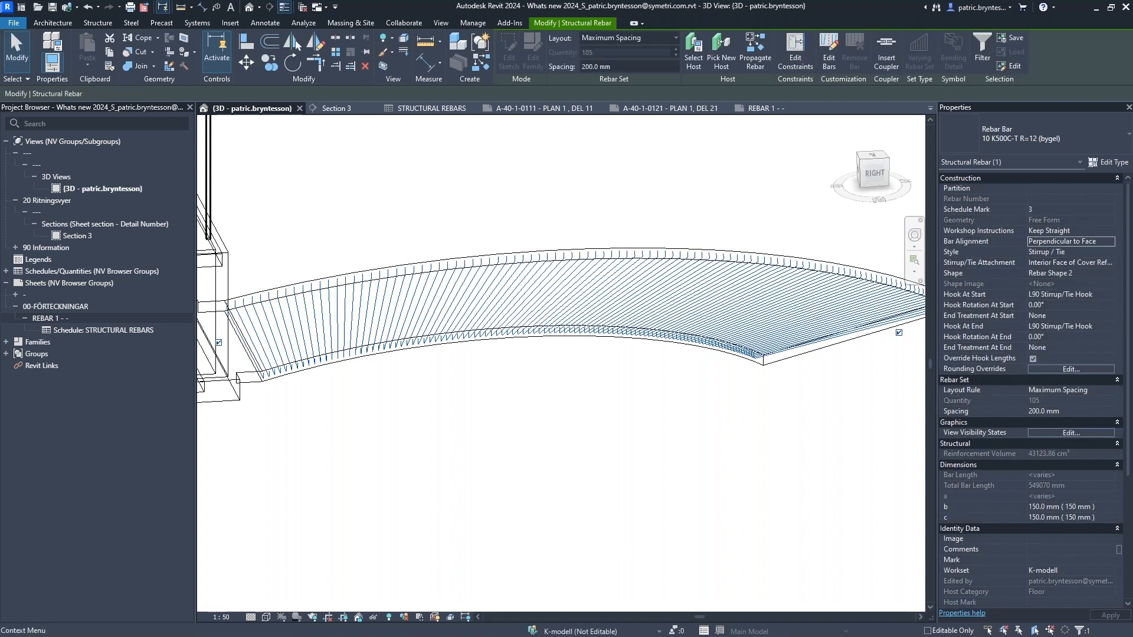
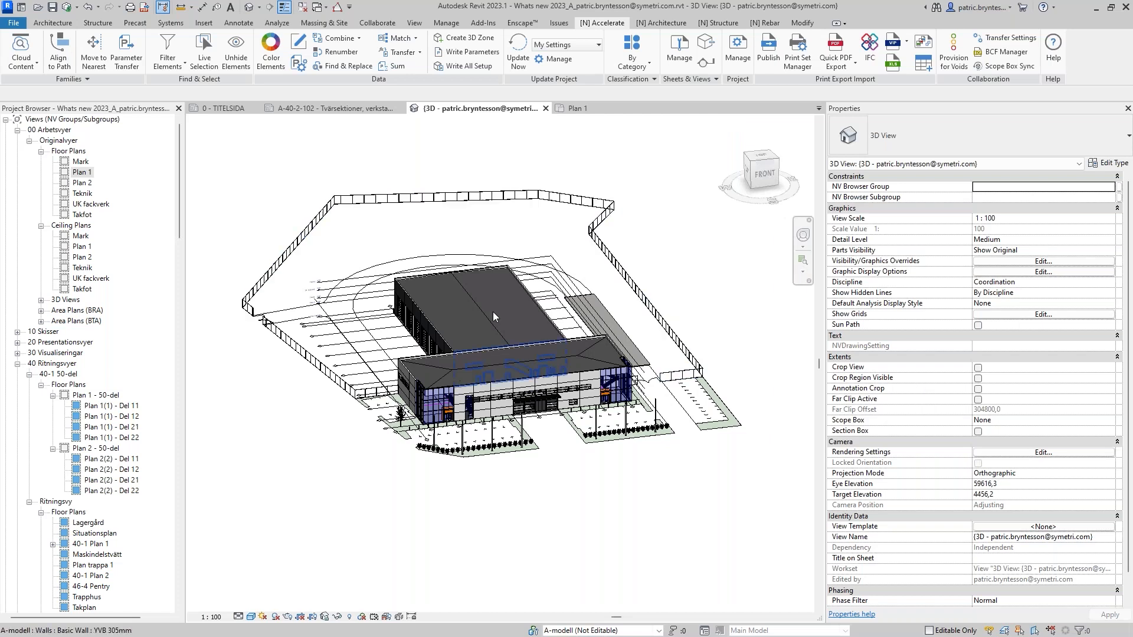
scroll(479, 302, down, 1)
scroll(479, 302, down, 1)
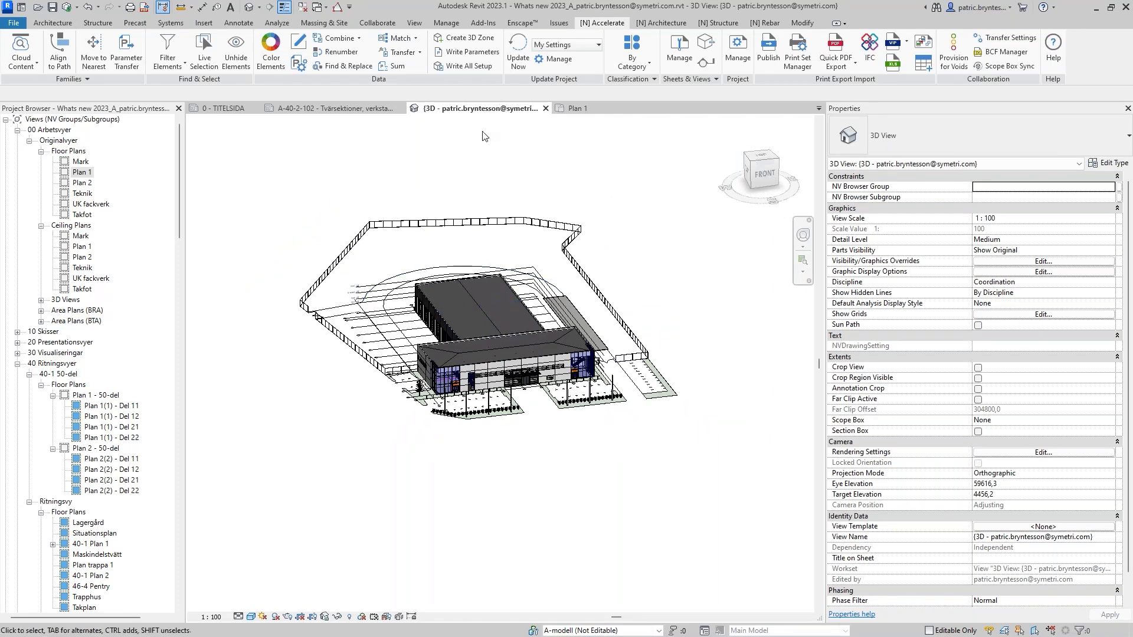
shift+middle_drag(610, 308, 545, 449)
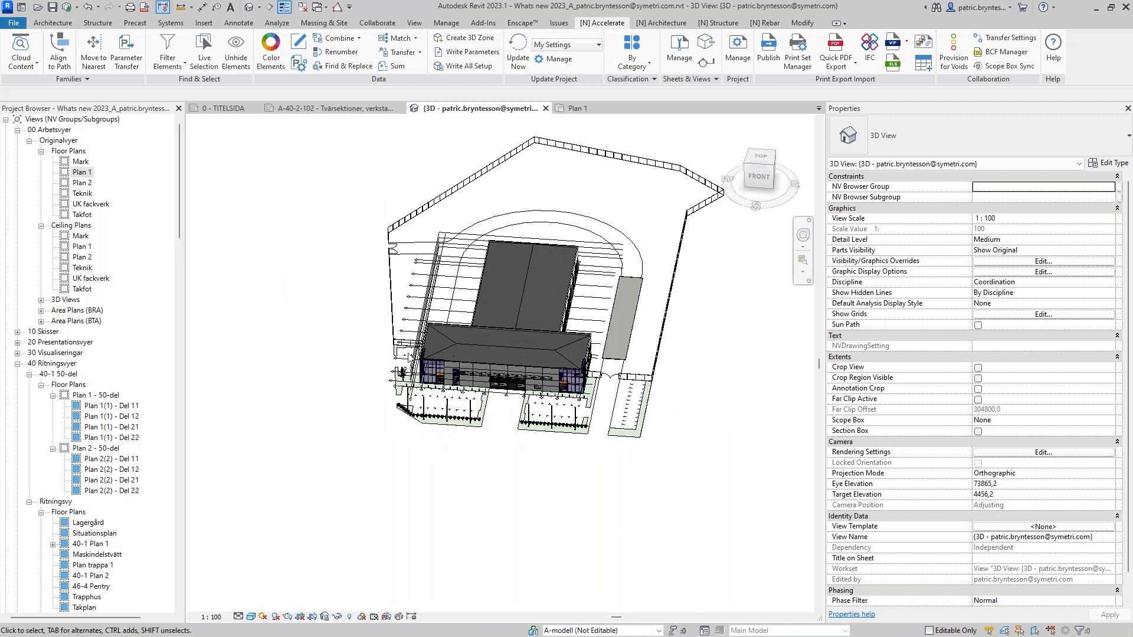
scroll(466, 363, up, 4)
shift+middle_drag(373, 459, 513, 427)
Open the Plan 1 floor plan, dismiss the save reminder, and select all room instances.
double_click(83, 173)
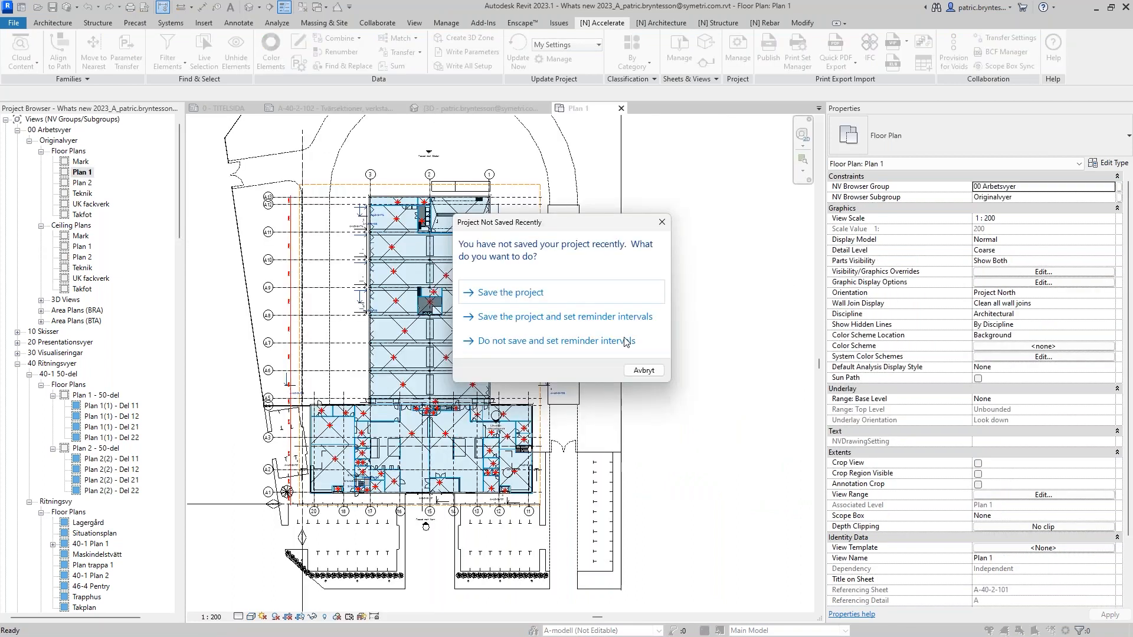
click(644, 370)
scroll(407, 236, up, 4)
scroll(409, 237, up, 2)
click(420, 268)
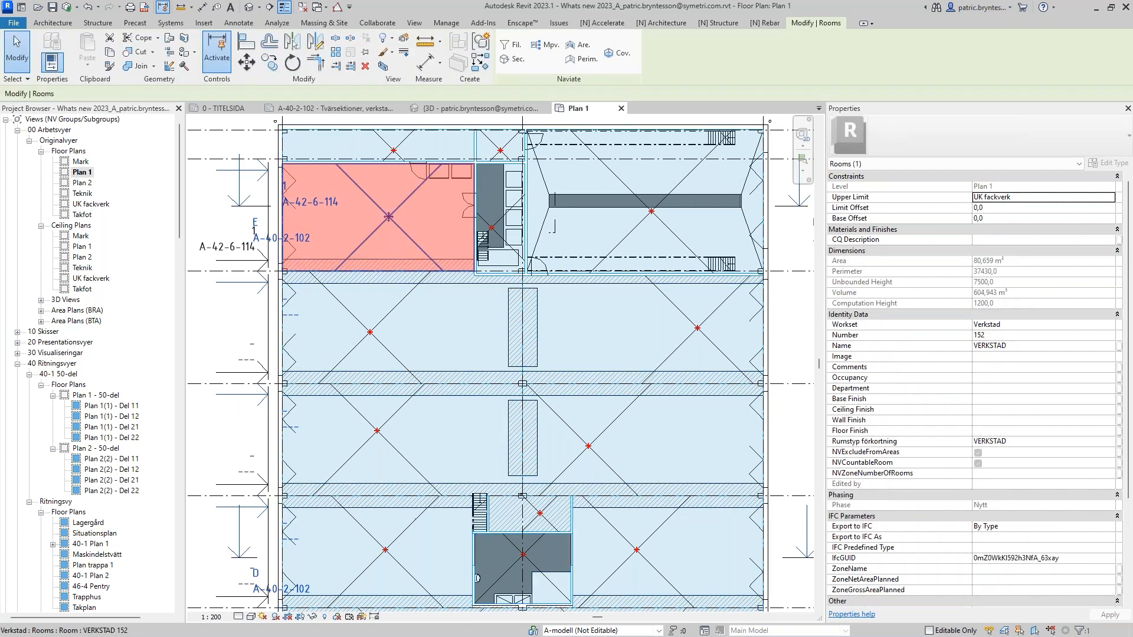
key(s)
key(a)
scroll(428, 284, down, 1)
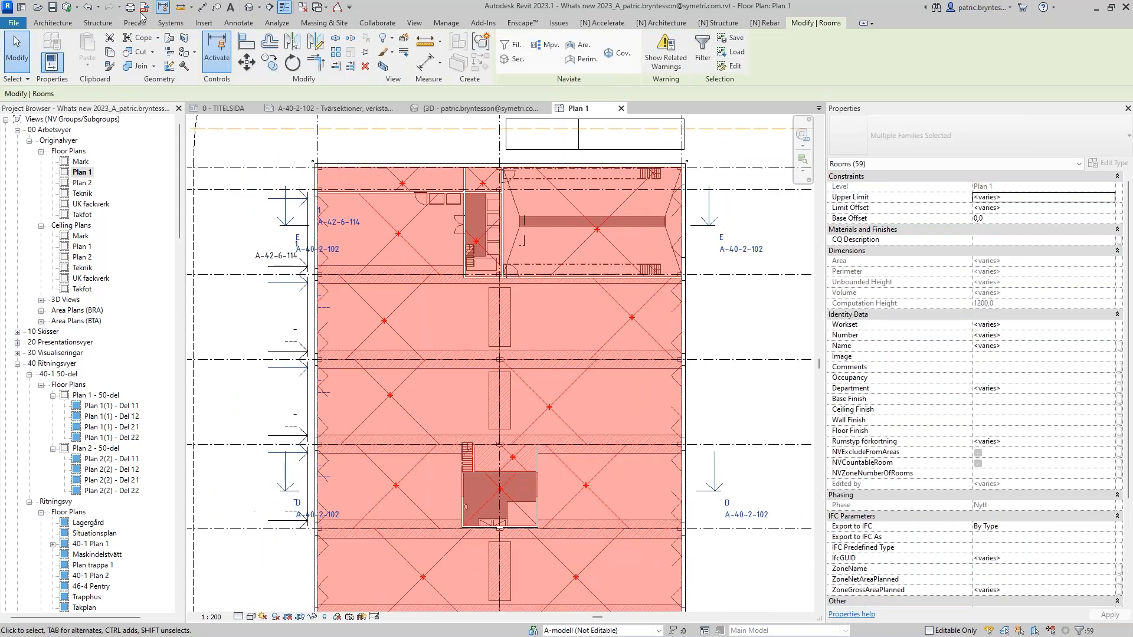
Use Find & Replace to change the selected rooms' Workset from Shared Levels and Grids to A-modell, then clear the selection.
click(607, 23)
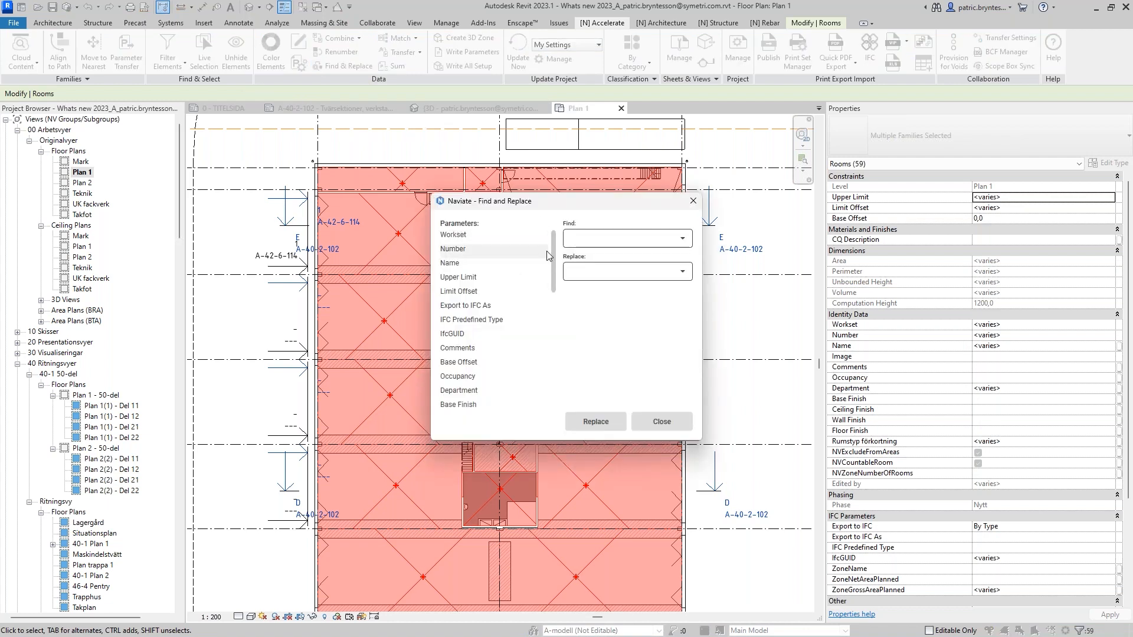
mouse_move(554, 263)
mouse_down()
mouse_move(548, 400)
mouse_move(548, 253)
mouse_up()
click(458, 236)
click(685, 239)
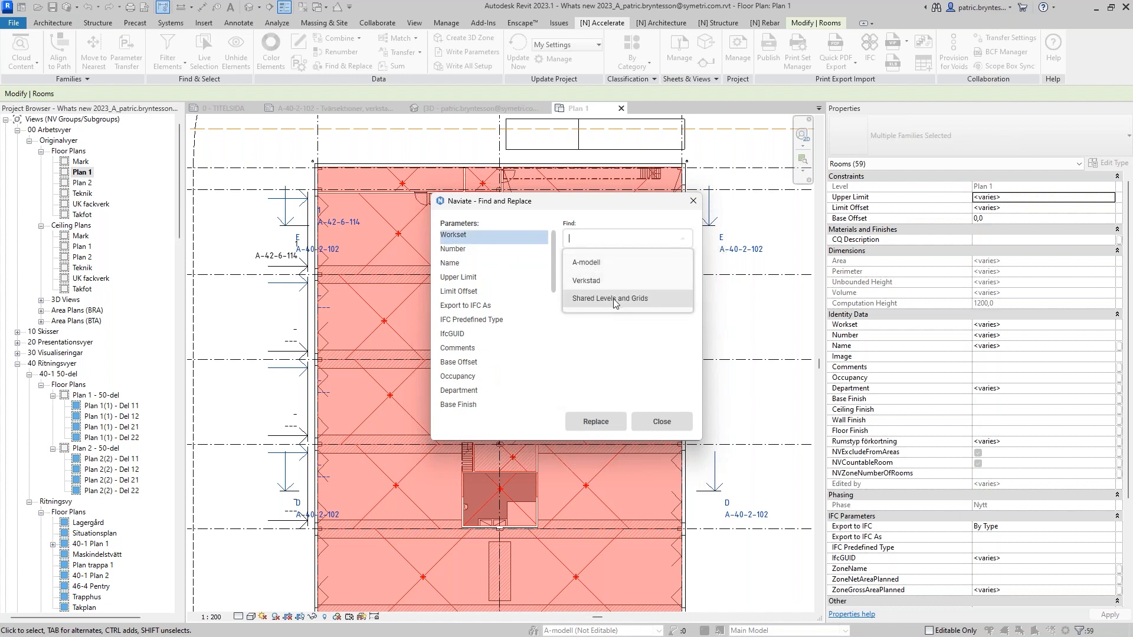
click(636, 299)
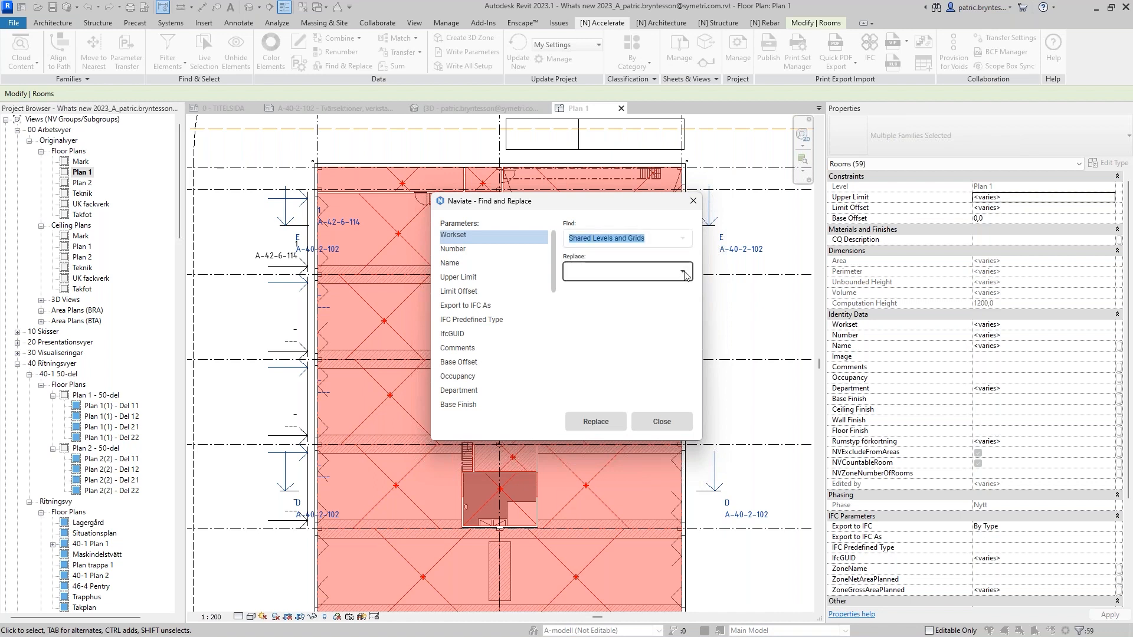
click(685, 275)
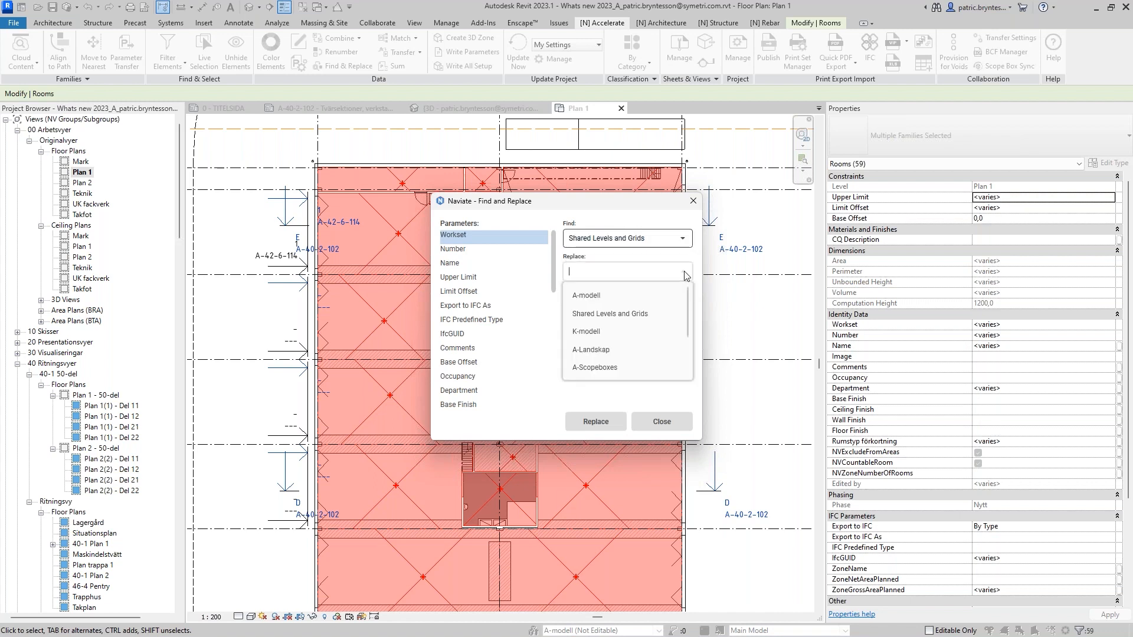
click(594, 298)
click(595, 423)
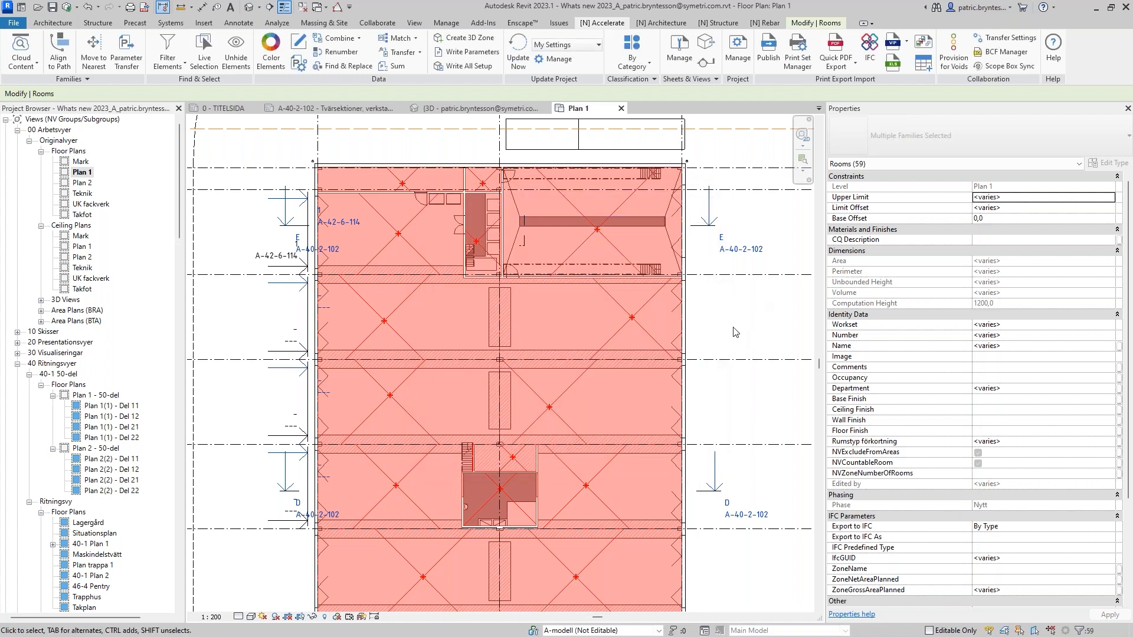
click(729, 332)
In the default 3D view, select the two exterior walls flanking the glazed corner and total their parameters with Sum.
scroll(545, 258, down, 3)
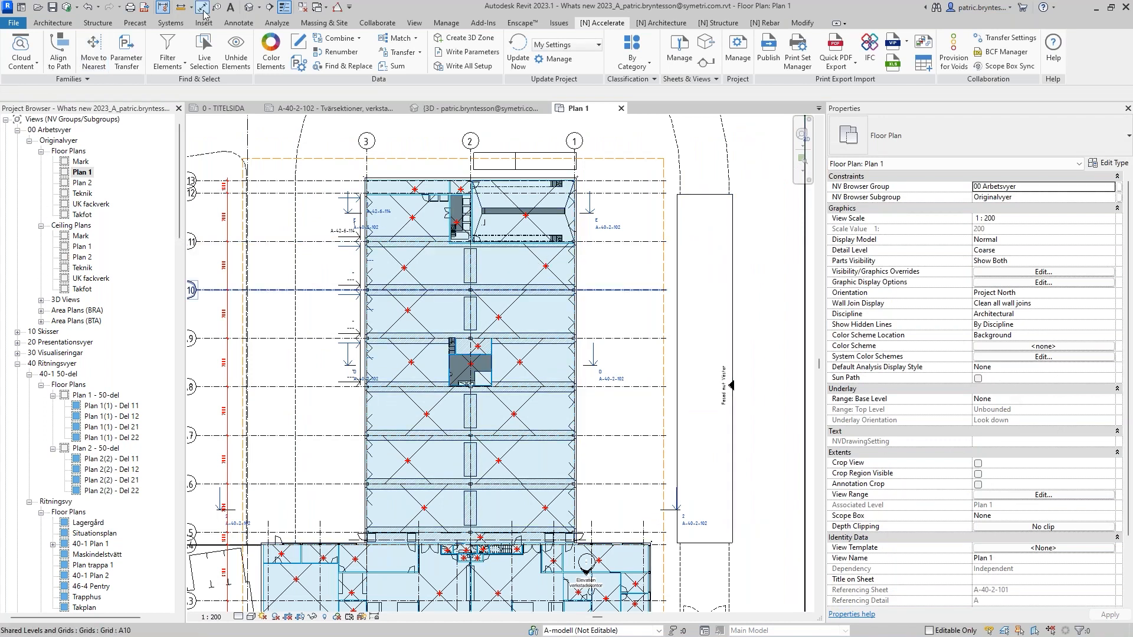
click(248, 7)
mouse_move(510, 327)
shift+middle_down()
mouse_move(597, 371)
mouse_move(507, 348)
shift+middle_up()
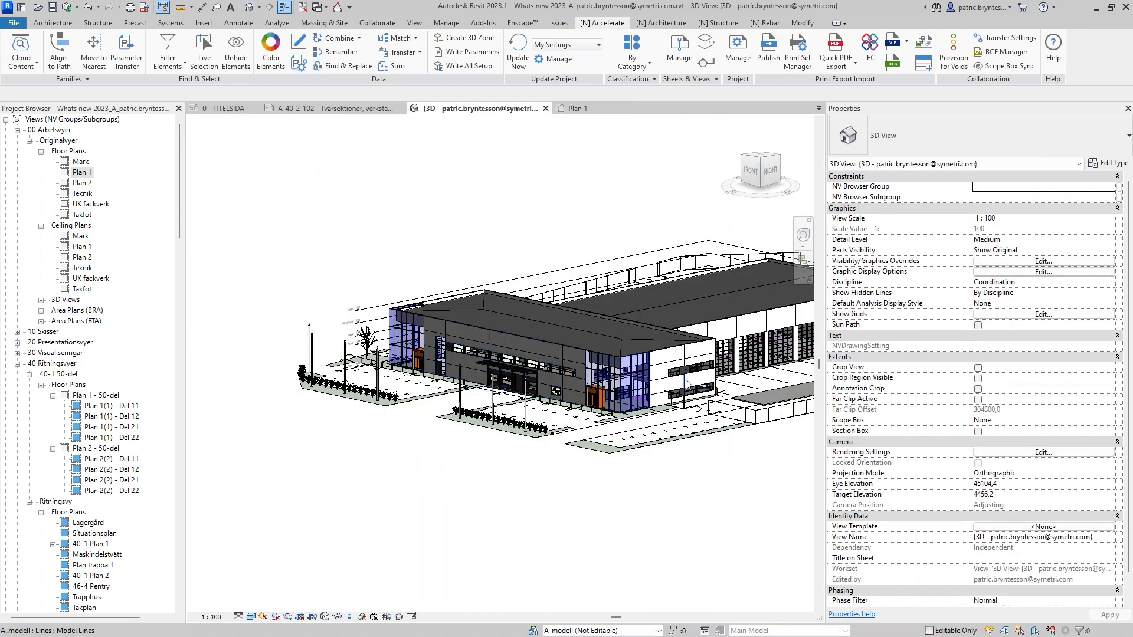
scroll(687, 385, up, 3)
scroll(687, 385, up, 2)
click(626, 329)
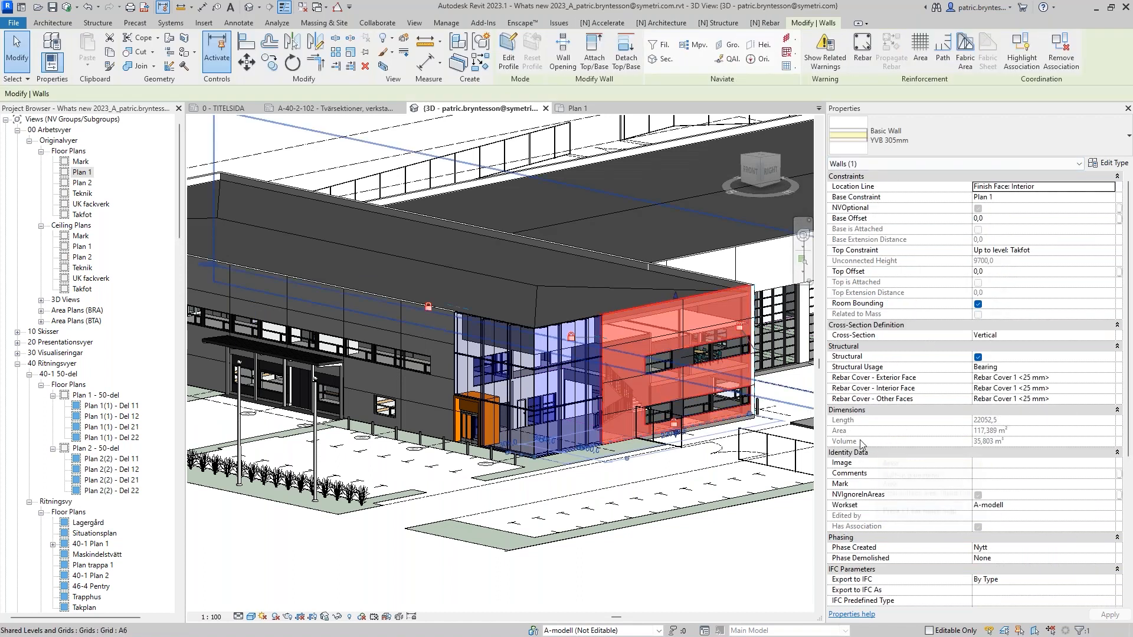
ctrl+click(433, 322)
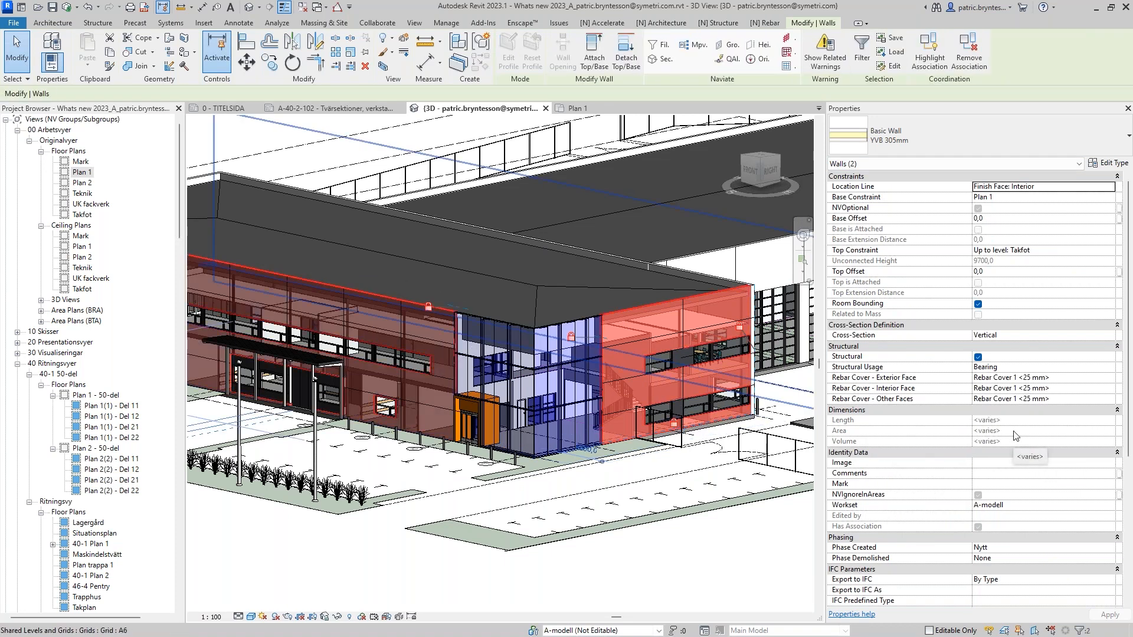
click(605, 22)
click(393, 65)
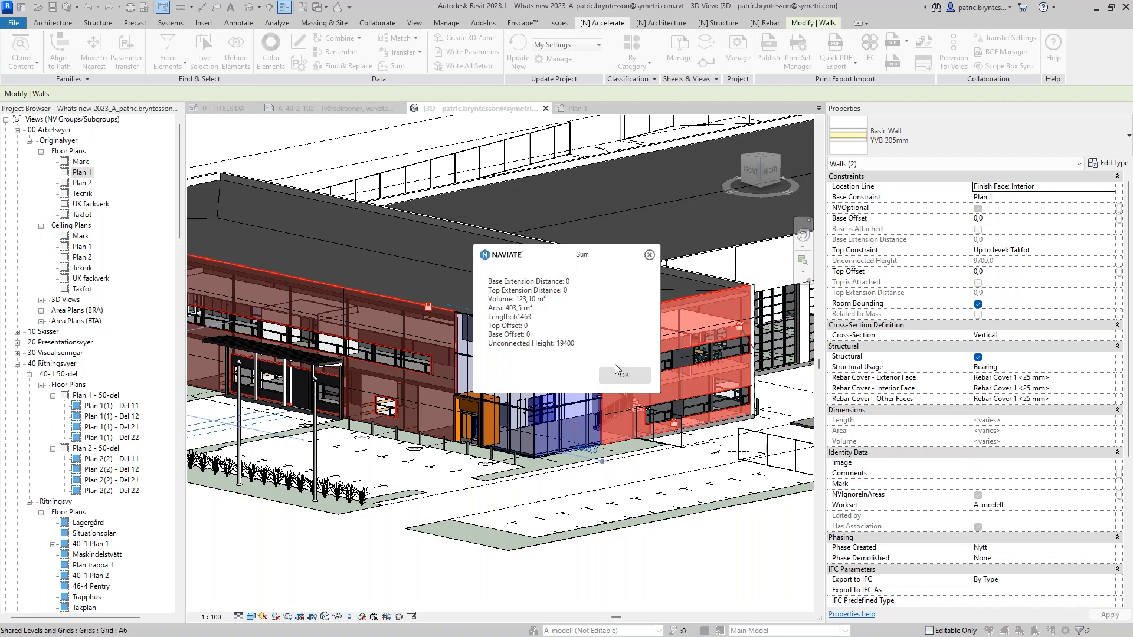
click(649, 254)
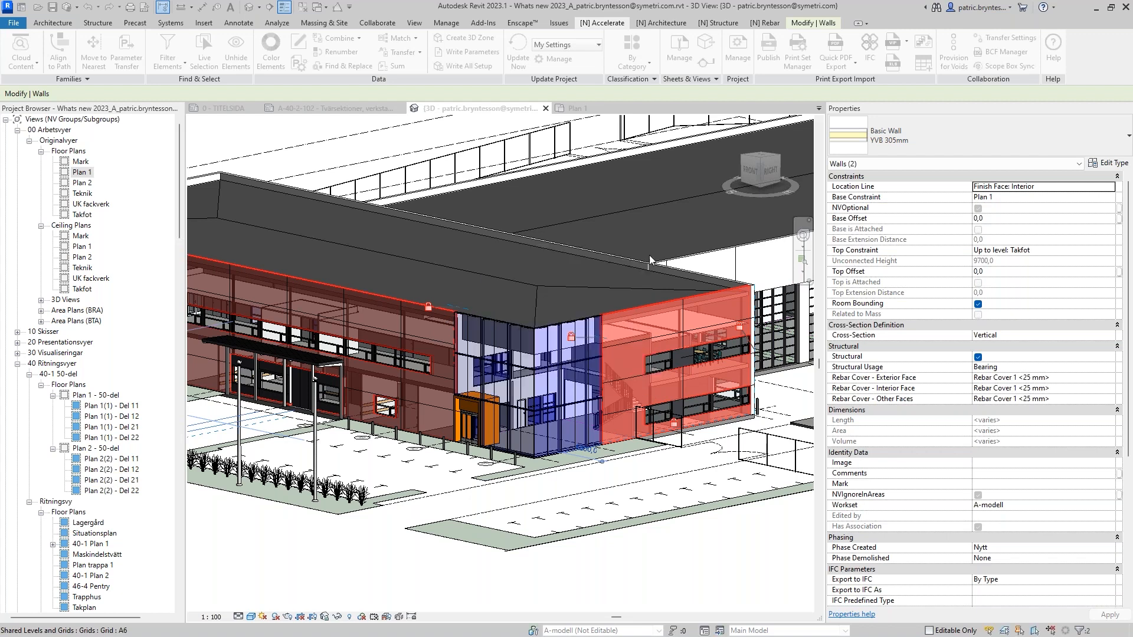
Open the Plan 1 floor plan and clear the current wall selection.
double_click(82, 172)
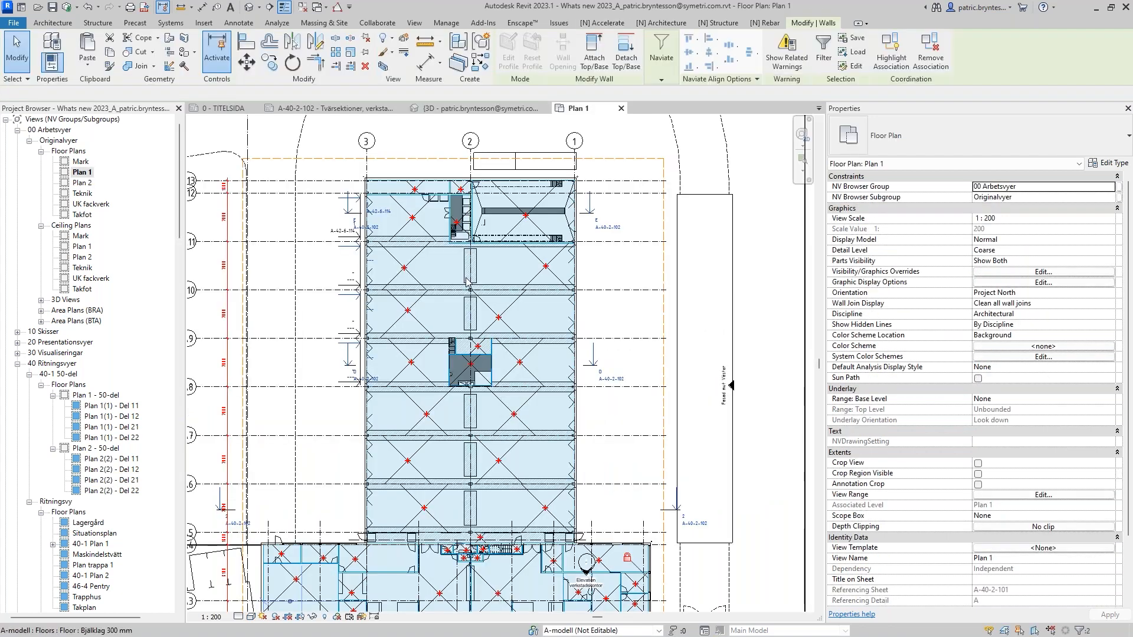
scroll(466, 282, down, 3)
key(Escape)
scroll(398, 319, up, 4)
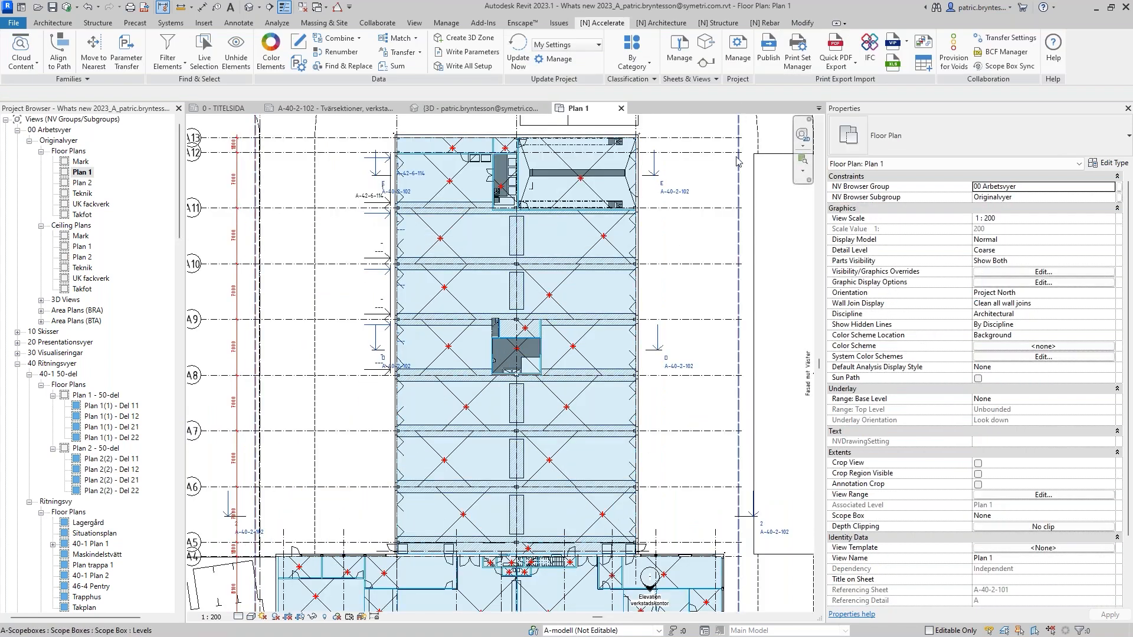
middle_drag(736, 158, 685, 200)
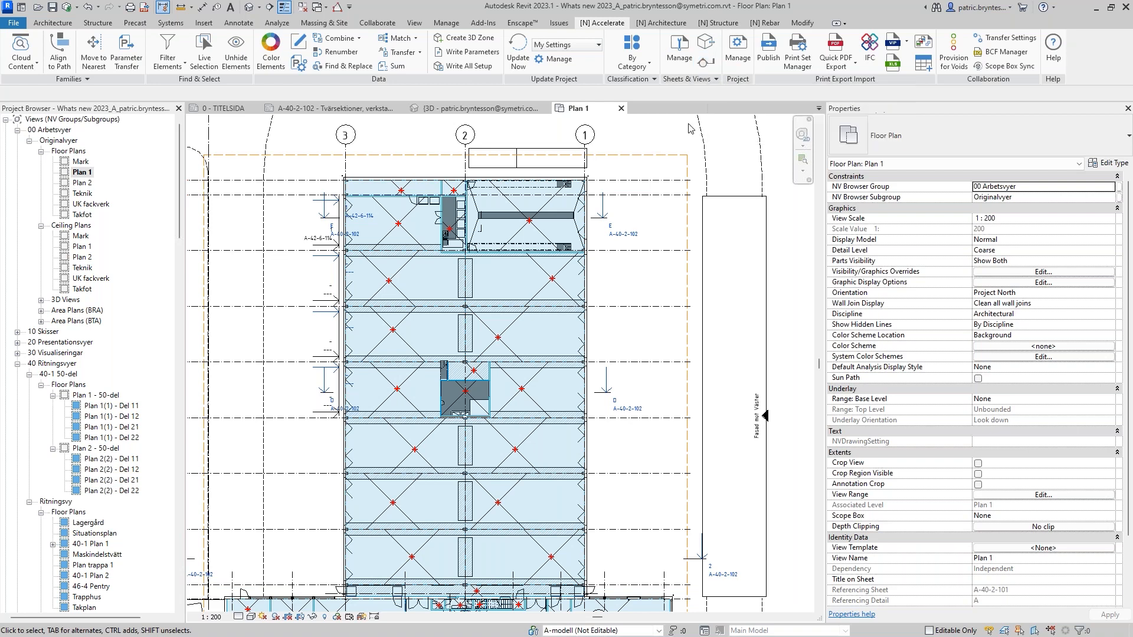
middle_drag(709, 252, 631, 240)
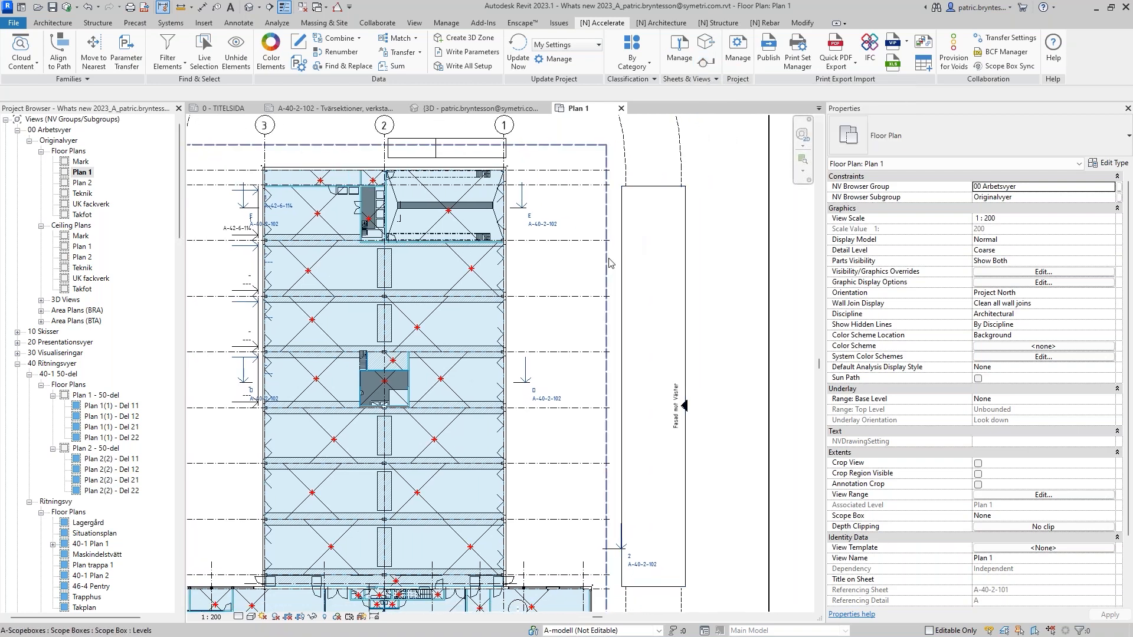
scroll(587, 218, up, 1)
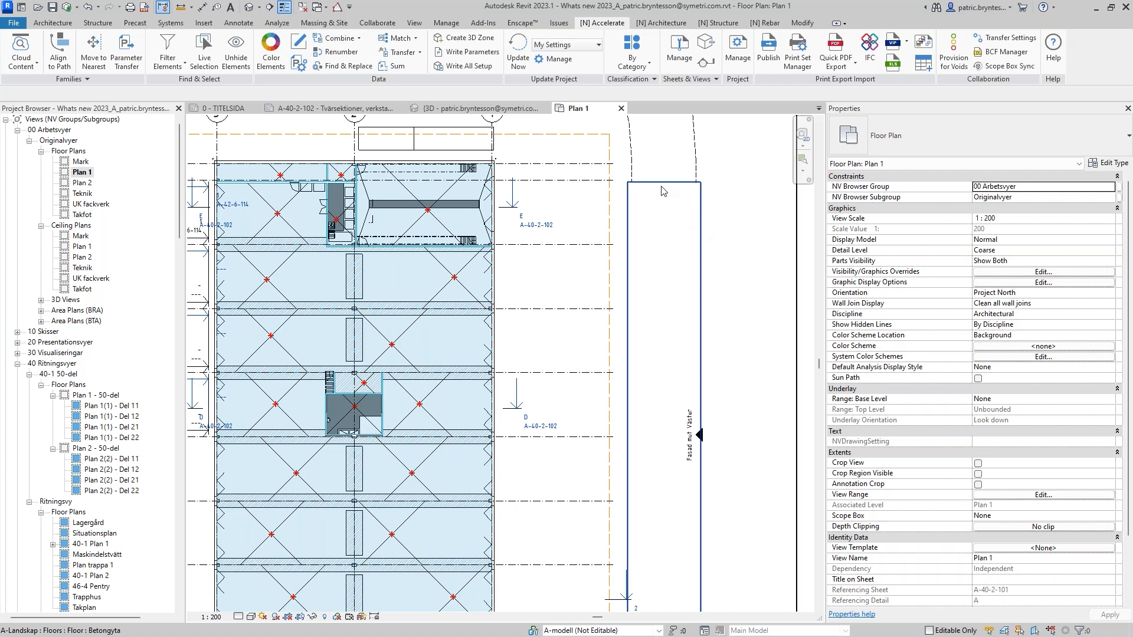
scroll(525, 282, up, 3)
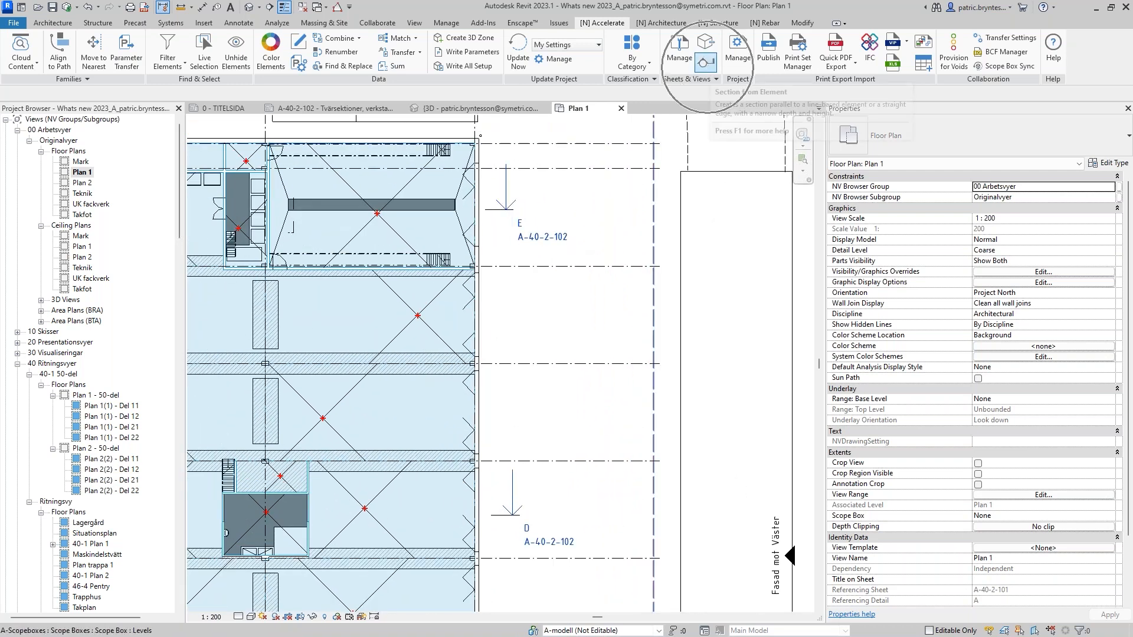
In Section Settings, set the default view type for section creation to Detail Number Sheet Number 1-20, with prompting for the placement side.
click(714, 79)
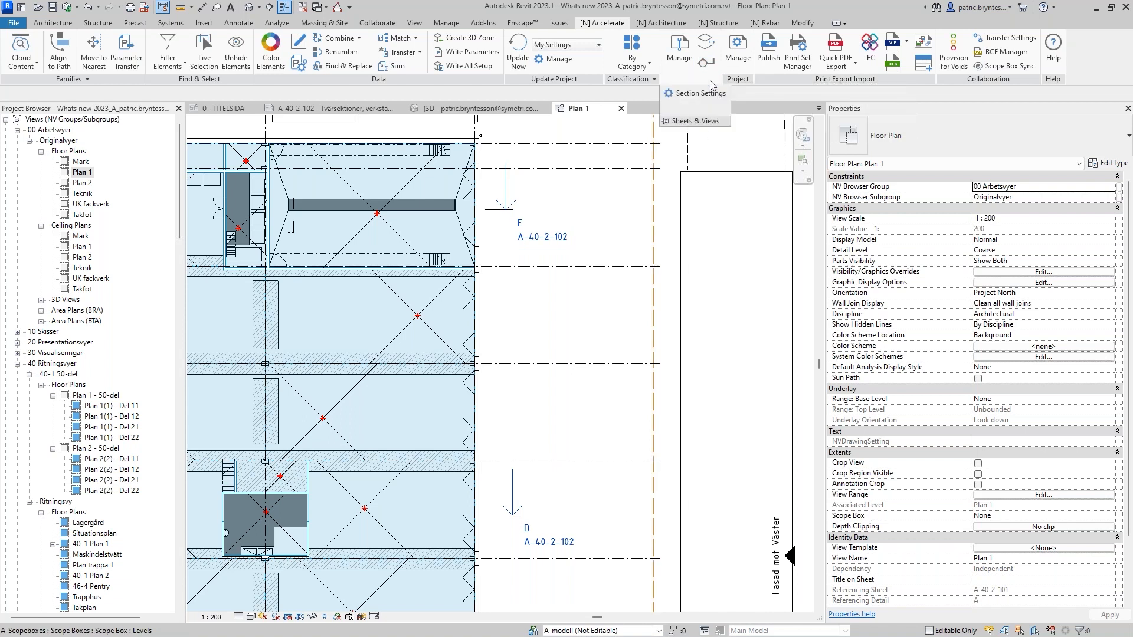
click(697, 94)
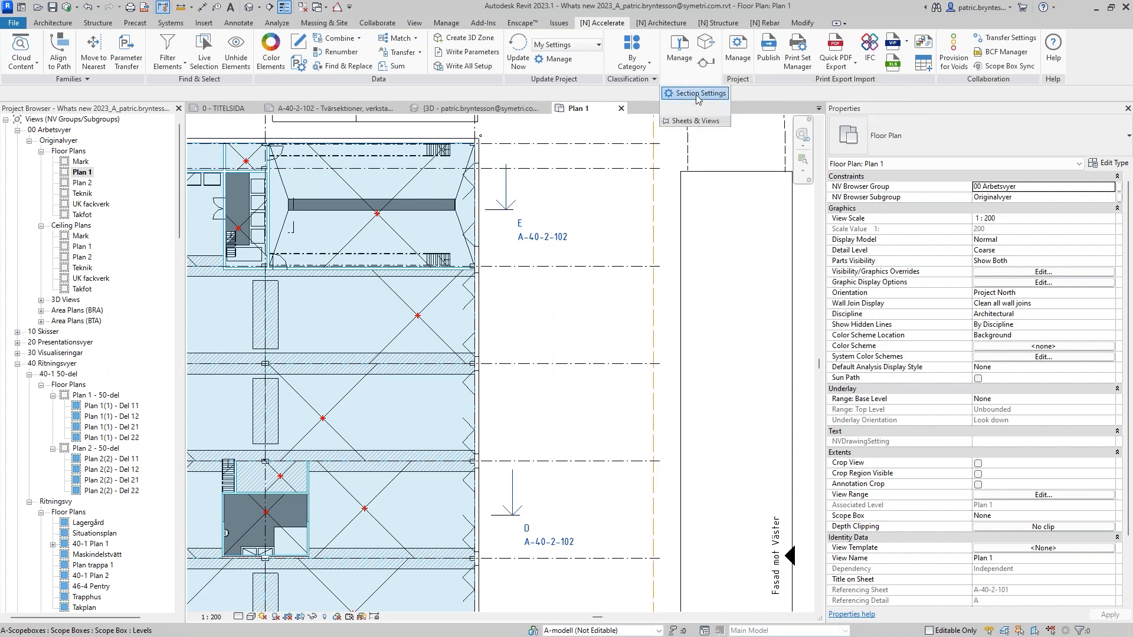
click(677, 283)
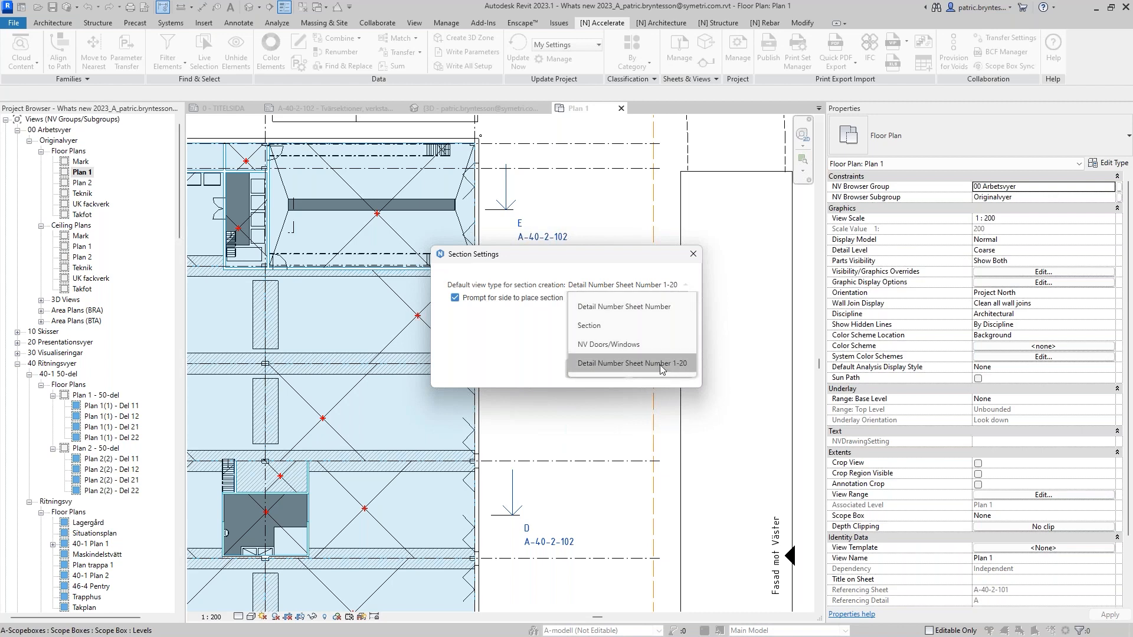
click(683, 365)
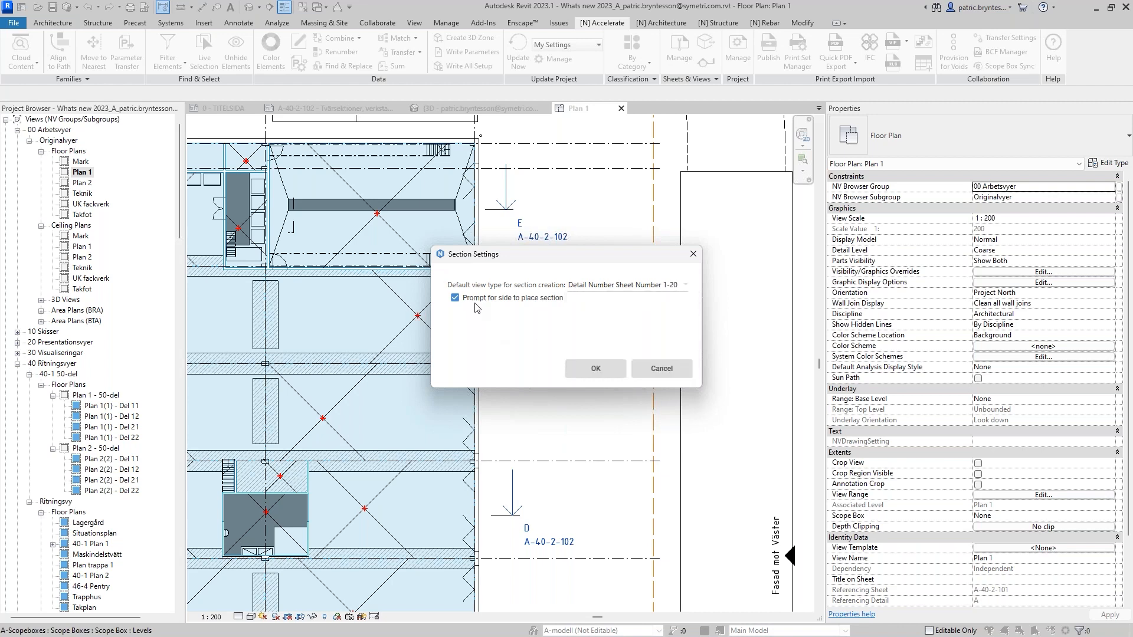
click(596, 369)
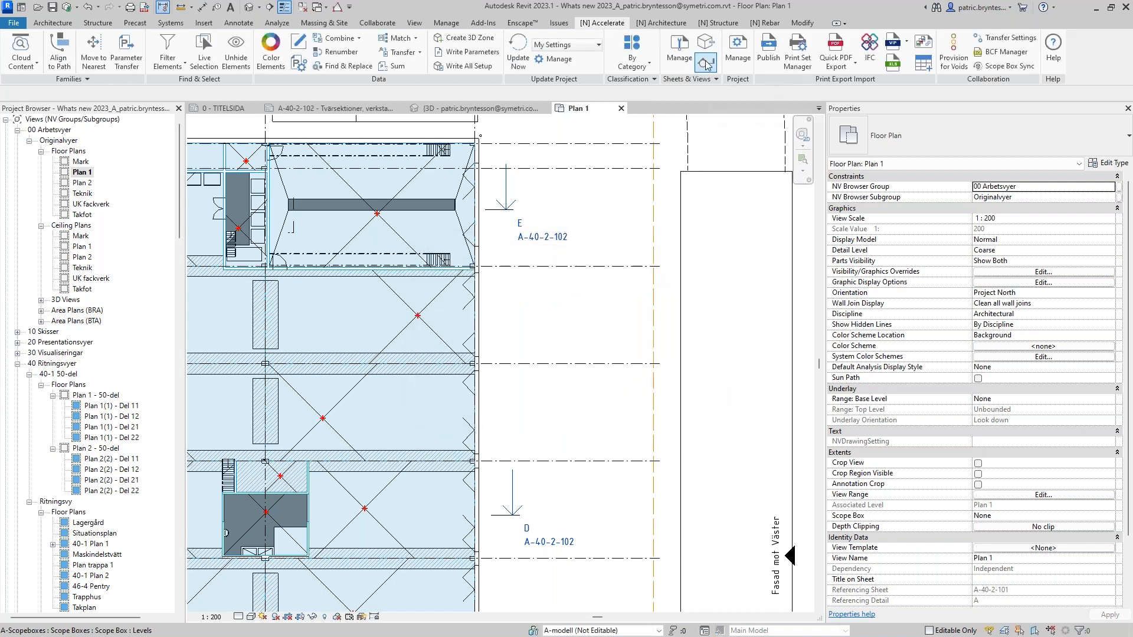
Use Section from Element on three consecutive folding doors along the exterior wall at grid 1, placing each section outside the building.
scroll(481, 298, up, 2)
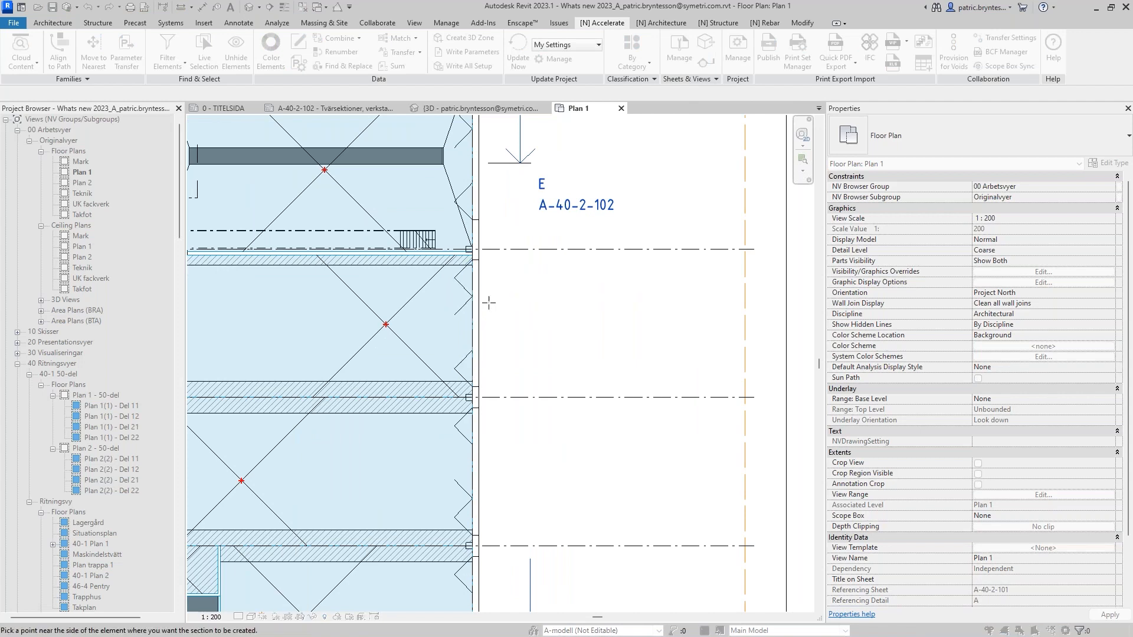
click(490, 303)
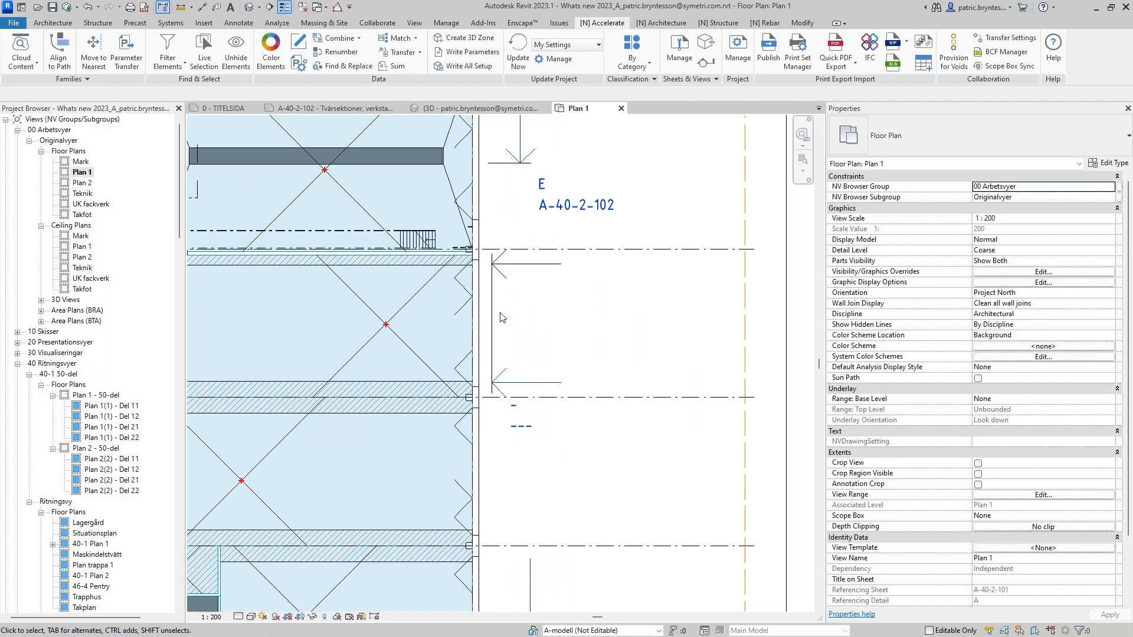
scroll(501, 313, down, 2)
key(Return)
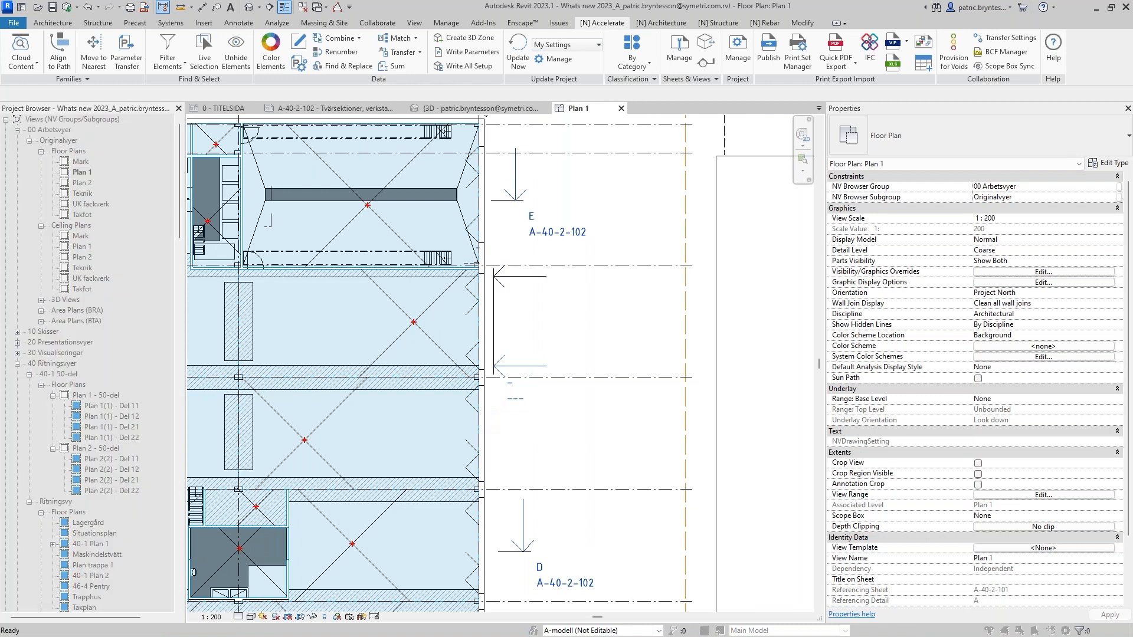
click(500, 423)
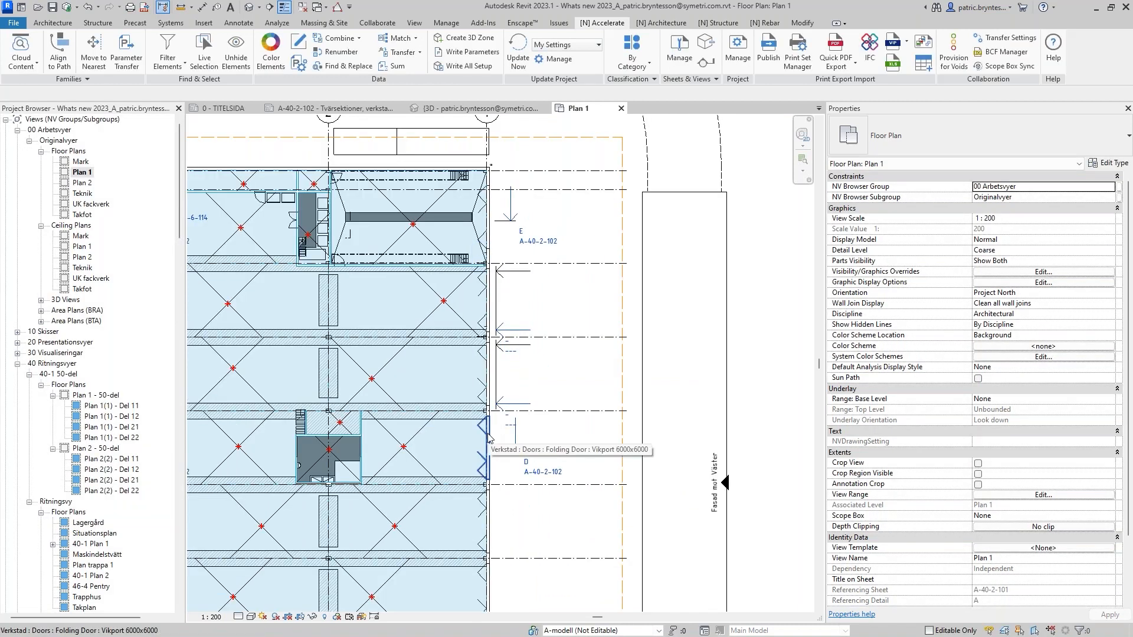
key(Return)
click(500, 432)
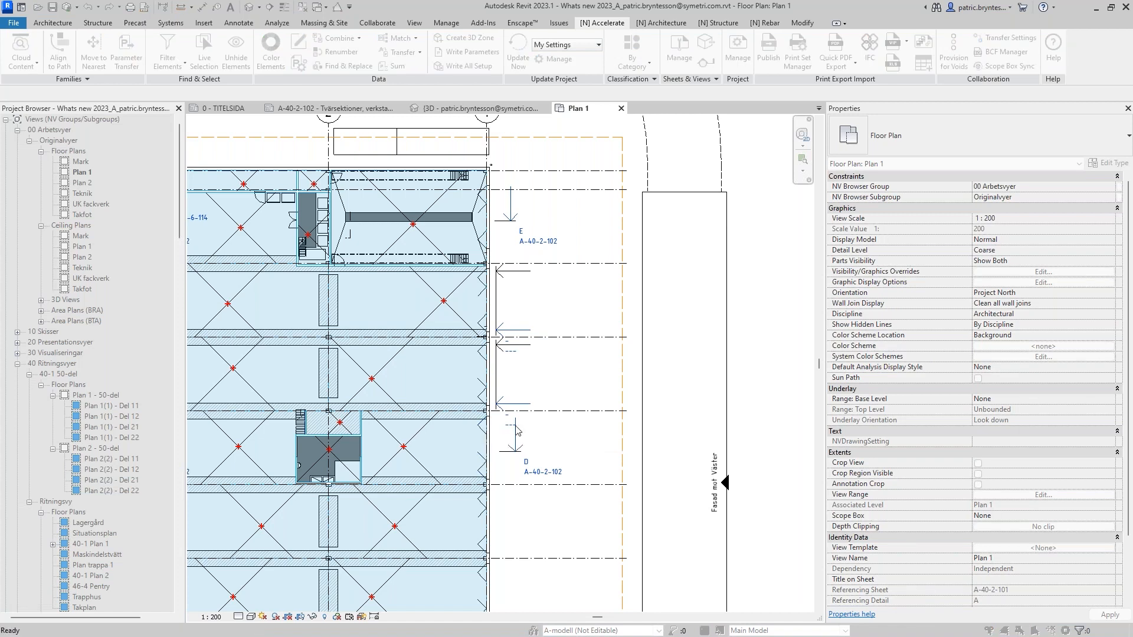
Open the section view of the northernmost new door section to examine it, and close the view again.
click(518, 279)
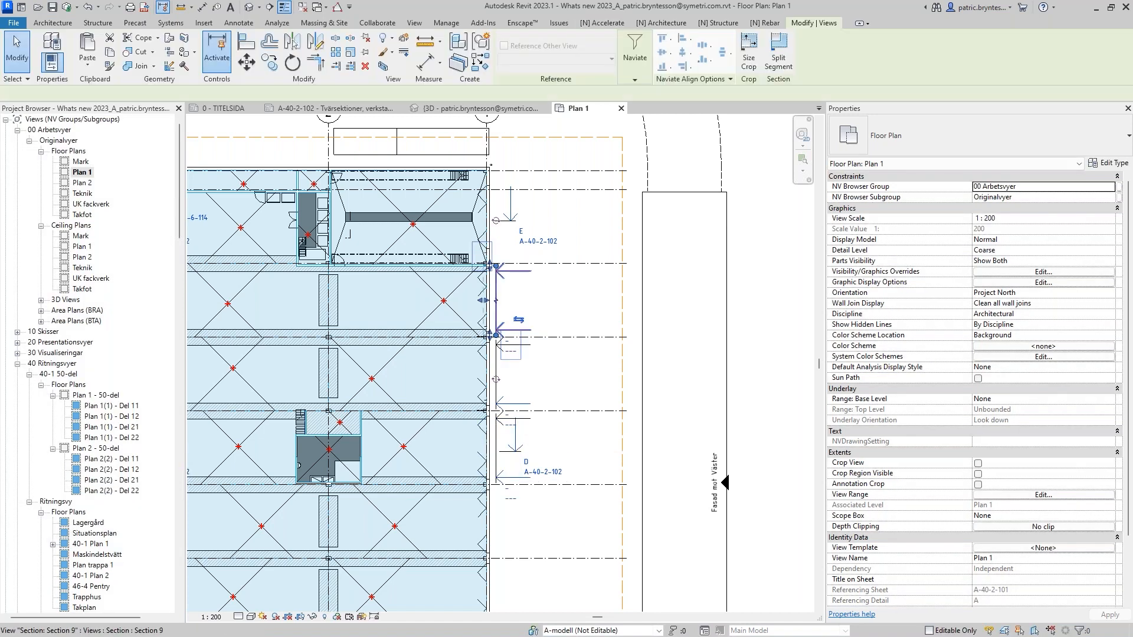
right_click(518, 280)
click(564, 346)
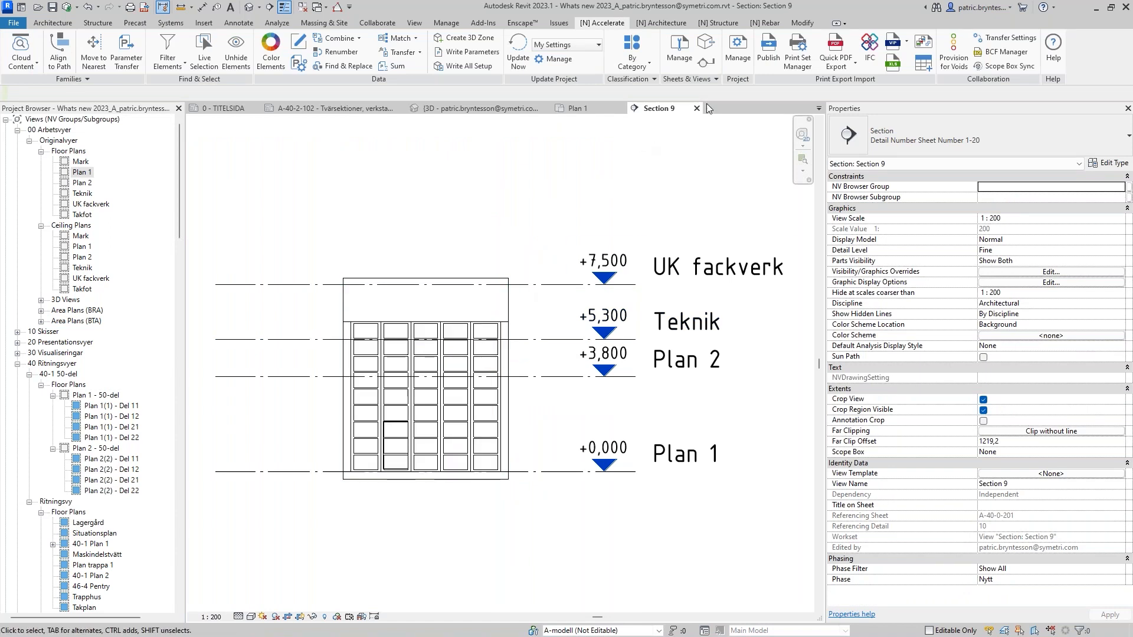
click(696, 108)
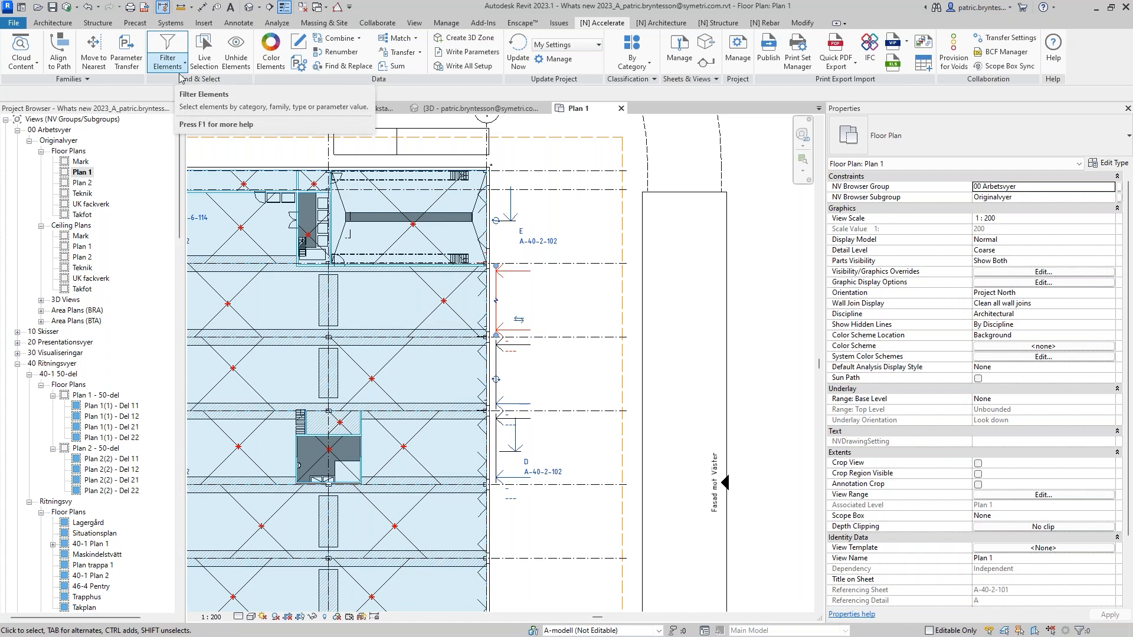
Open the default 3D view, orbit to the entrance facade, and bring up the Select by Filter dialog with Filter Elements.
scroll(607, 227, down, 1)
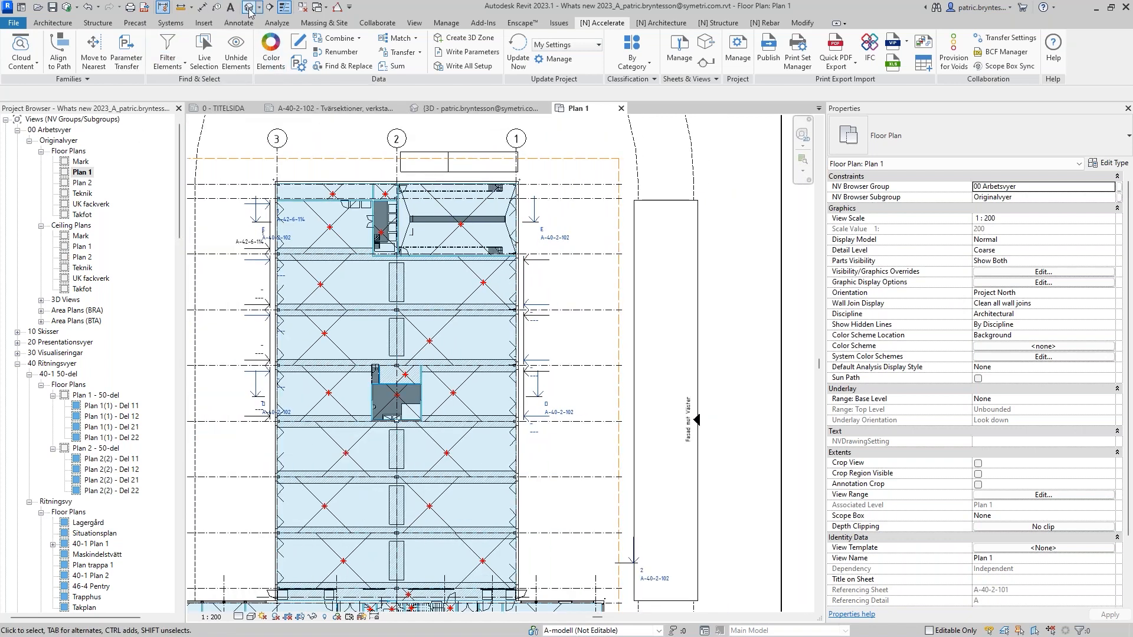
click(249, 10)
shift+middle_drag(281, 287, 454, 229)
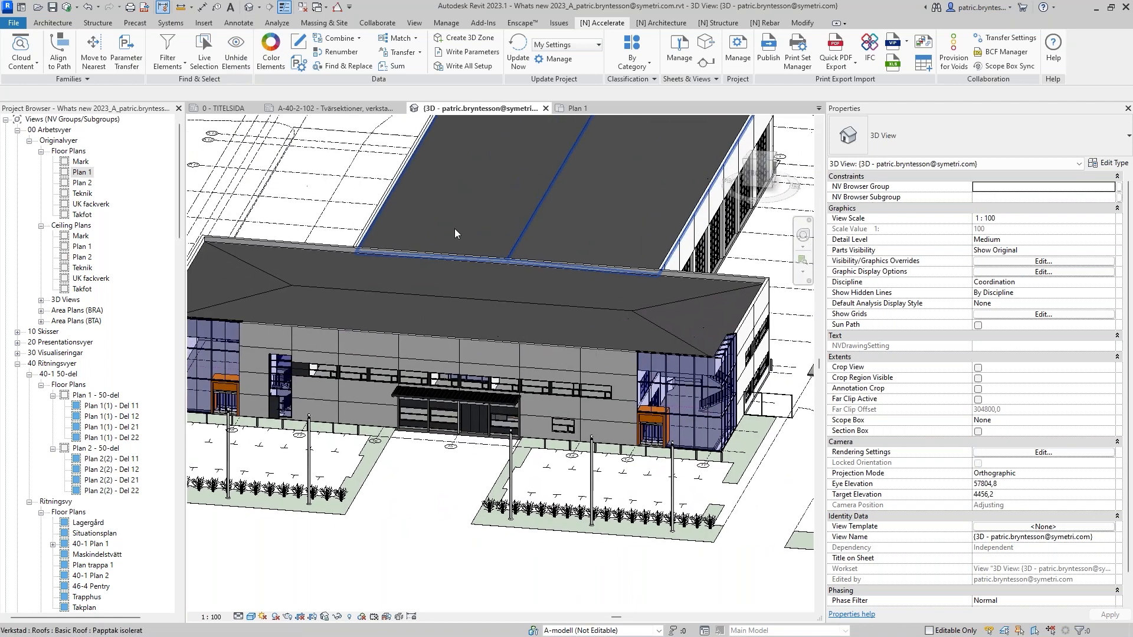
click(160, 66)
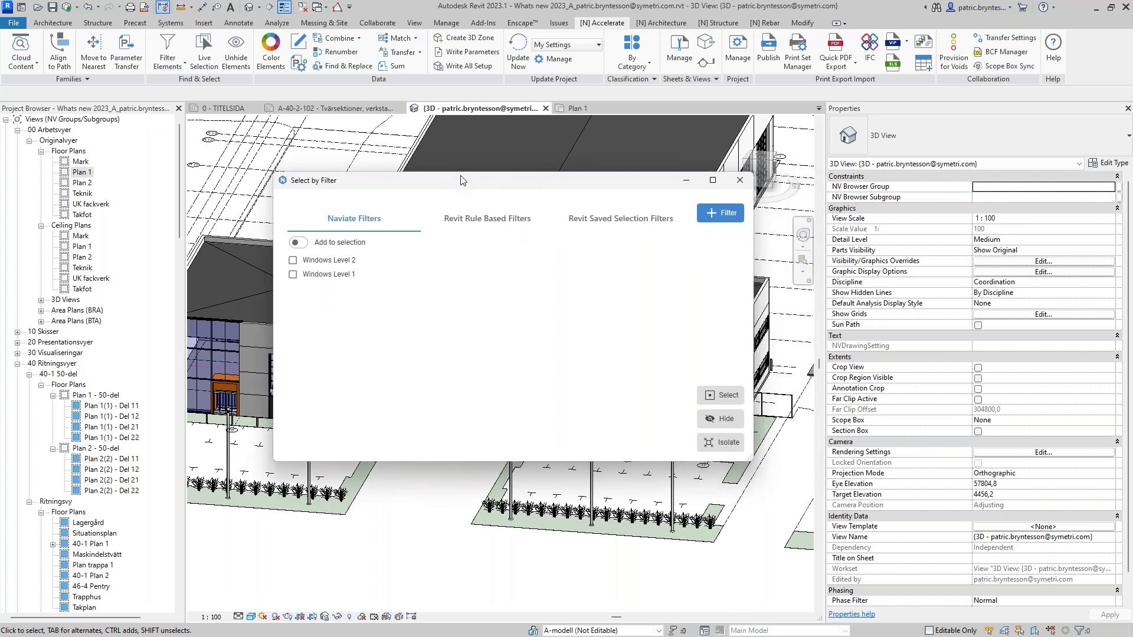
drag(461, 179, 426, 169)
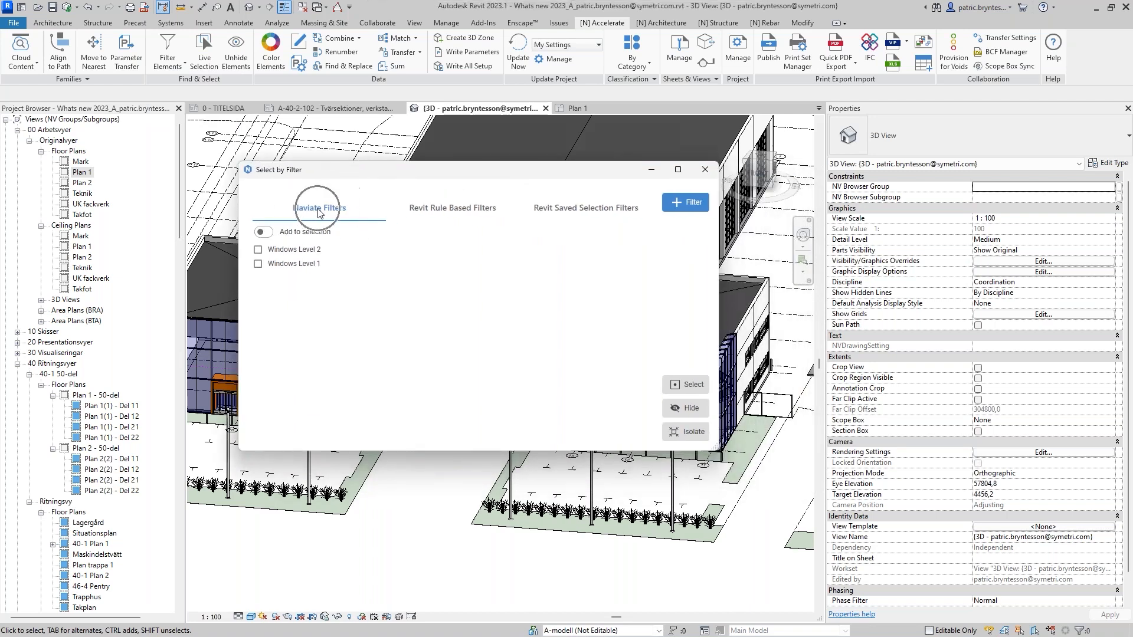
Review the available Revit rule based filters and the Revit saved selection filters.
click(457, 211)
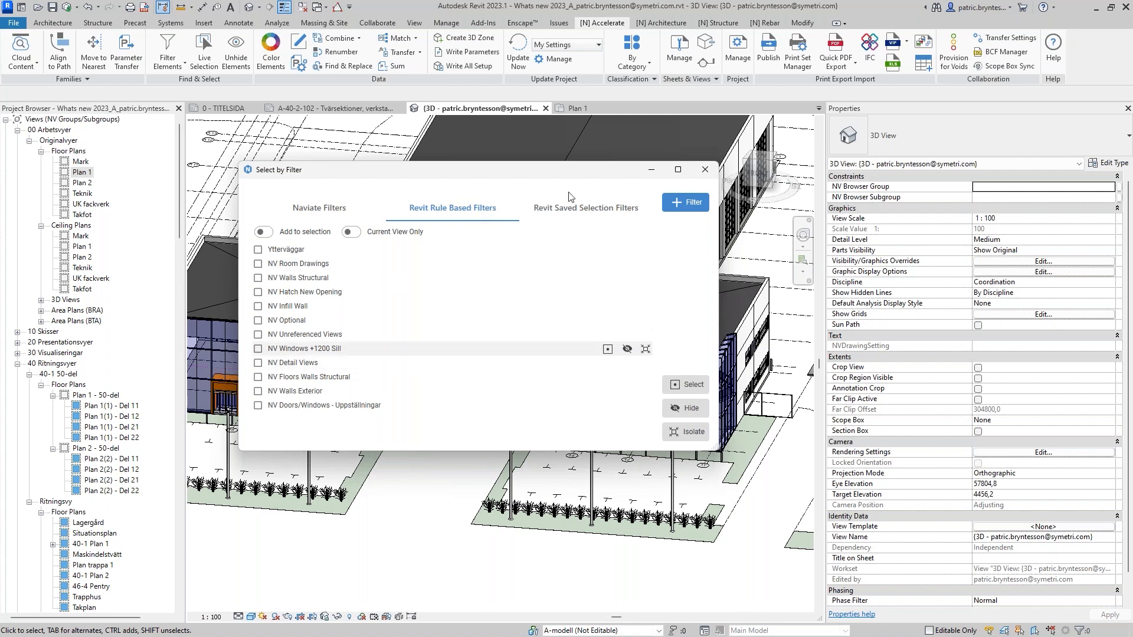
drag(409, 174, 369, 153)
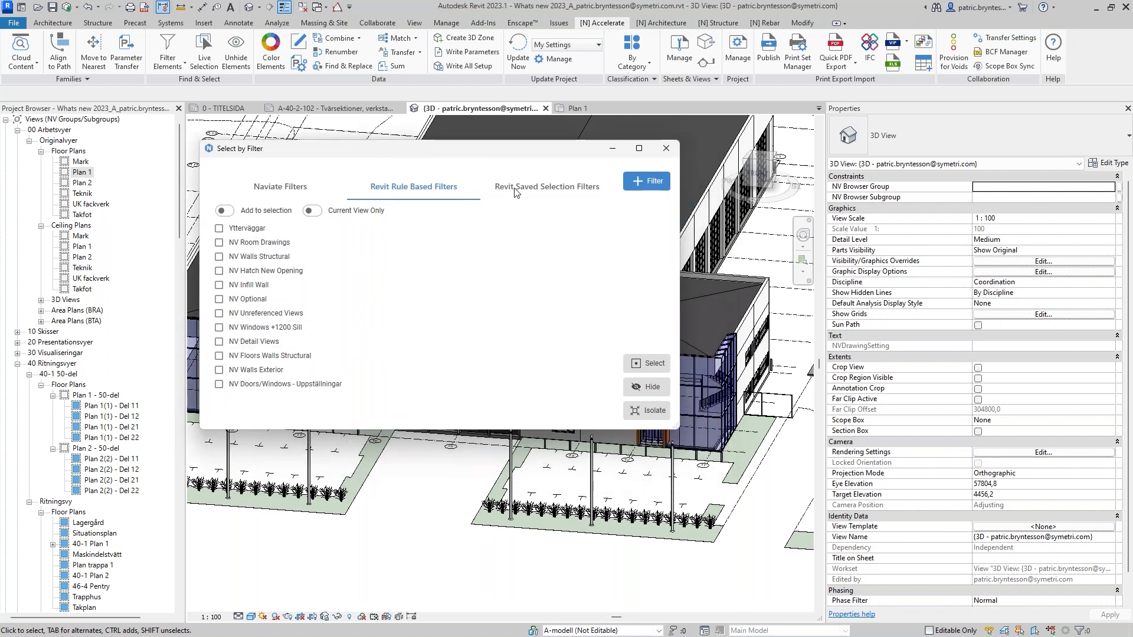
click(538, 191)
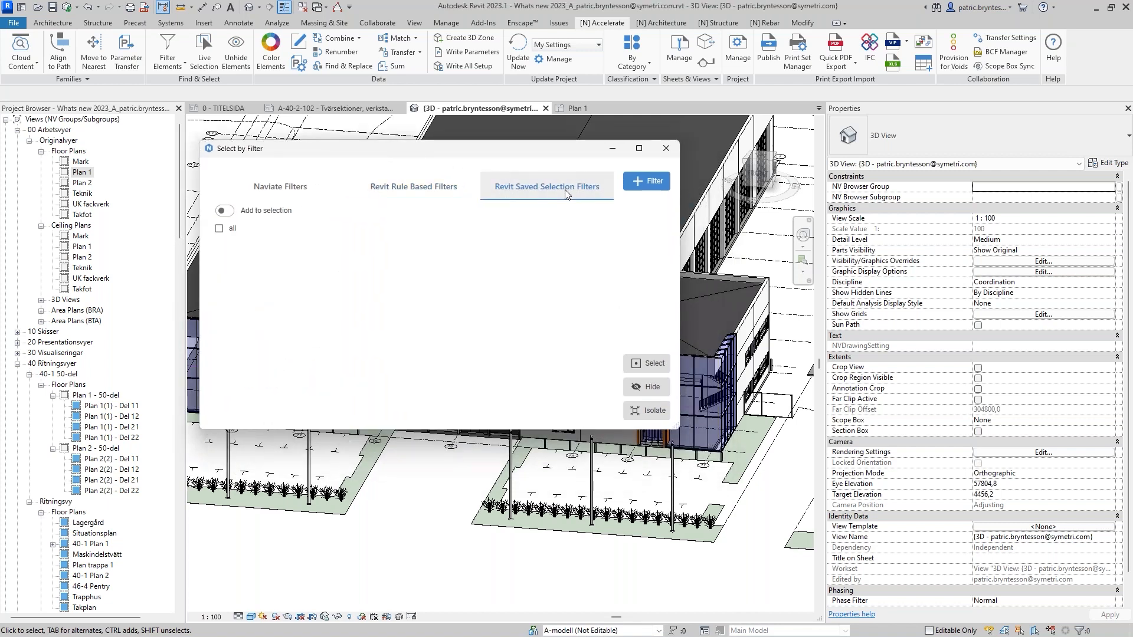
Isolate the elements matching the NV Walls Structural rule based filter in the 3D view, and reset the temporary isolation.
click(412, 188)
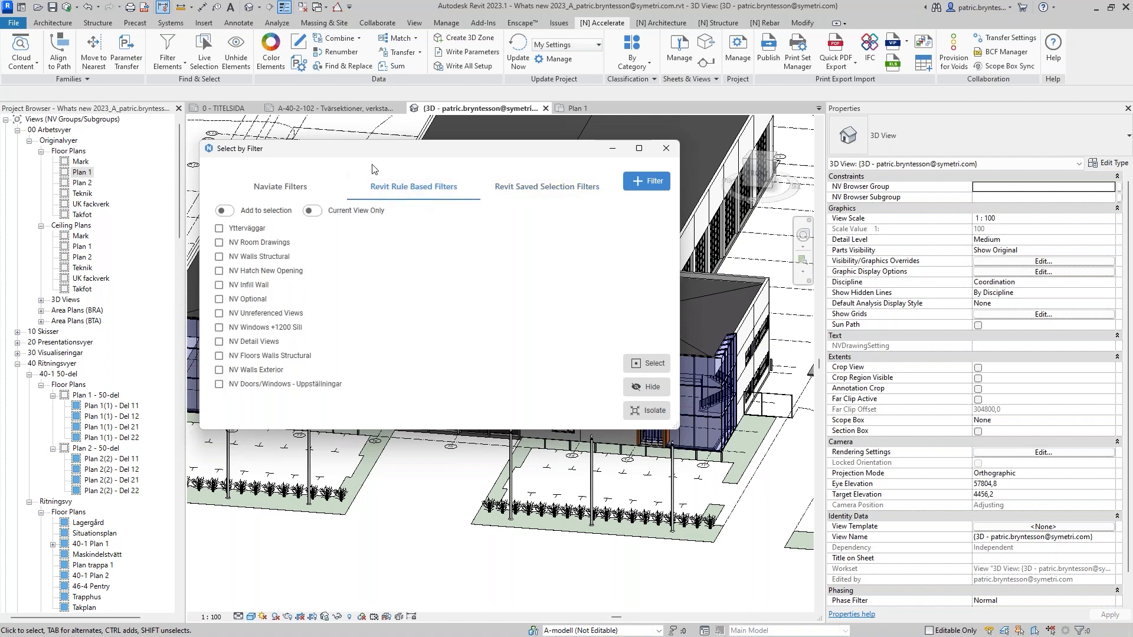
click(219, 258)
drag(381, 152, 156, 106)
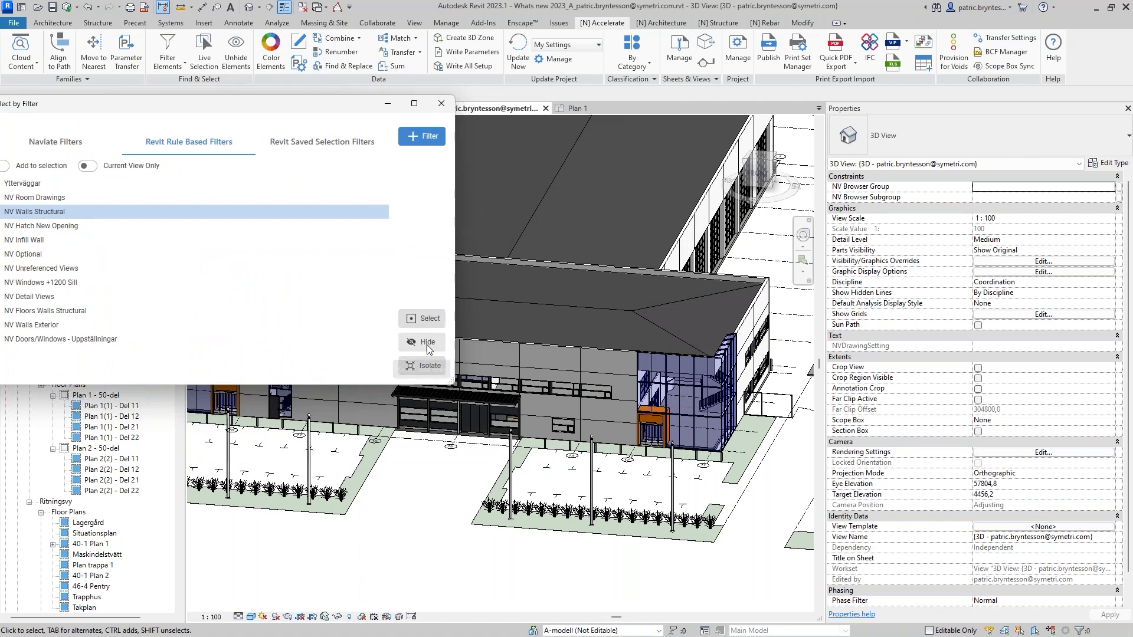
click(427, 367)
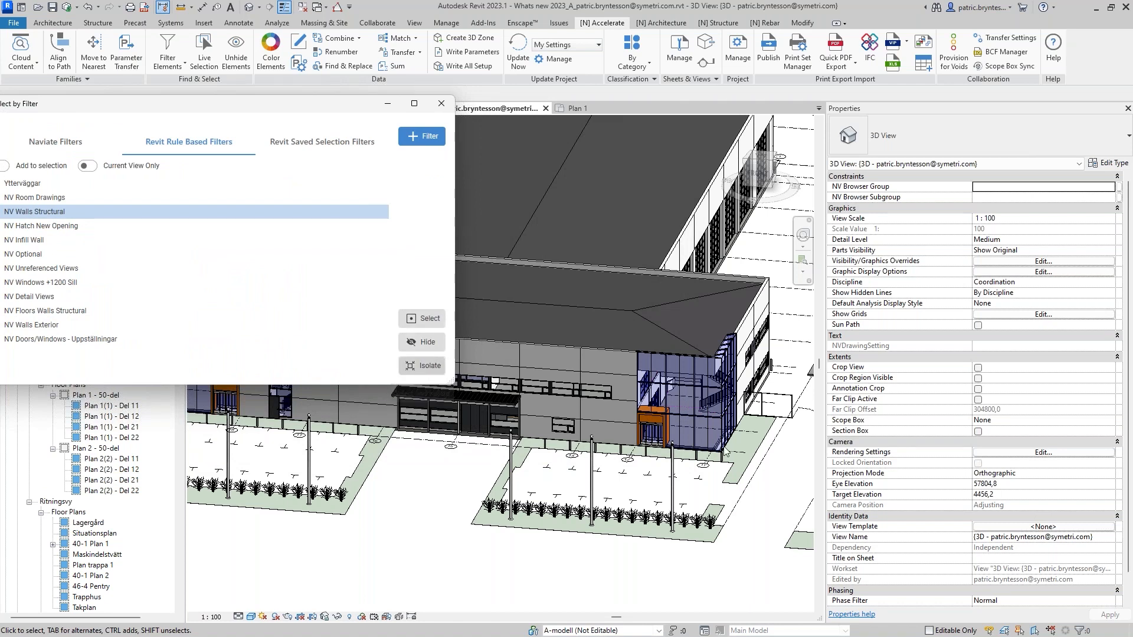
scroll(671, 355, down, 1)
middle_drag(670, 355, 729, 373)
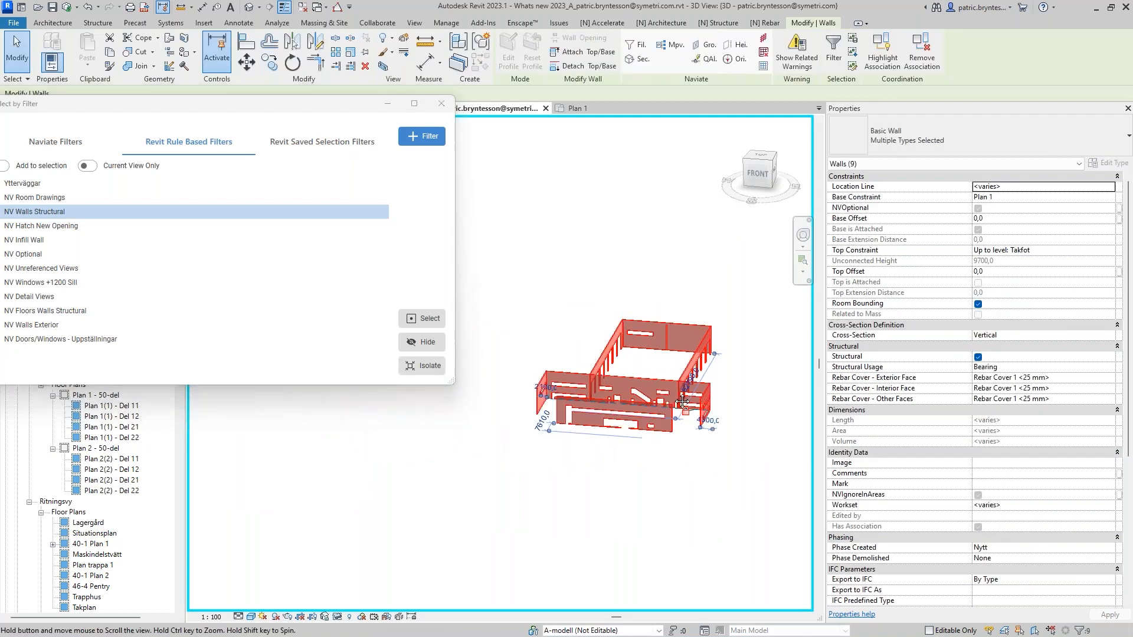
middle_drag(573, 294, 599, 309)
key(h)
key(r)
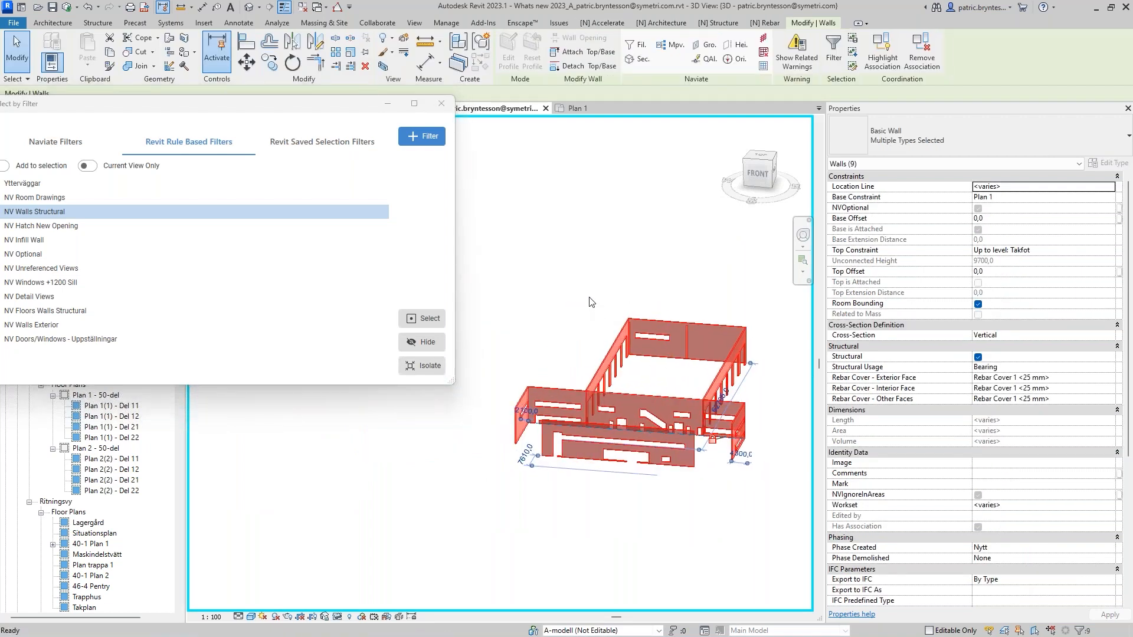
Start adding a Revit rule based filter to view the Filters dialog, and close it without creating one.
click(337, 103)
drag(337, 106, 453, 95)
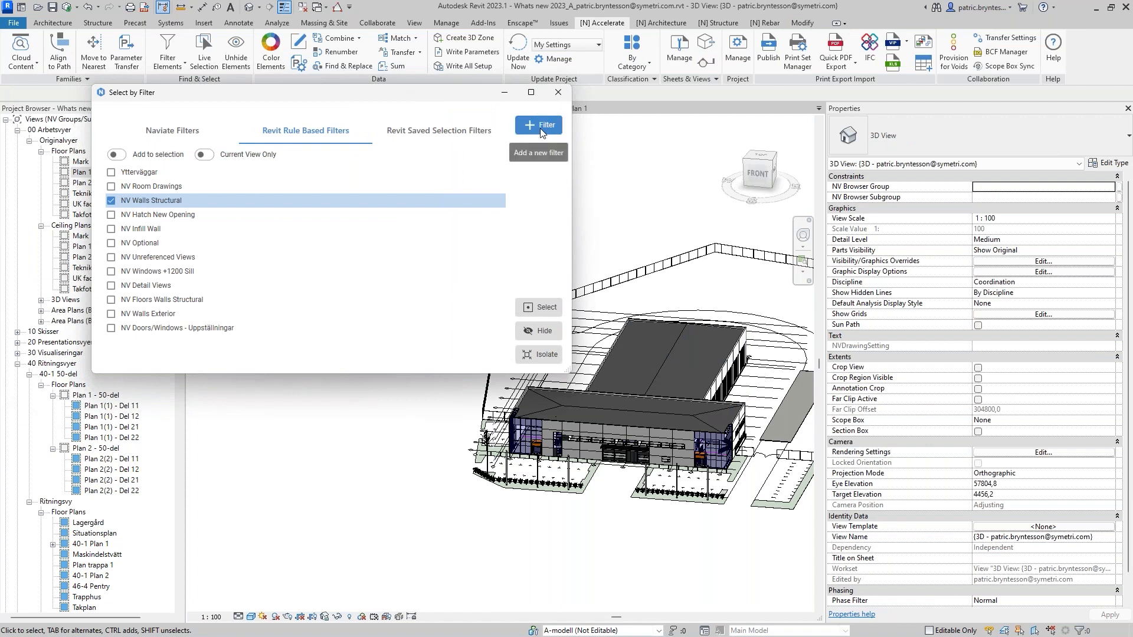
click(540, 126)
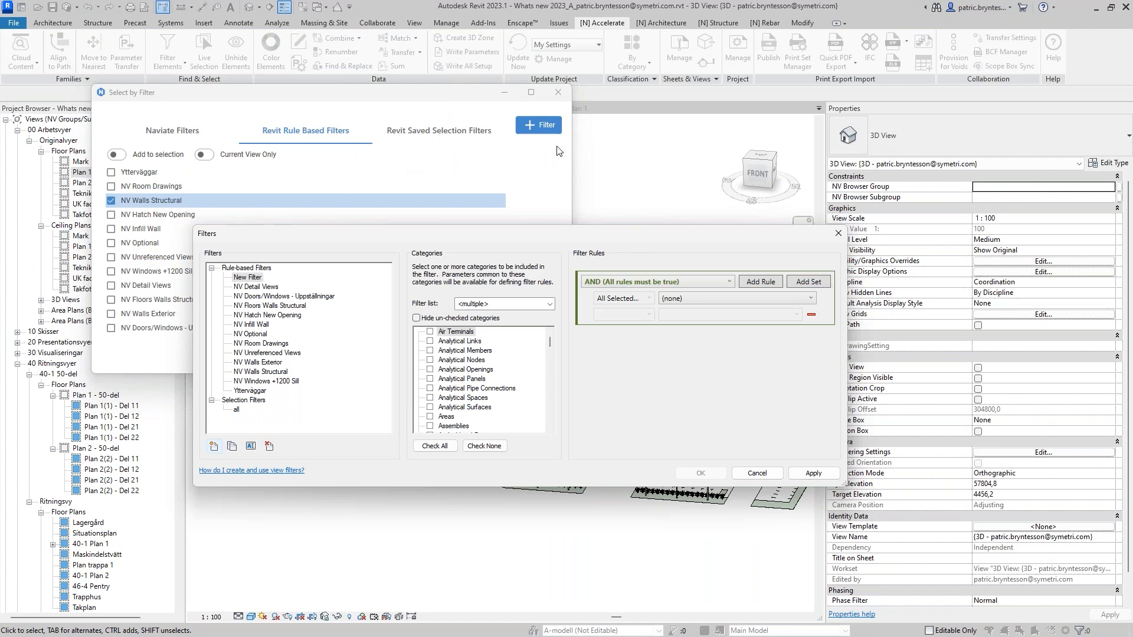
drag(665, 234, 718, 214)
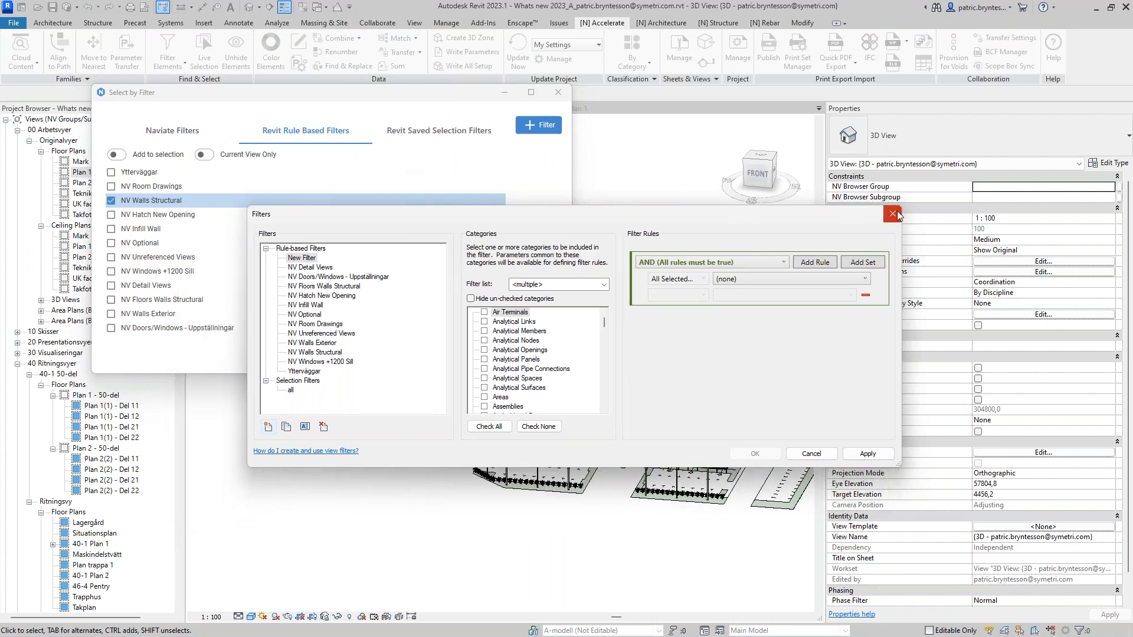
click(893, 213)
Start adding a Naviate filter to view the Filter Elements dialog, and close it without creating one.
click(174, 130)
click(543, 125)
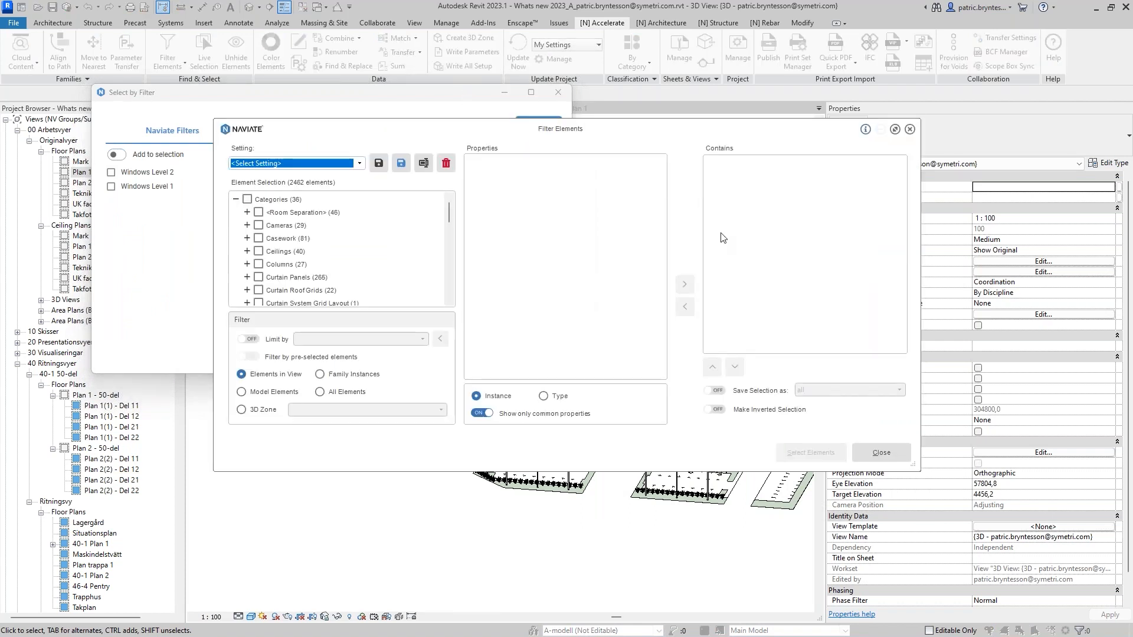
click(911, 131)
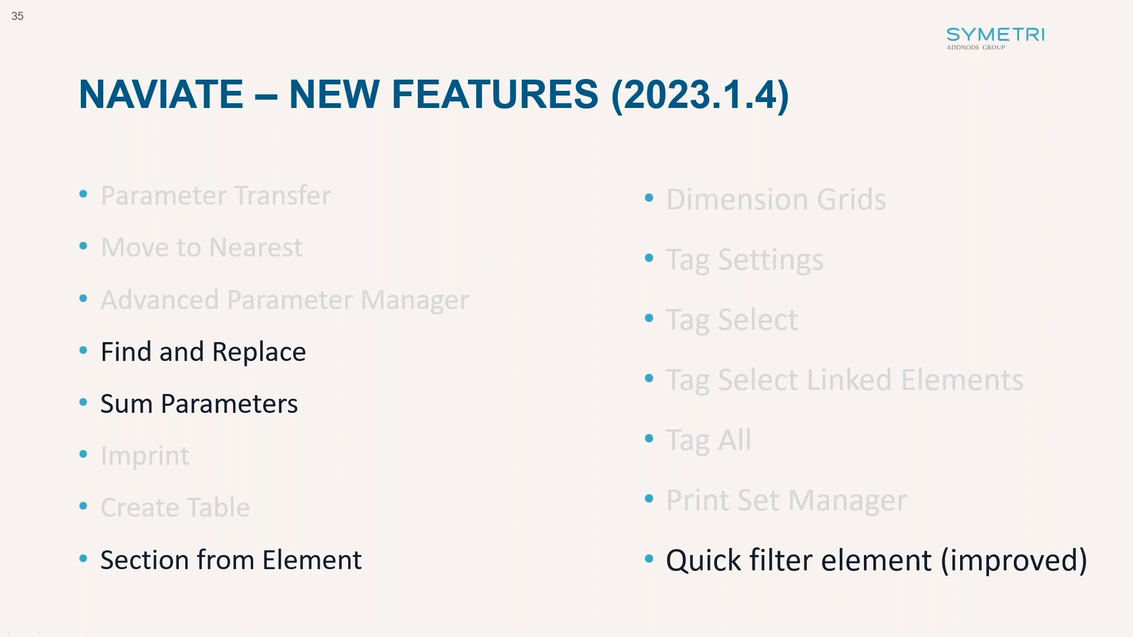
click(75, 139)
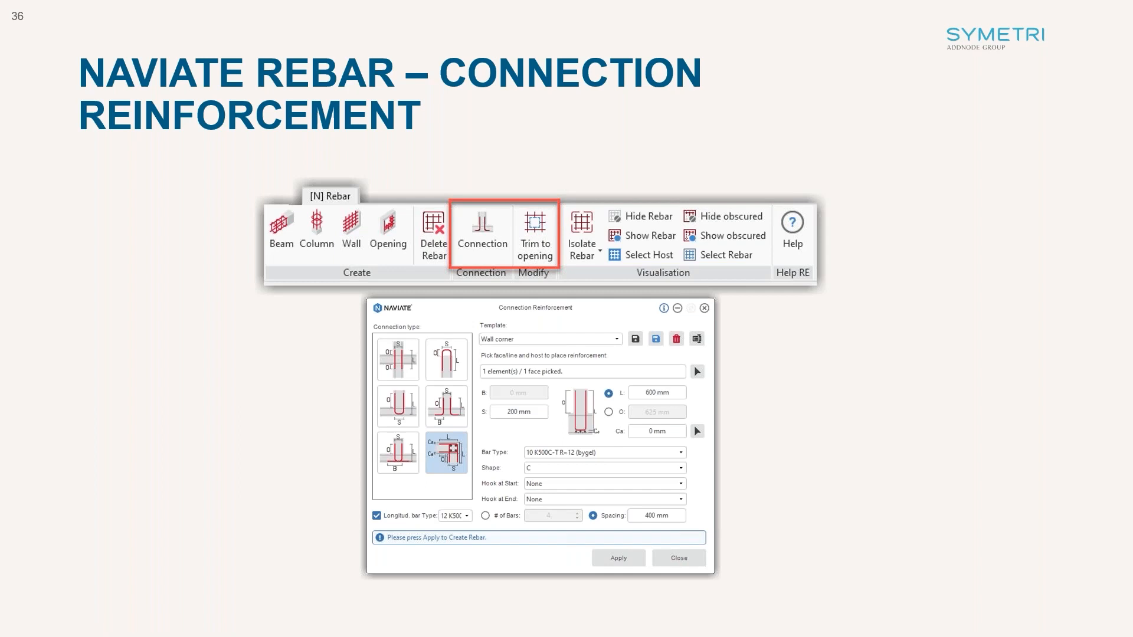
key(Right)
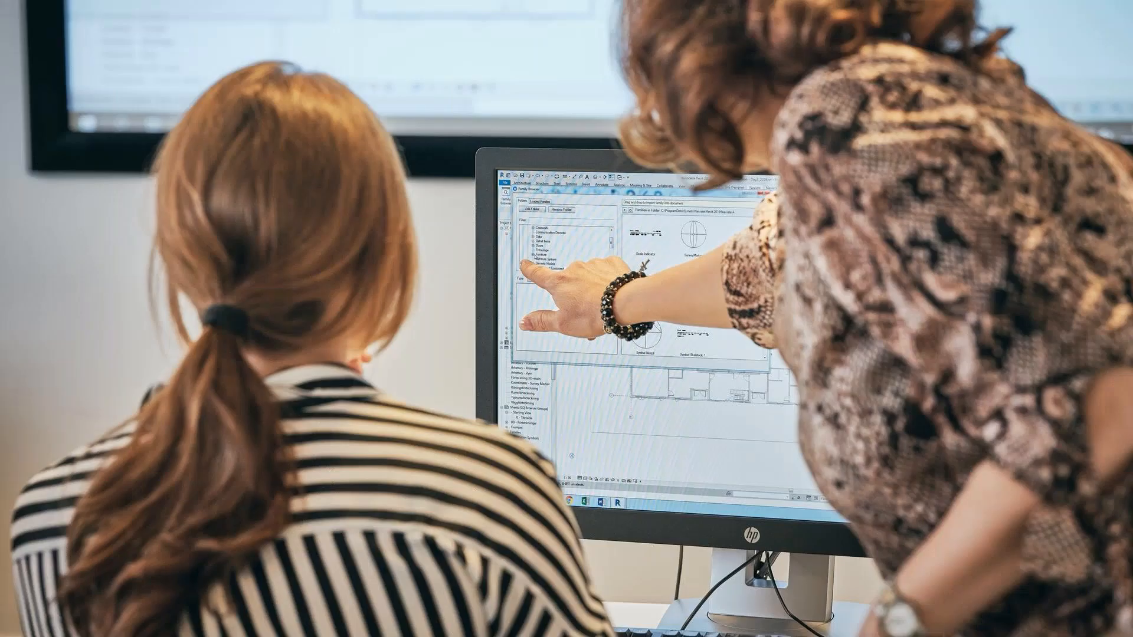